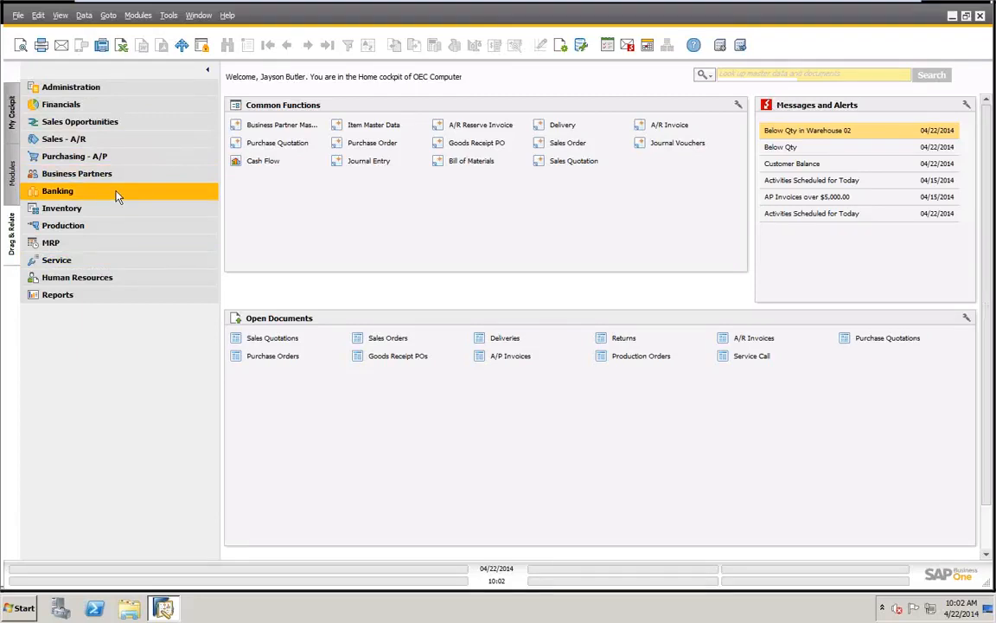
Open Business Partner Master Data, examine the available business partner types, and close the form
click(118, 197)
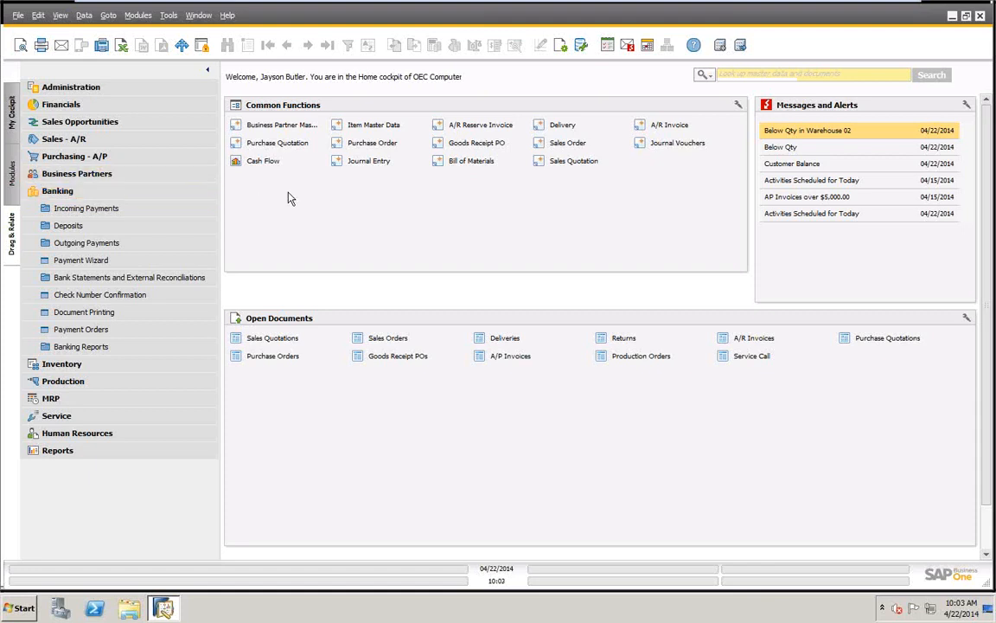
click(108, 175)
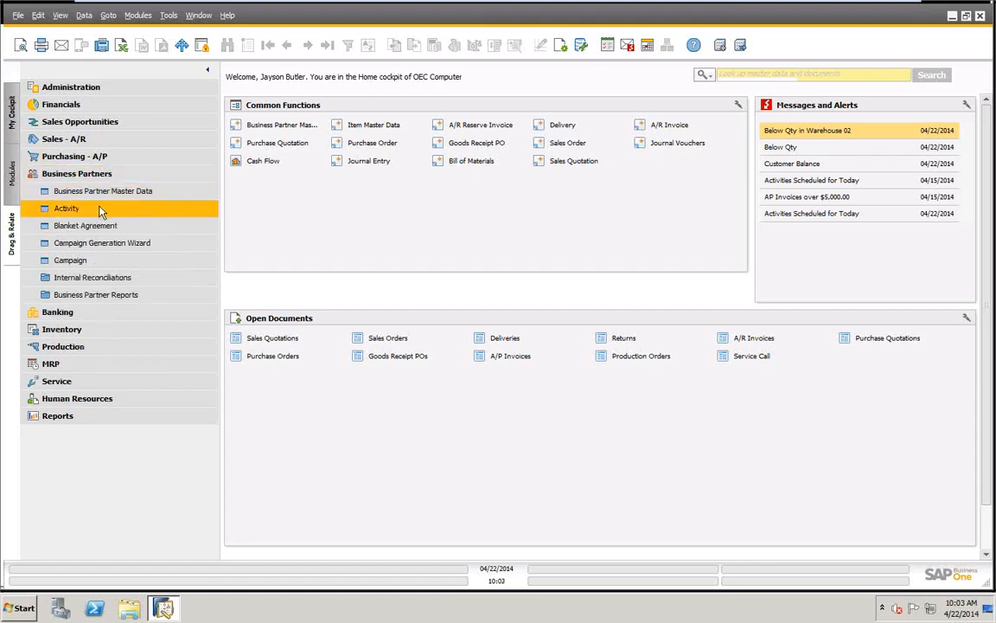
click(98, 192)
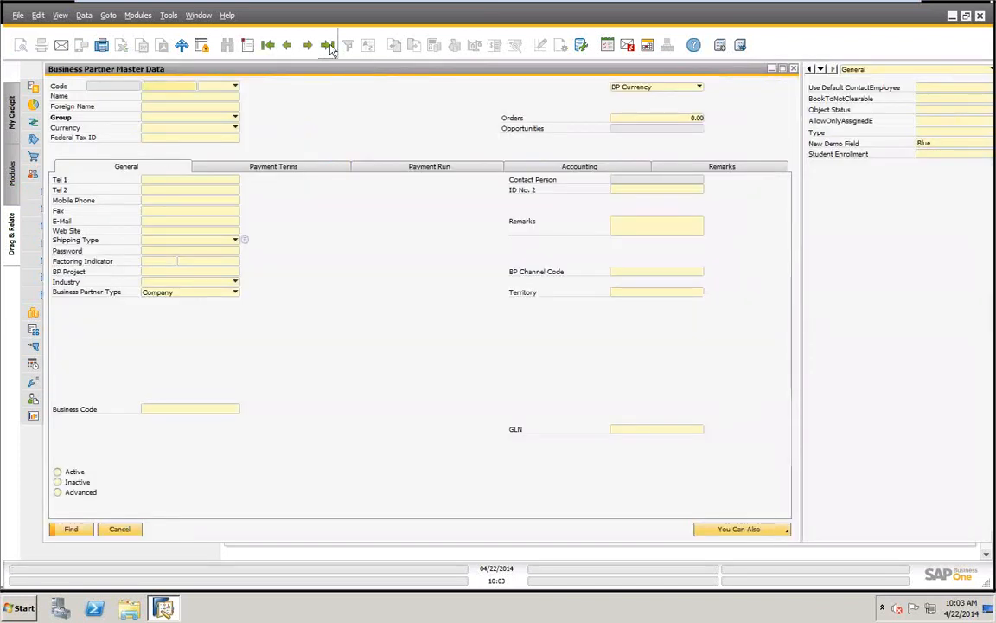
click(235, 87)
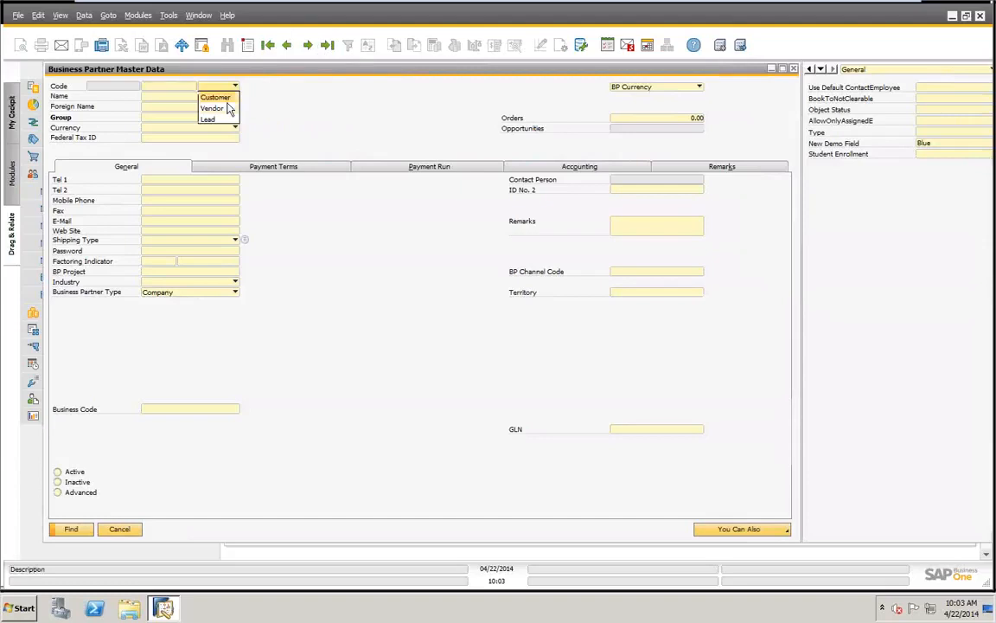
click(224, 111)
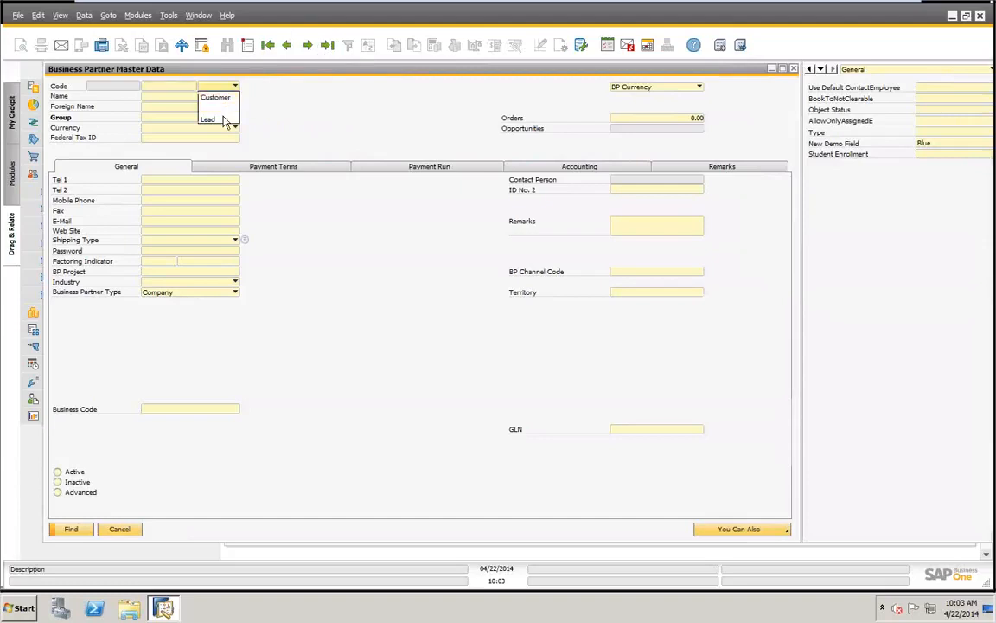
click(230, 90)
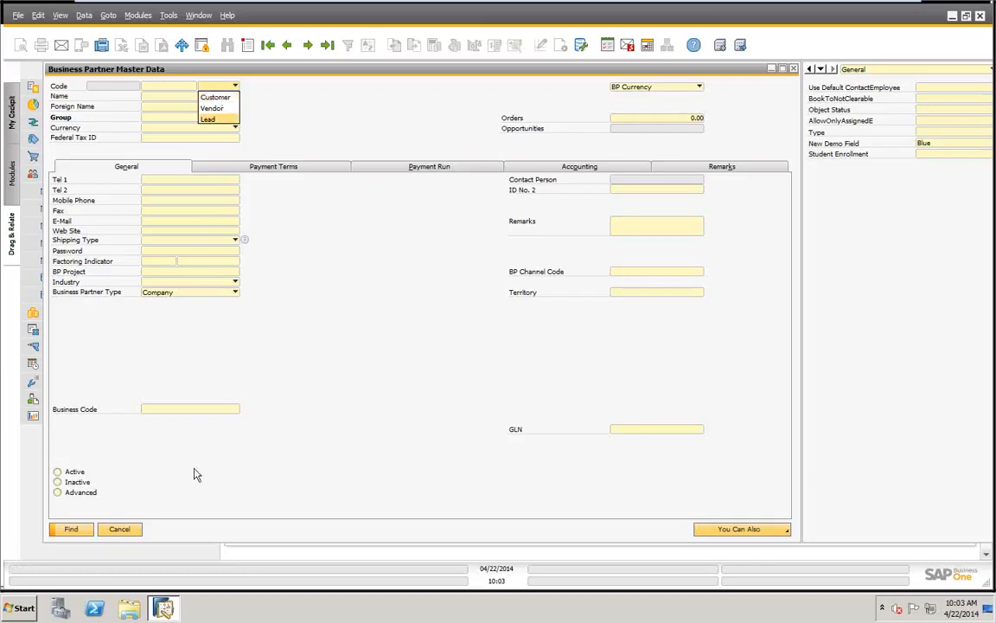
click(126, 536)
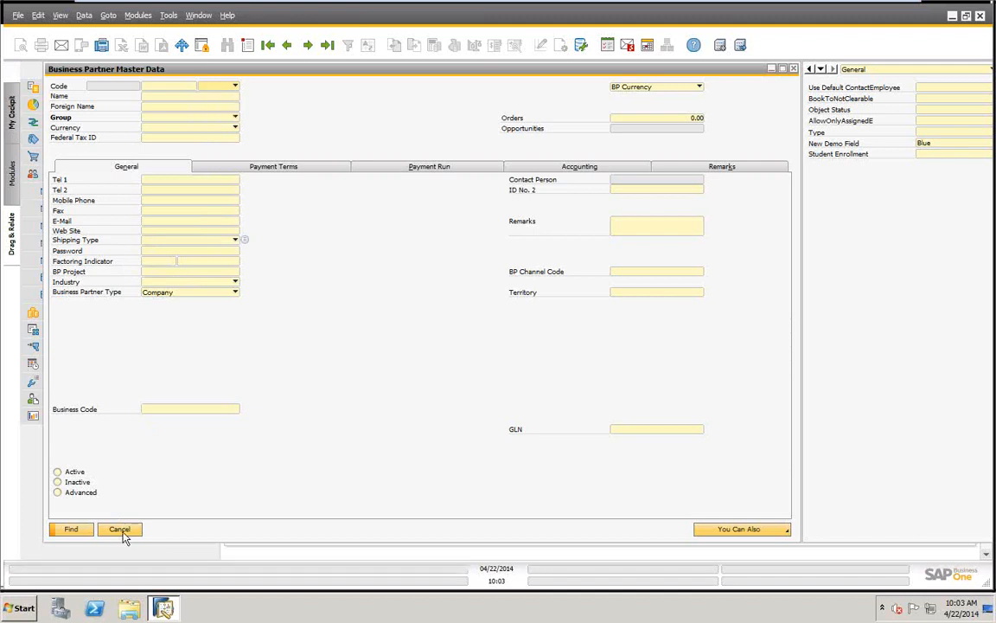
click(127, 536)
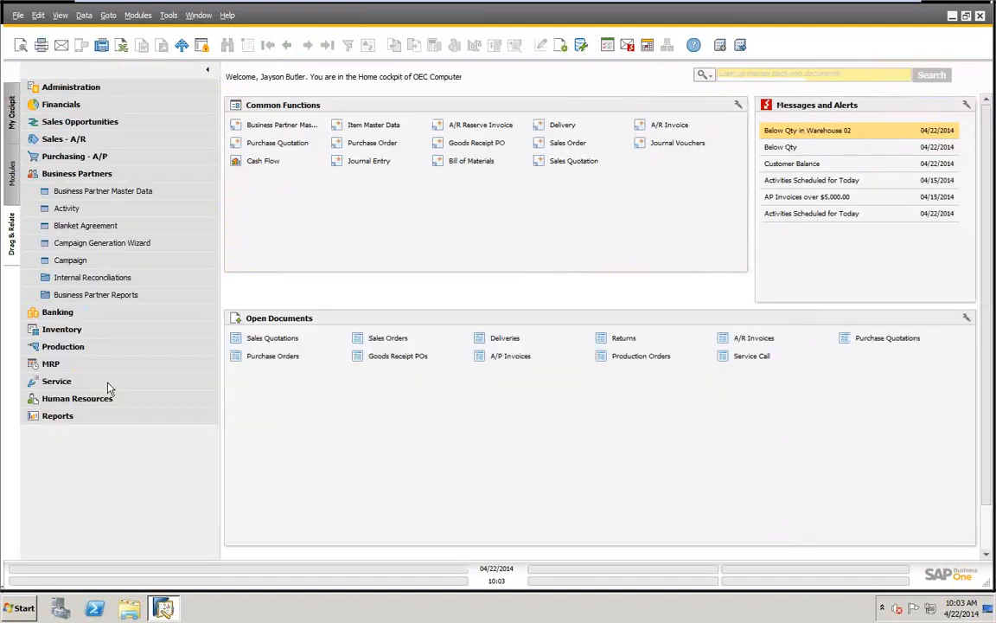
Open the Outgoing Payments form from the Banking module and move it clear of the module list
click(85, 175)
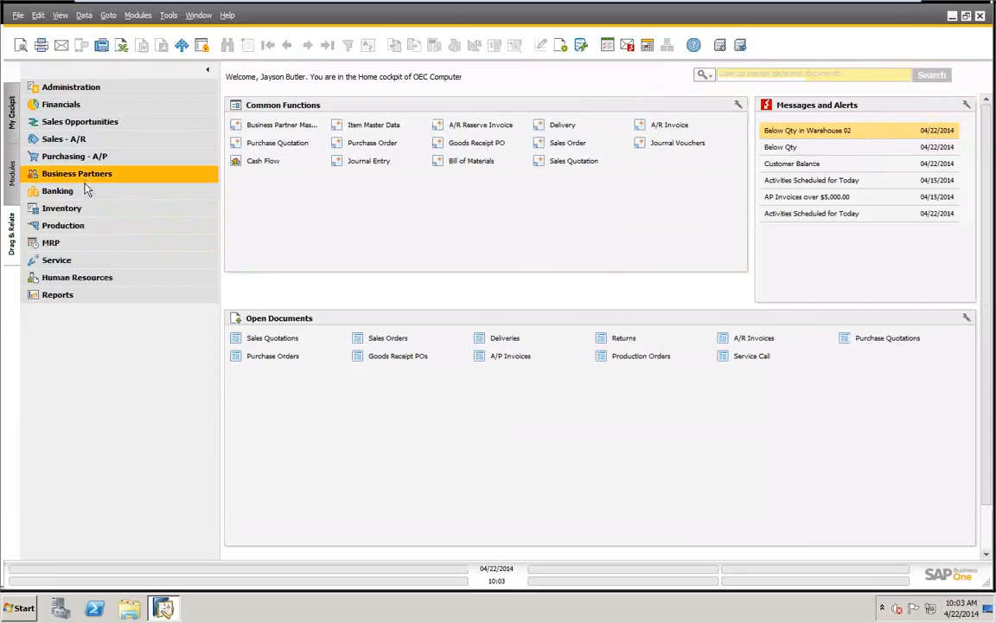
click(83, 192)
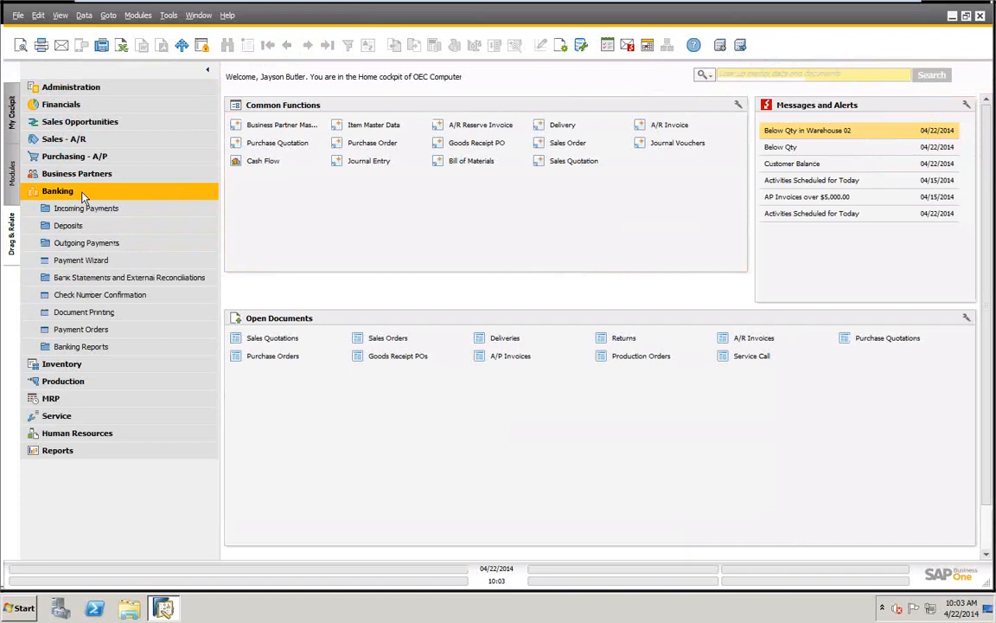
click(98, 245)
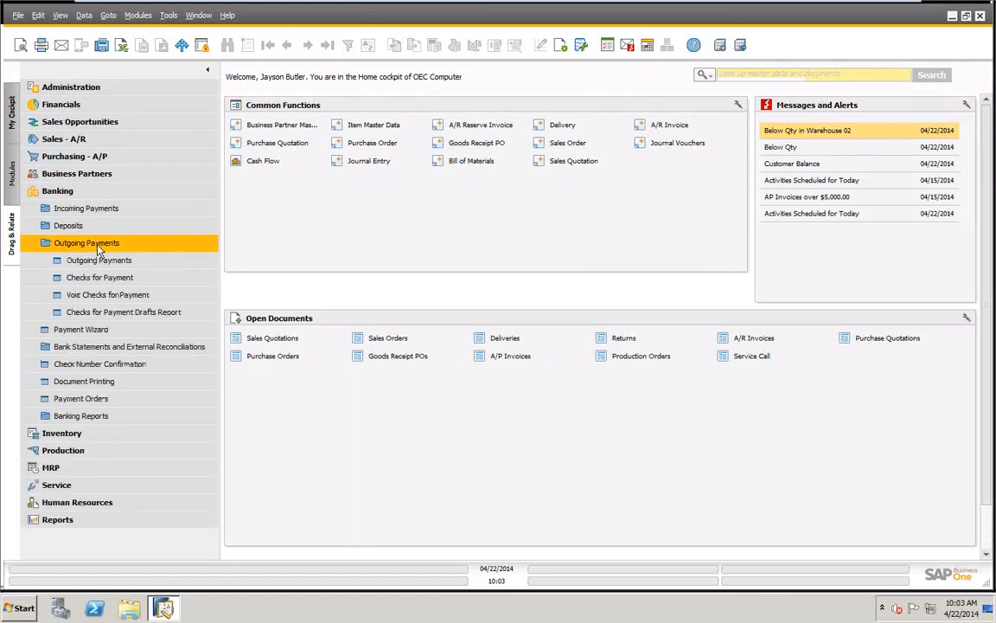
click(98, 260)
drag(333, 71, 544, 83)
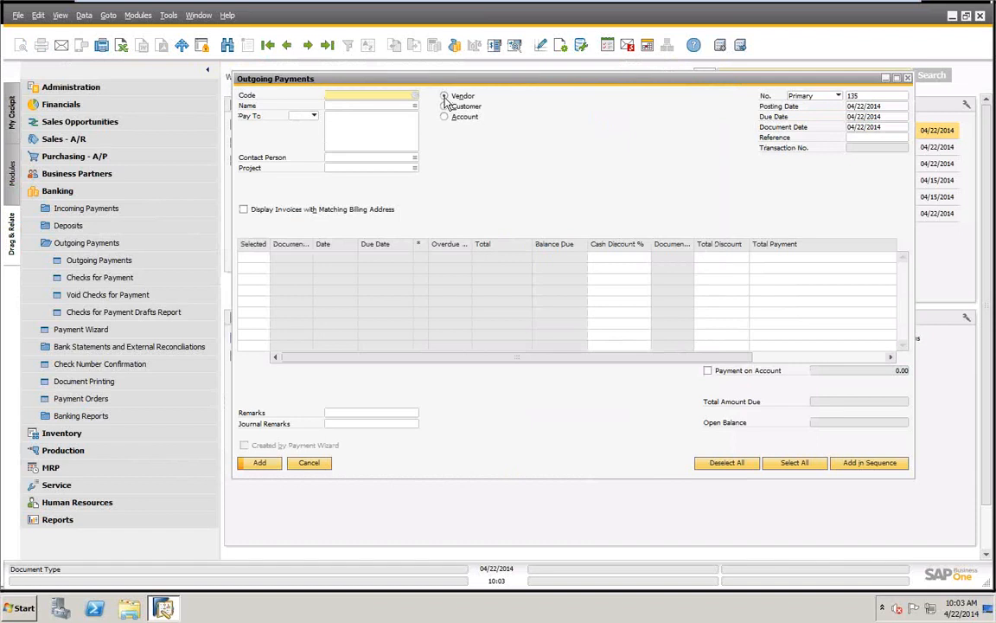
Compare the Outgoing Payments form's Customer and Account layouts, and return it to Vendor
click(444, 106)
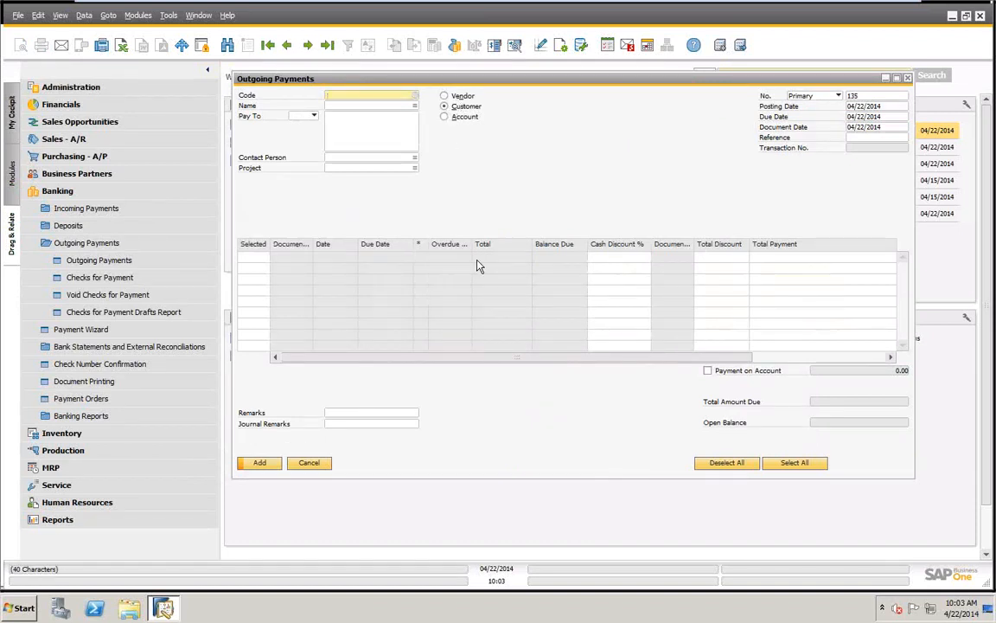
click(444, 116)
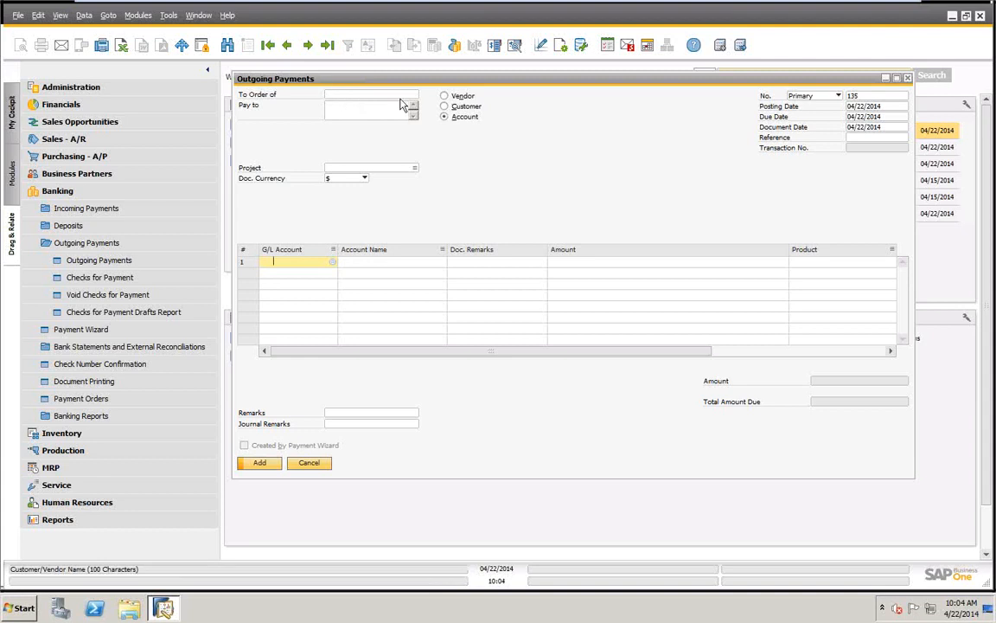
click(451, 97)
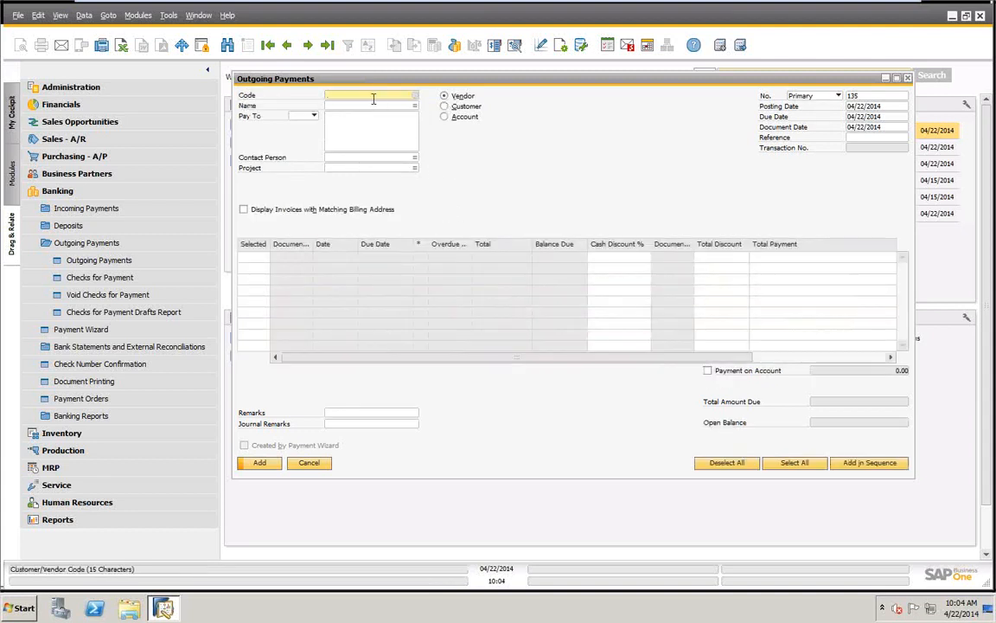
View the business partner lists for vendors and for customers, closing each without choosing a partner
key(Tab)
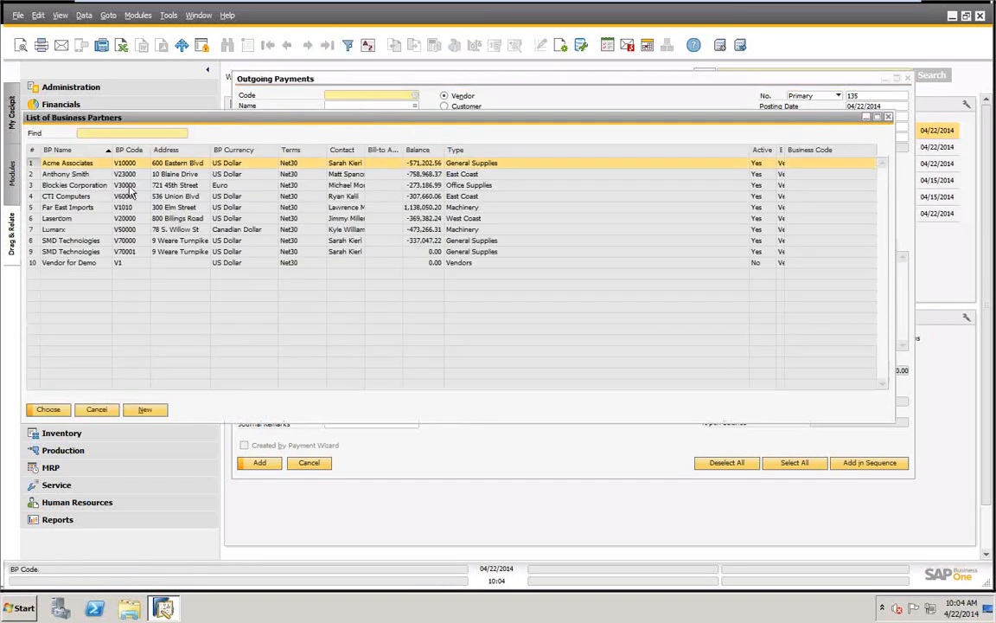
click(94, 410)
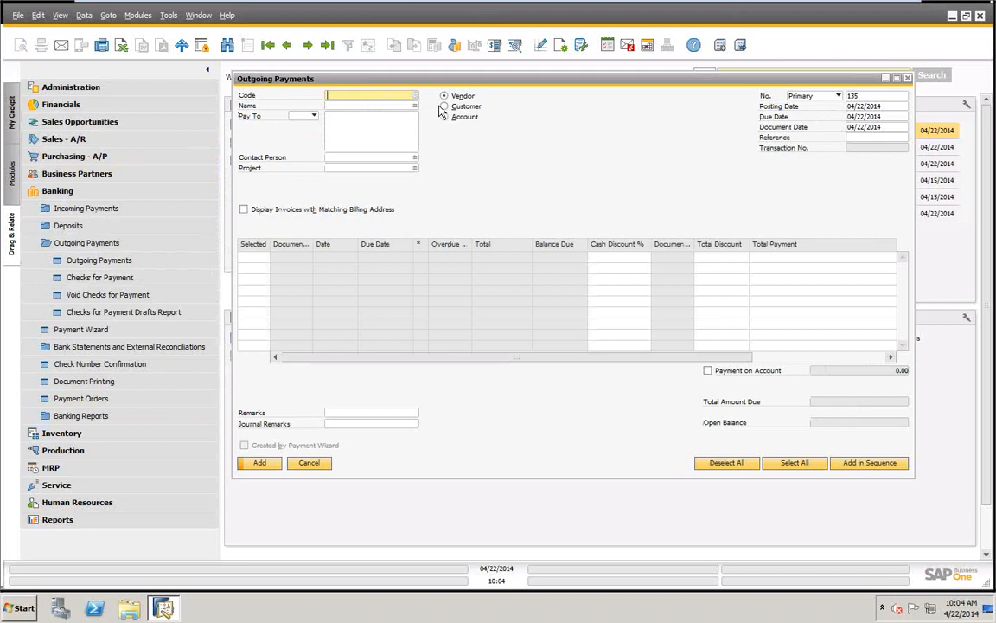
click(445, 105)
click(364, 104)
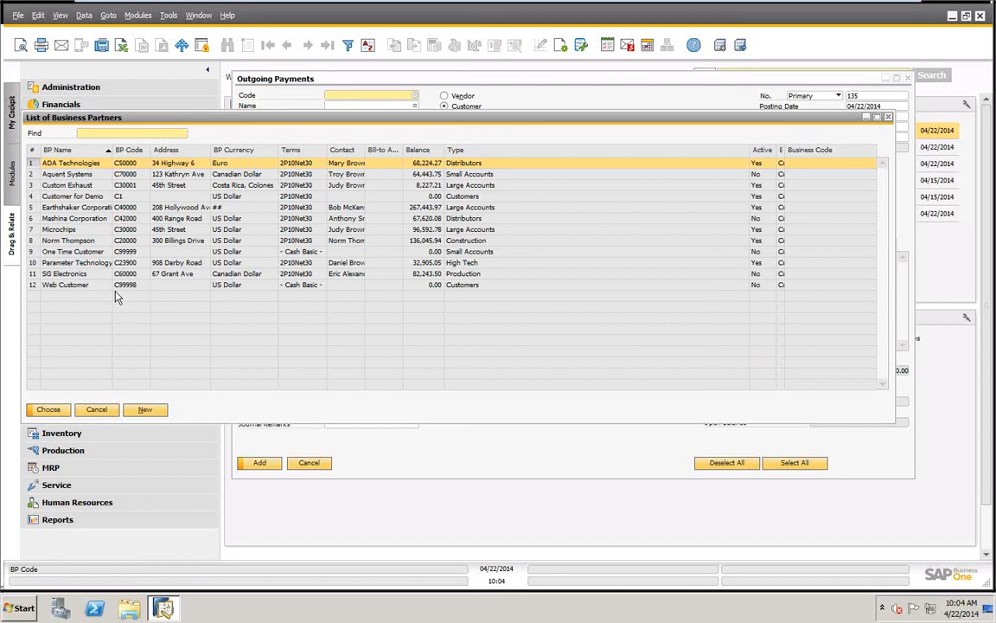
click(96, 412)
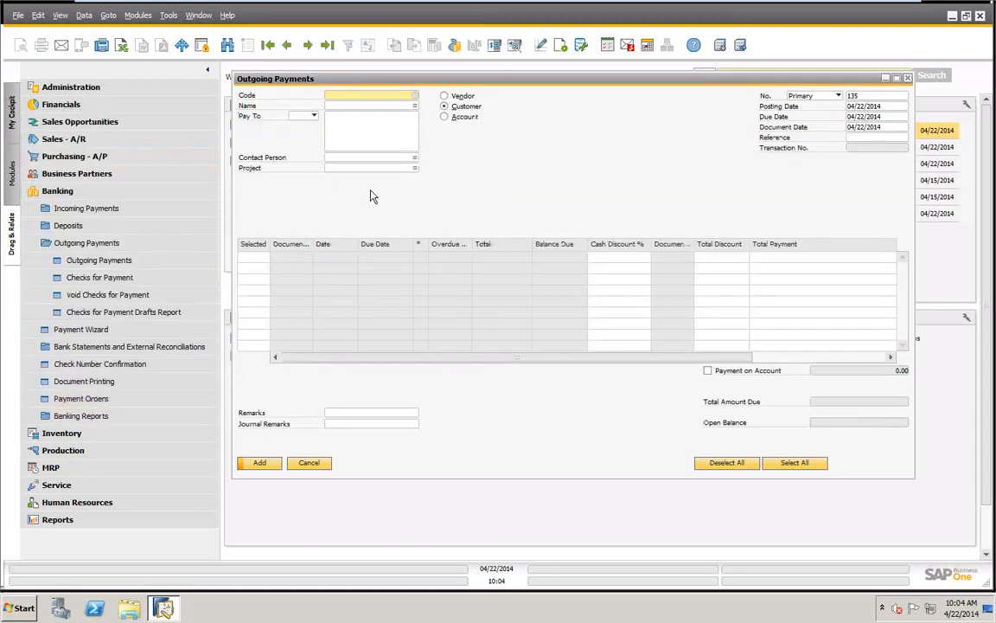
Set the outgoing payment to Vendor and choose Acme Associates as the business partner
click(443, 95)
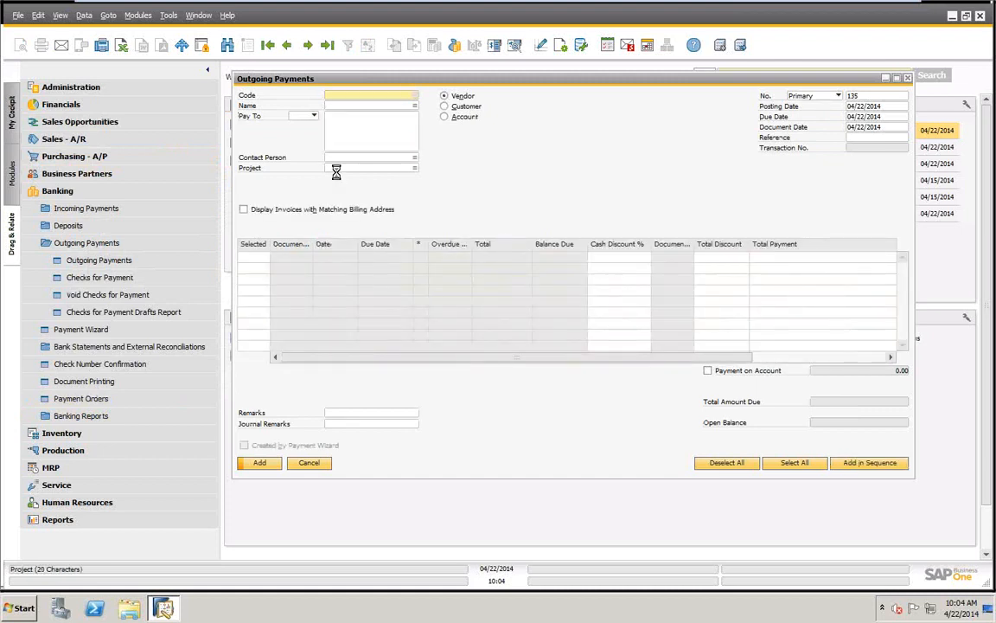
key(Tab)
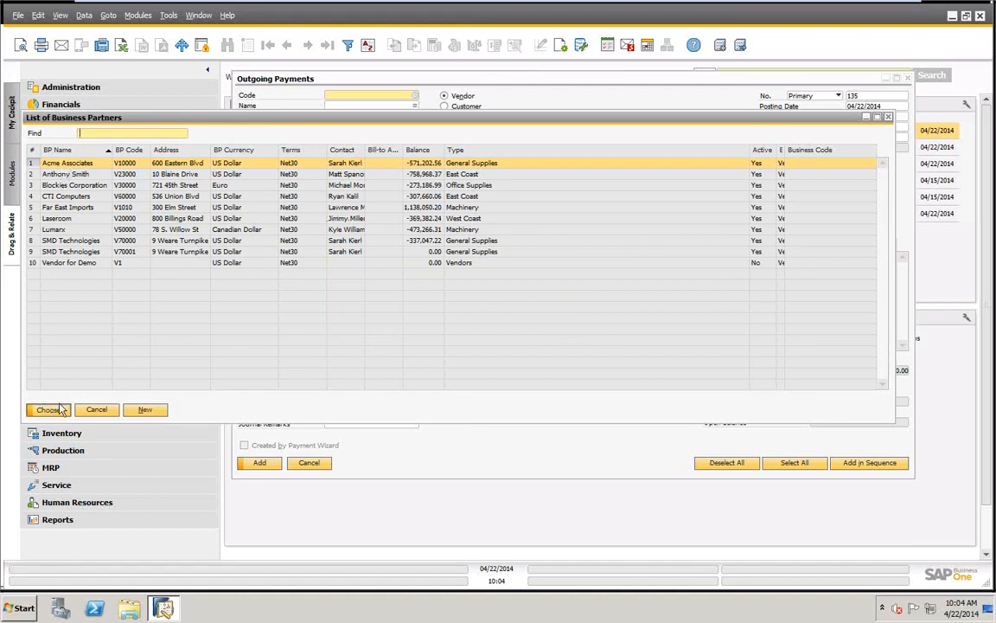
double_click(36, 161)
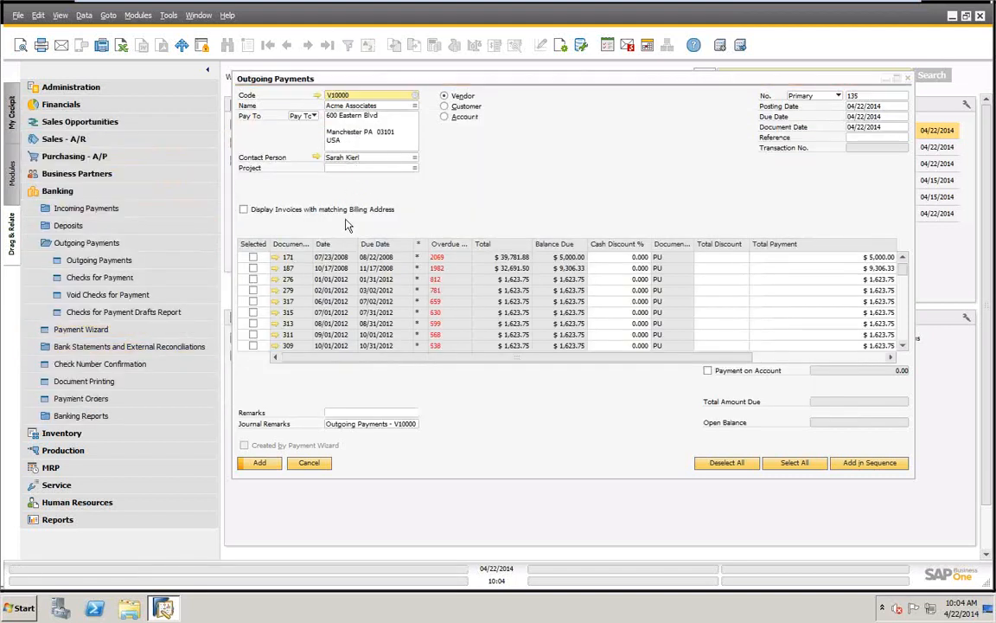
Hide the Dimension 3, Dimension 4 and Dimension 5 columns in the outgoing payment's invoice table through the form settings
drag(460, 84, 433, 81)
drag(322, 358, 480, 380)
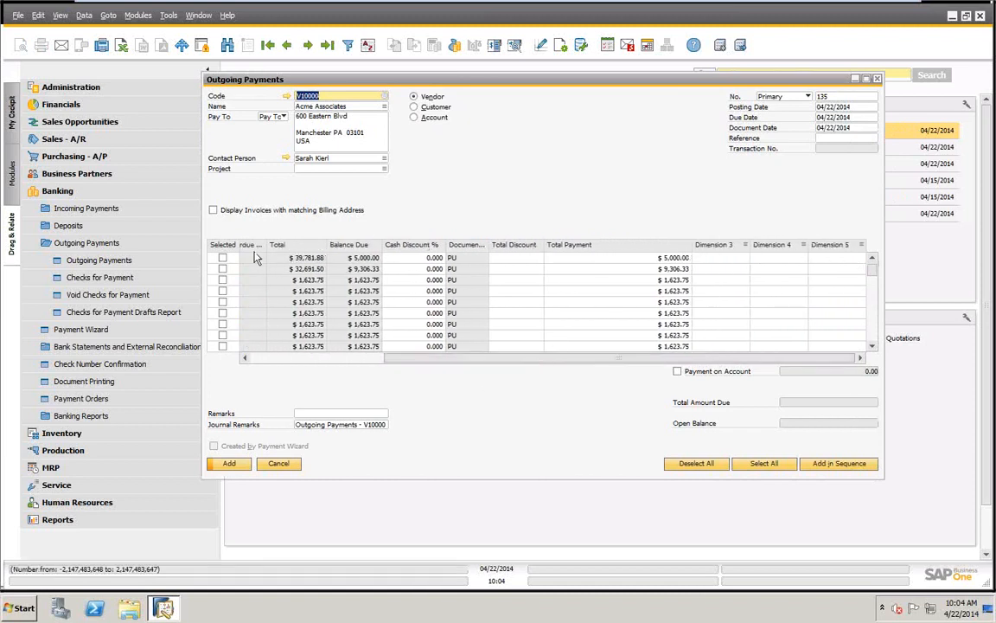
drag(541, 361, 291, 360)
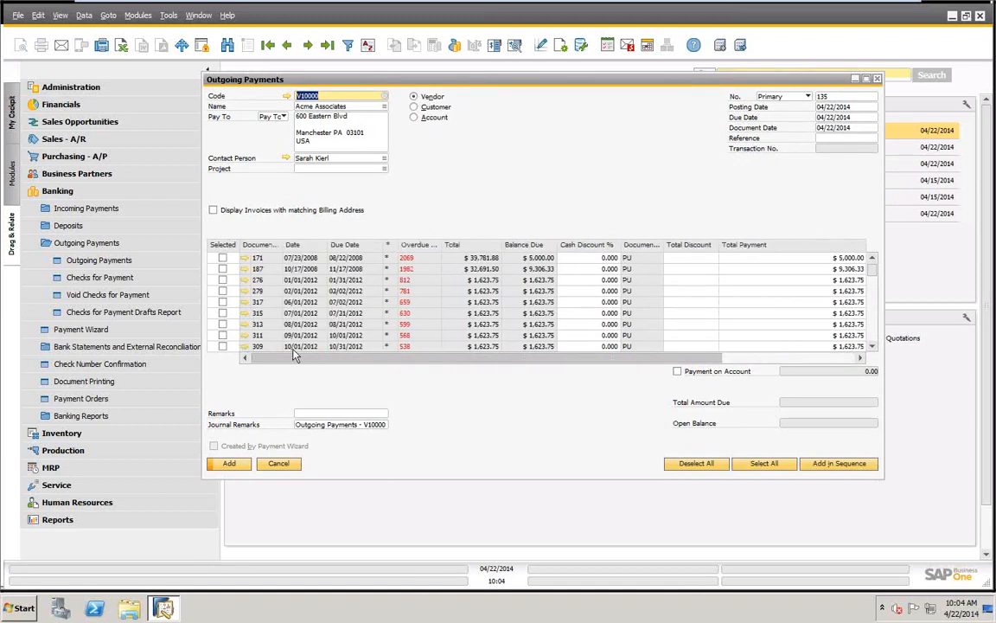
click(560, 45)
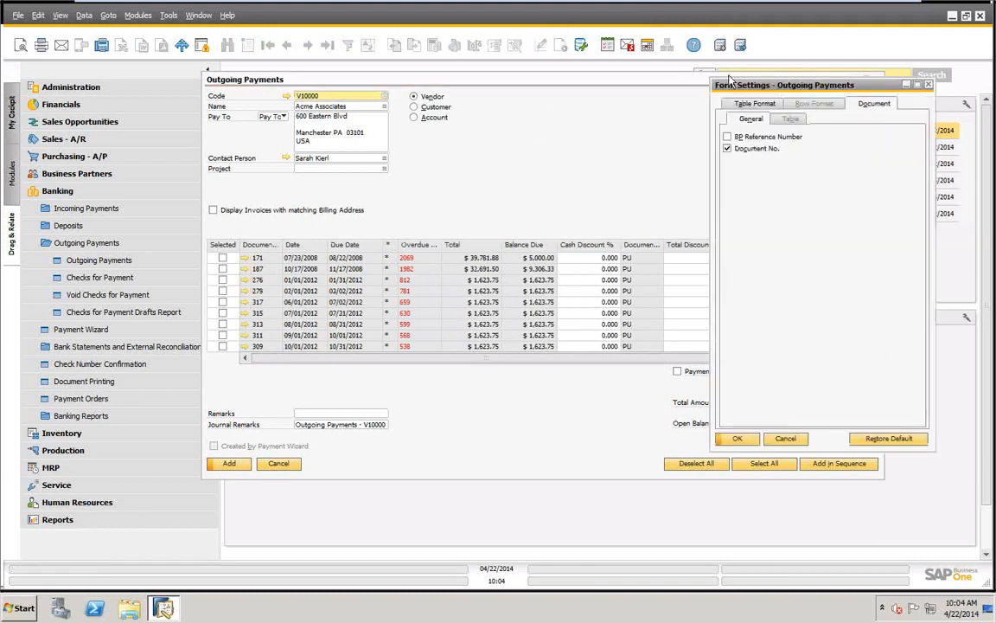
drag(741, 89, 705, 102)
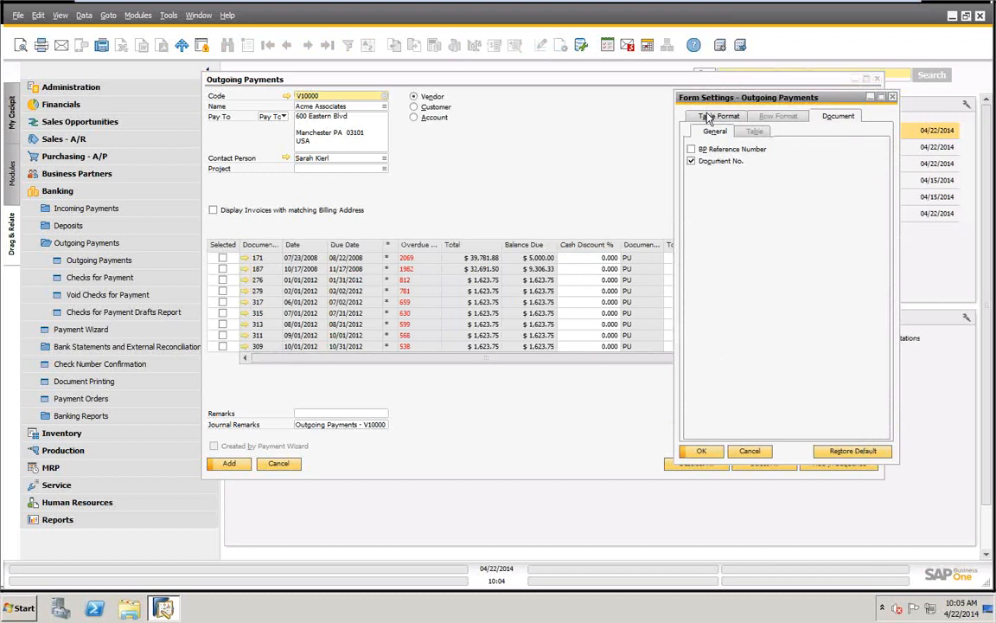
click(720, 115)
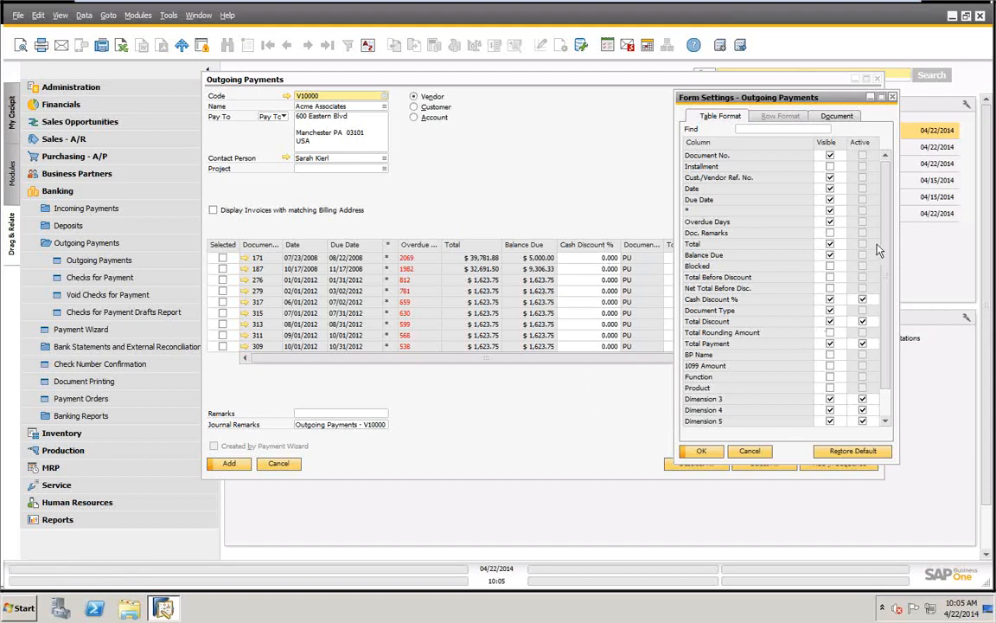
scroll(797, 206, down, 1)
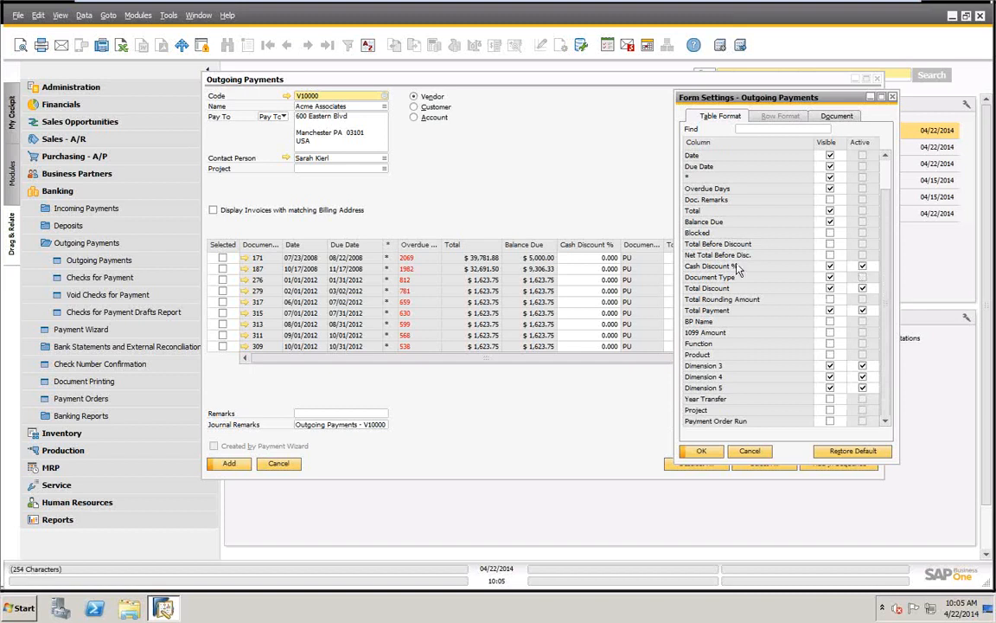
click(830, 365)
click(830, 378)
click(830, 388)
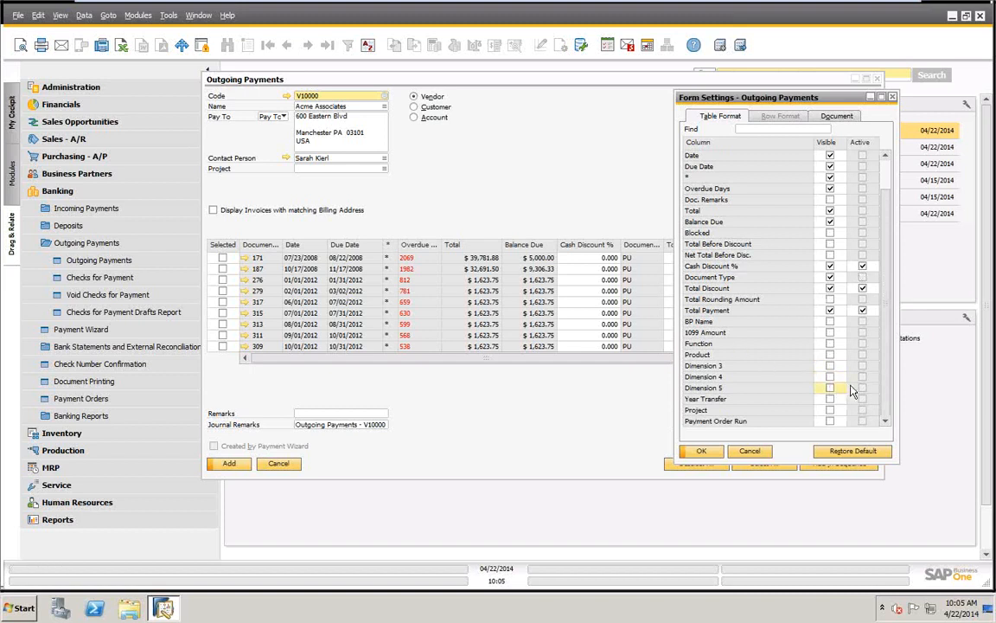
click(702, 451)
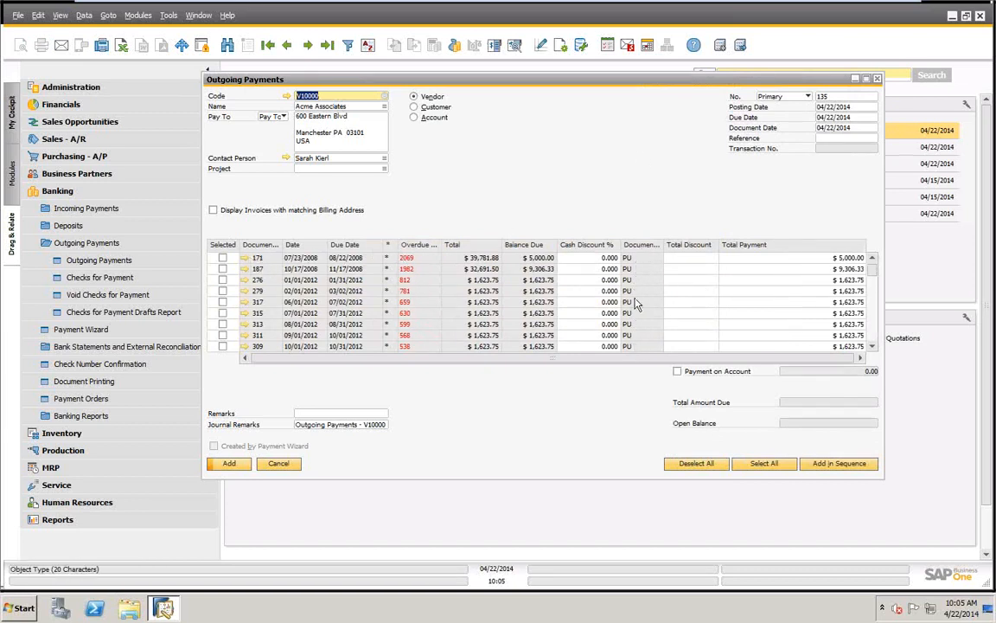
Reorder the invoice table's columns in the form settings so that Document Type directly follows Document No
click(605, 48)
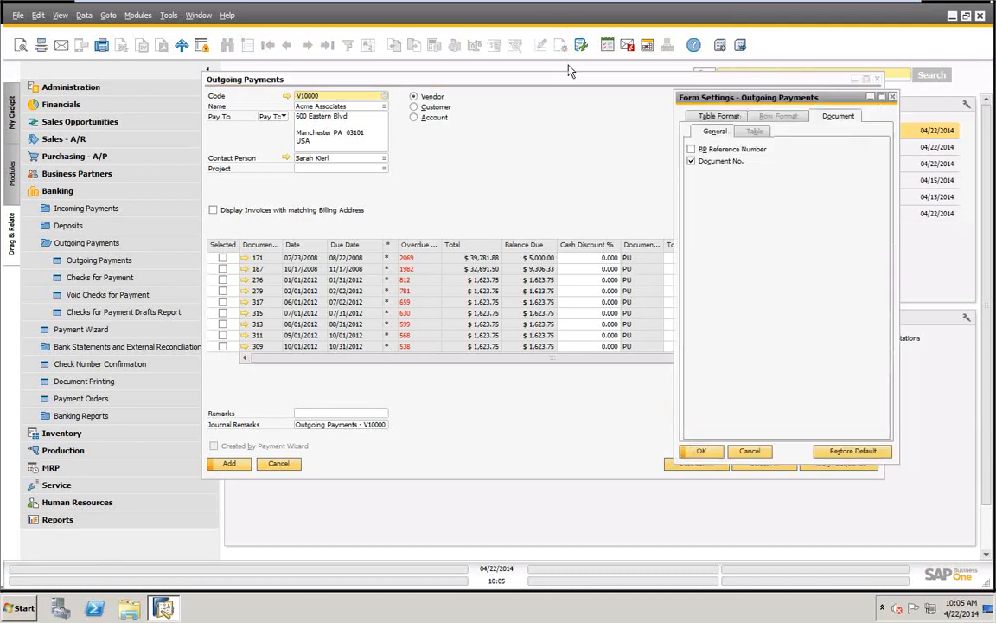
click(719, 116)
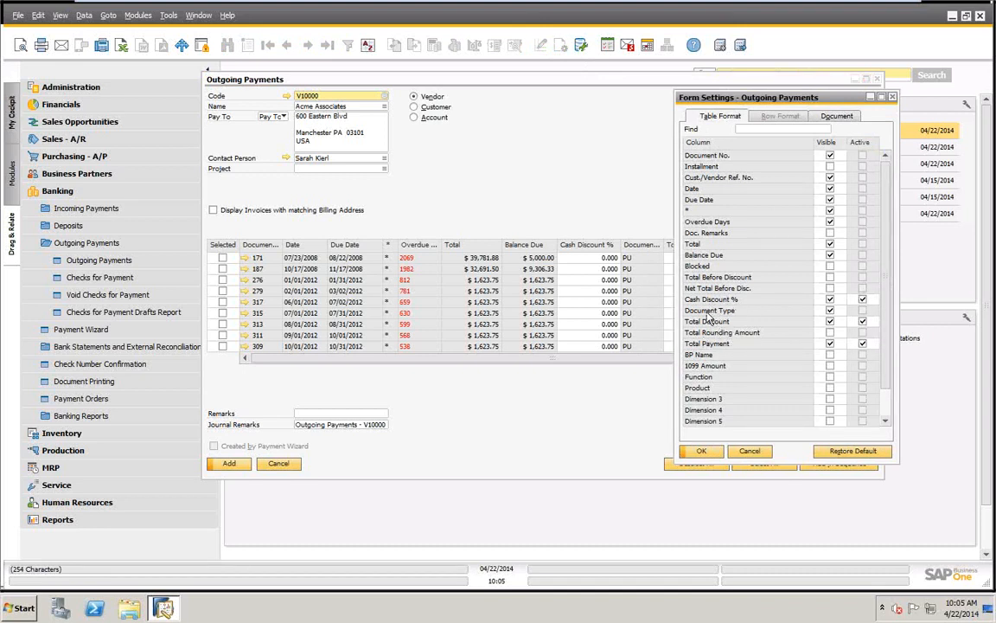
drag(708, 311, 712, 169)
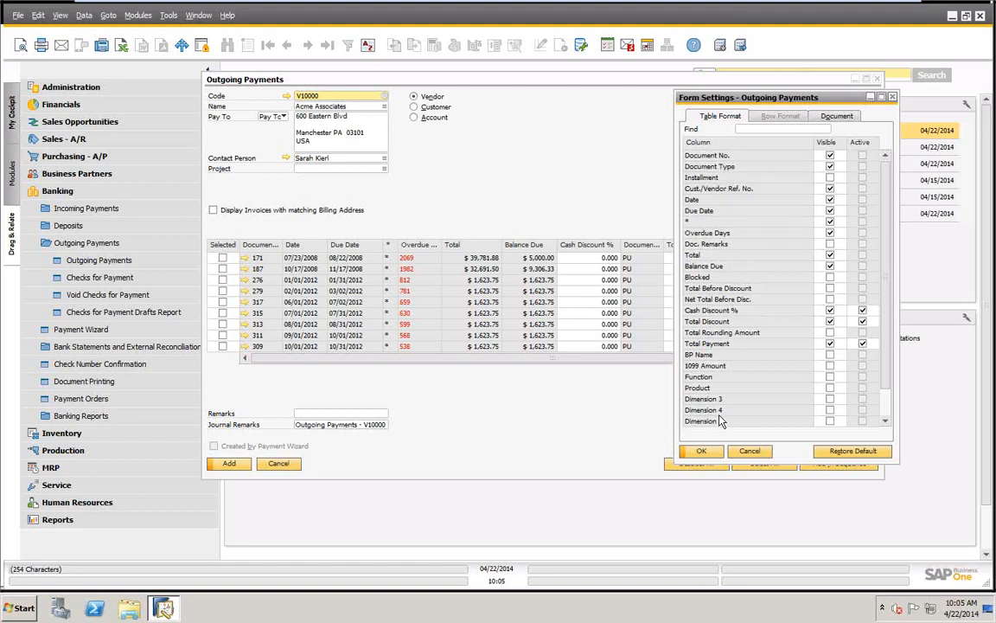
click(701, 453)
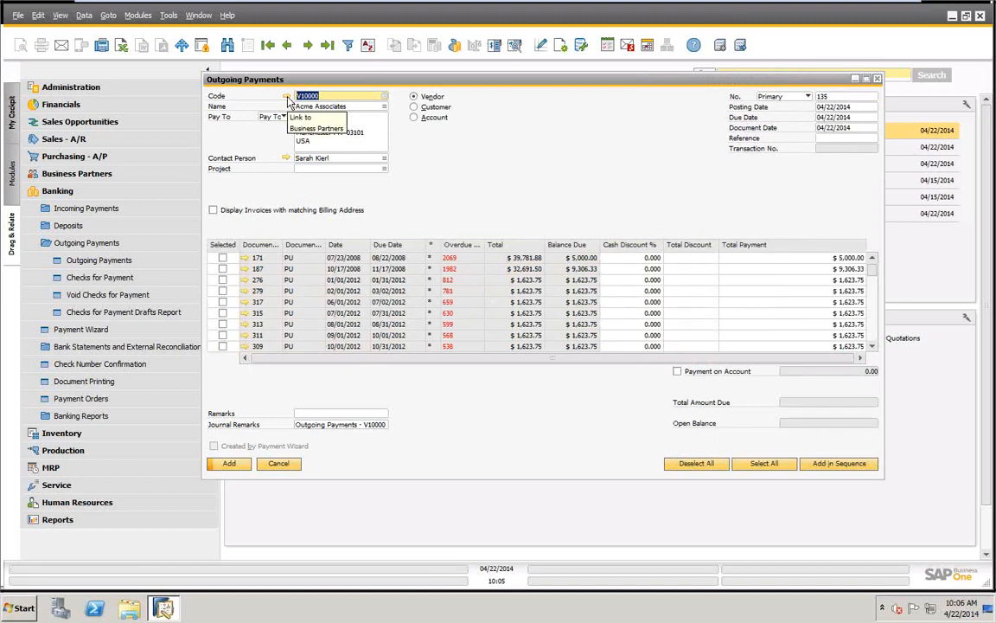
View the accounting details and payment terms in Acme Associates' linked master data, and close the record without changes
click(287, 96)
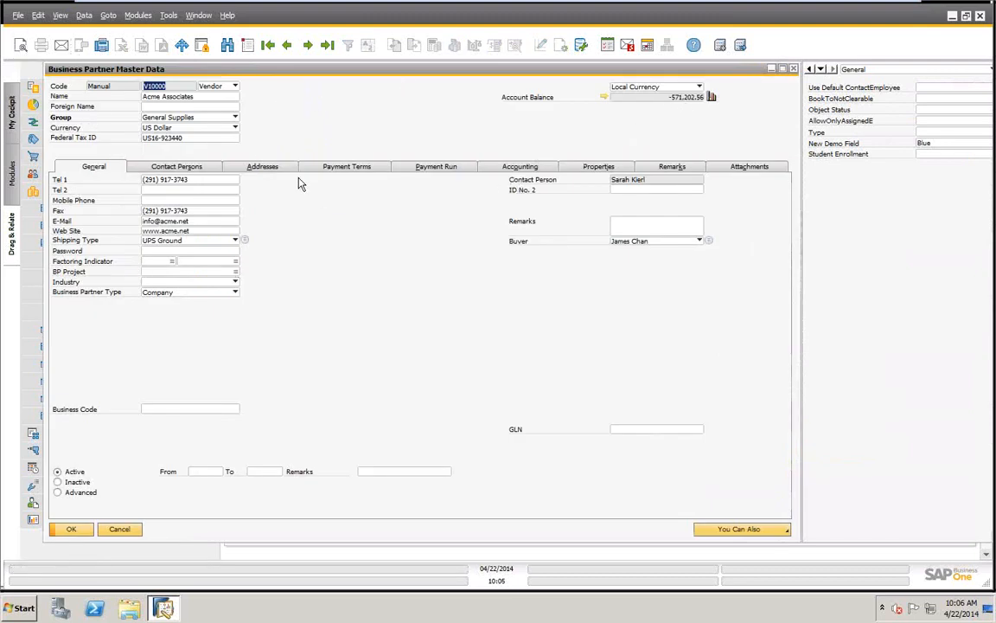
click(520, 168)
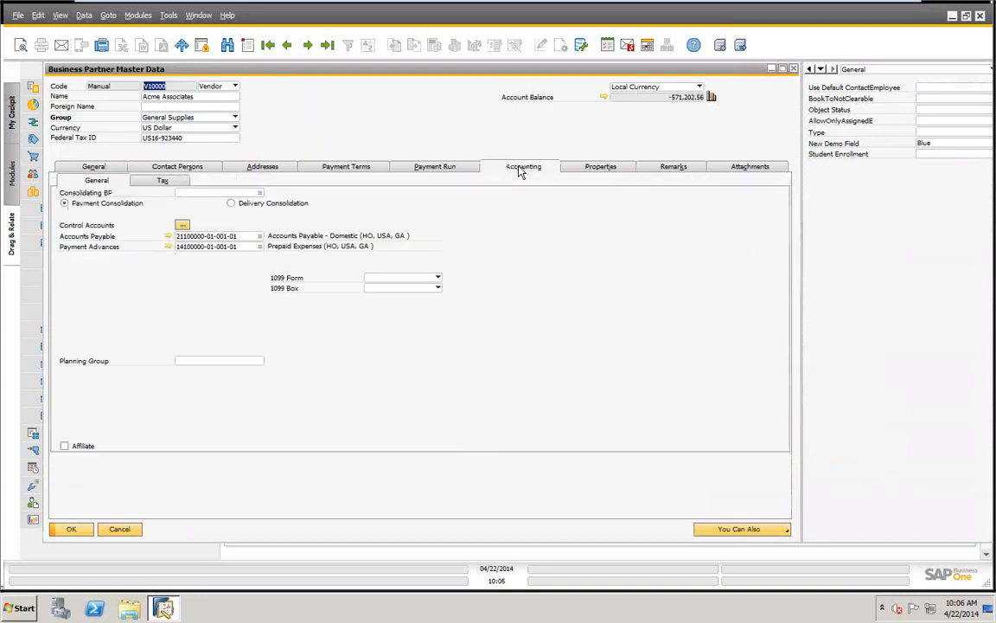
click(342, 168)
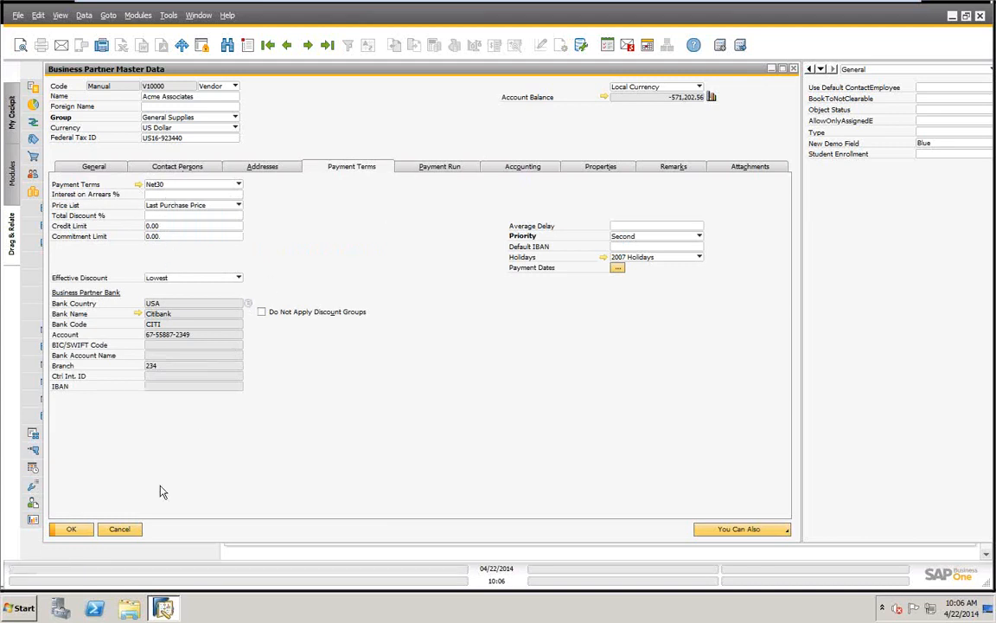
click(109, 531)
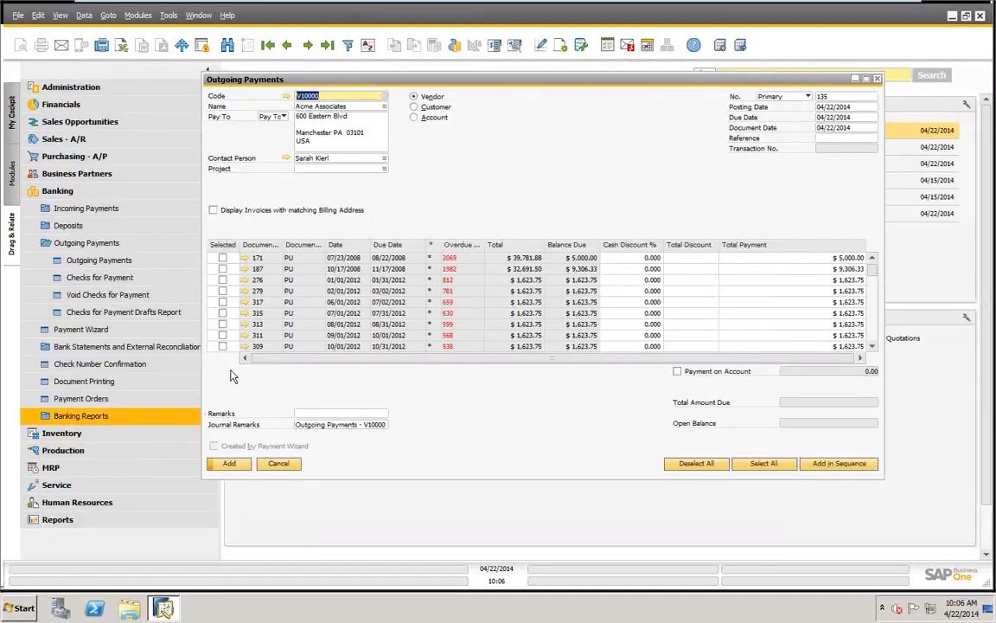
View A/P invoice 171 from the payment table, and inspect its row's cash discount, total discount and total payment fields
click(245, 259)
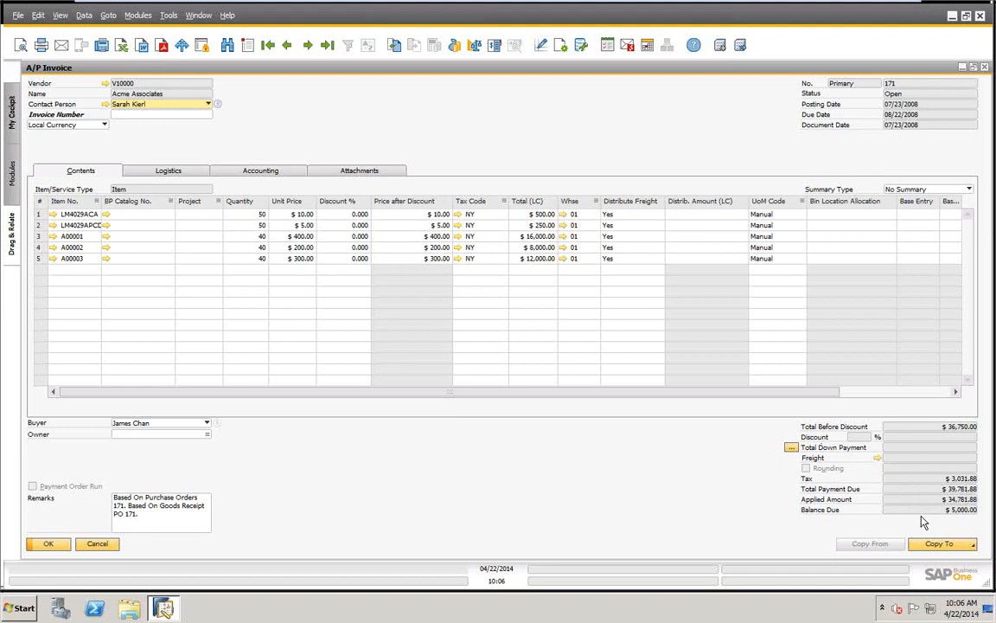
click(95, 545)
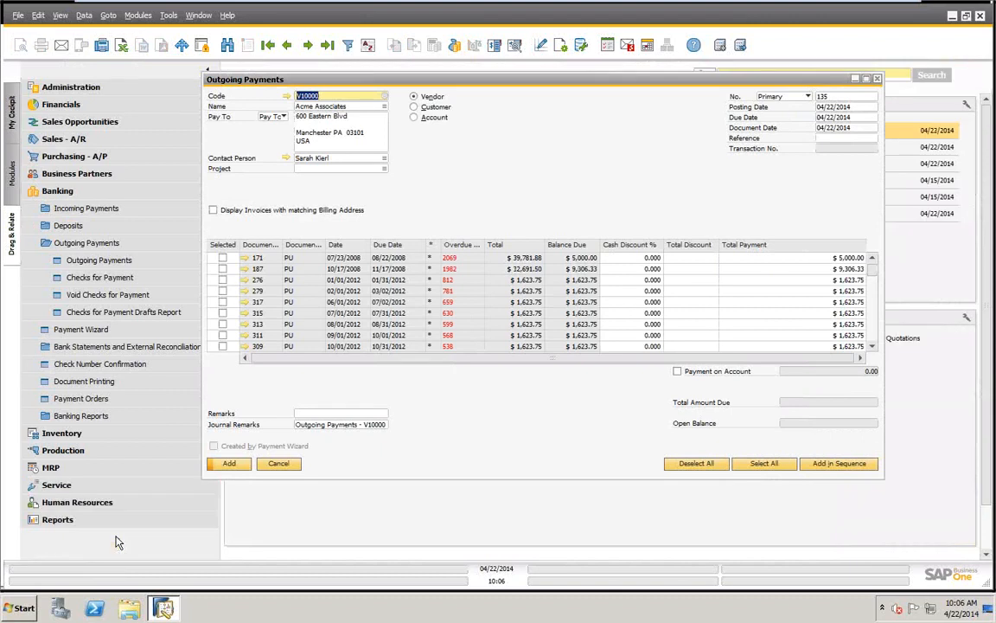
click(644, 257)
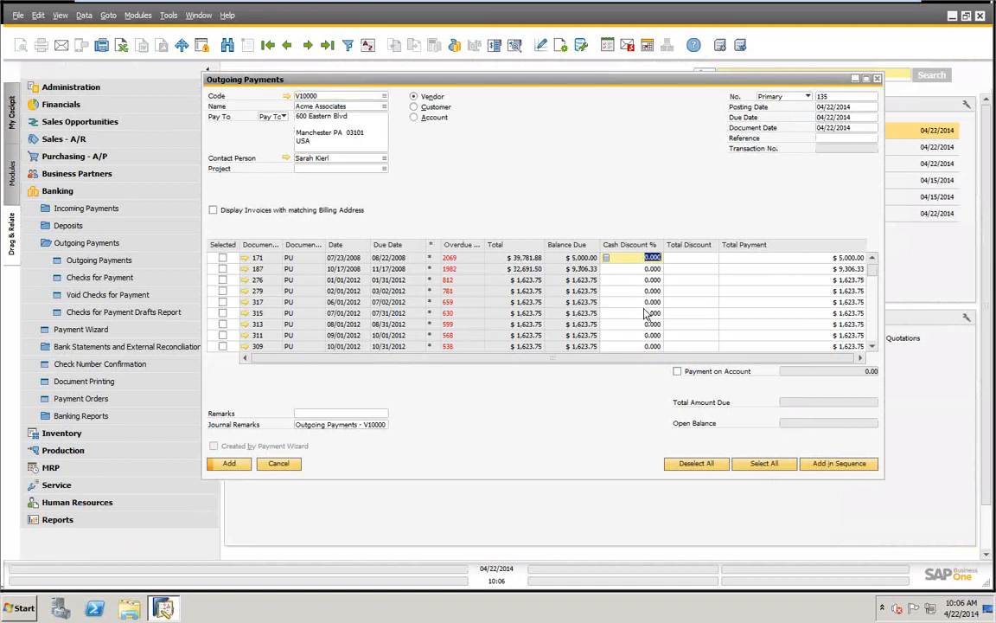
click(679, 260)
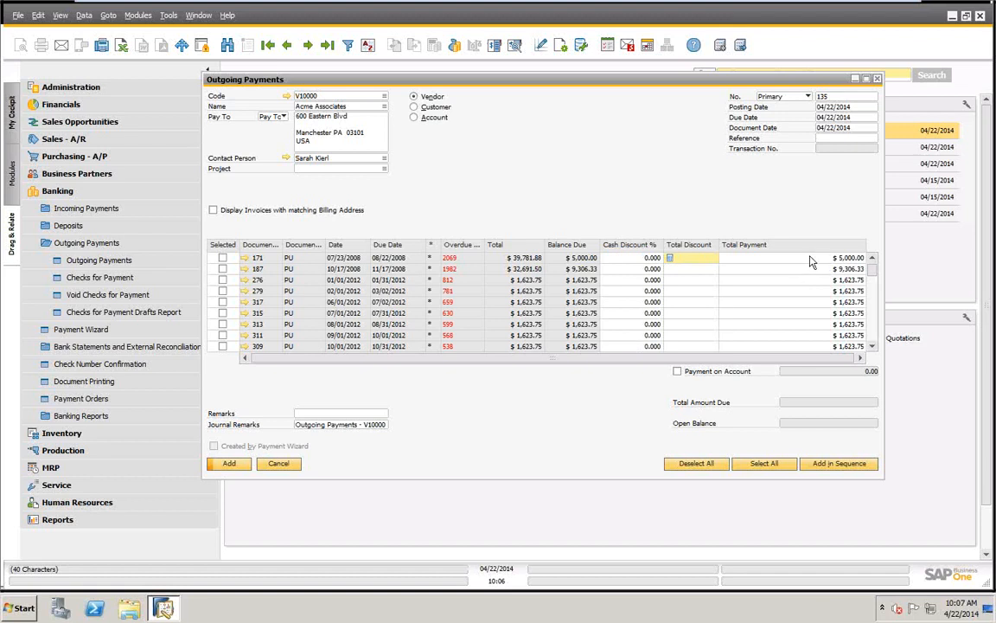
click(843, 258)
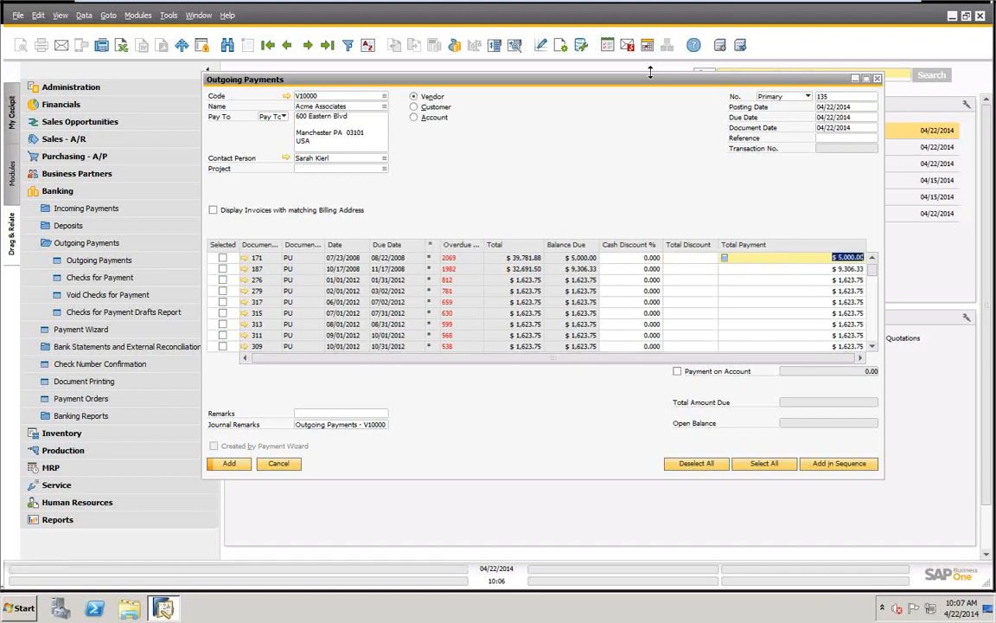
Open the payment means and look through the check, bank transfer, credit card and cash details, including the available credit card names
drag(573, 83, 533, 89)
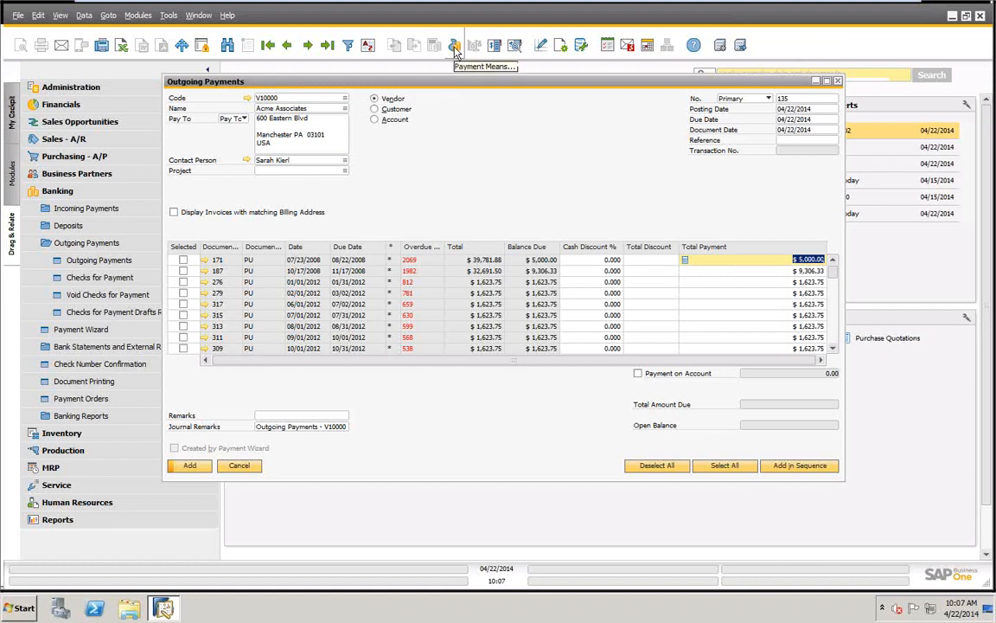
right_click(495, 127)
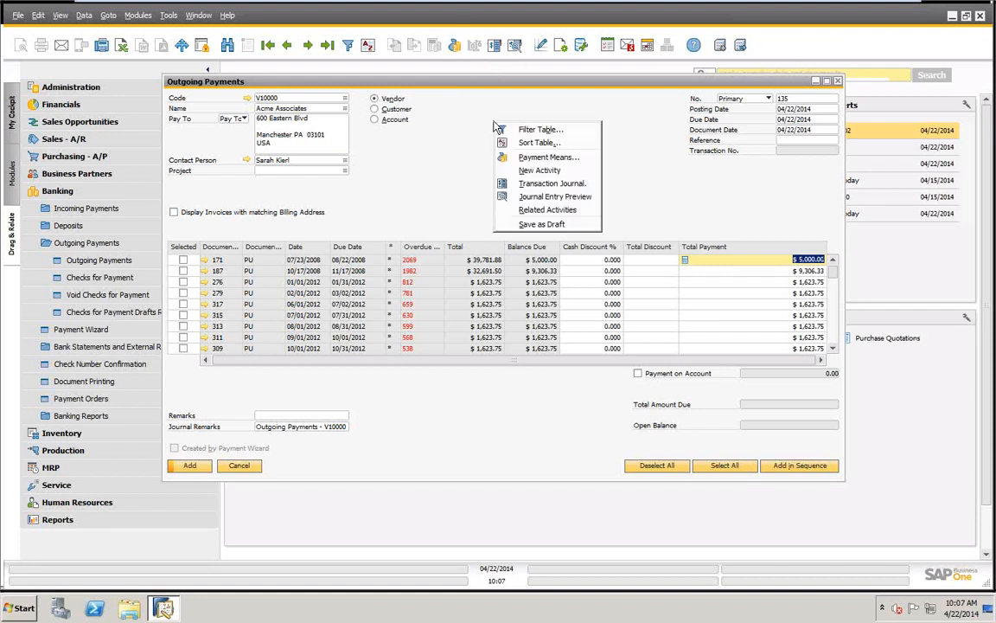
click(536, 156)
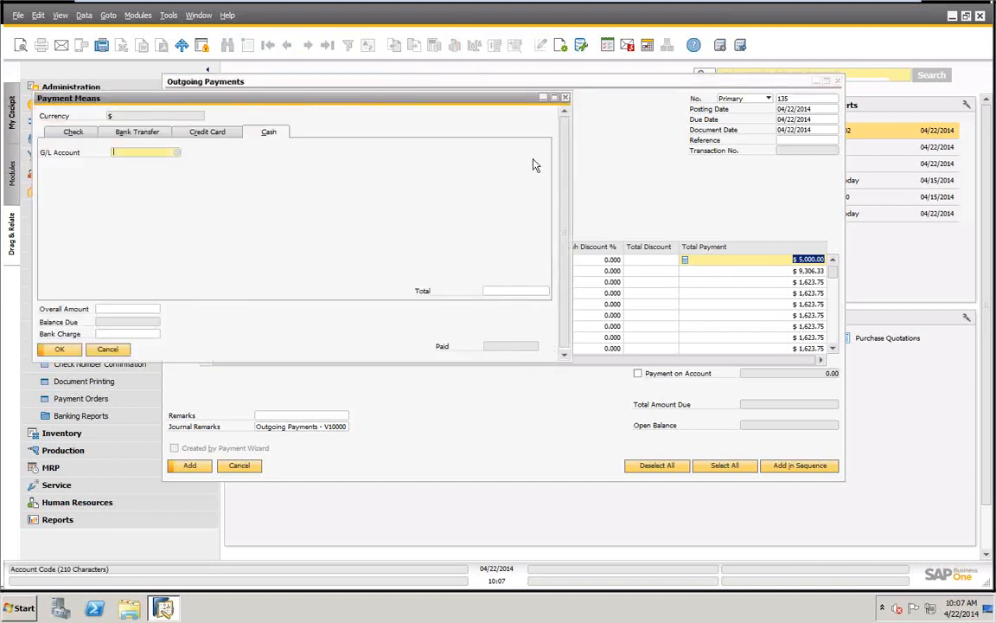
drag(319, 97, 660, 213)
click(378, 232)
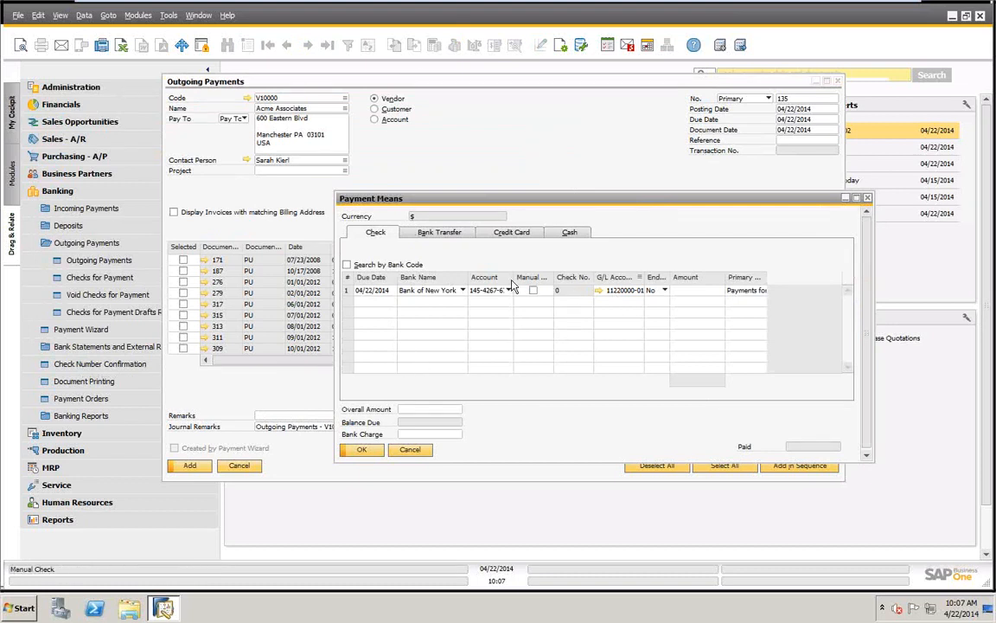
click(441, 232)
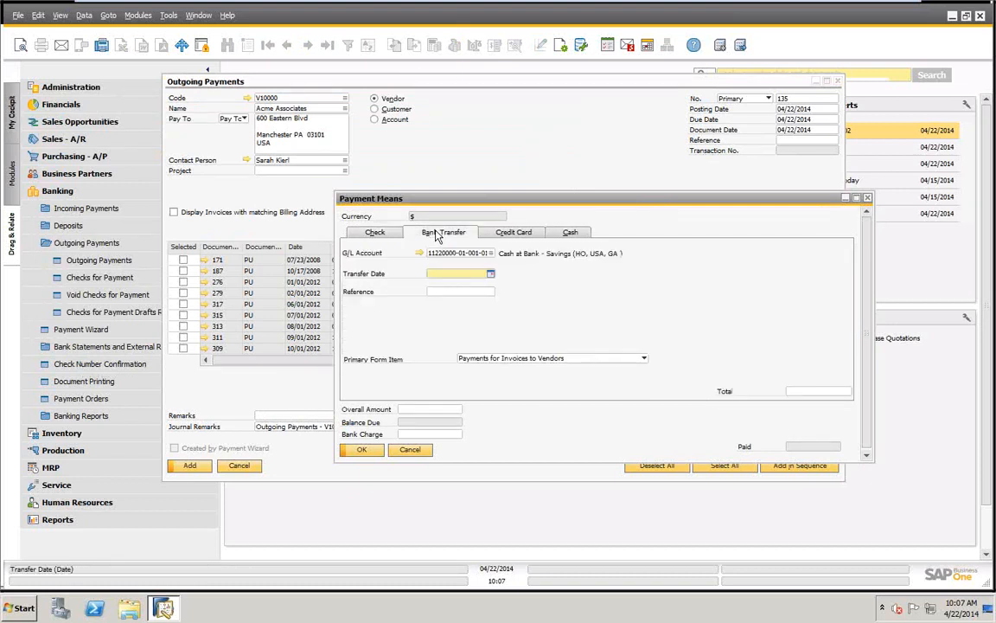
click(510, 233)
click(516, 247)
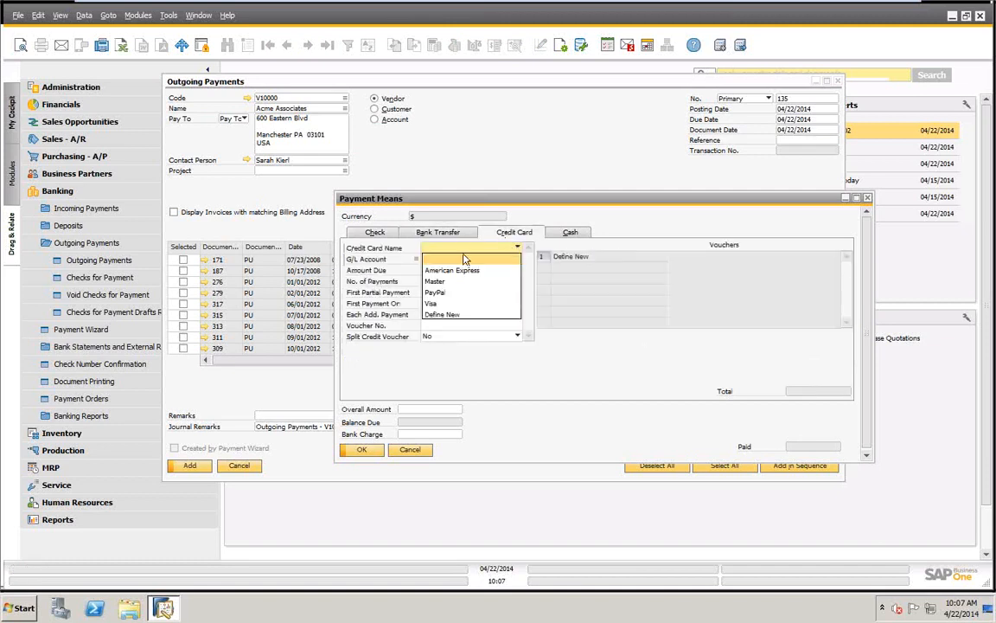
click(566, 234)
click(567, 234)
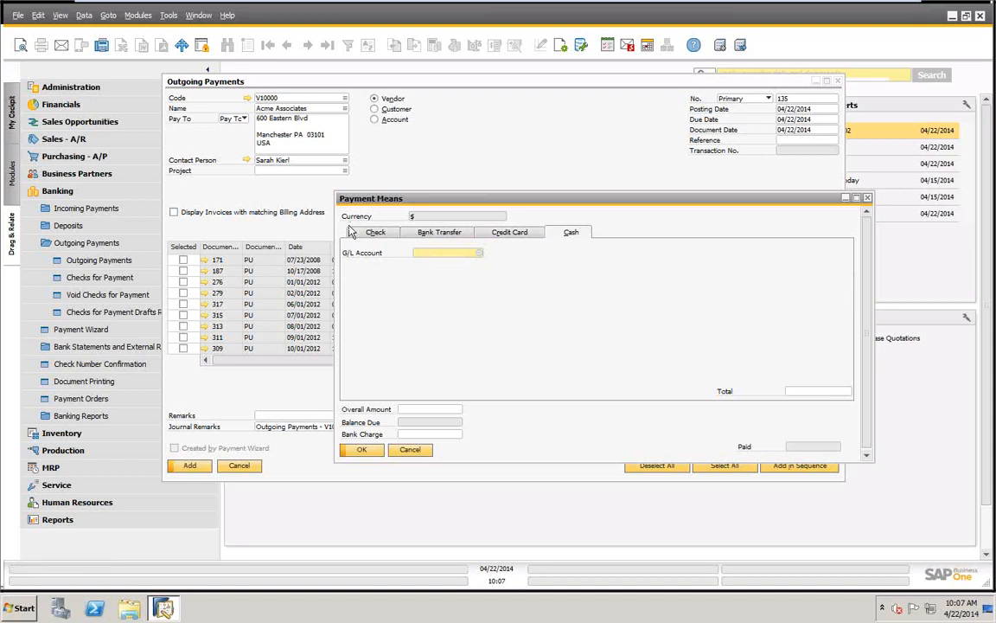
Try a manual check with check number 123 in the payment means, and discard the entries
click(374, 234)
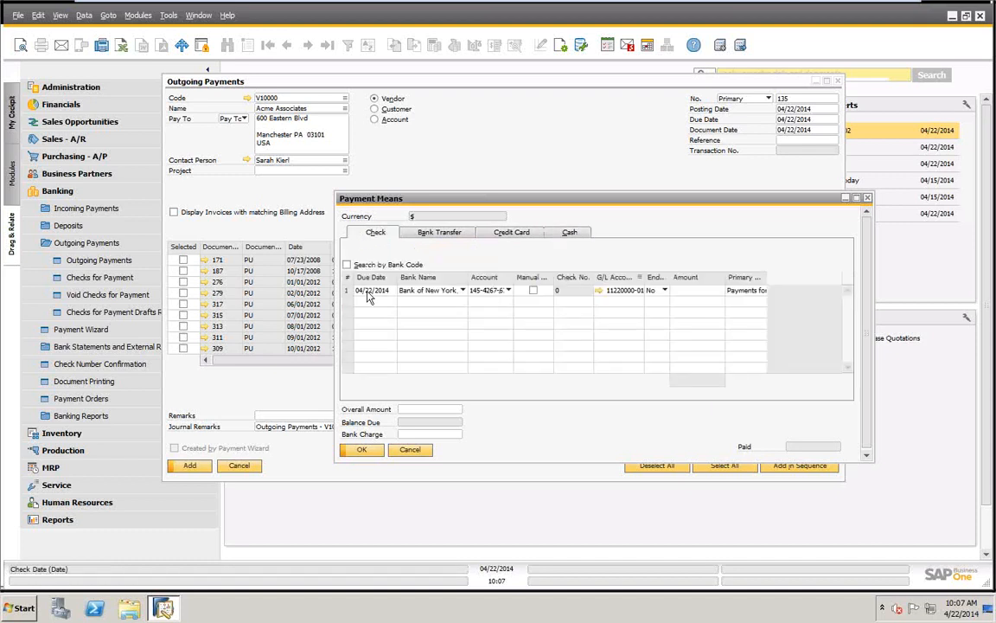
click(534, 291)
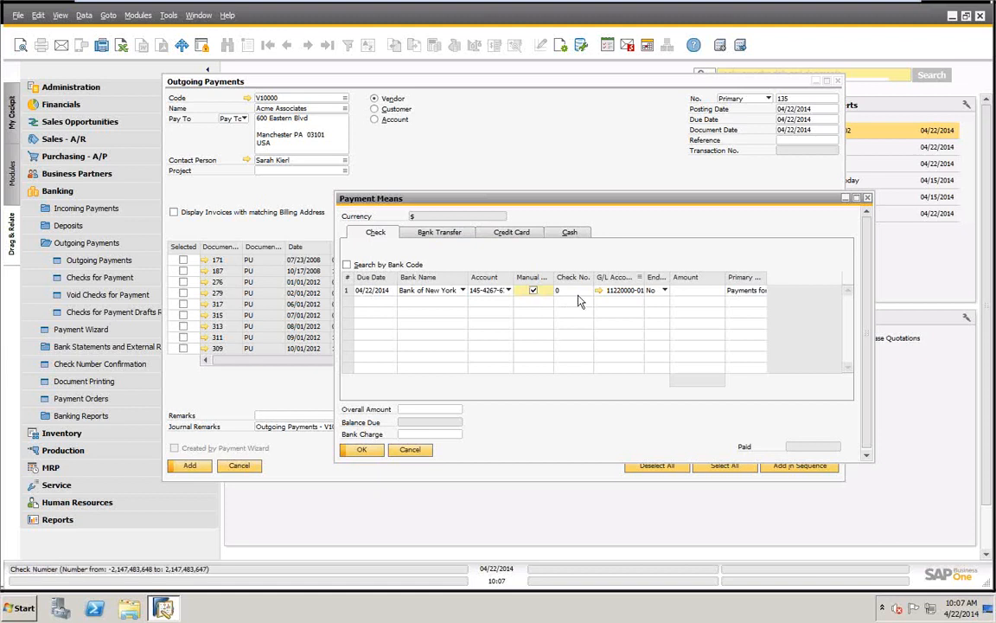
click(578, 294)
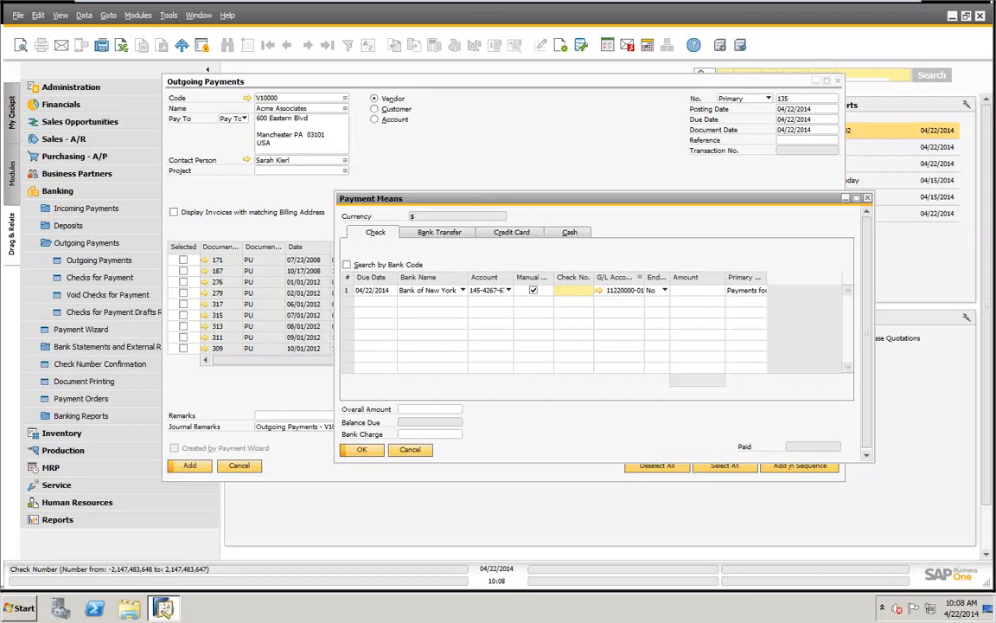
text(123)
click(410, 449)
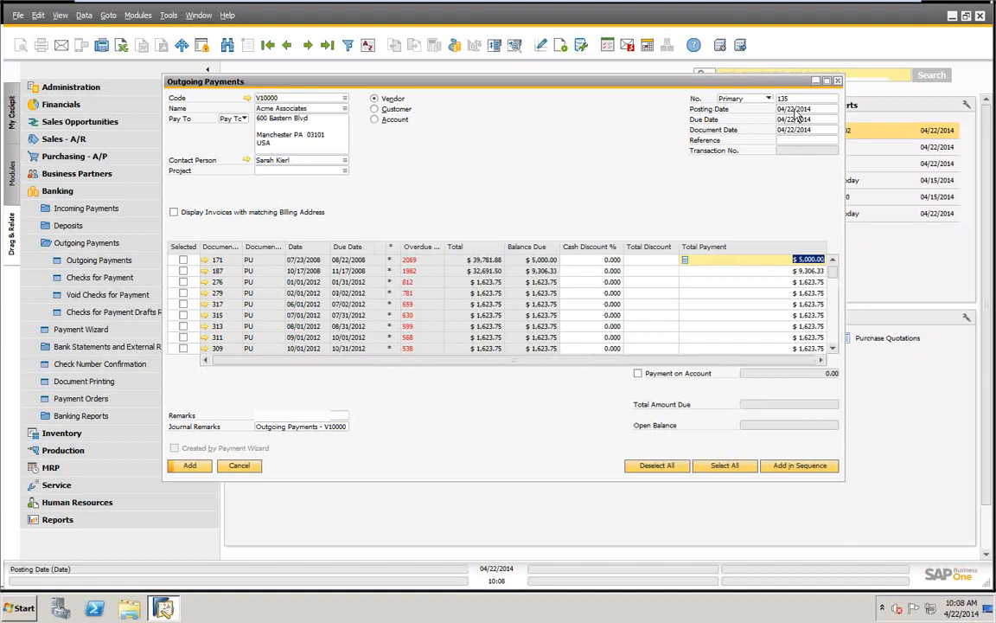
Inspect the outgoing payment's posting, due and document date fields and the document date's calendar without choosing another date
click(797, 110)
click(797, 119)
click(798, 128)
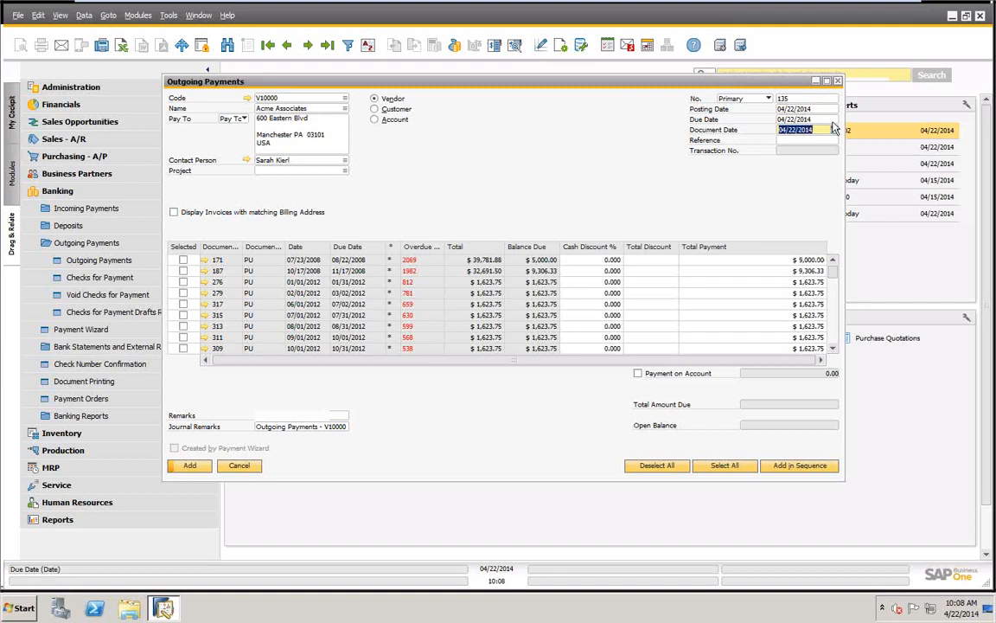
click(834, 129)
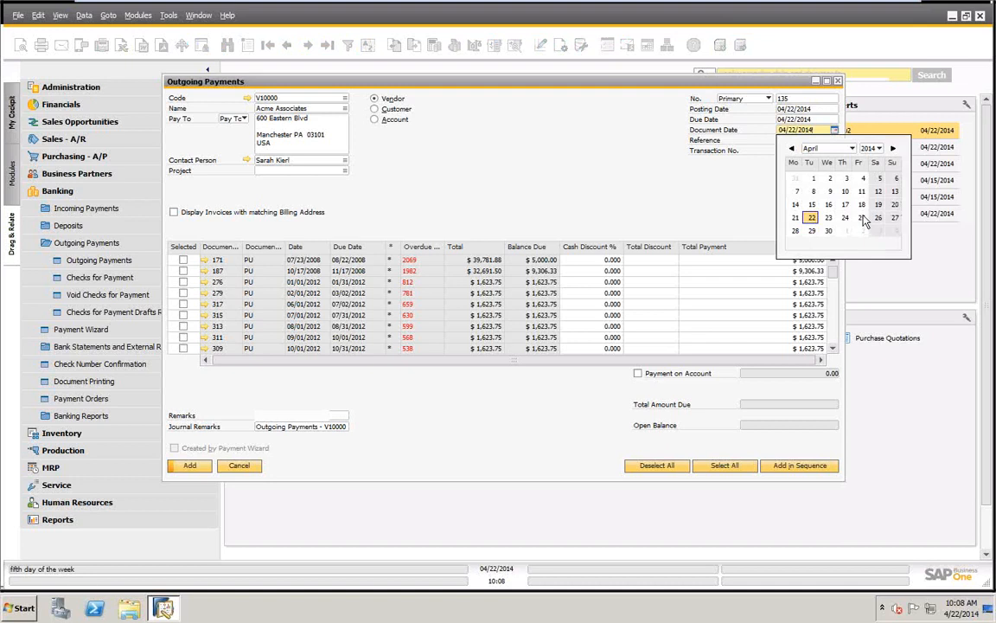
click(646, 154)
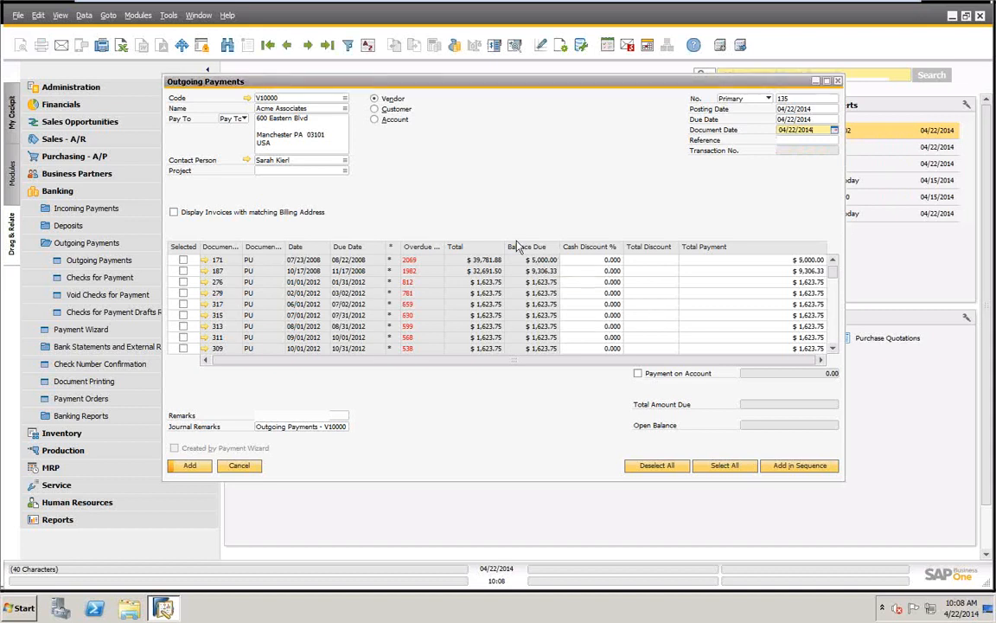
Select invoice 171 for payment and open the payment means for it
click(182, 260)
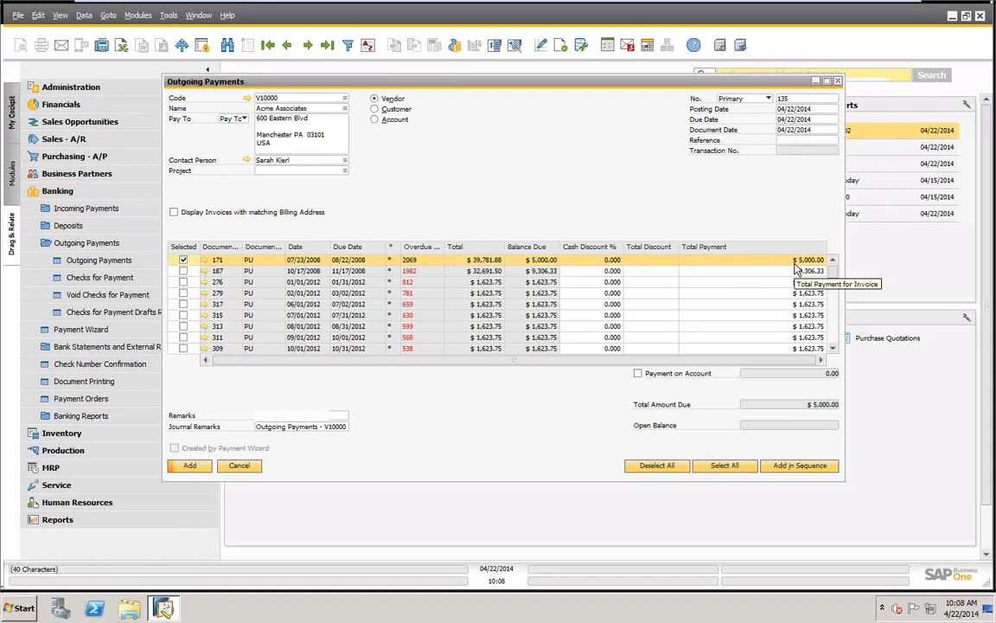
right_click(558, 145)
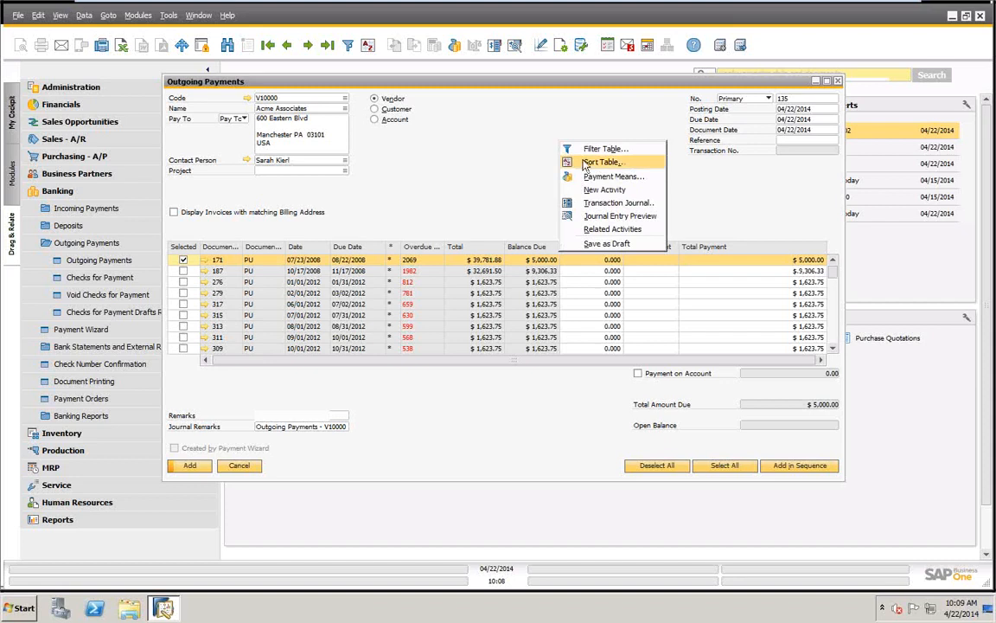
click(564, 177)
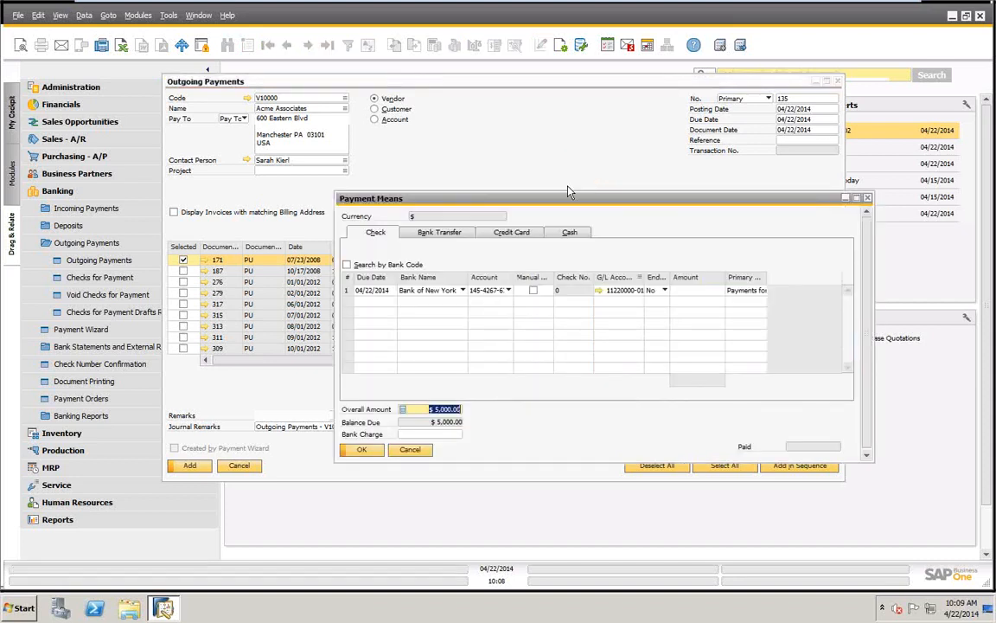
drag(430, 198, 398, 139)
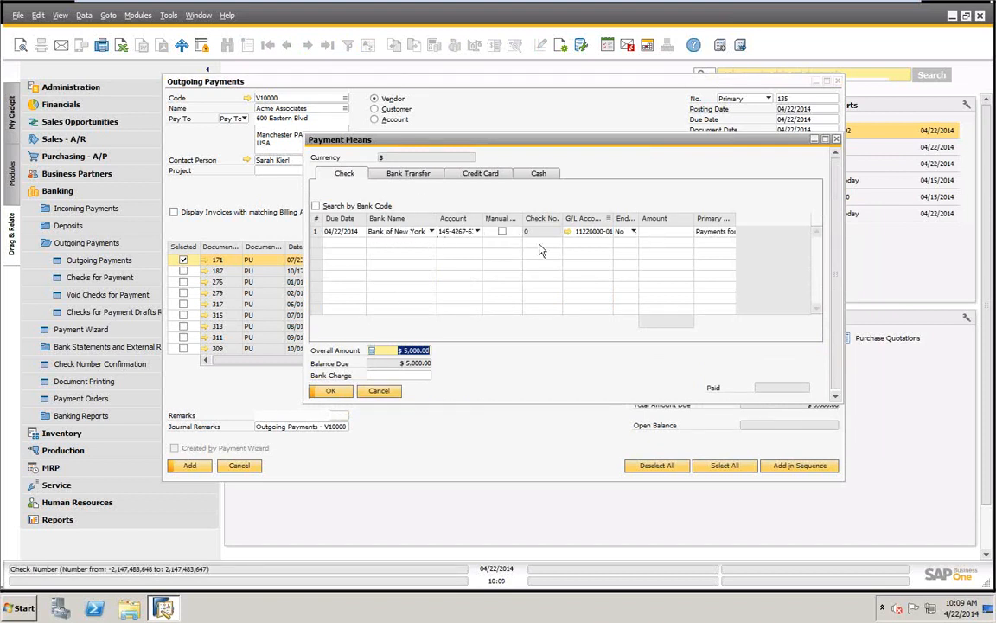
Hide the Endors. and Primary Form Item columns in the payment means' check table through the form settings
click(560, 45)
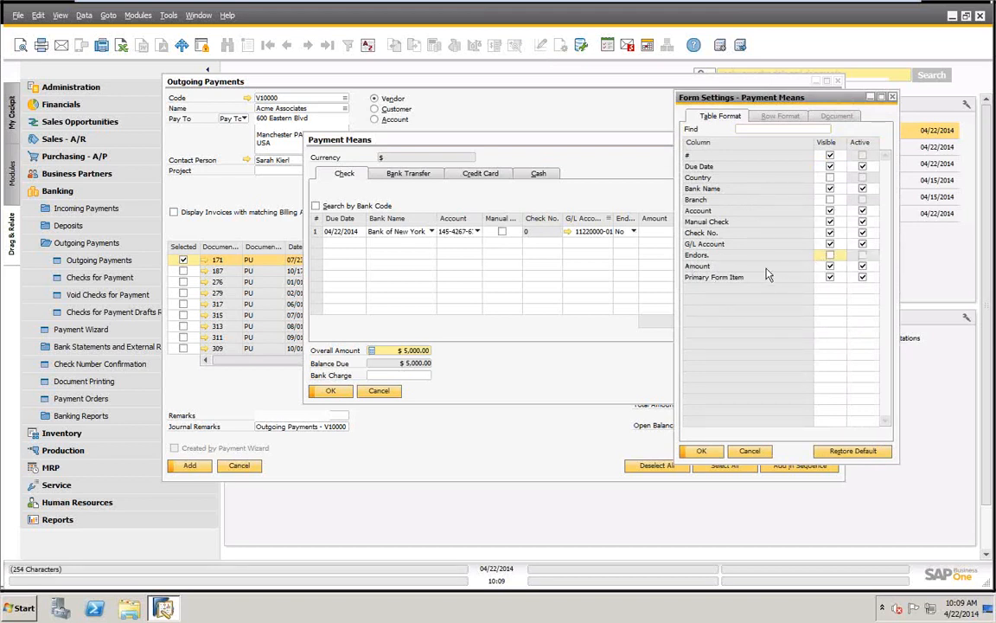
click(830, 255)
click(830, 278)
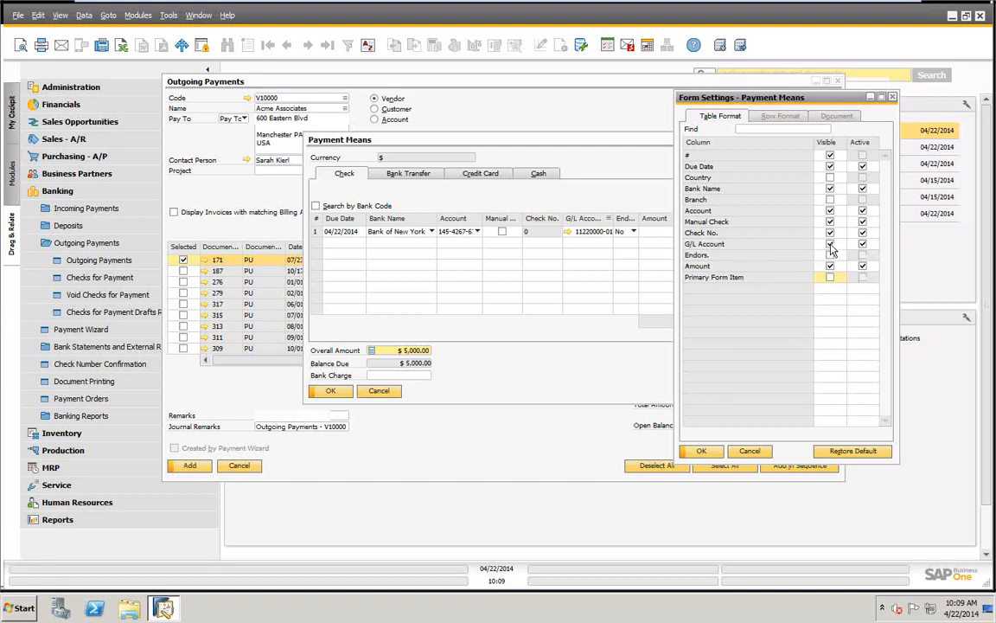
click(702, 451)
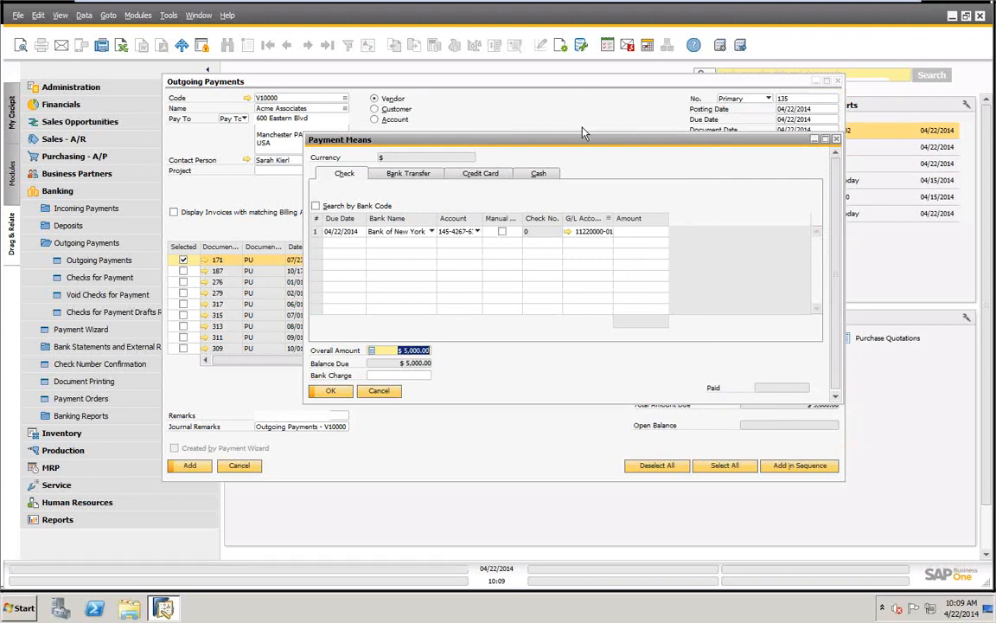
Copy the balance due of $5,000.00 into the check row's amount and confirm the payment means
drag(518, 136, 460, 115)
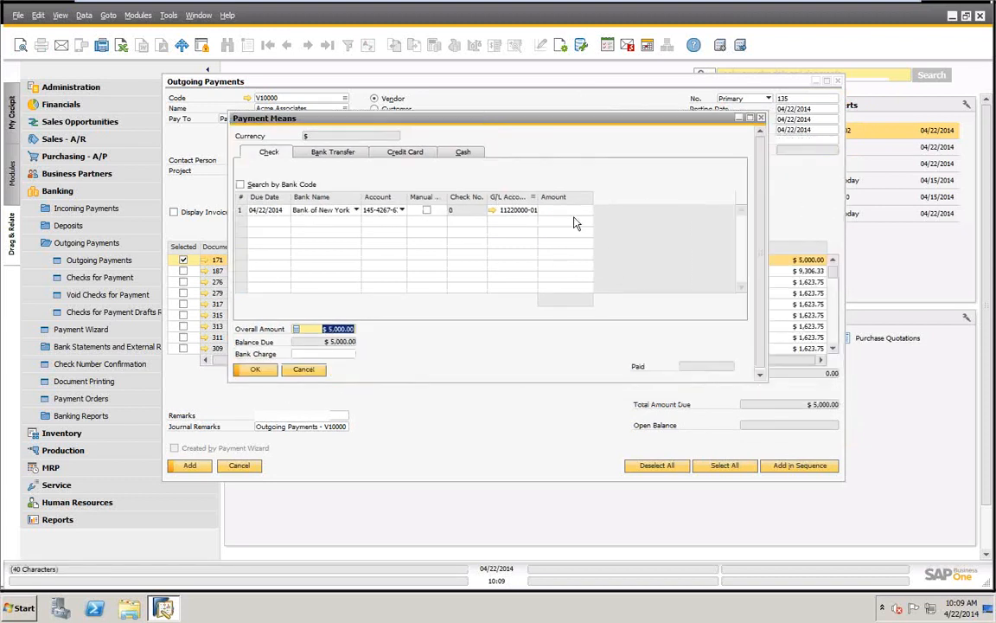
right_click(553, 216)
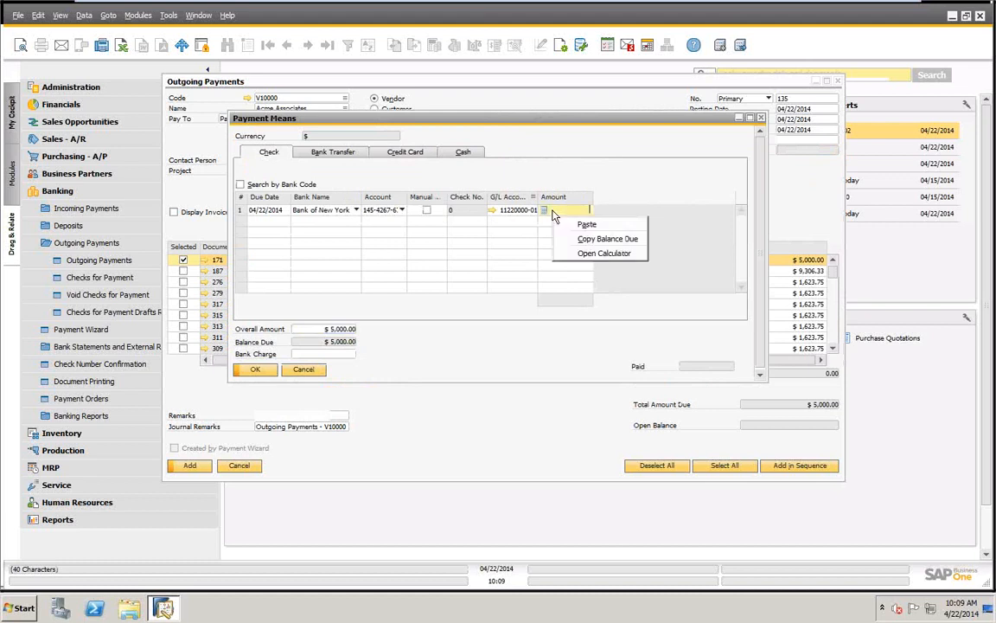
click(605, 238)
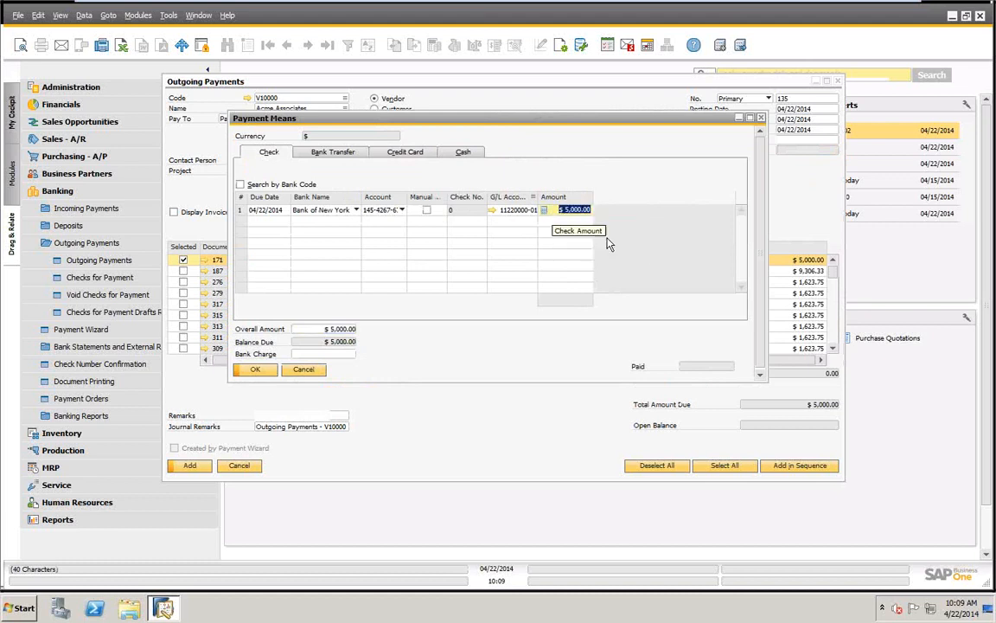
click(256, 369)
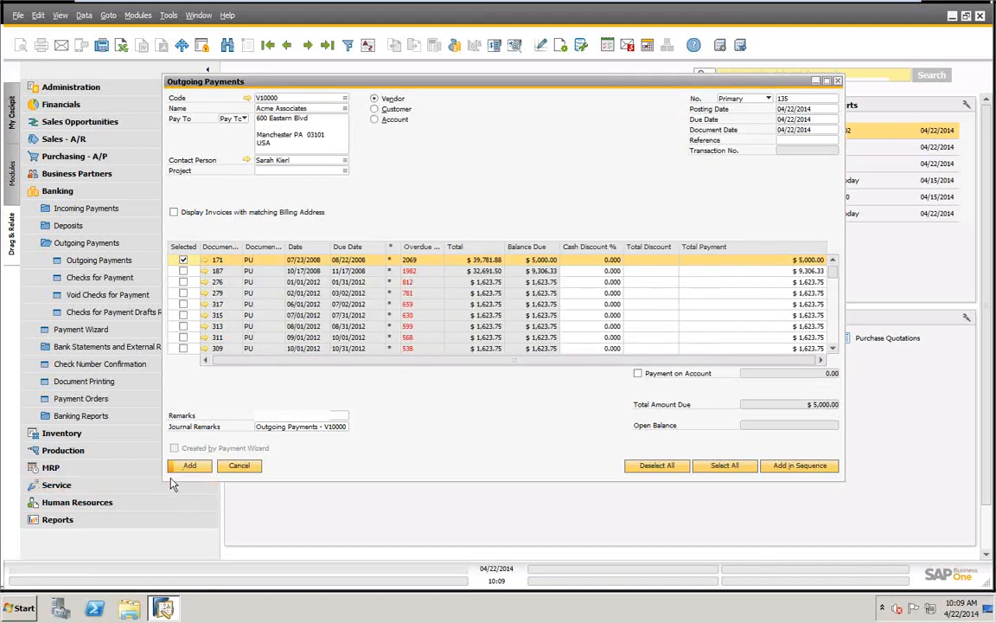
Add the outgoing payment for invoice 171 with confirmation and display the saved payment record
click(190, 466)
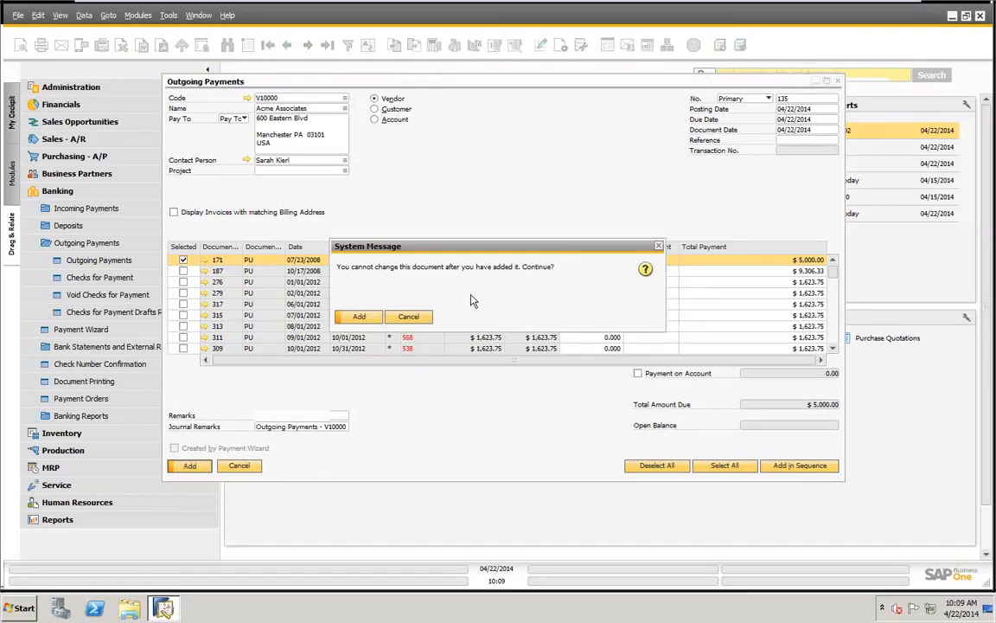
click(360, 318)
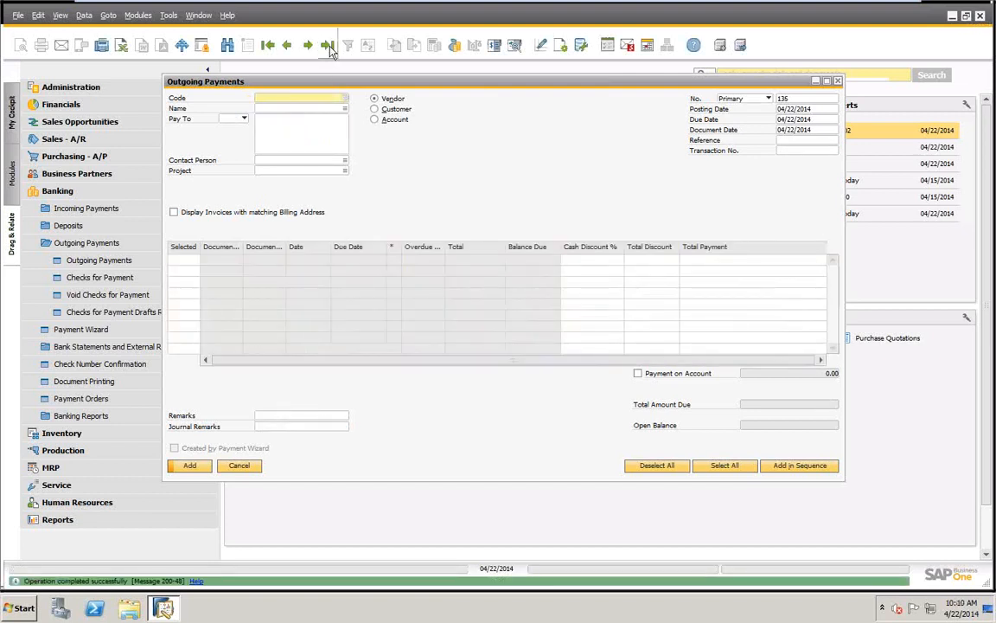
click(332, 52)
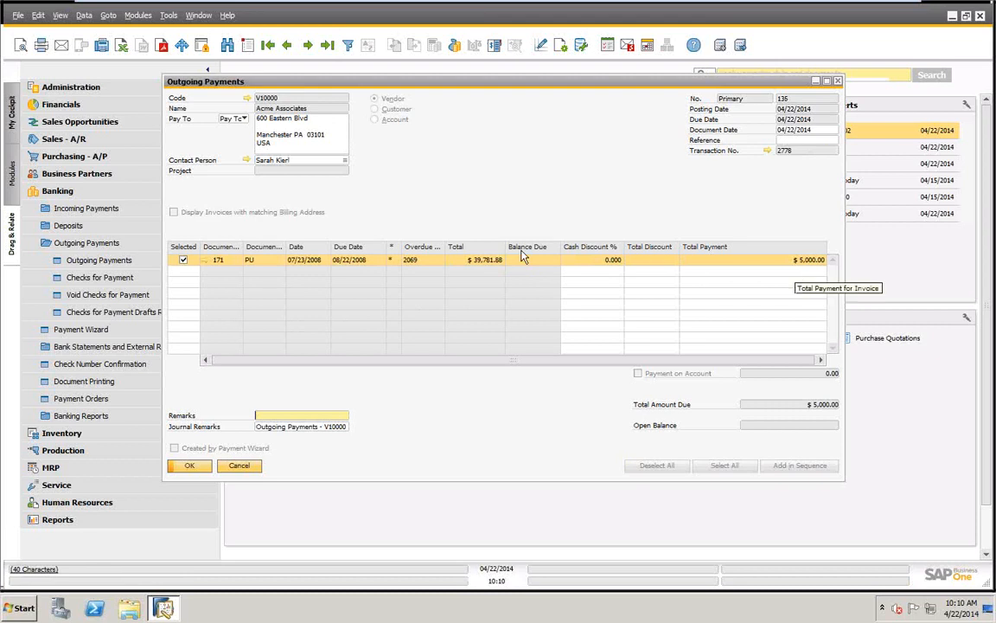
Review the linked A/P invoice 171 from the saved payment and open the payment's journal entry
click(205, 260)
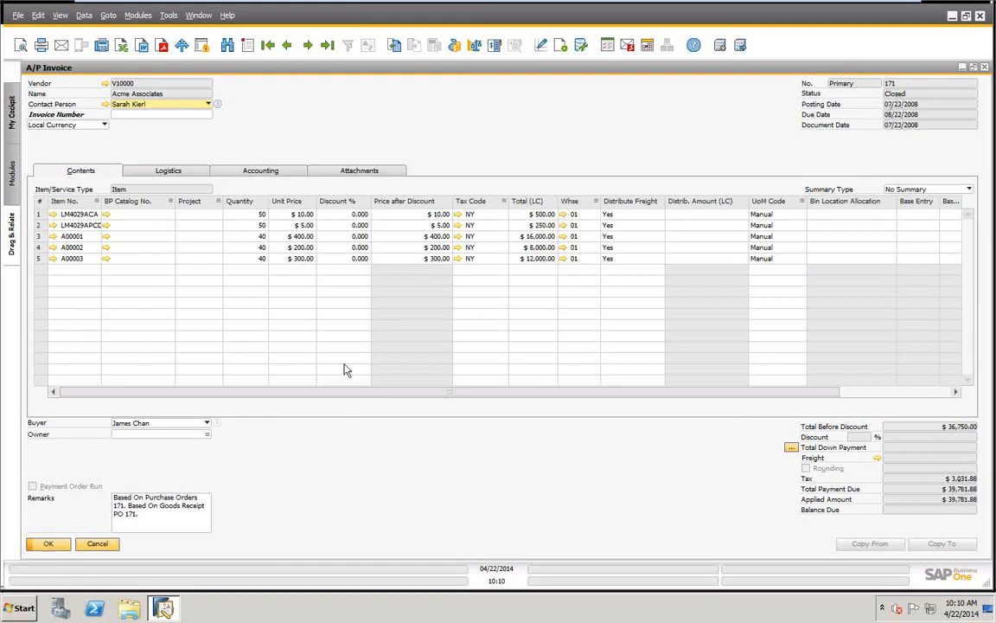
click(48, 543)
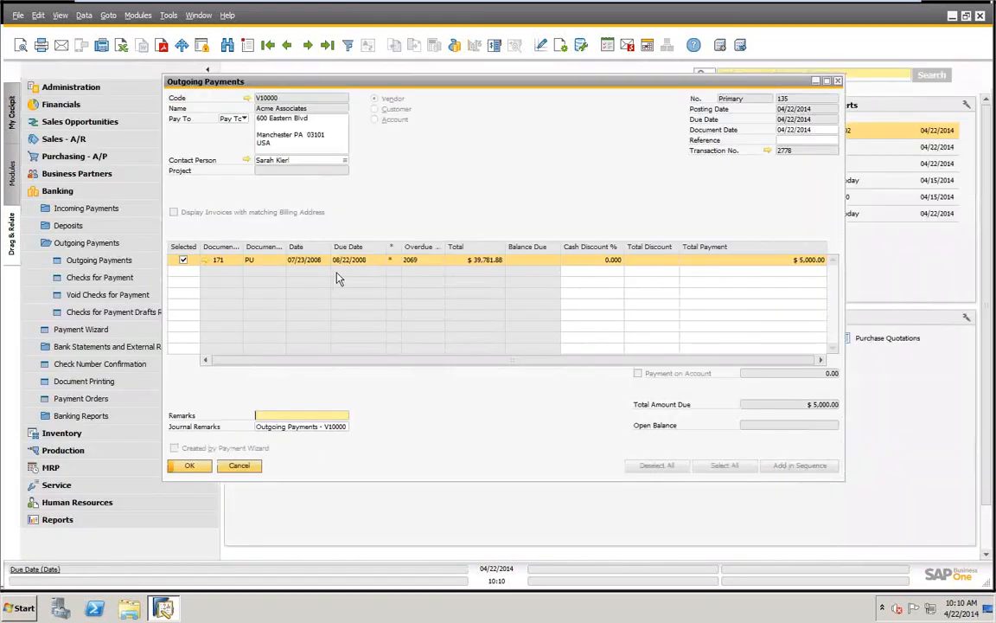
click(768, 151)
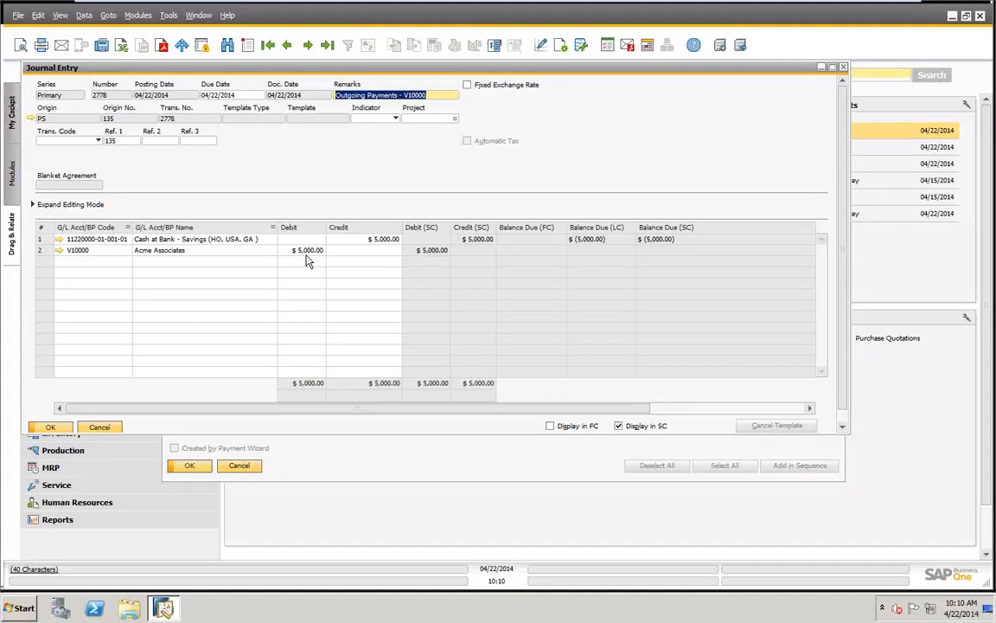
Trace Acme Associates' accounts payable control account from the journal entry and inspect the latest transactions in its account balance
click(59, 251)
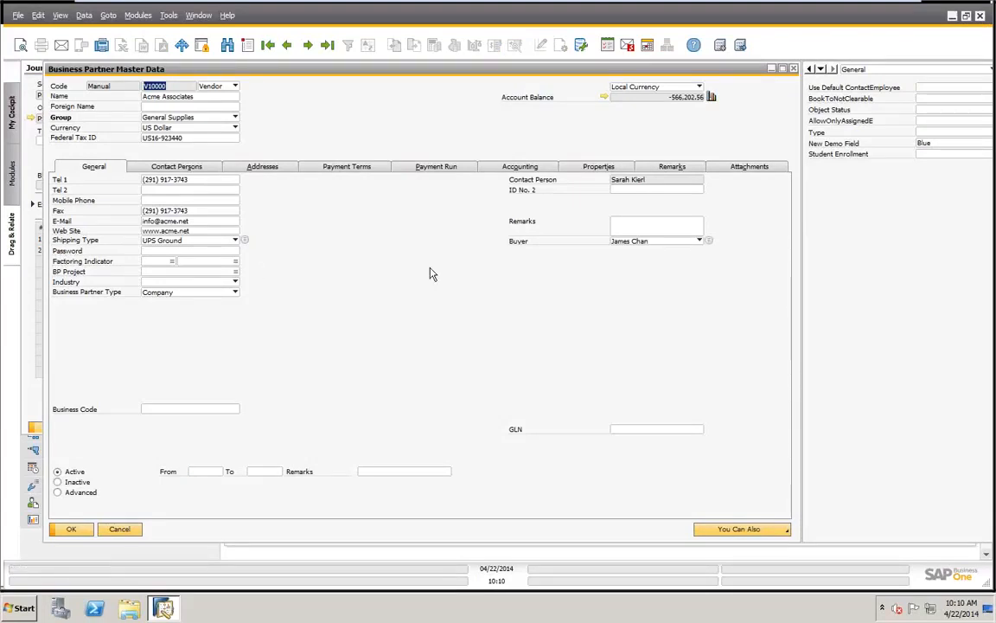
click(515, 168)
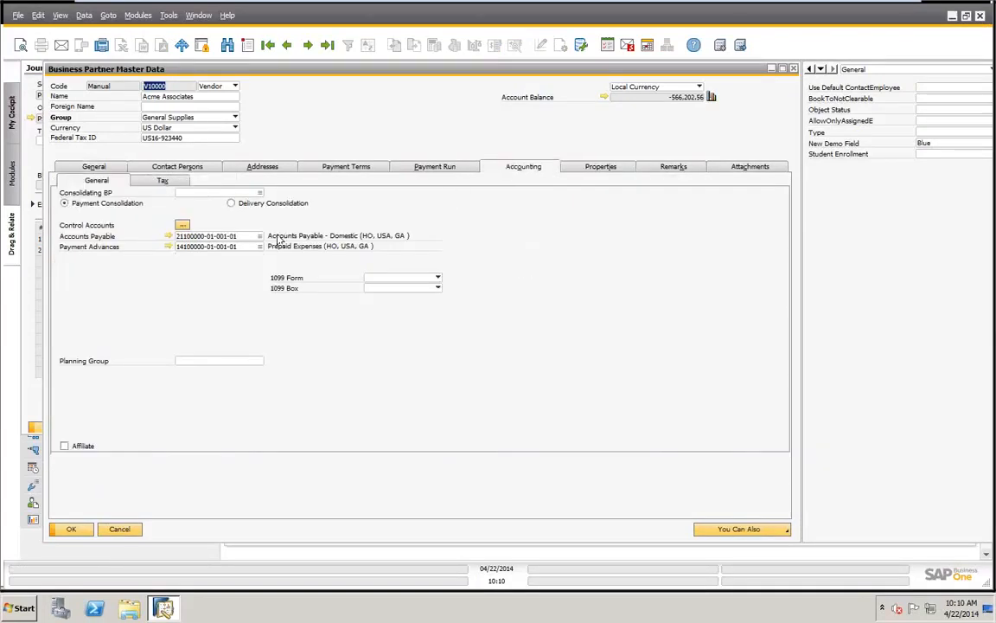
click(171, 236)
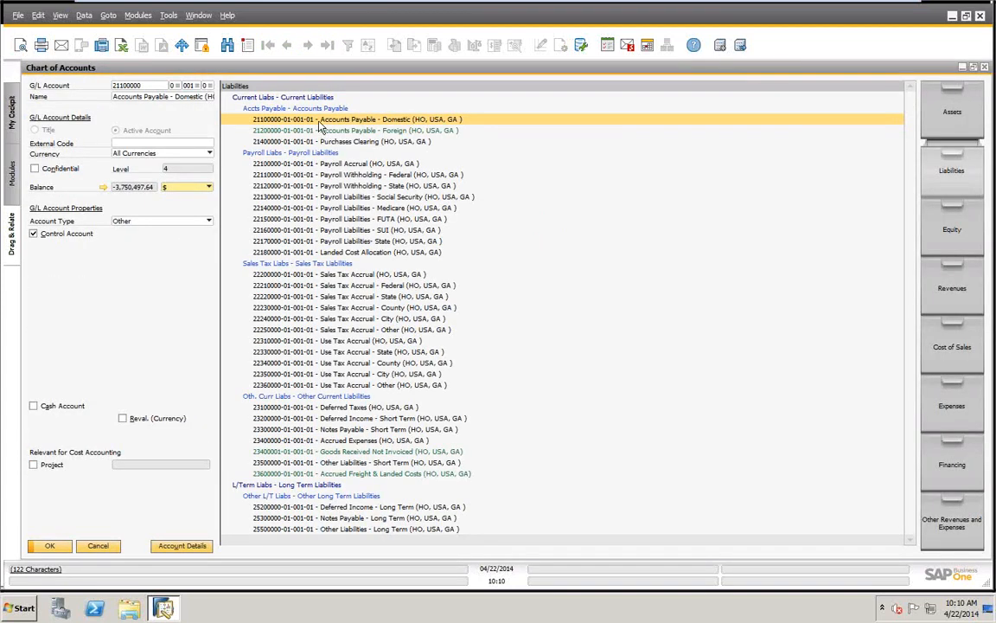
click(103, 187)
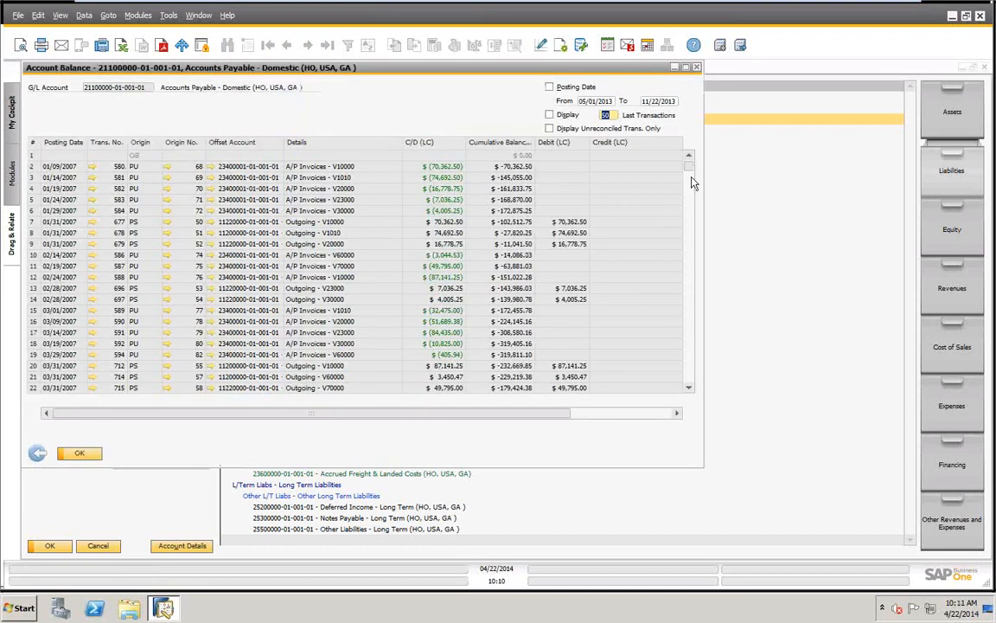
drag(689, 164, 700, 404)
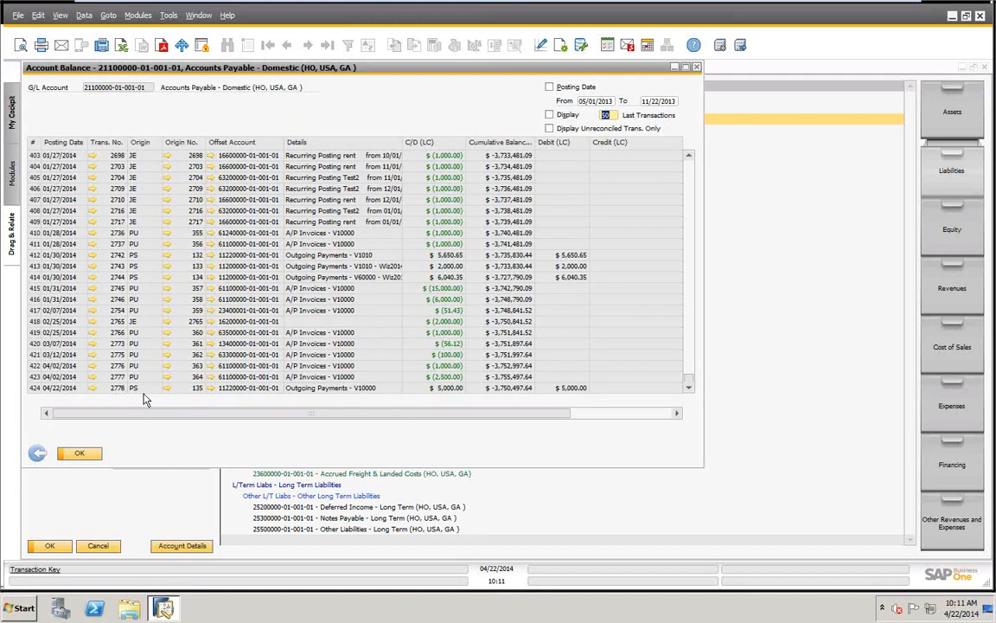
click(79, 453)
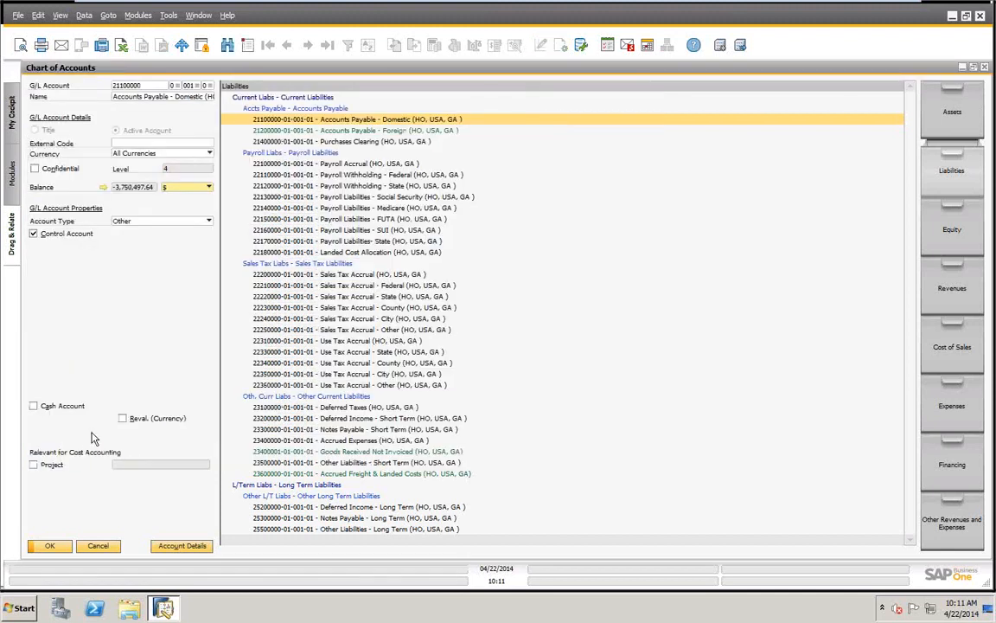
Close the linked account, vendor and journal entry records and review the saved payment's check payment means
click(97, 546)
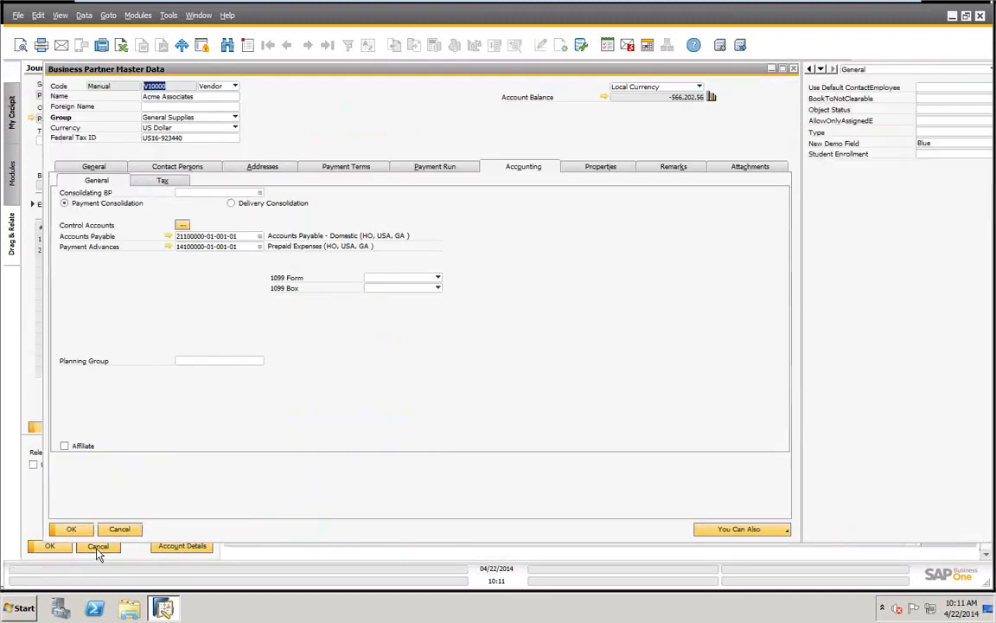
click(119, 529)
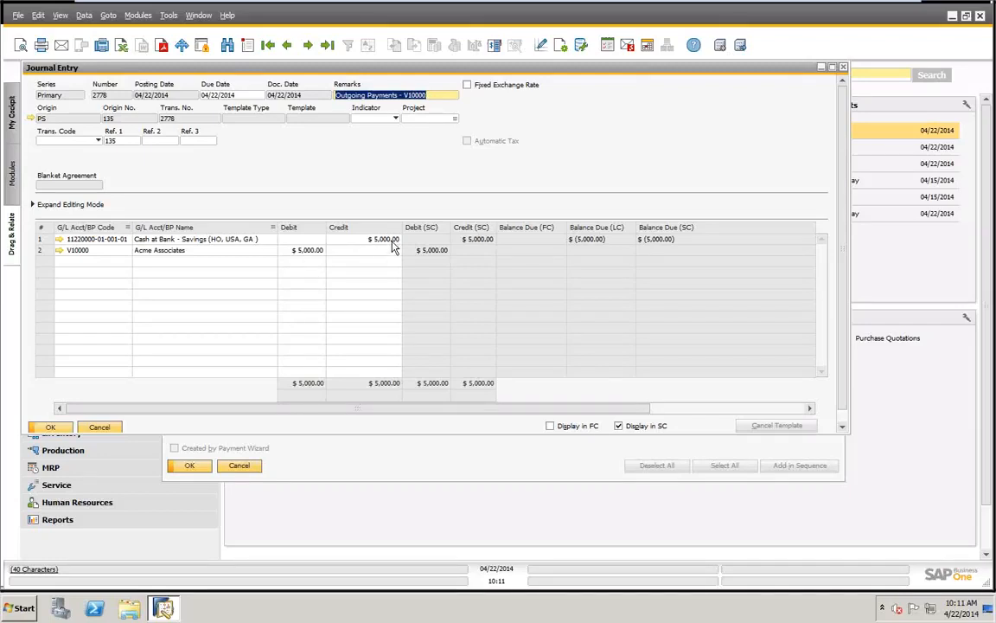
click(51, 427)
click(451, 44)
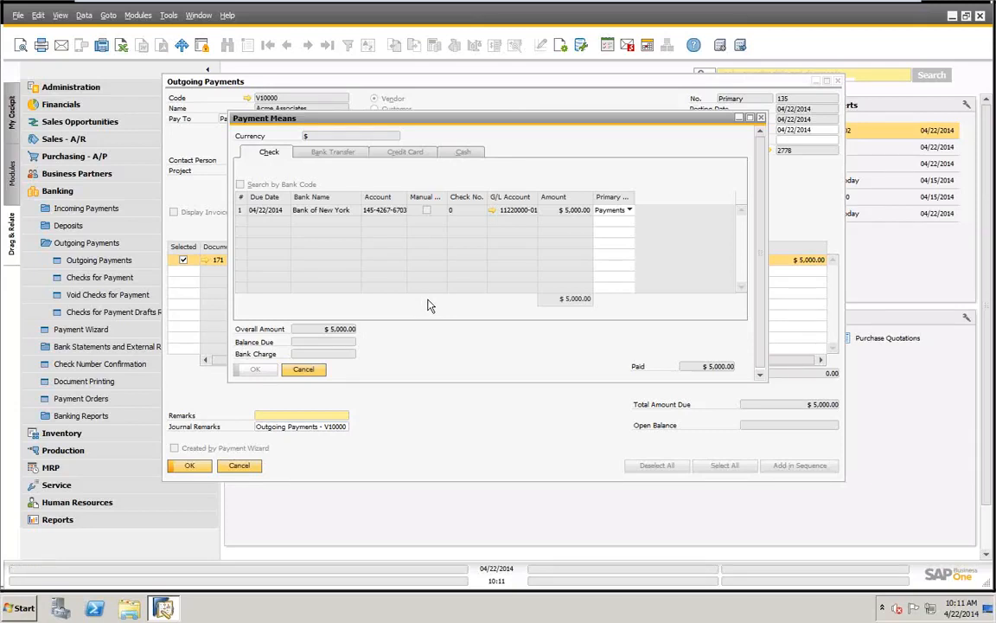
click(305, 370)
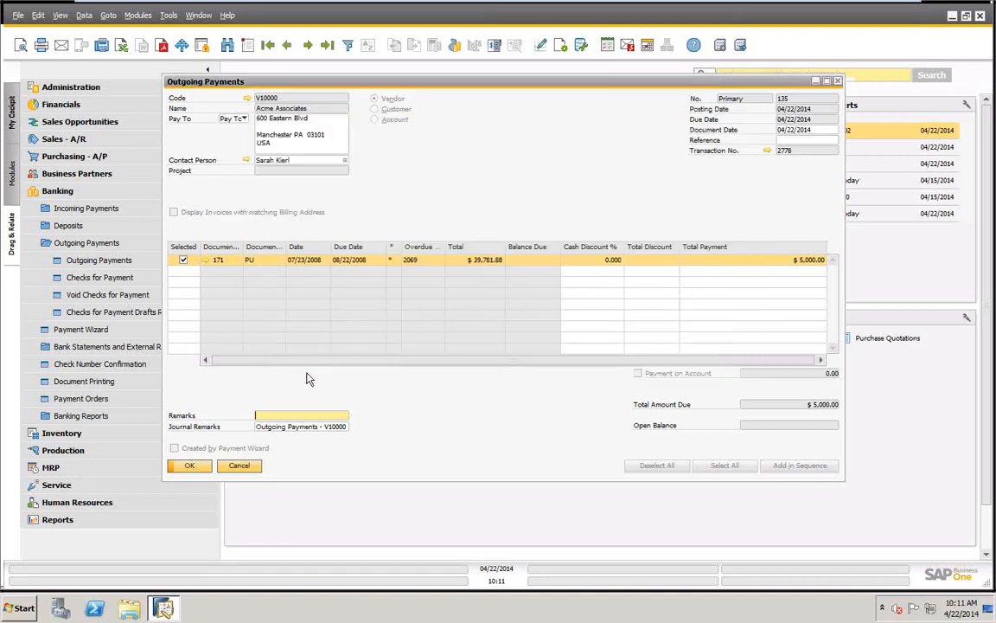
Start a new outgoing payment for vendor V10000, Acme Associates
click(248, 45)
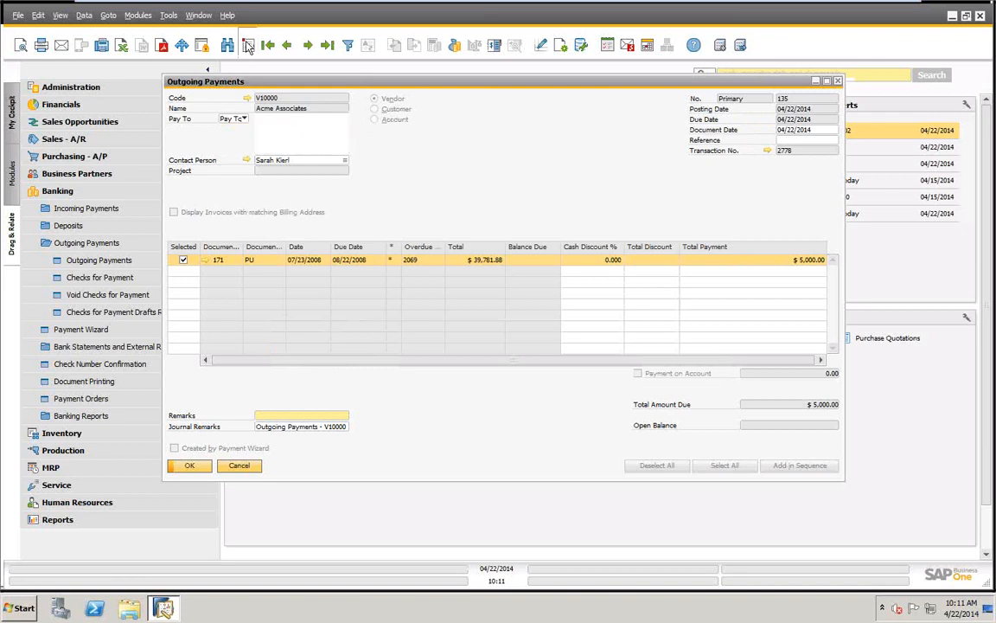
key(Tab)
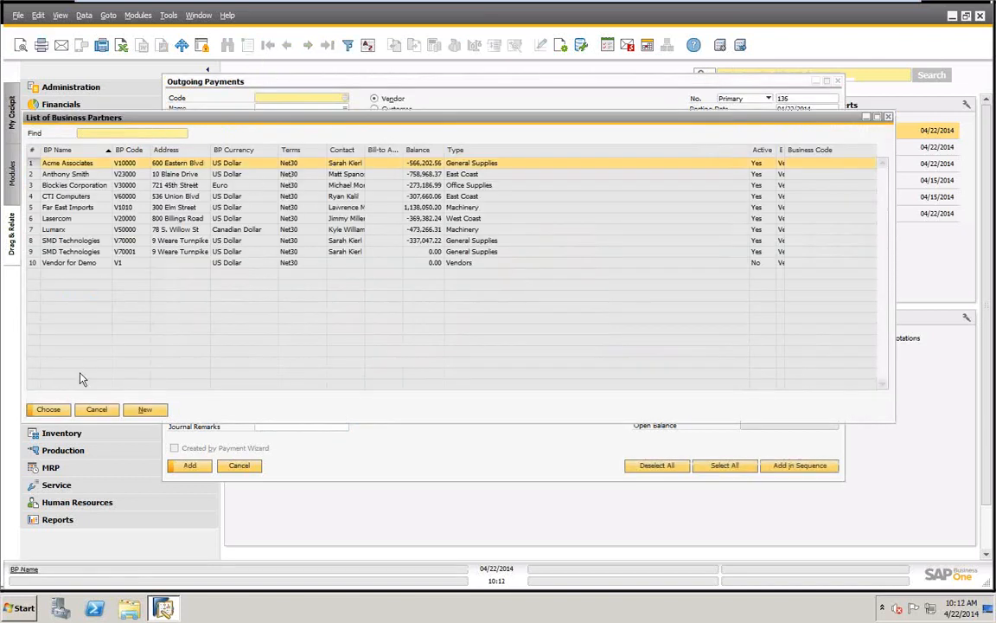
click(49, 410)
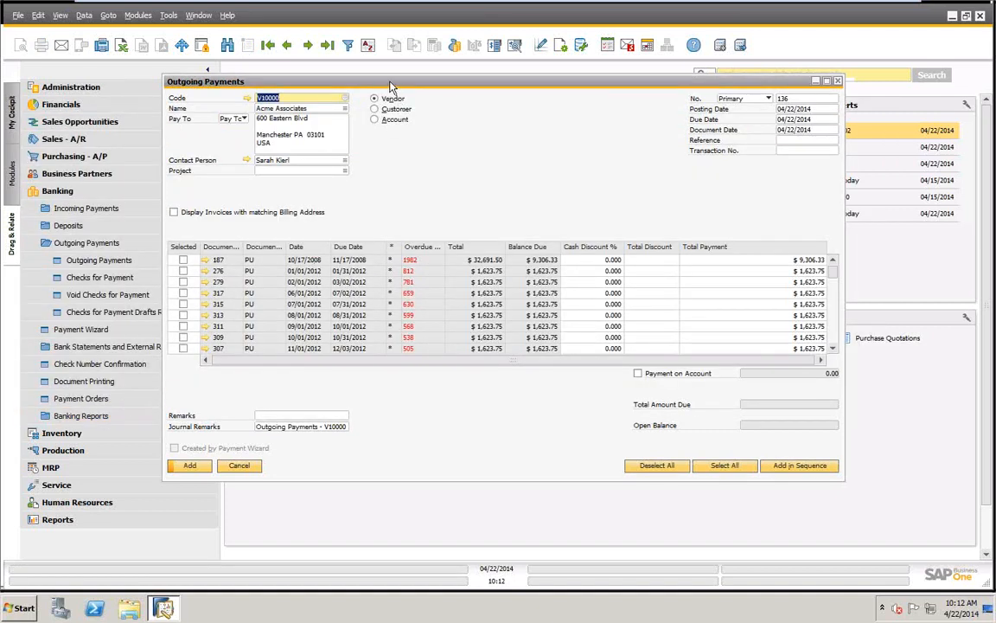
Select invoice 187 for payment and set its total payment to $5,000.00
drag(348, 86, 312, 88)
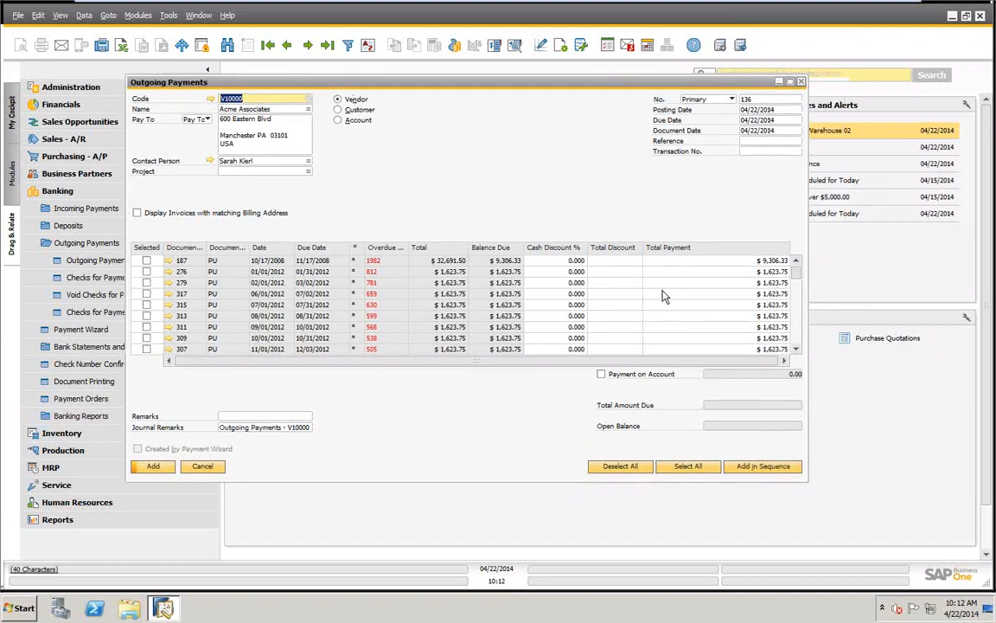
click(145, 262)
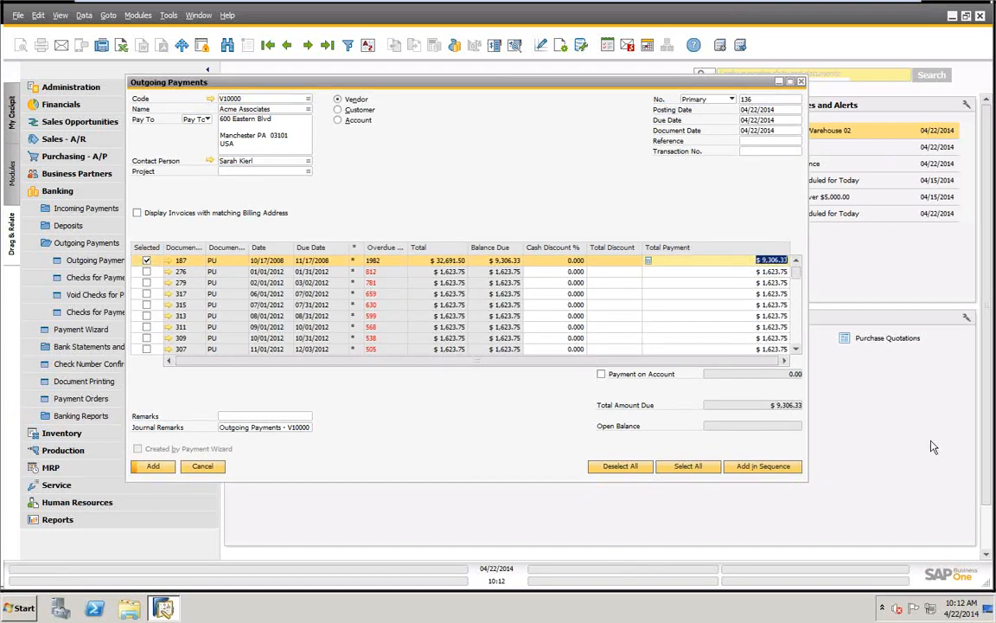
text(5000)
key(Tab)
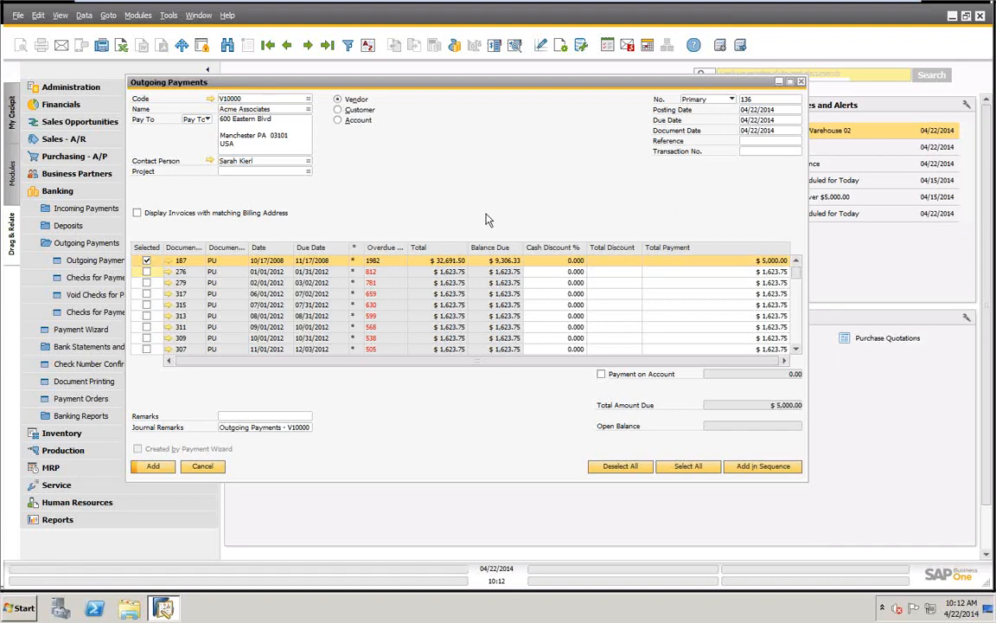
In the payment means, set up a bank transfer dated 04/22/2014 with the reference "test"
right_click(516, 127)
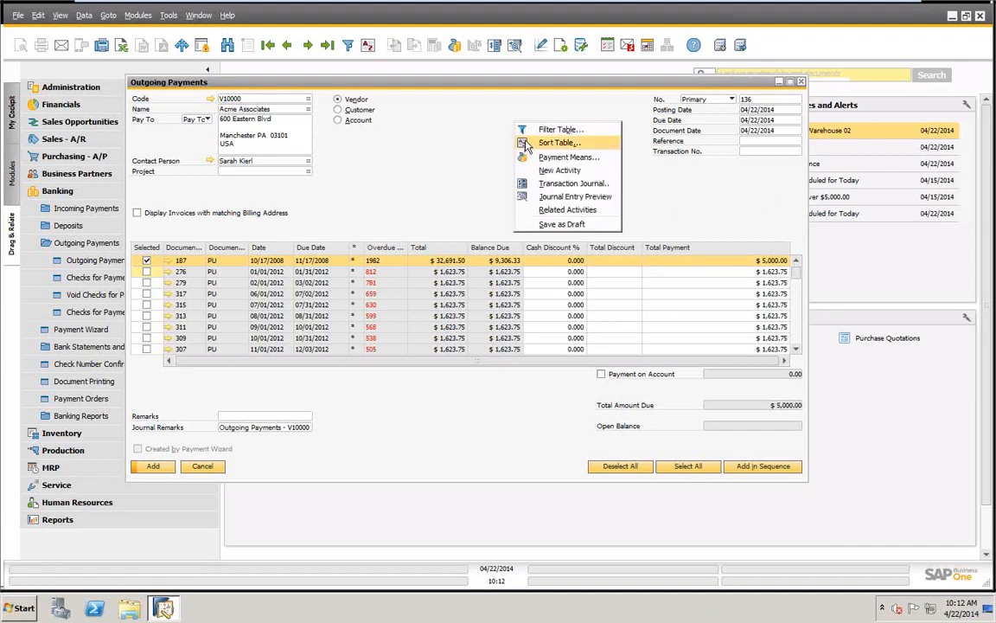
click(558, 158)
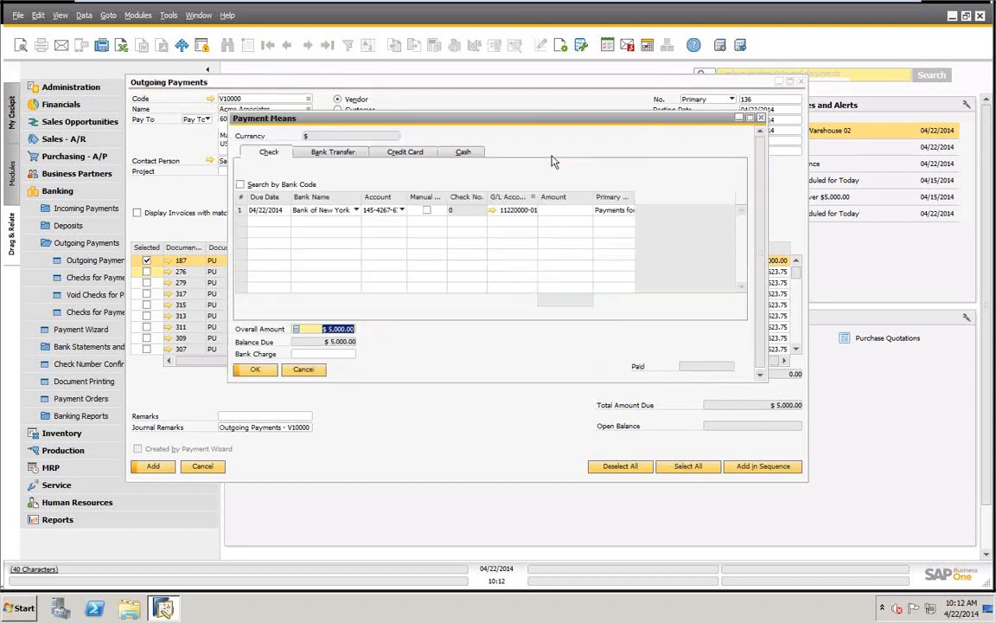
click(333, 154)
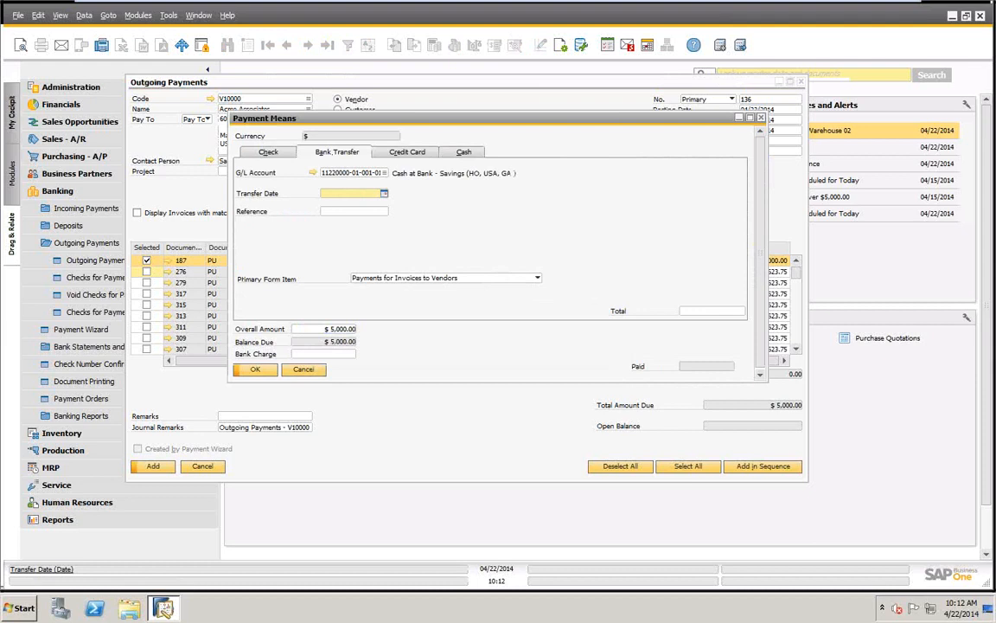
text(t)
key(Tab)
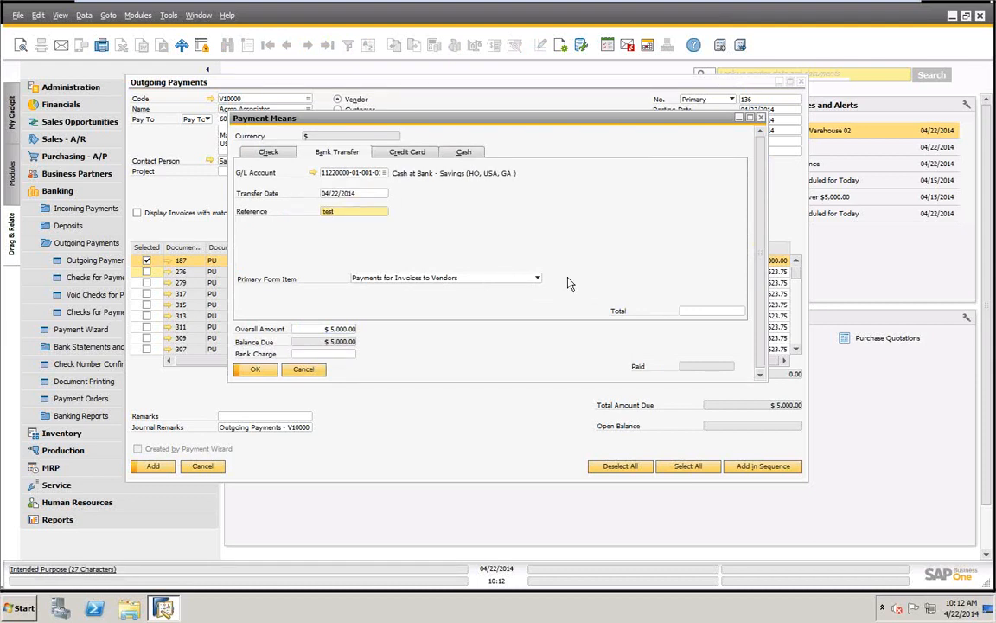
Copy the balance due of $5,000.00 into the bank transfer total and confirm the payment means
right_click(707, 311)
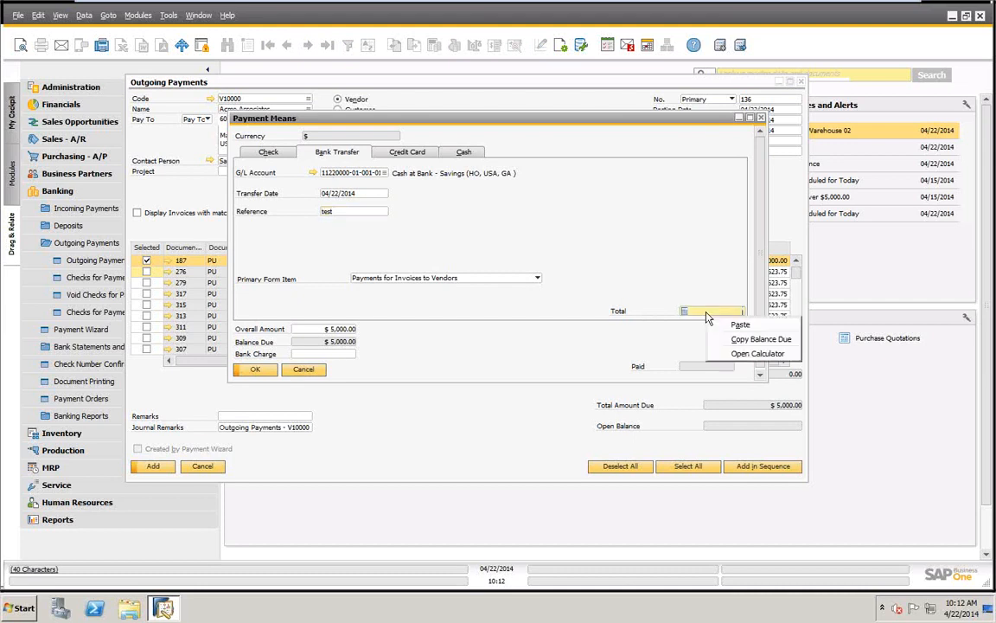
click(740, 338)
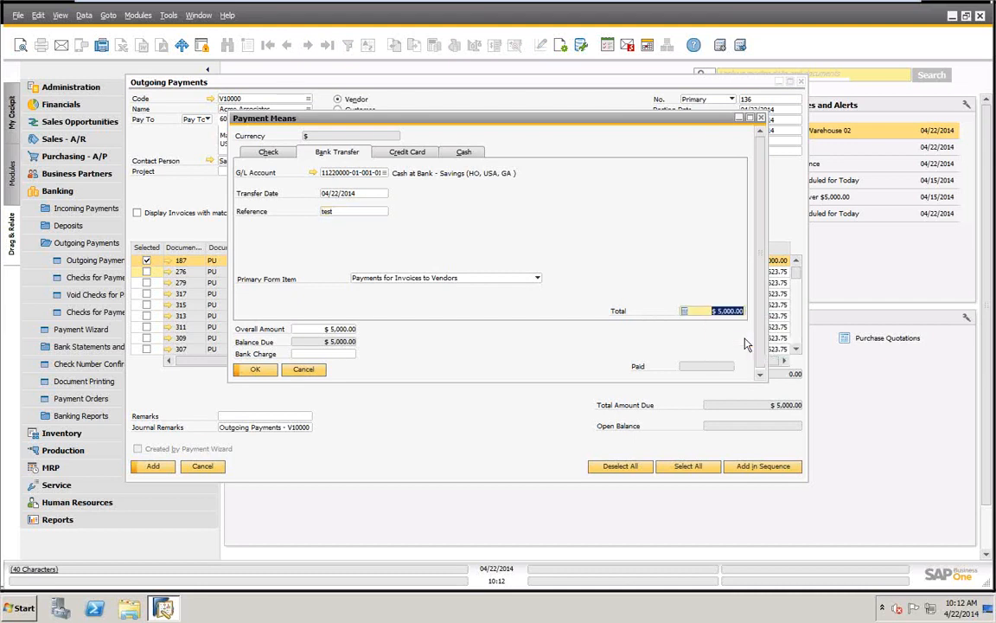
click(256, 369)
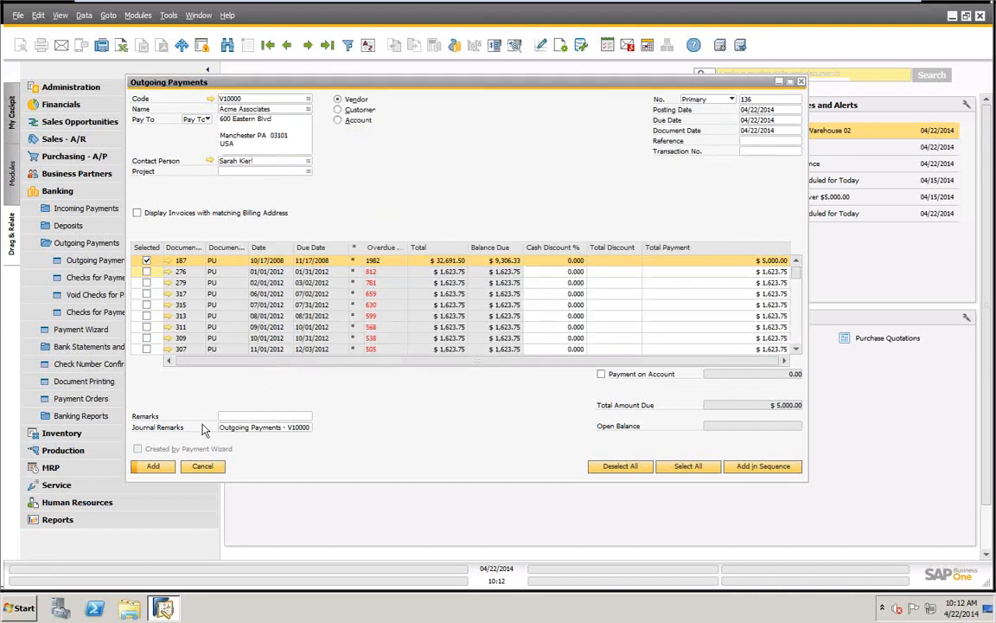
Add the bank transfer payment for invoice 187 with confirmation and display its saved record
click(153, 467)
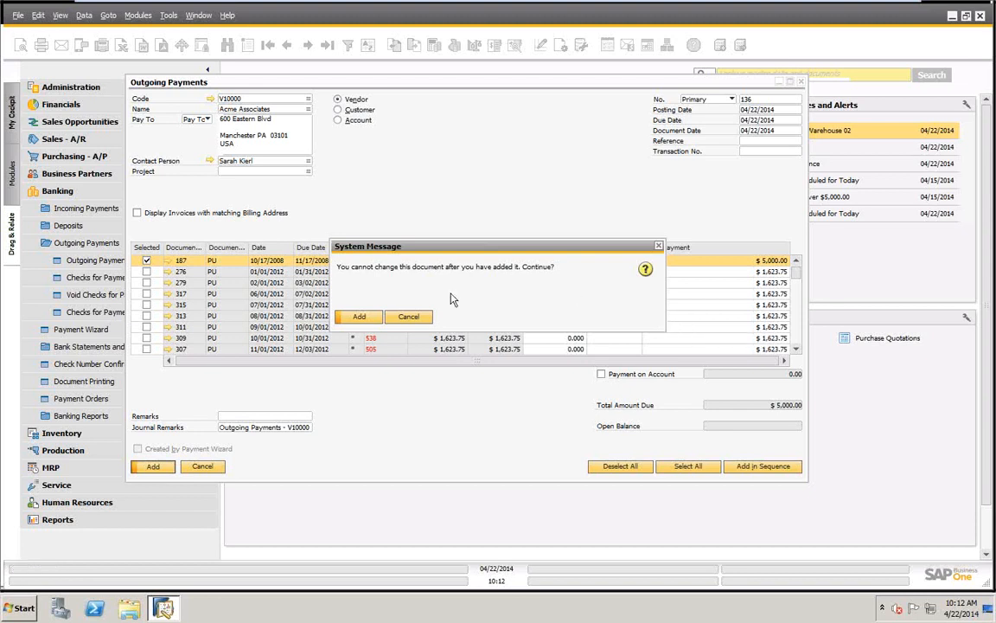
click(359, 316)
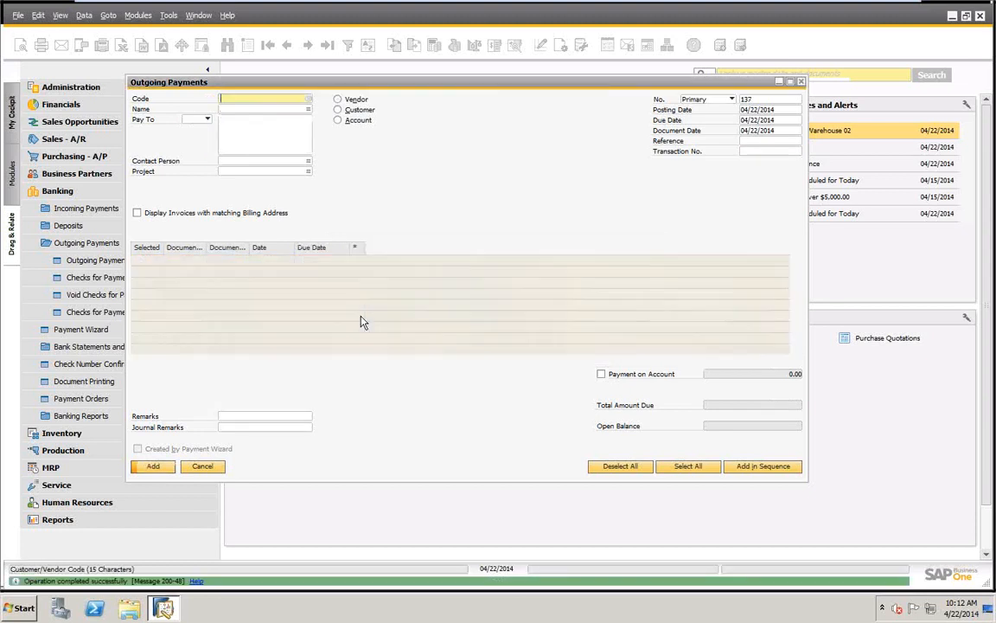
click(327, 45)
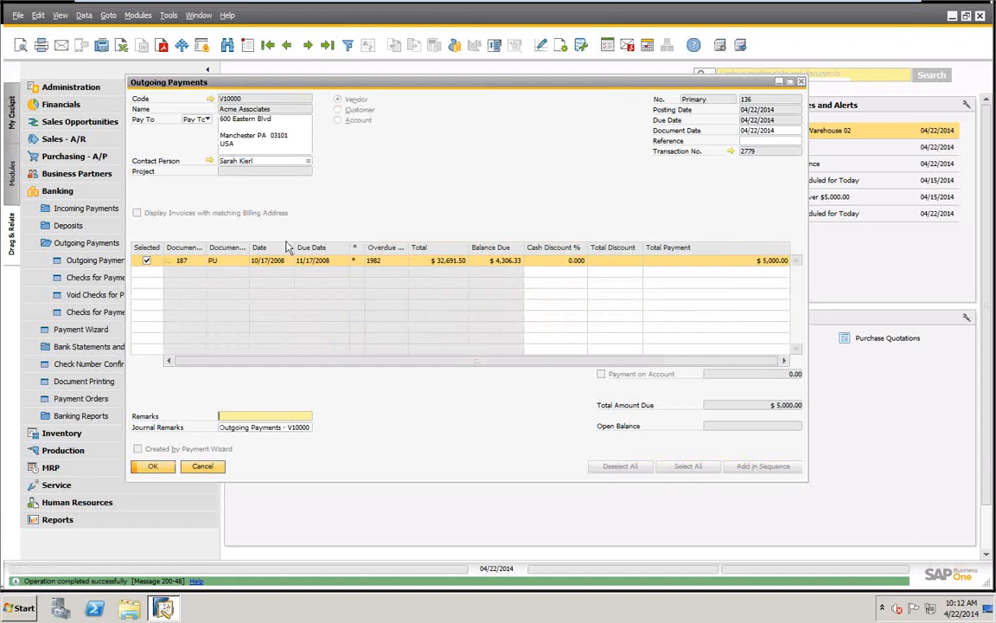
Review the saved bank transfer payment's payment means and its journal entry, closing both without changes
right_click(504, 115)
click(541, 152)
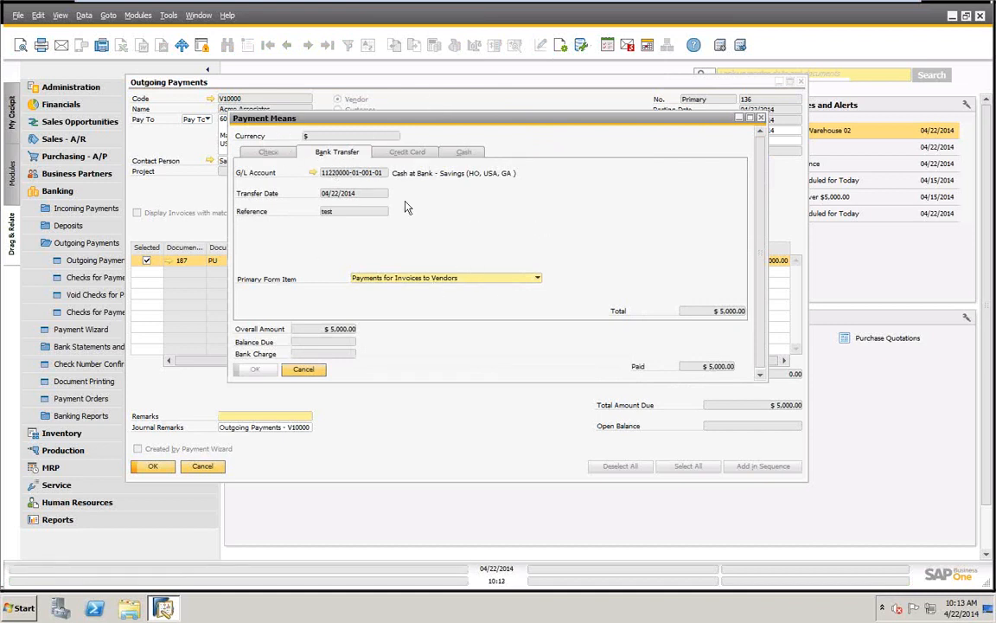
click(303, 371)
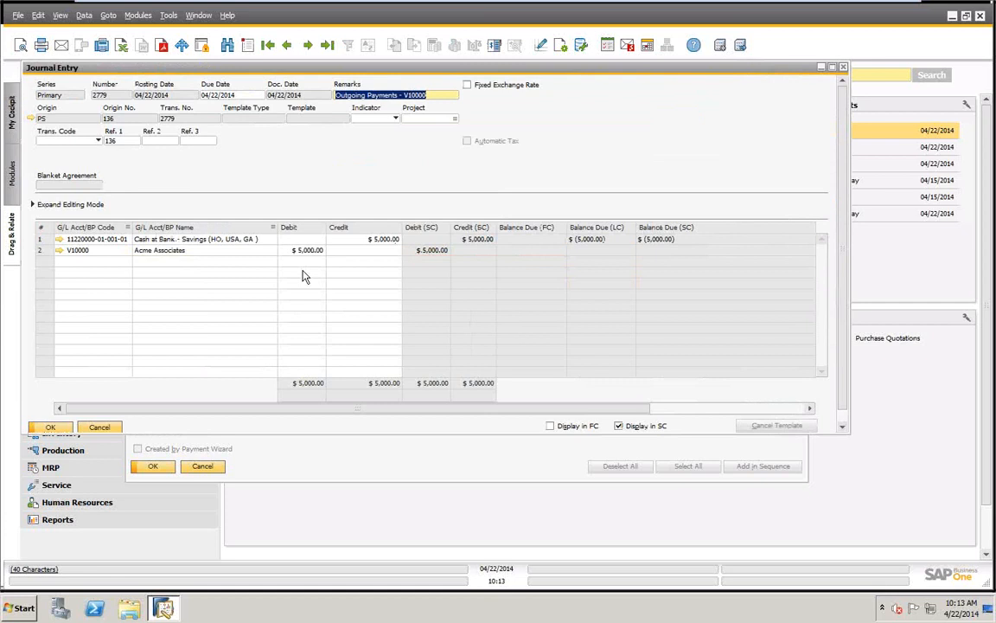
click(104, 427)
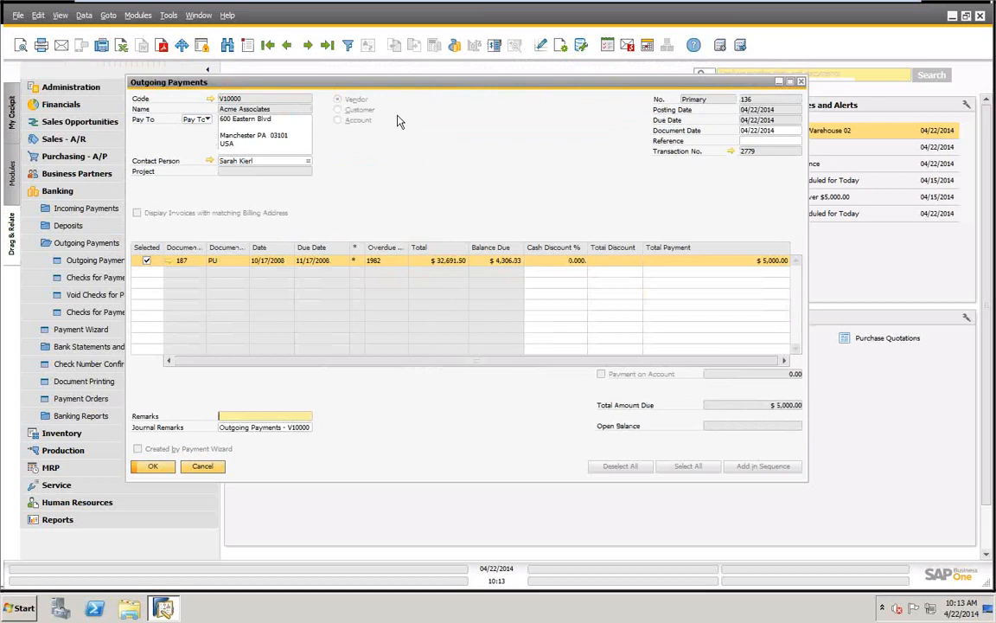
Start a new outgoing payment and choose the vendor Acme Associates (V10000)
click(249, 46)
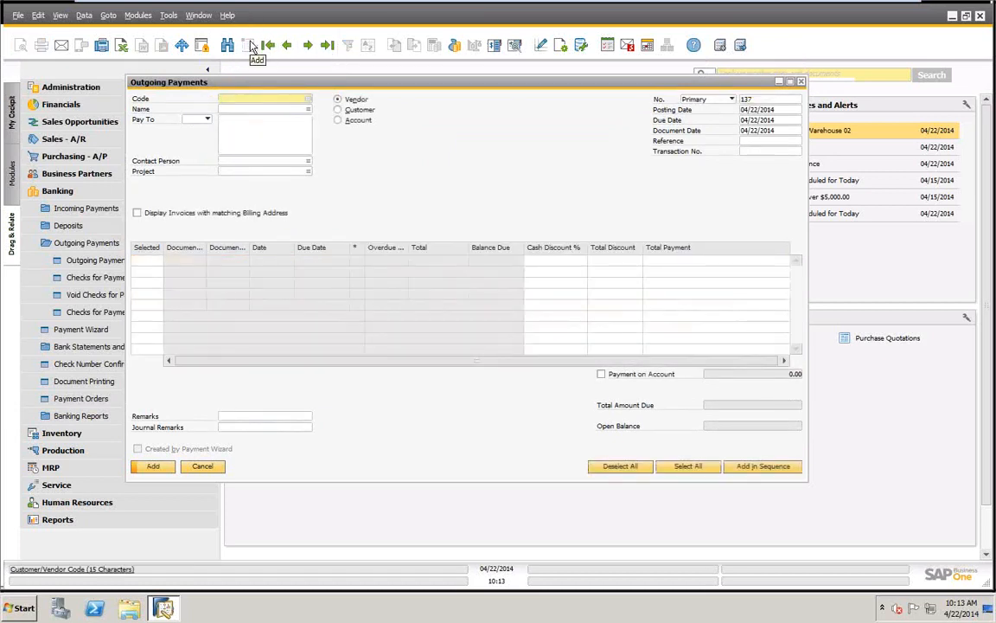
key(Tab)
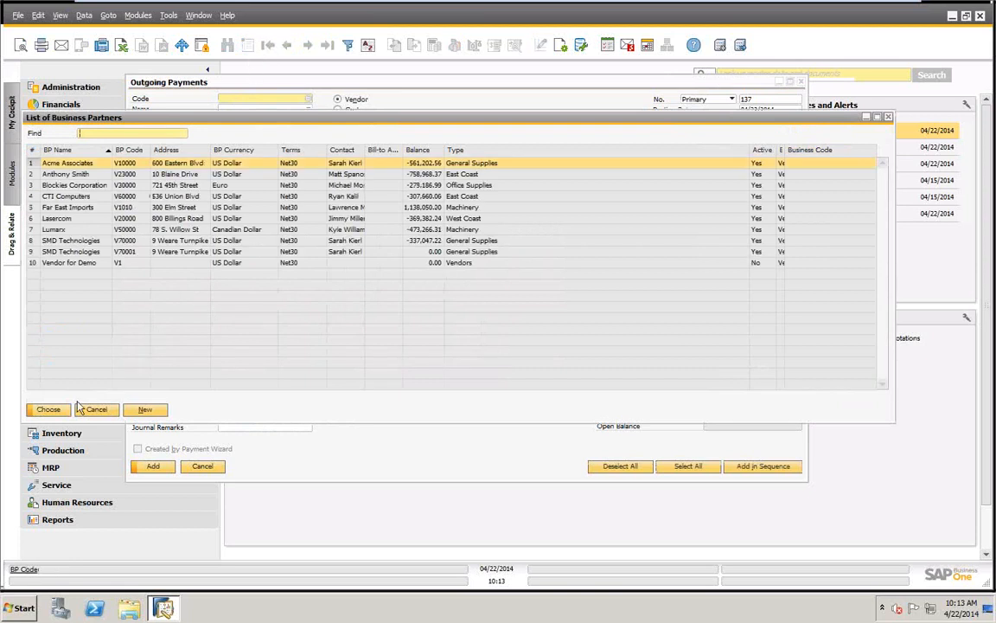
click(47, 411)
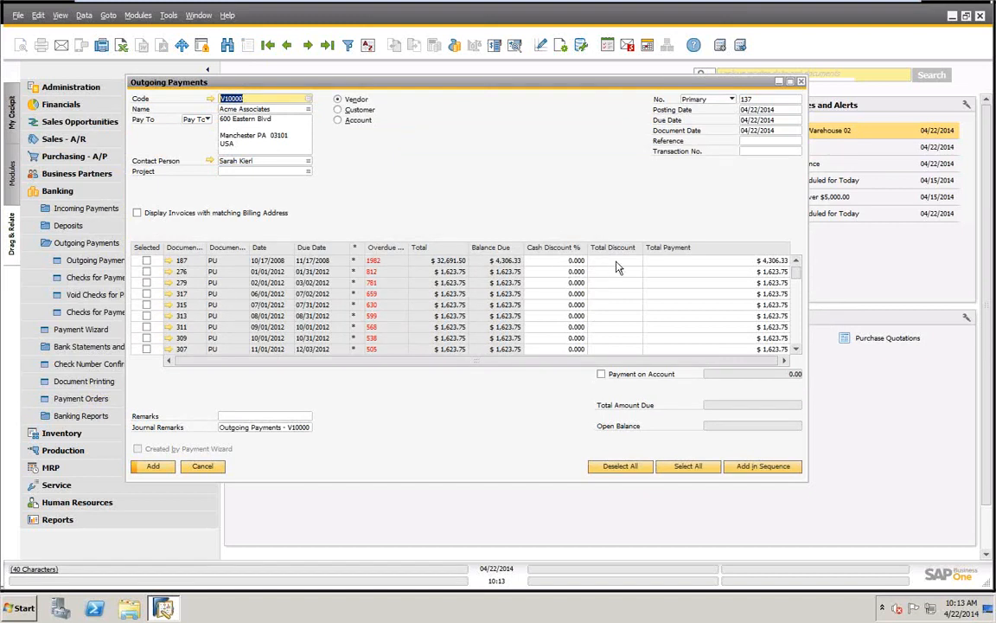
Select invoice 284 for payment and try to enter a total discount of .03 on its row
scroll(454, 264, down, 2)
scroll(454, 268, down, 3)
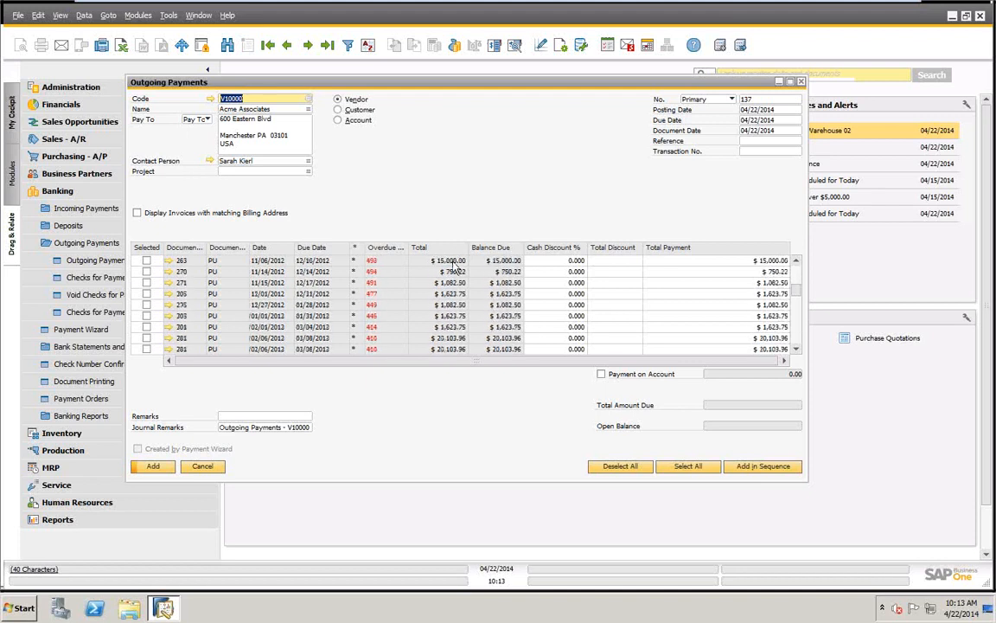
scroll(454, 268, down, 1)
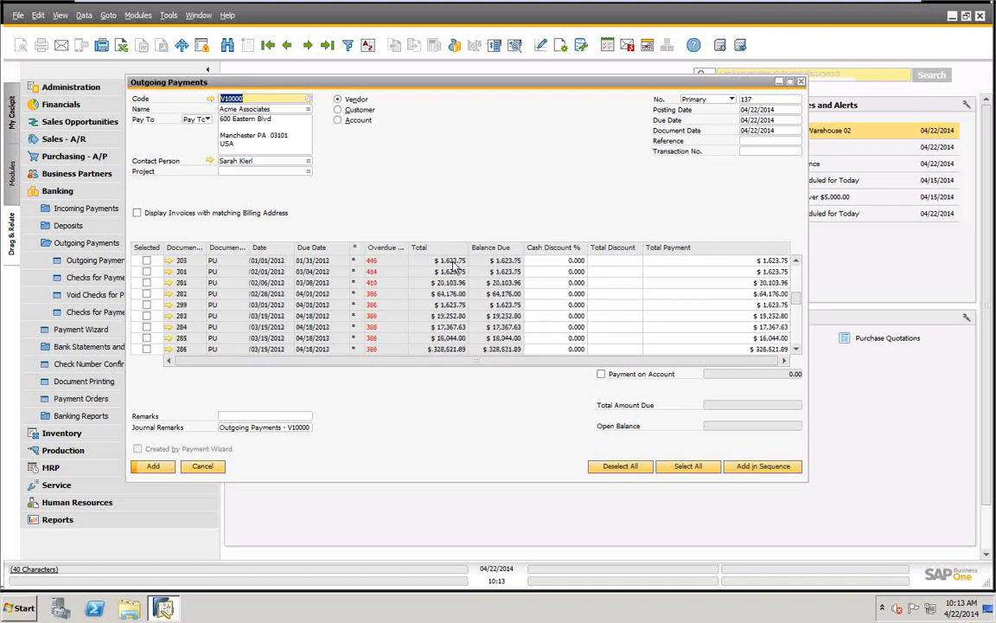
click(146, 327)
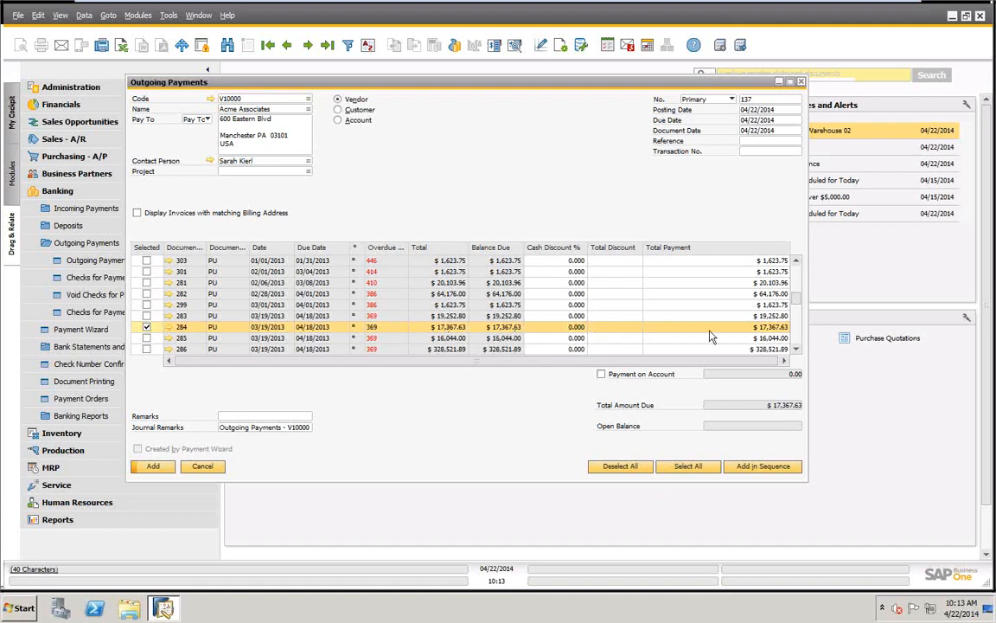
click(597, 328)
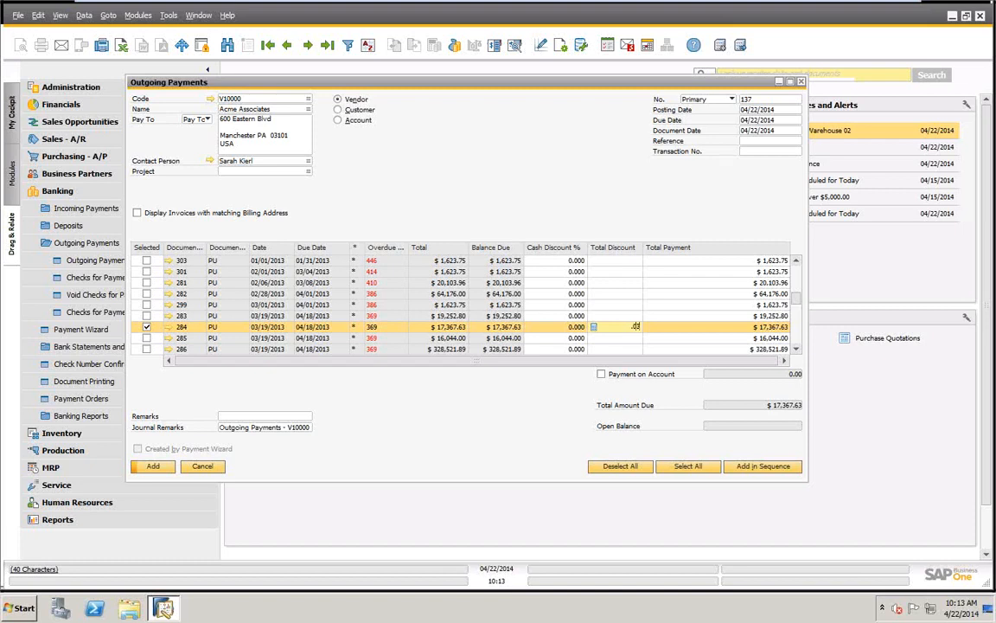
key(Tab)
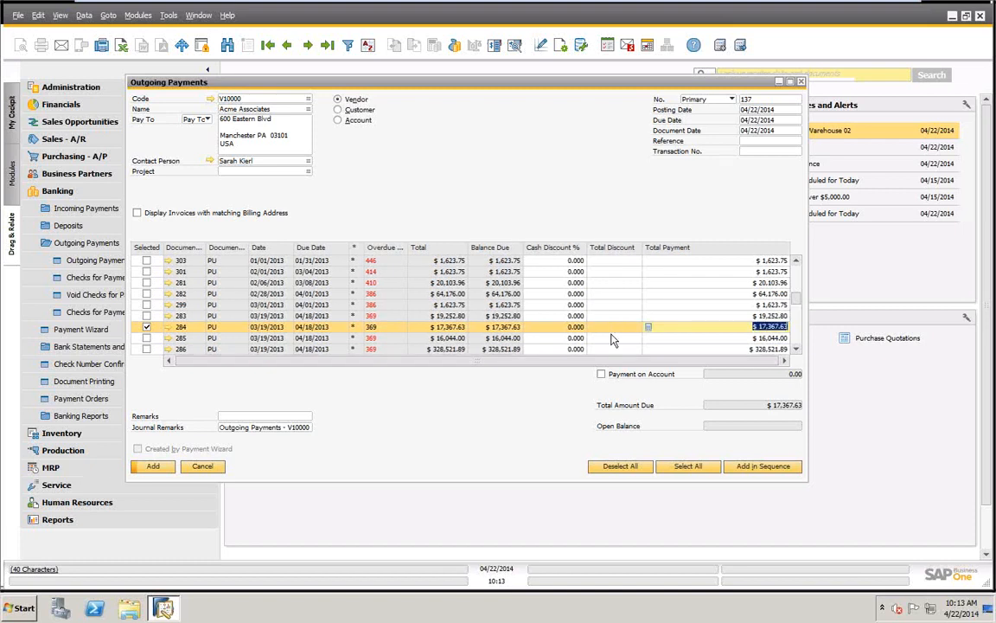
click(624, 328)
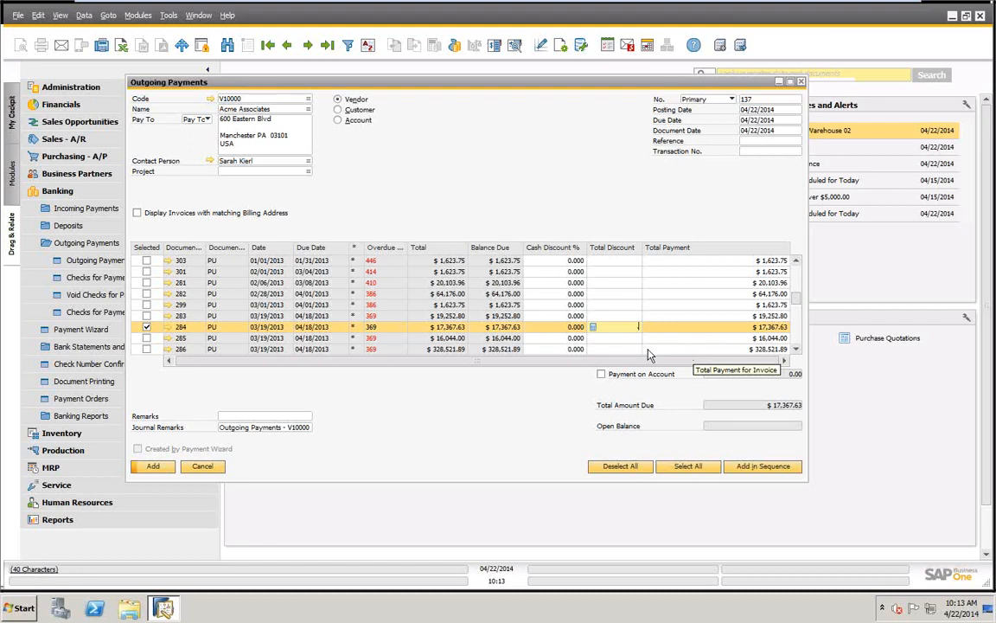
text(.03)
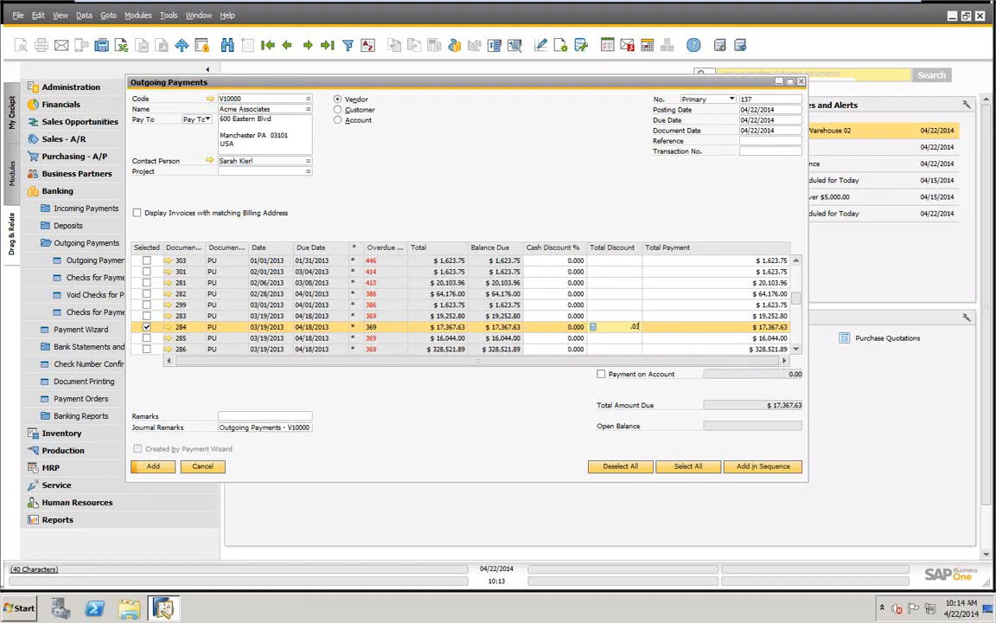
Set invoice 284's total payment to $17,367.60, and deselect the invoice again
click(699, 327)
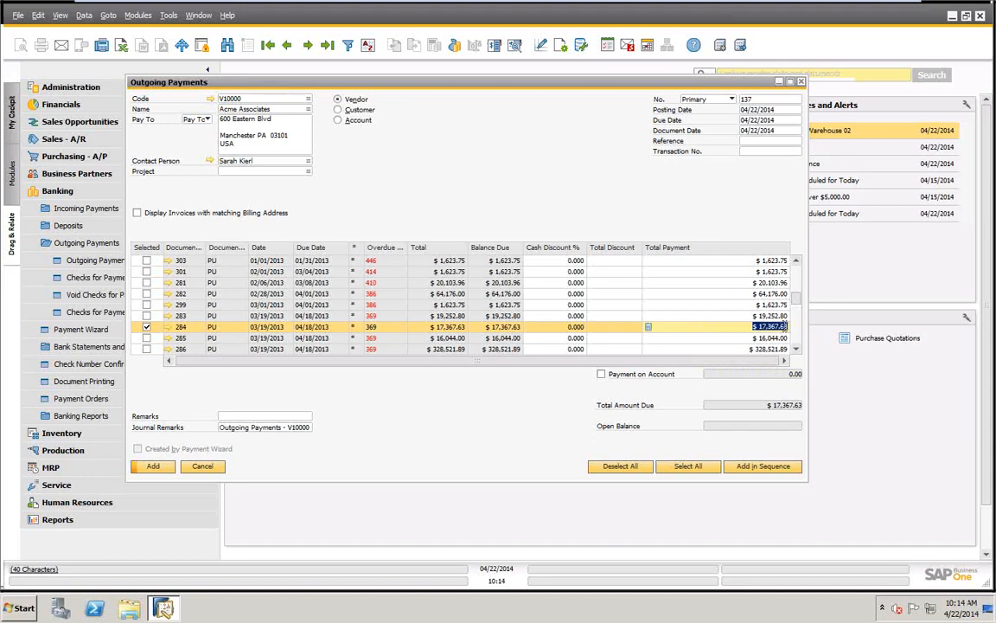
click(785, 326)
key(Delete)
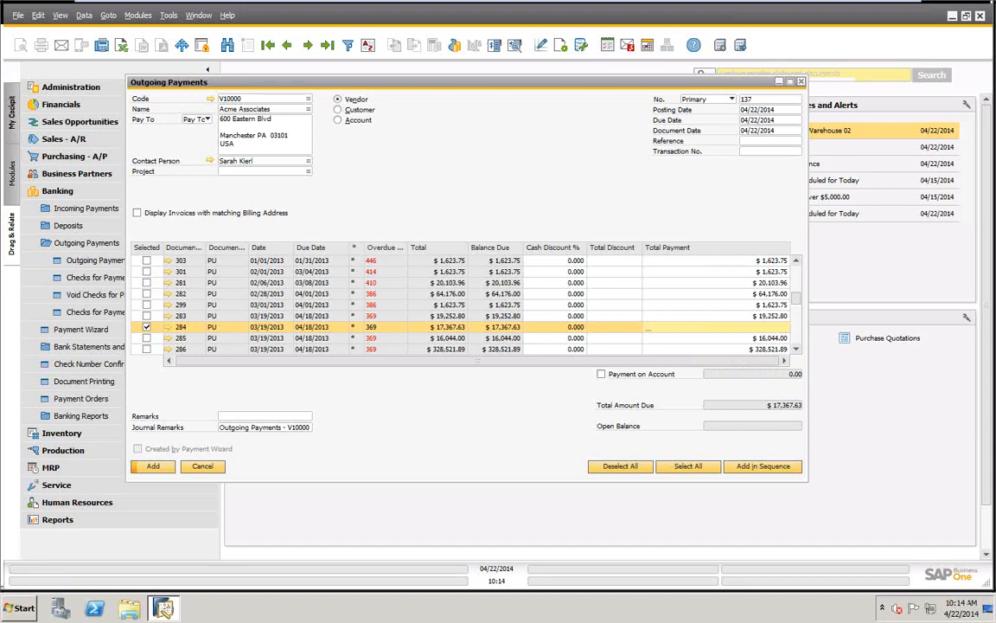
click(614, 329)
key(Tab)
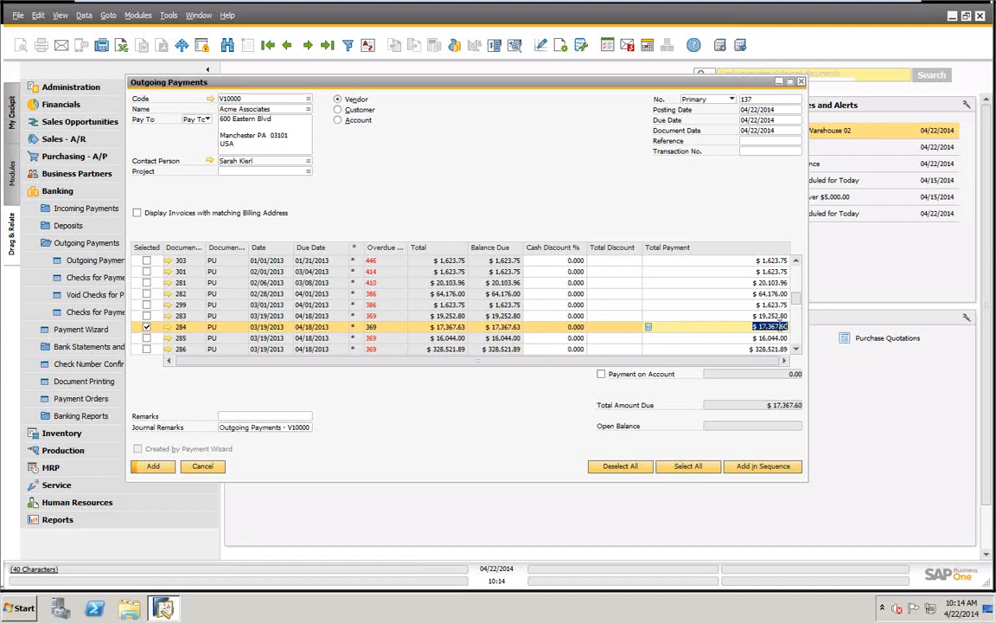
click(146, 327)
scroll(500, 330, up, 2)
scroll(499, 330, up, 5)
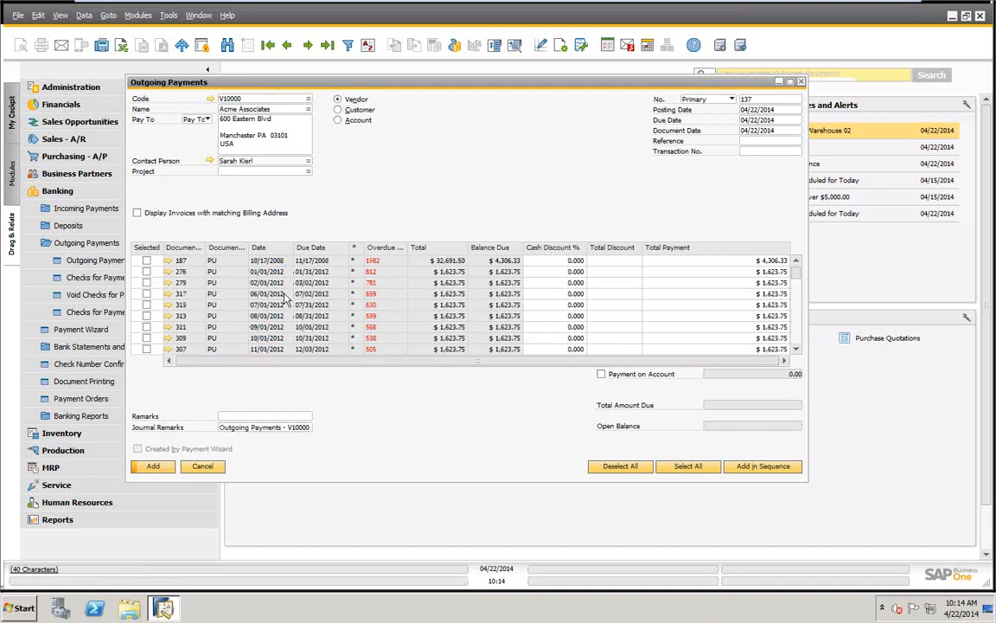
Apply a 10% cash discount to invoice 187 so that it is selected for payment
click(562, 260)
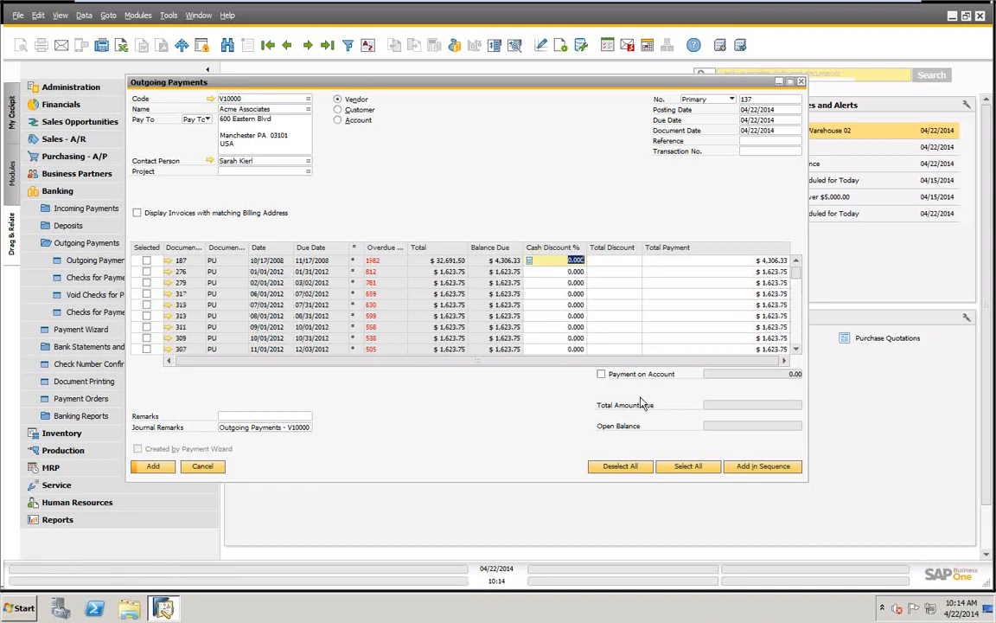
text(10)
key(Tab)
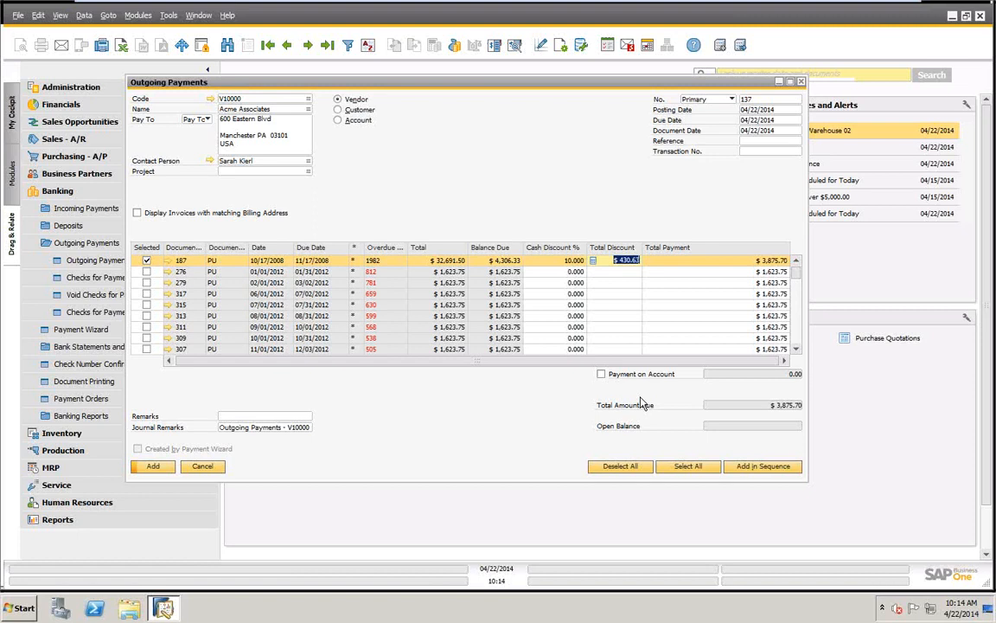
In the payment means, copy the balance due of $3,875.70 into the Bank of New York check amount and confirm
right_click(544, 156)
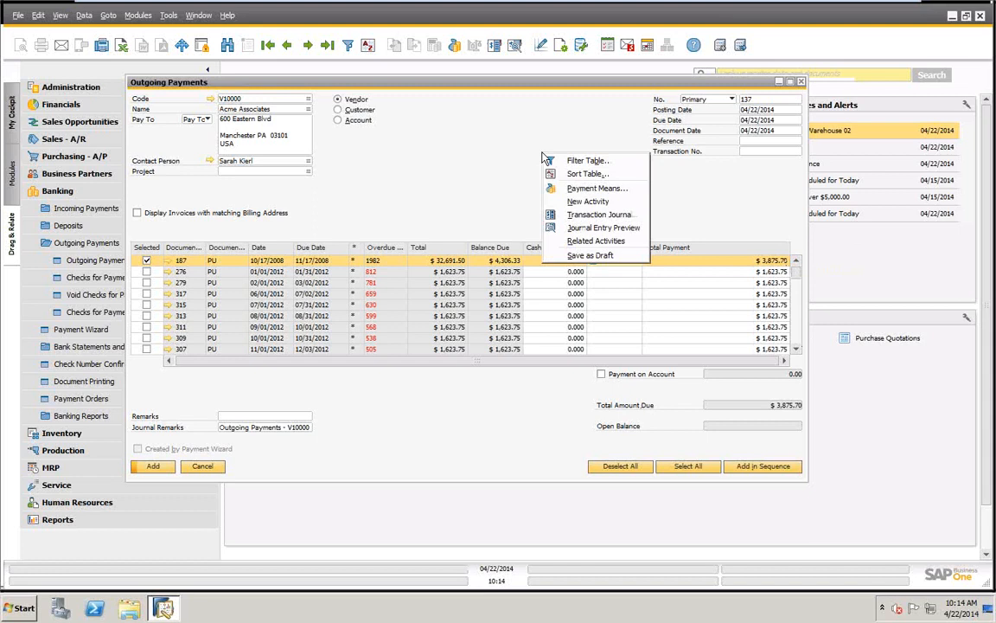
click(575, 189)
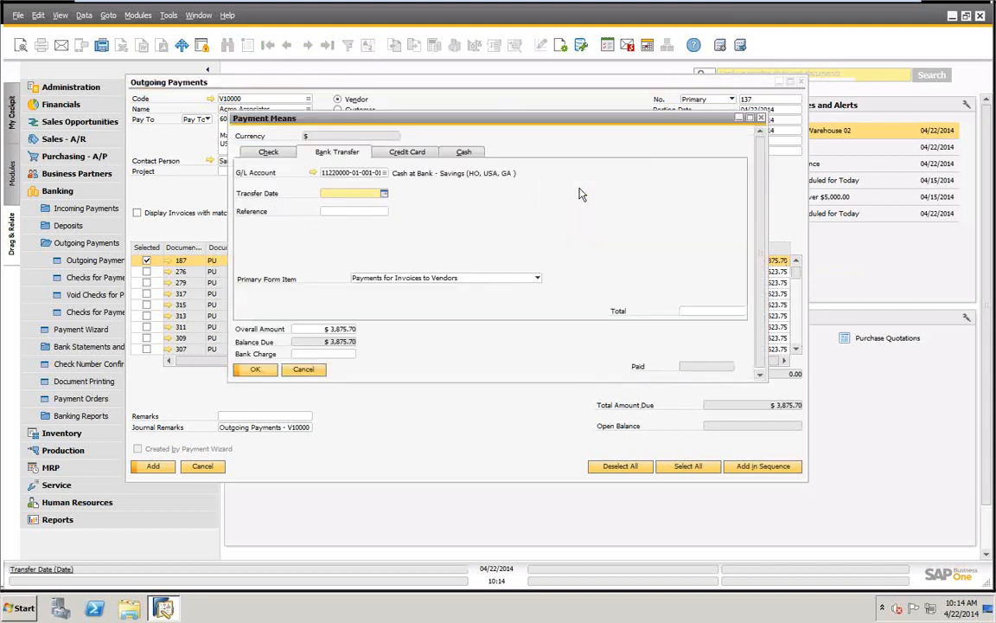
click(271, 153)
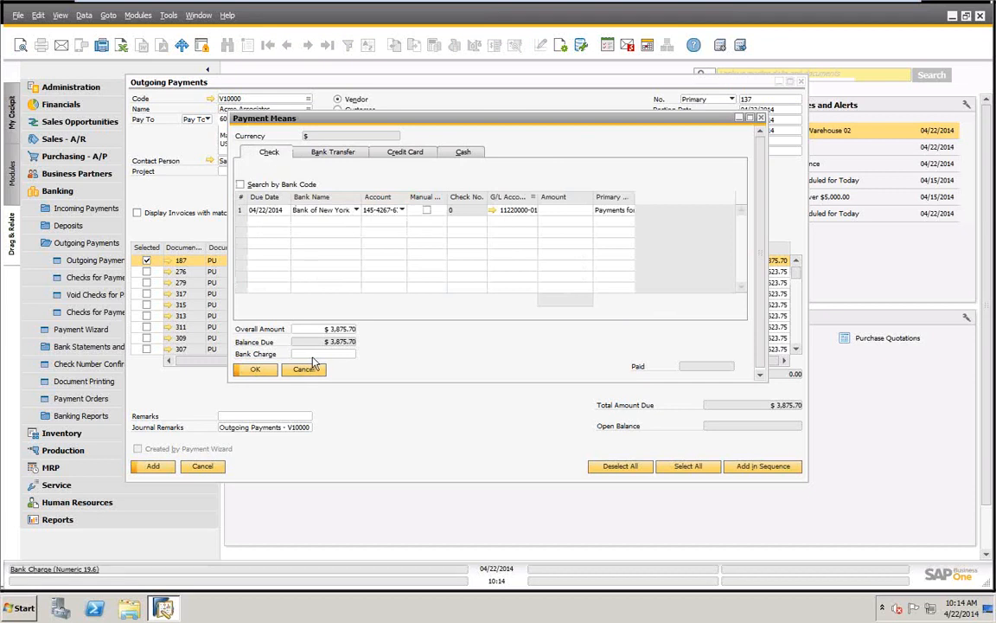
right_click(566, 212)
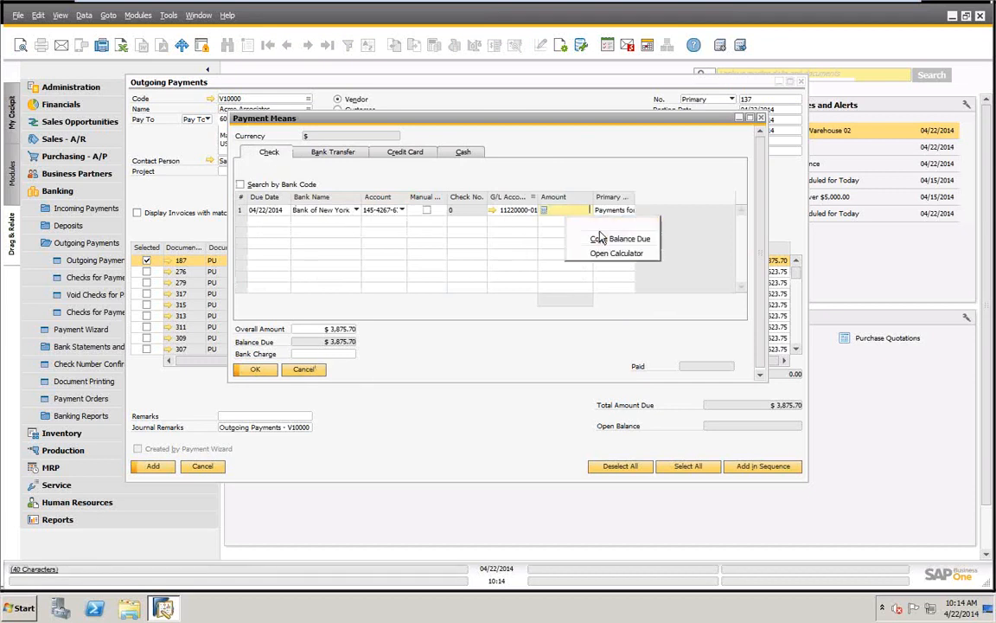
click(605, 240)
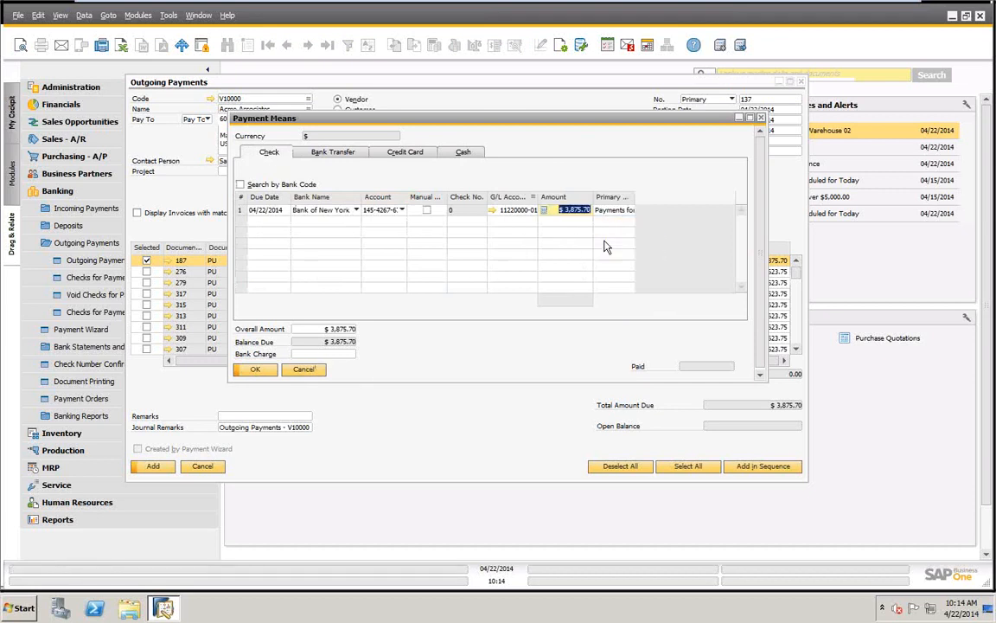
click(253, 370)
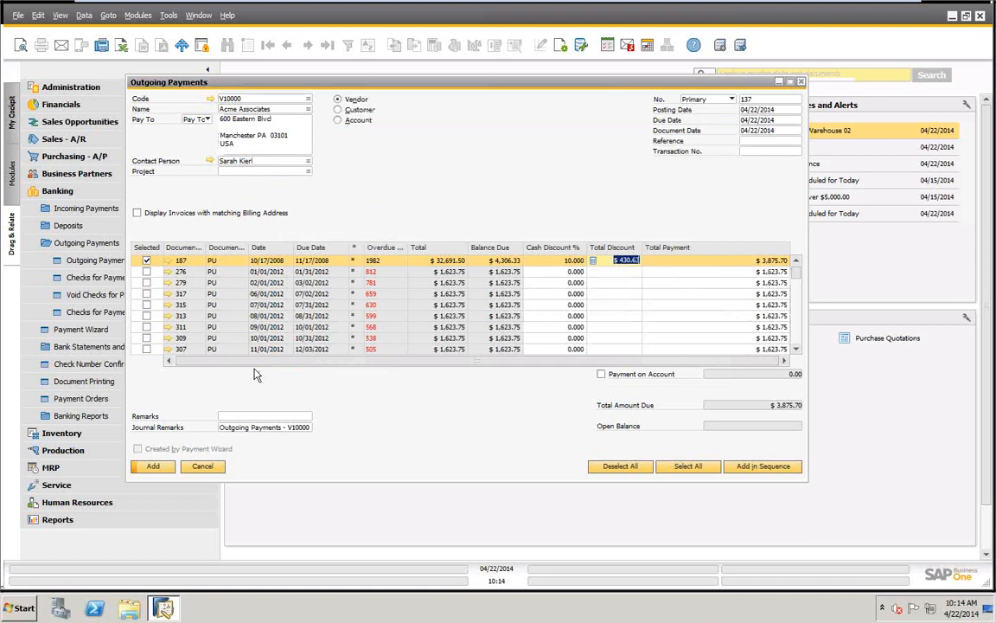
Add the discounted check payment for invoice 187 with confirmation and display its saved record
click(153, 465)
click(362, 318)
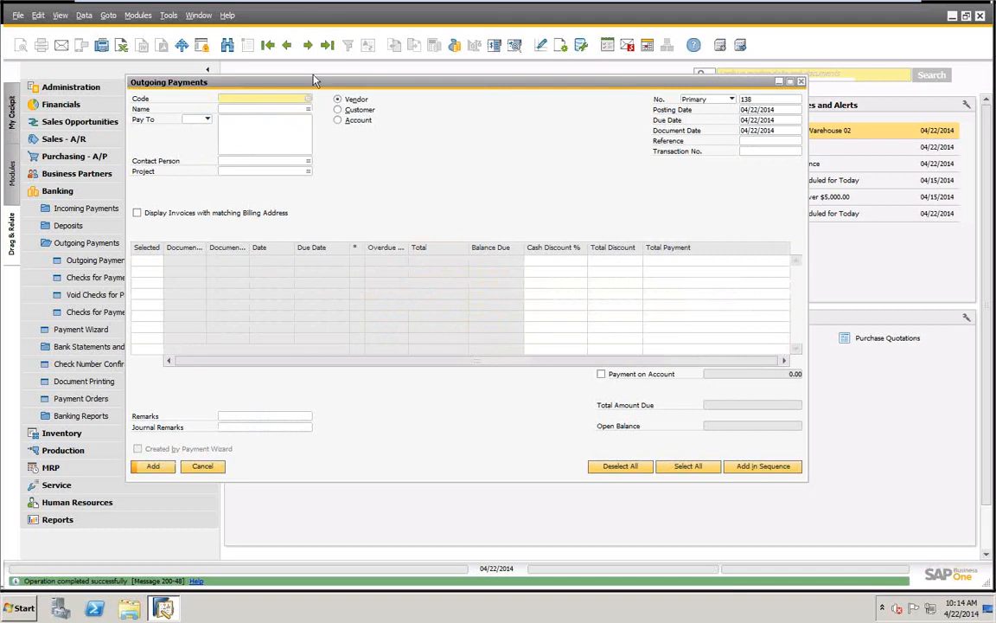
click(326, 50)
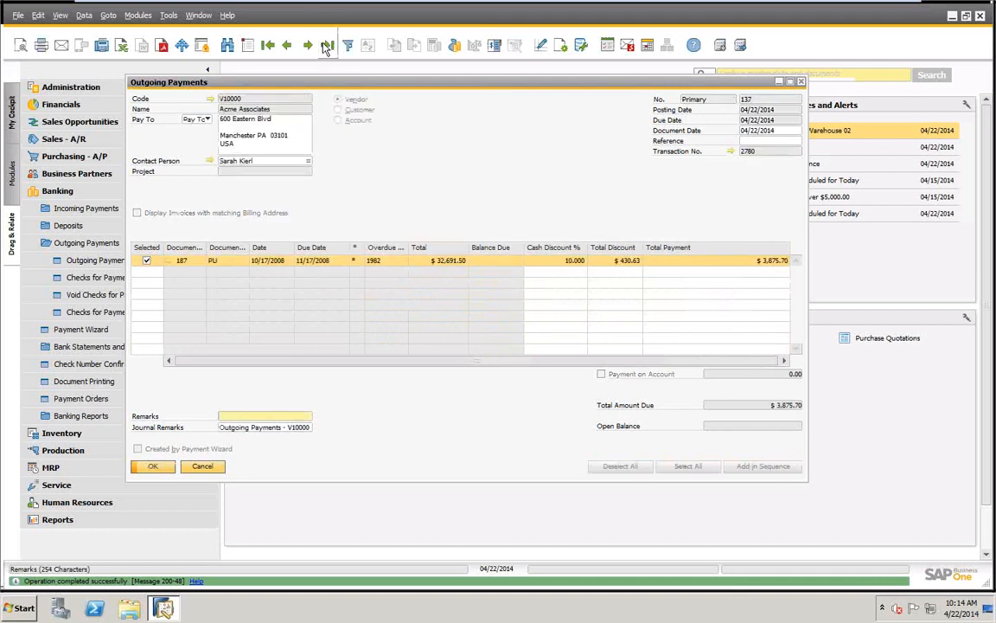
Review the discounted payment's journal entry, including the discount posting, and close it without changes
click(730, 151)
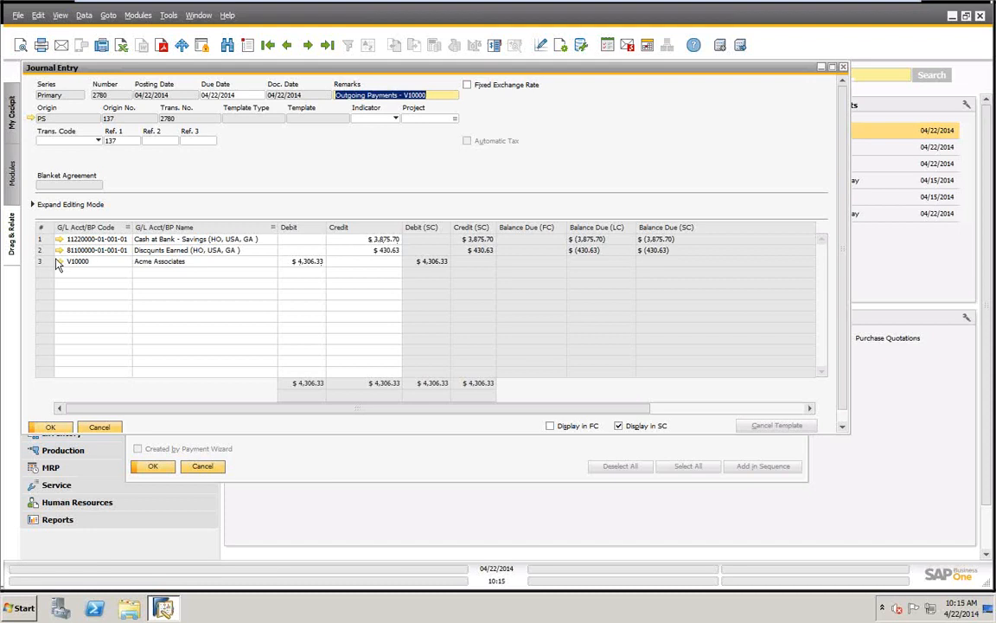
click(99, 427)
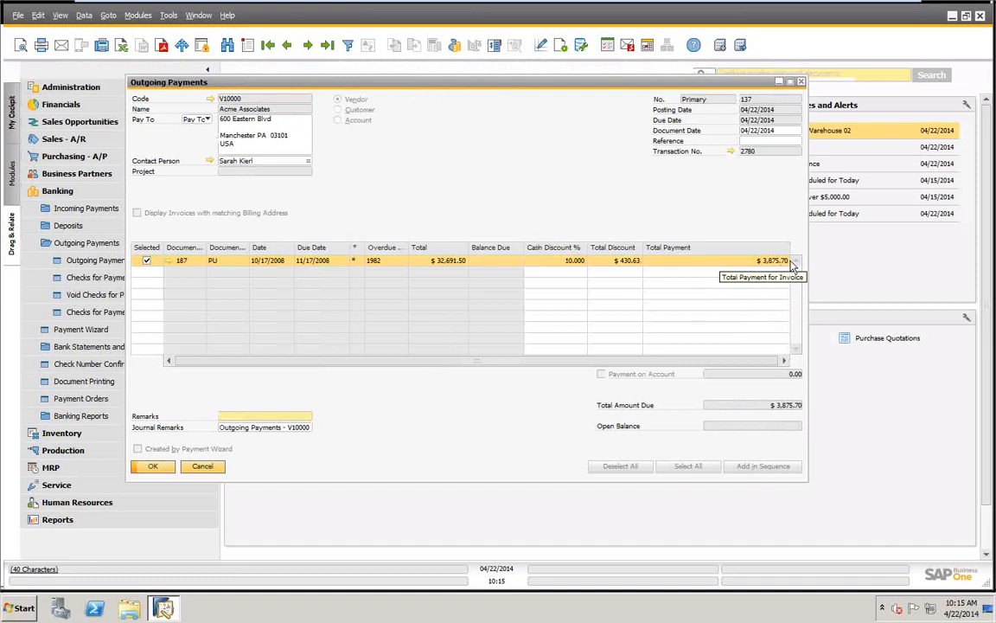
click(328, 45)
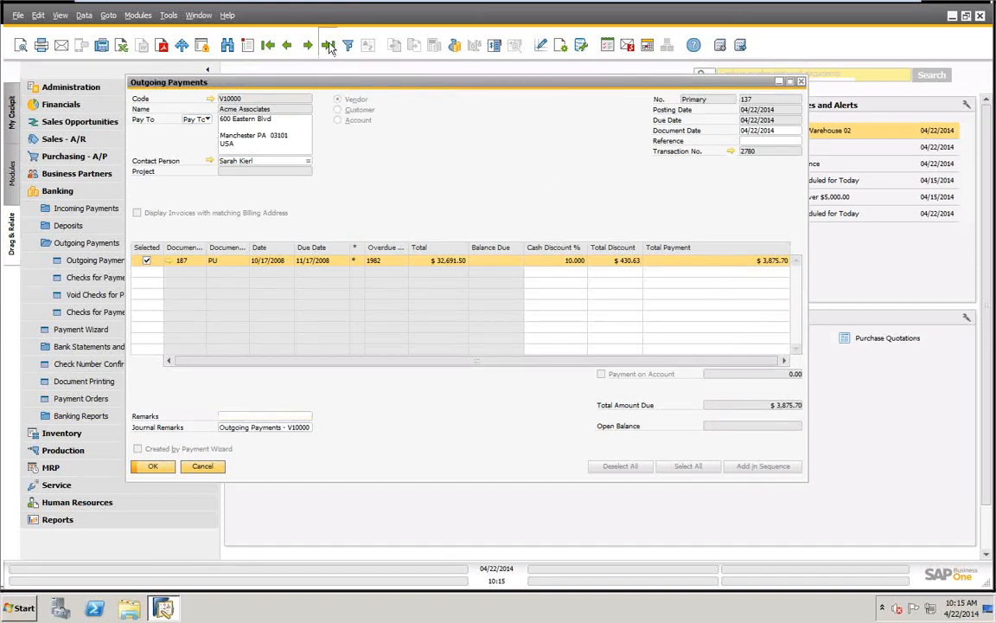
Start another outgoing payment for vendor Acme Associates and select invoice 276 for its full balance
click(249, 45)
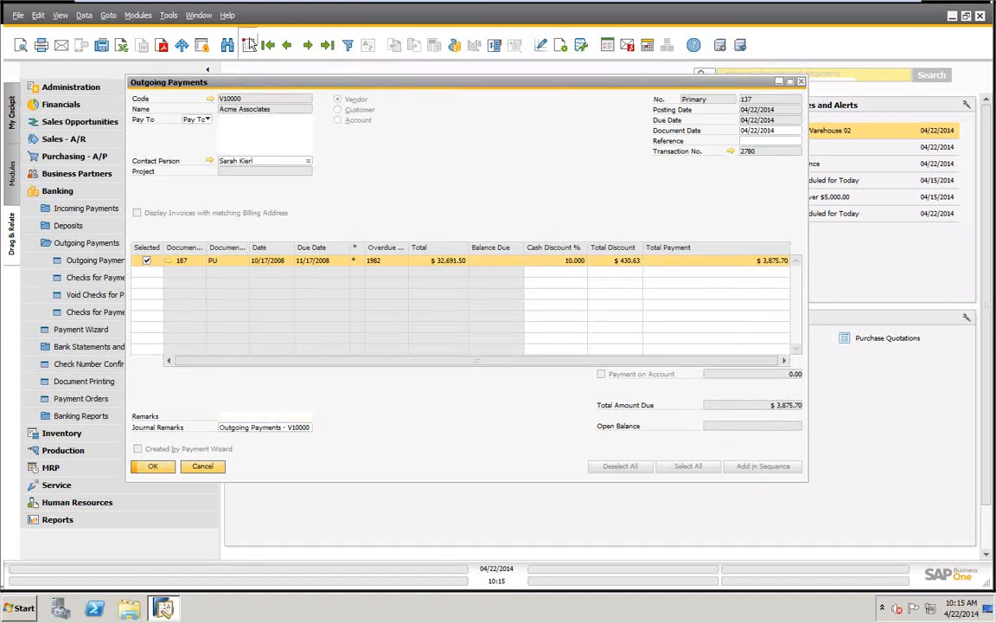
key(Tab)
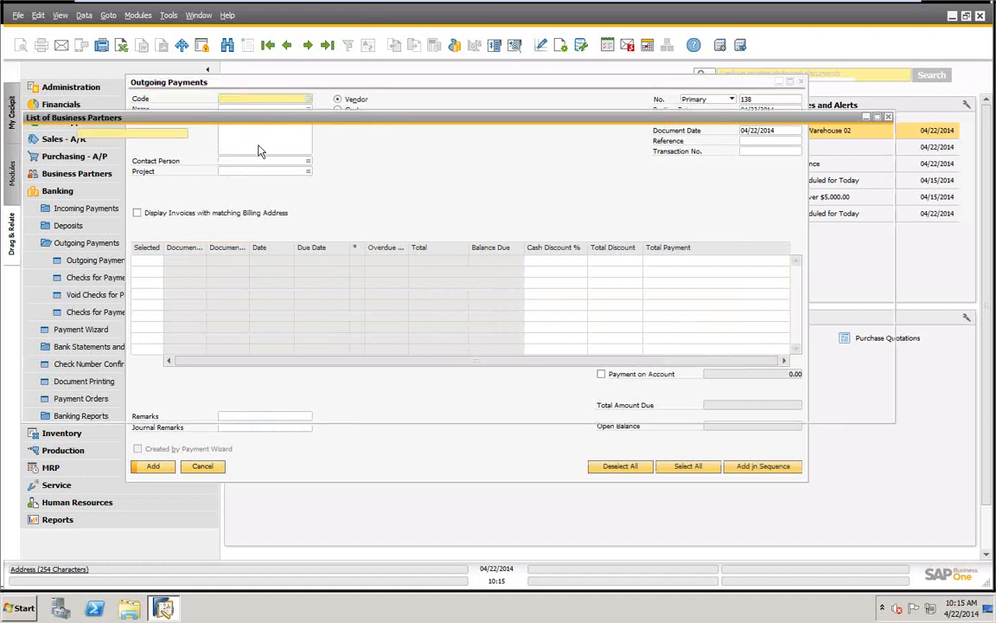
click(49, 409)
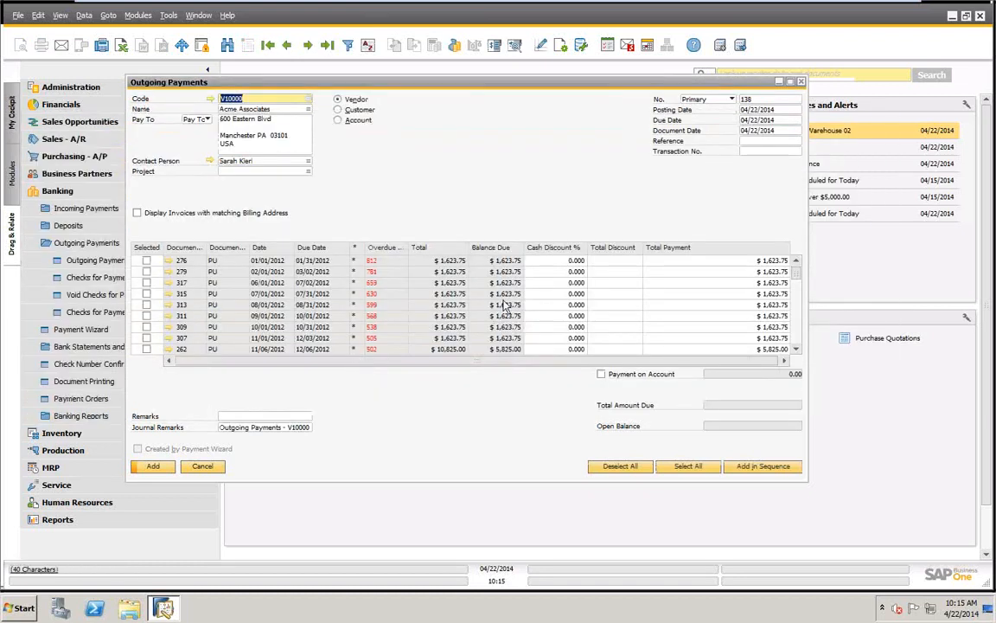
click(146, 260)
click(733, 260)
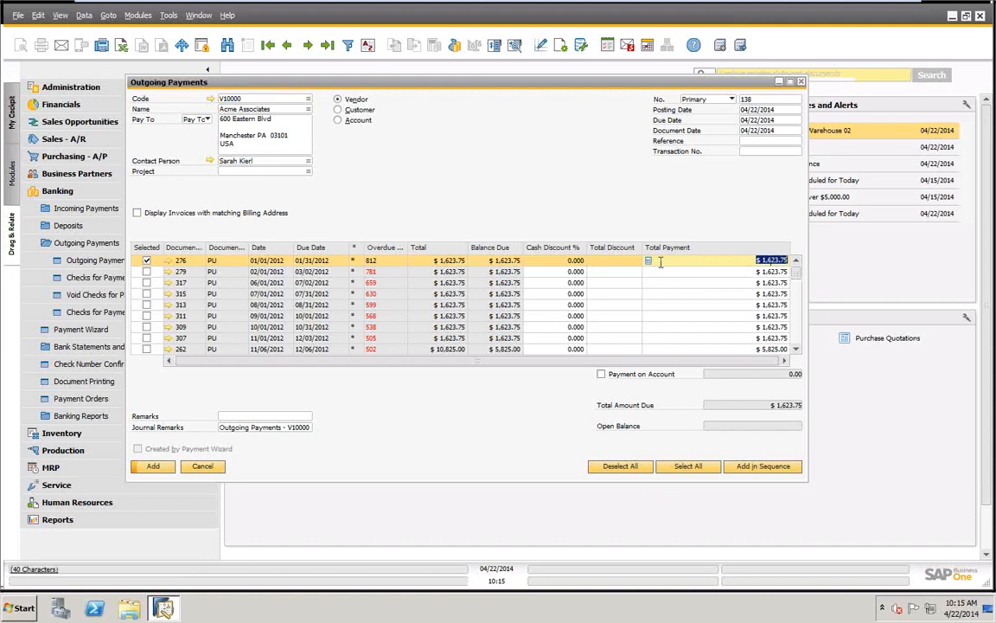
In the payment means, set up a bank transfer dated 04/22/2014 with a total of $1,000.00
right_click(559, 144)
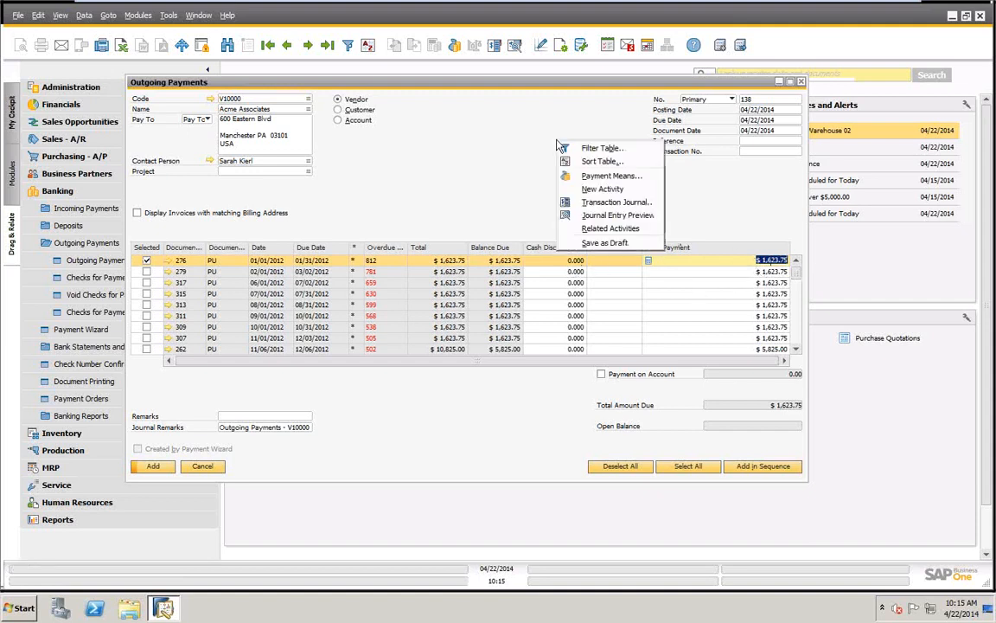
click(597, 177)
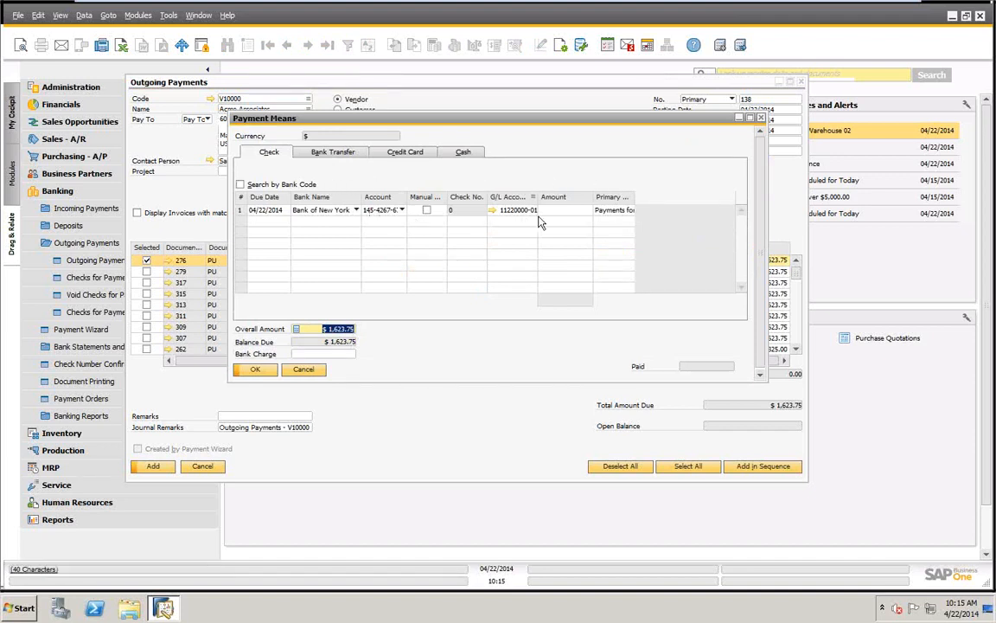
click(320, 149)
text(t)
key(Tab)
click(722, 314)
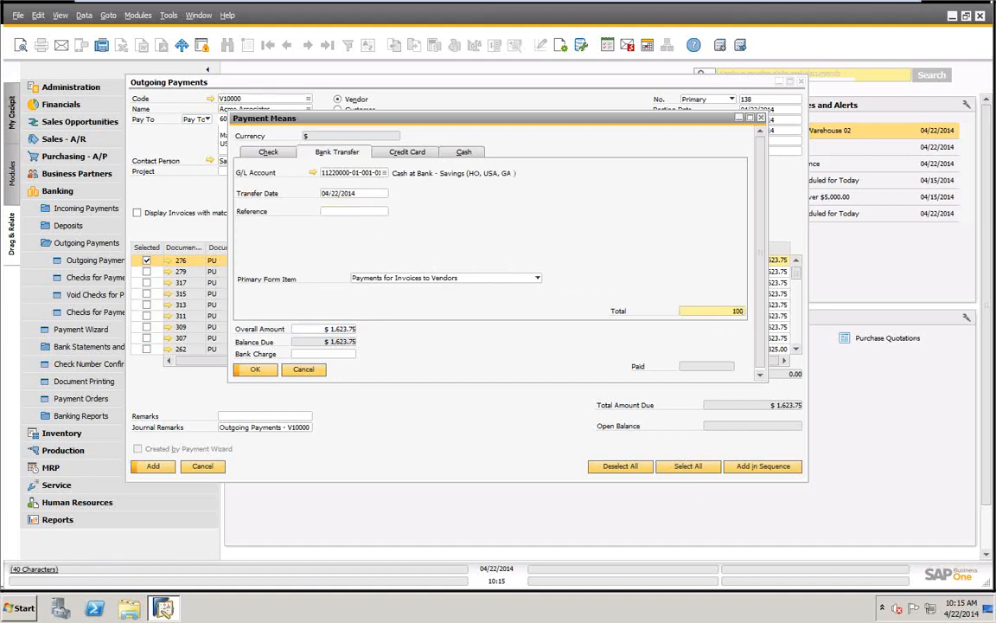
text(1000)
key(Tab)
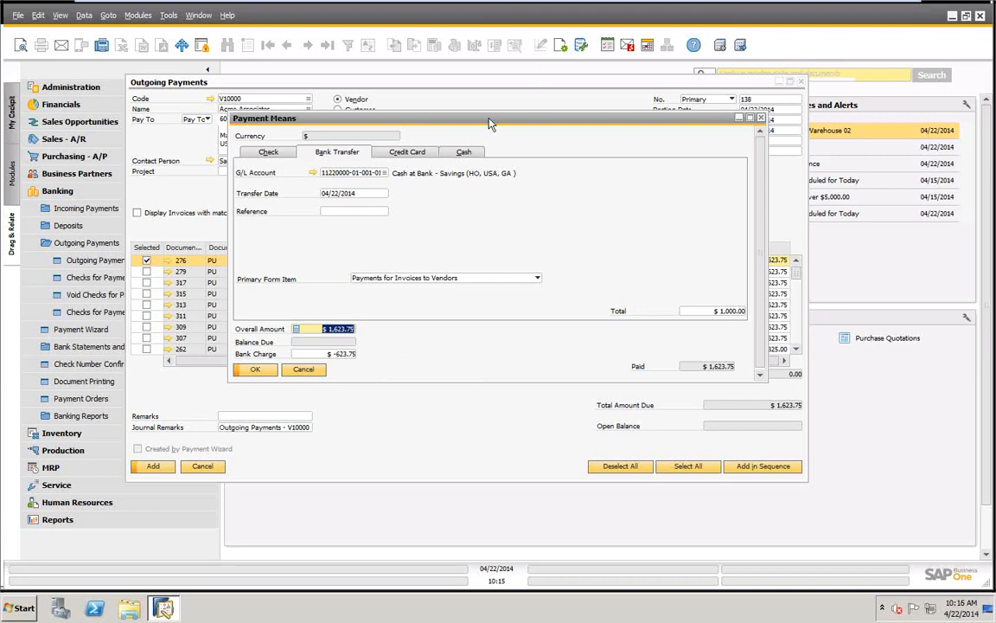
Clear the negative bank charge from the bank transfer and accept the payment means
drag(488, 124, 309, 244)
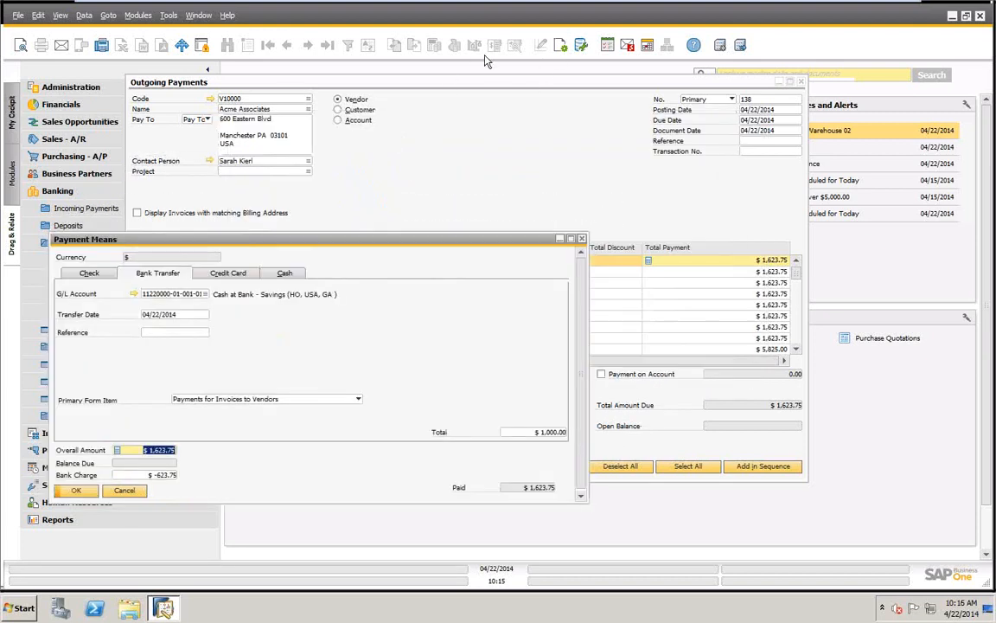
drag(525, 82, 602, 75)
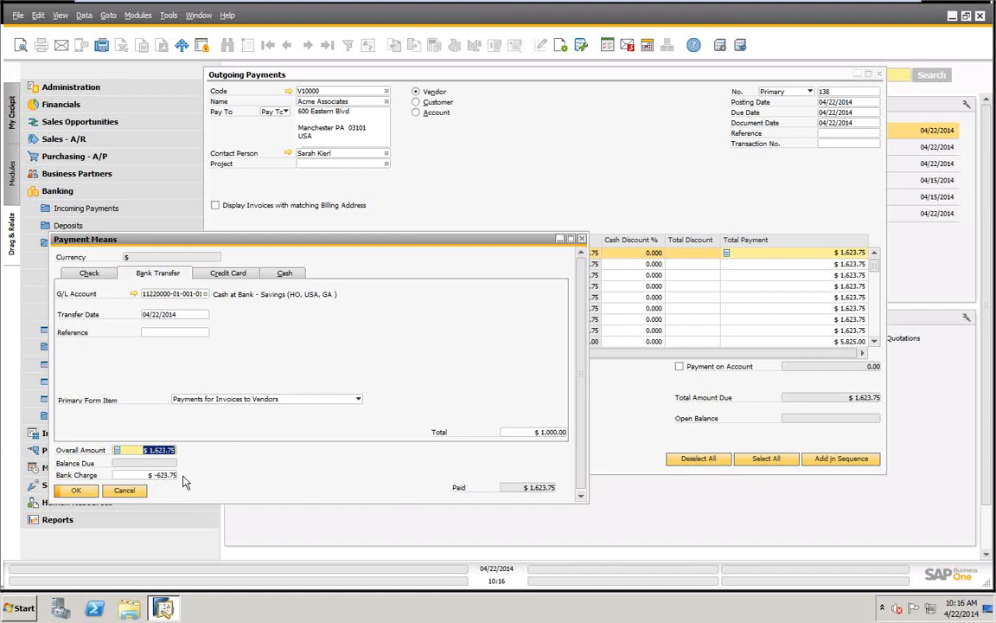
click(76, 491)
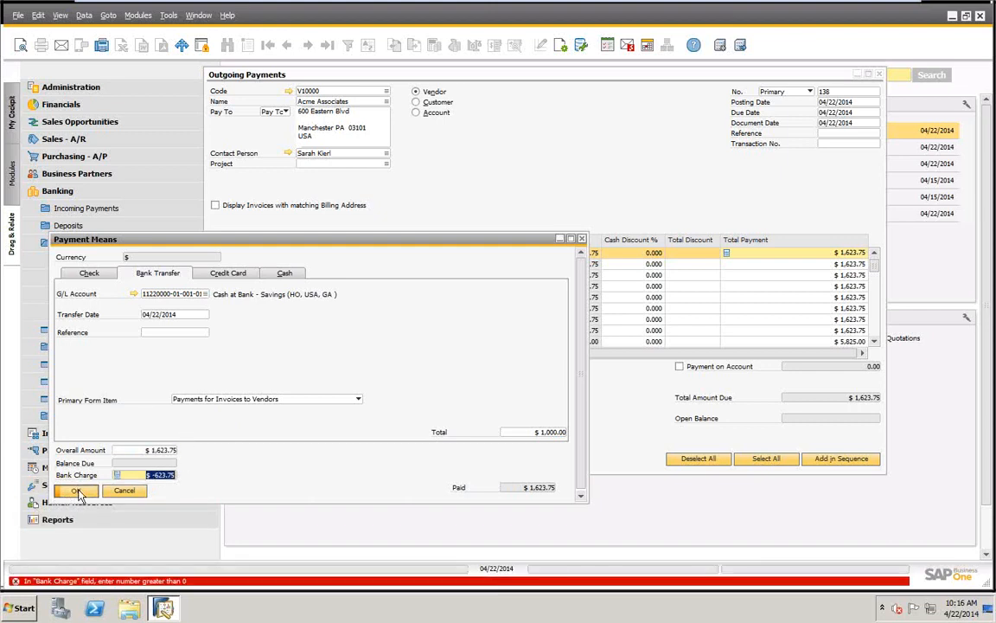
key(BackSpace)
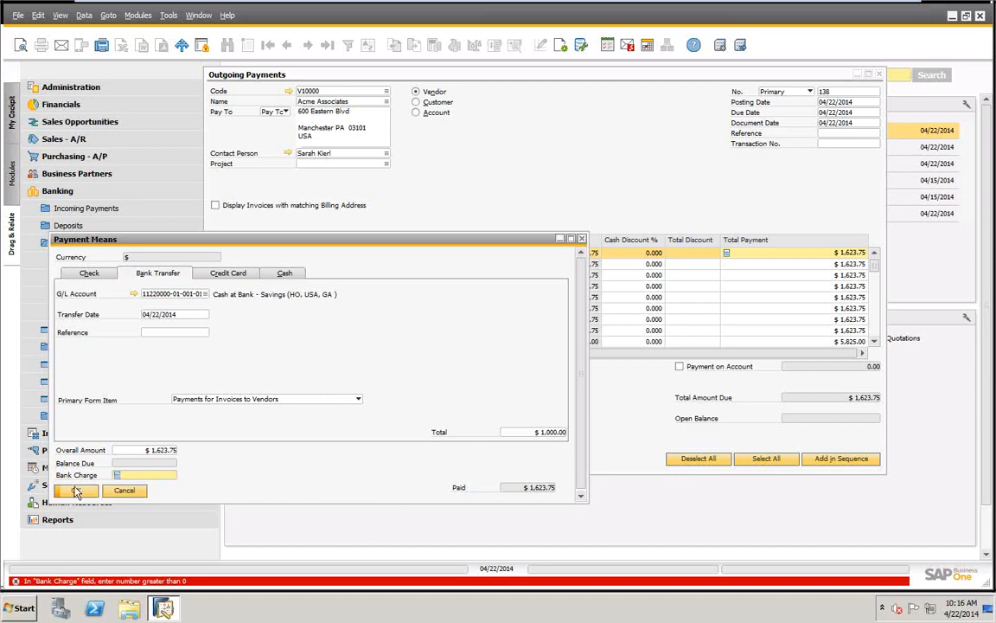
click(76, 491)
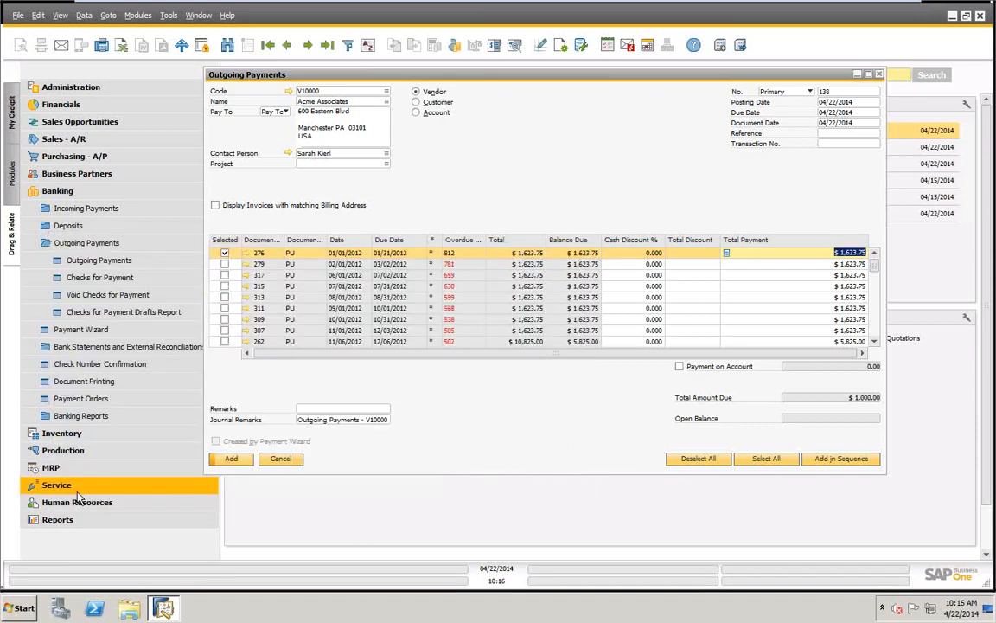
Add the bank transfer payment for invoice 276, posting the unmatched amount as a payment on account, and confirm the addition
click(231, 460)
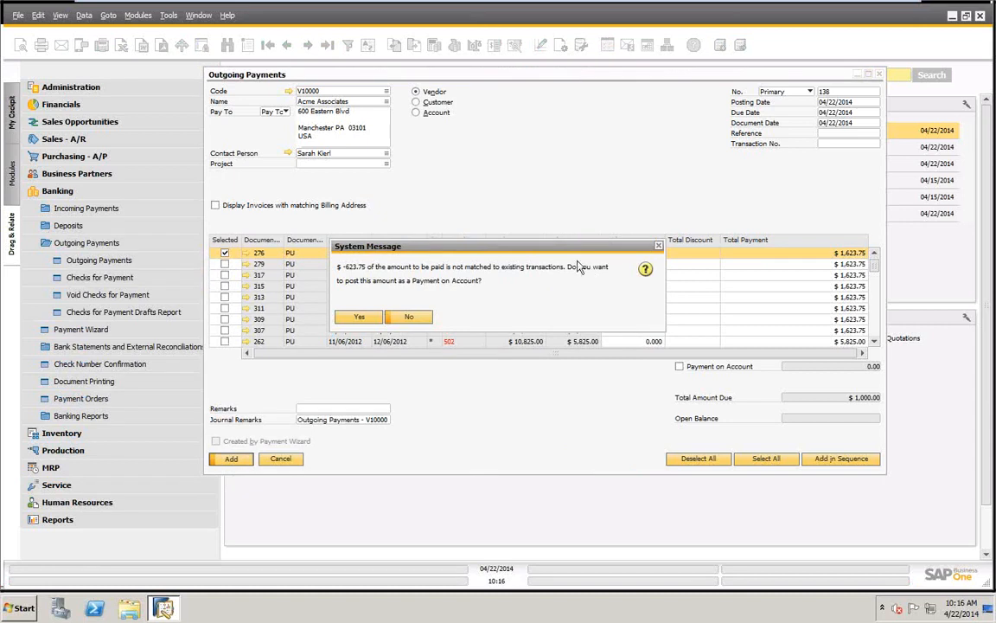
drag(551, 251, 437, 358)
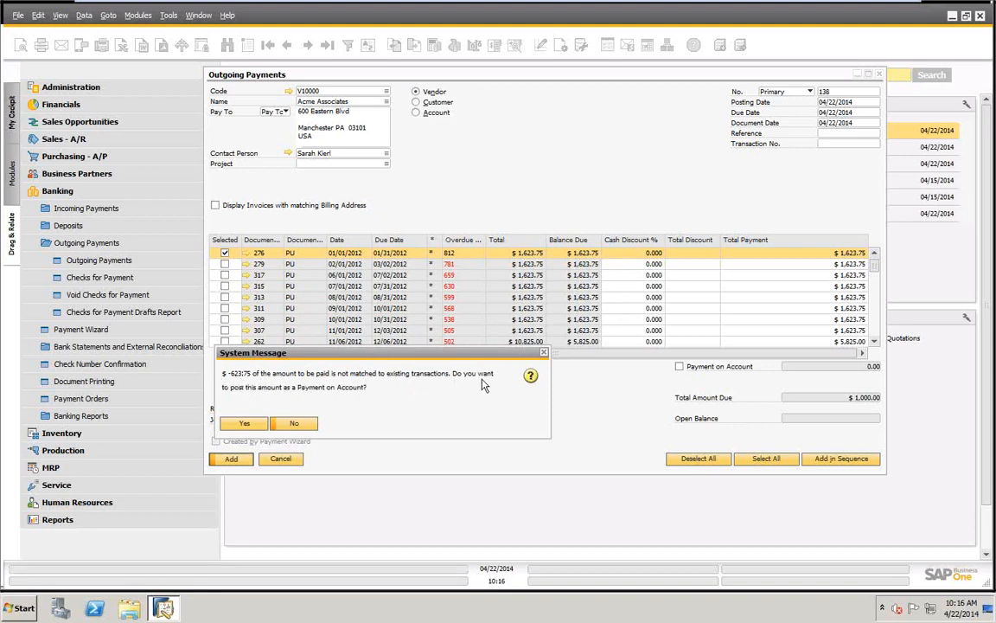
click(246, 424)
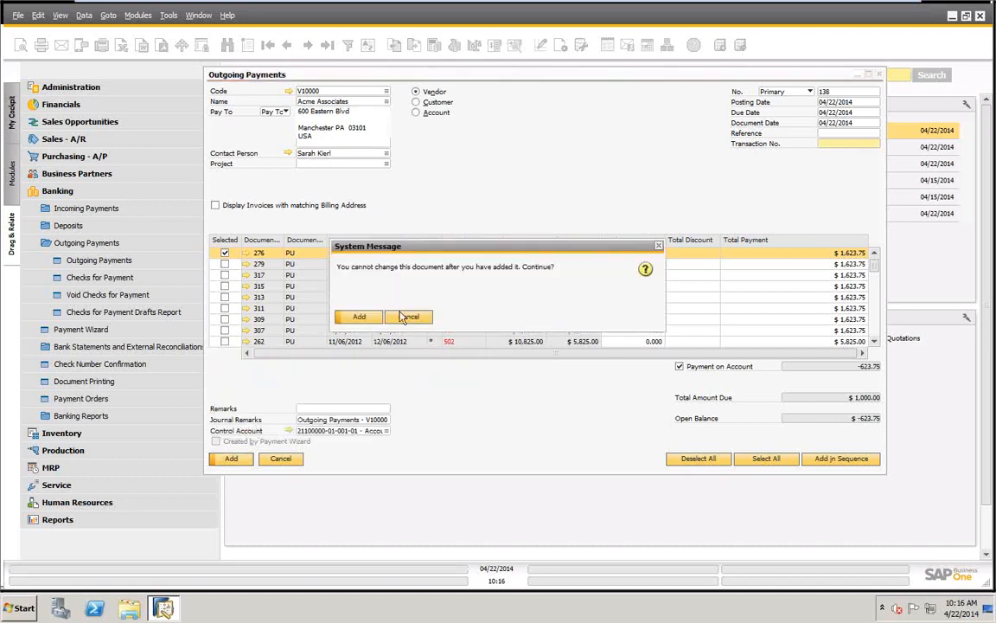
click(359, 316)
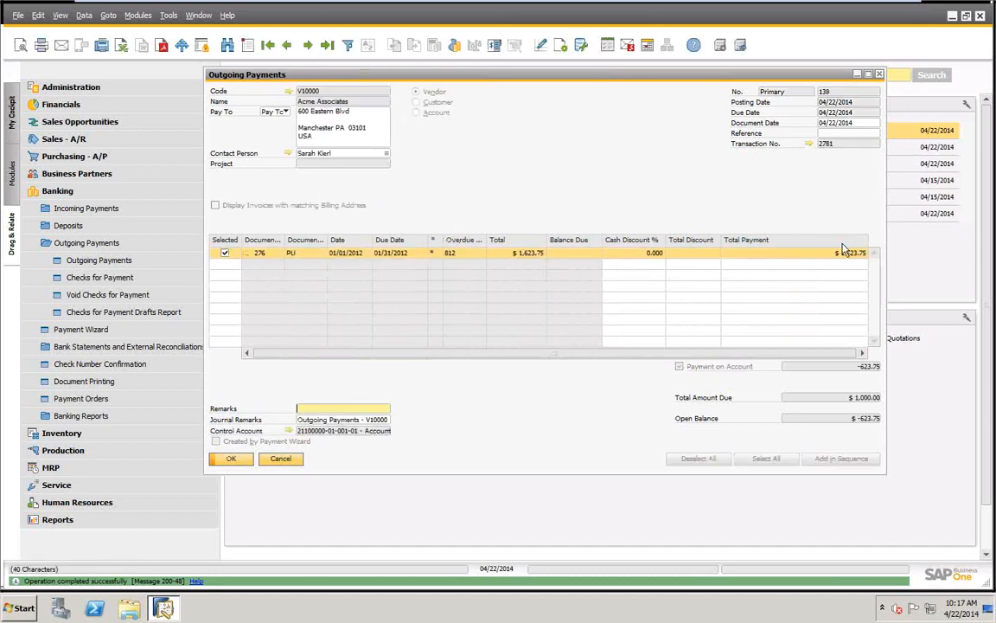
Review the paid A/P invoice 276 and the payment's journal entry, closing both without changes
click(245, 251)
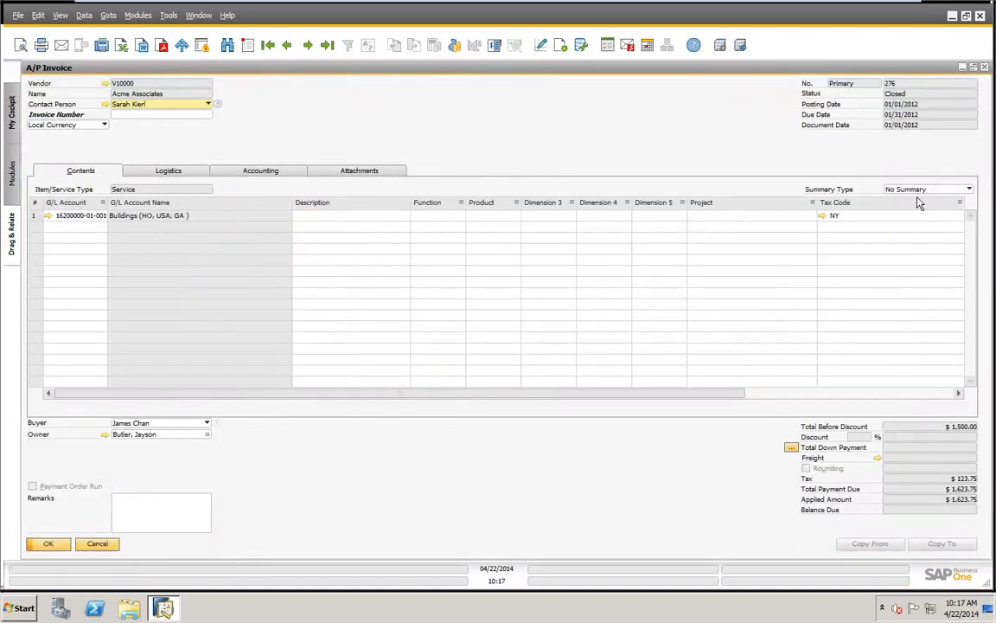
click(96, 543)
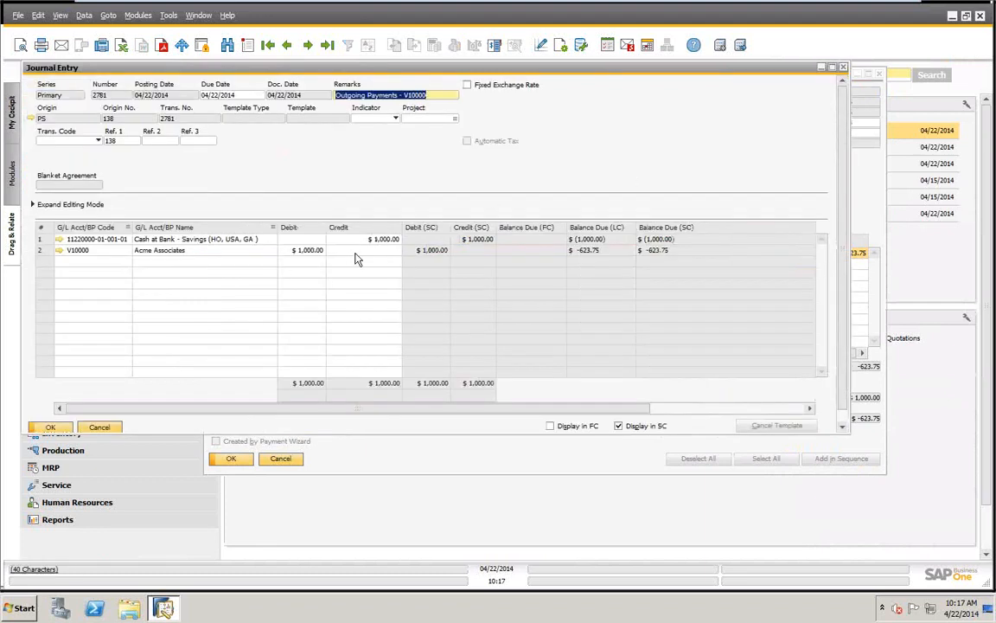
click(98, 427)
Review Acme Associates' account balance with reconciled transactions included, examine the latest payment entries, and close the balance and vendor record
click(290, 92)
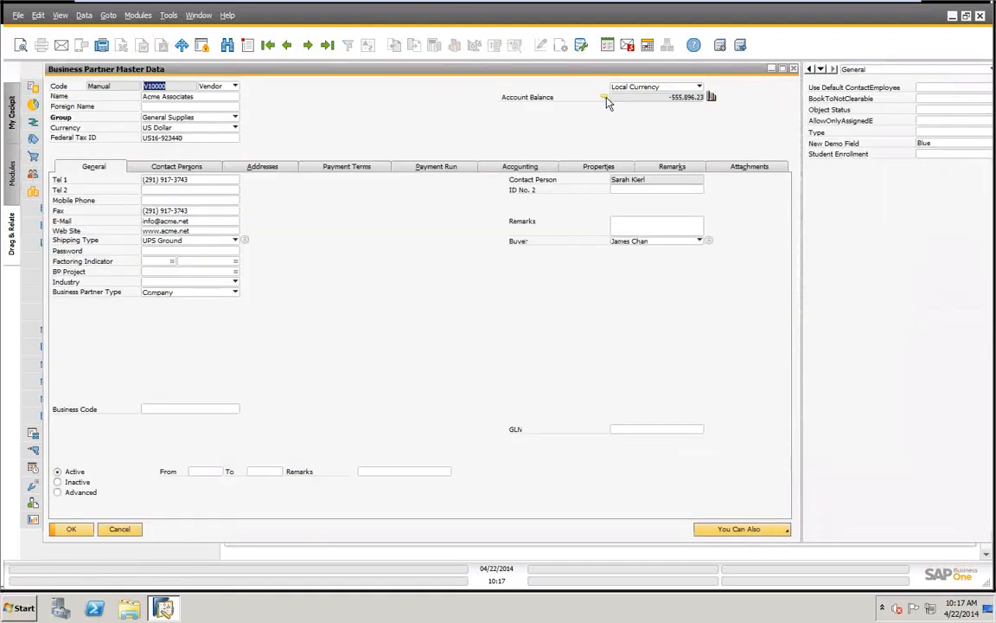
click(604, 97)
scroll(697, 346, down, 10)
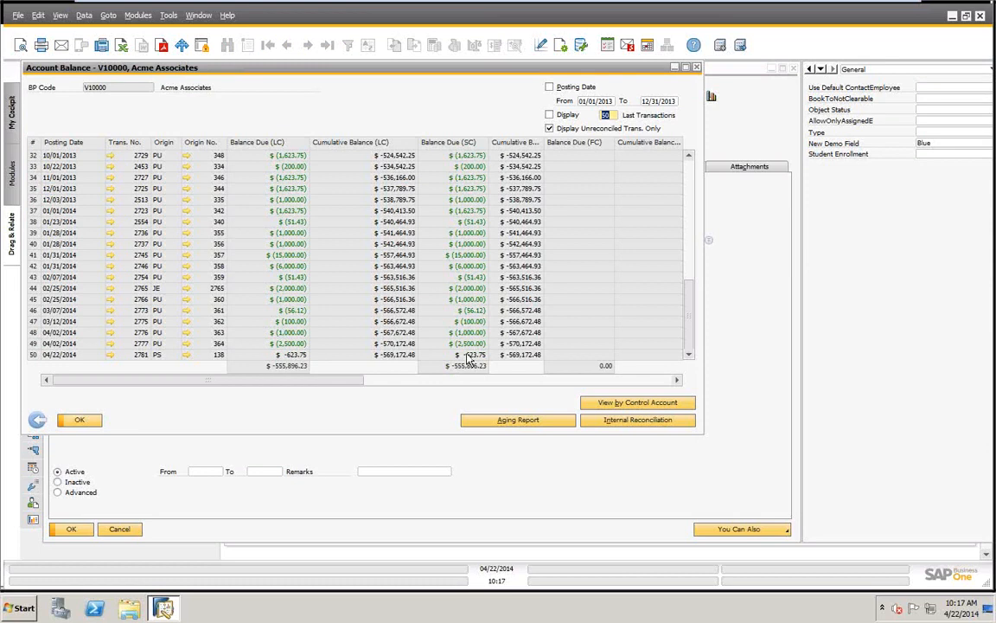
click(549, 129)
scroll(474, 363, down, 6)
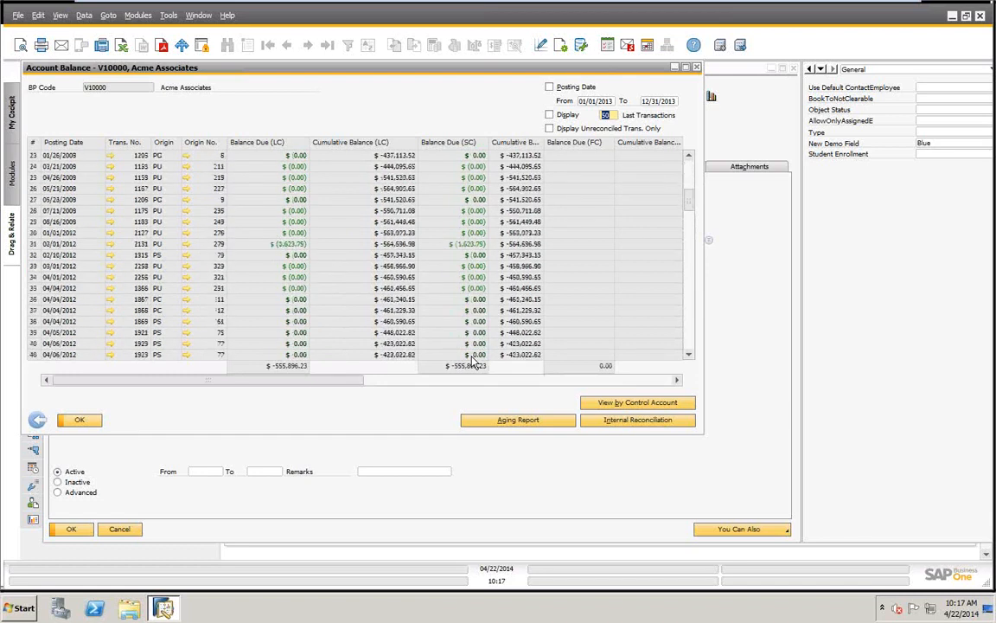
drag(689, 220, 685, 372)
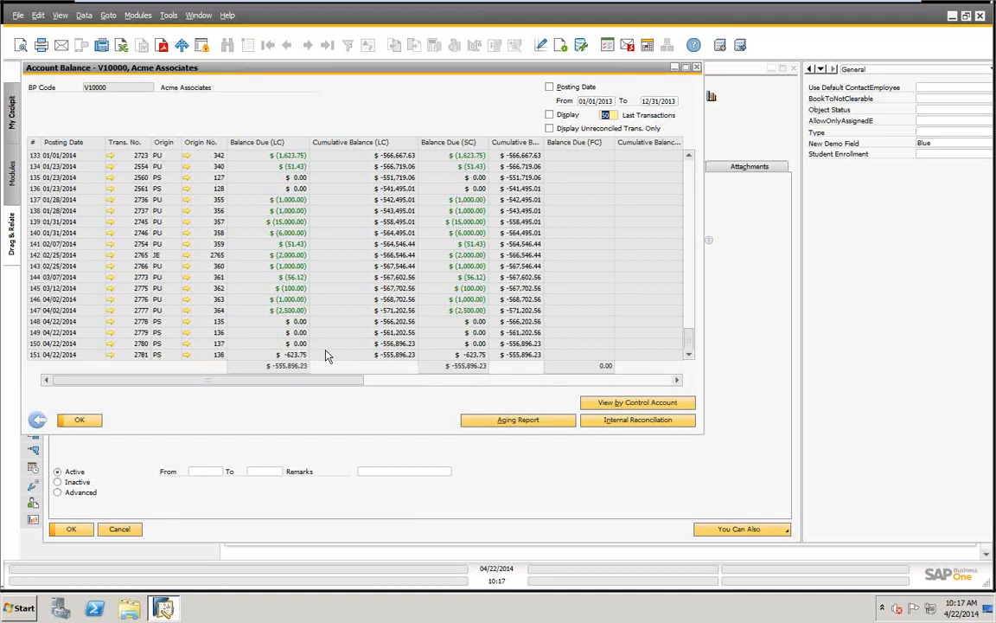
click(78, 420)
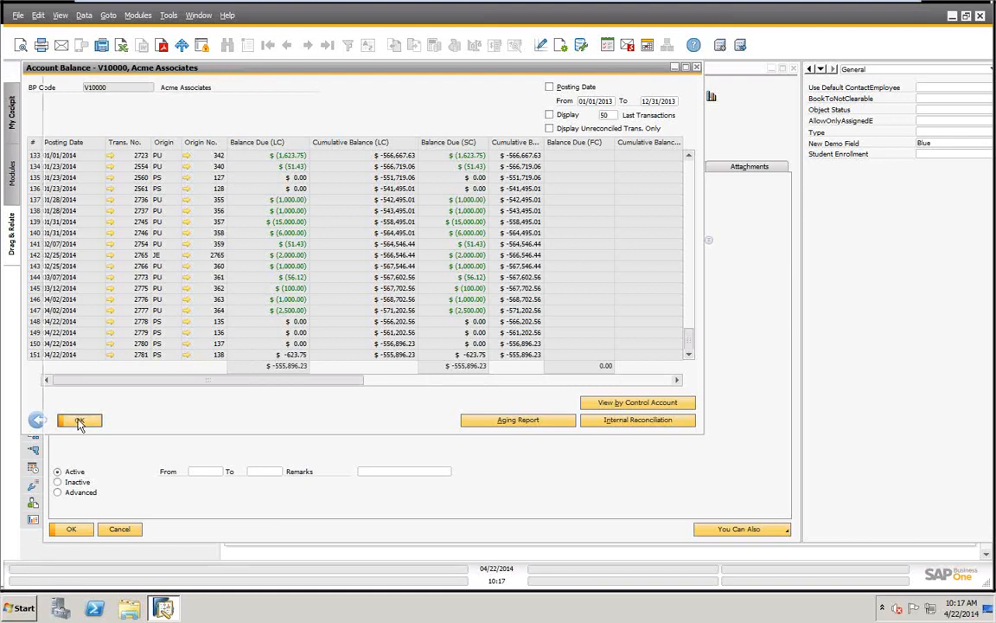
click(119, 528)
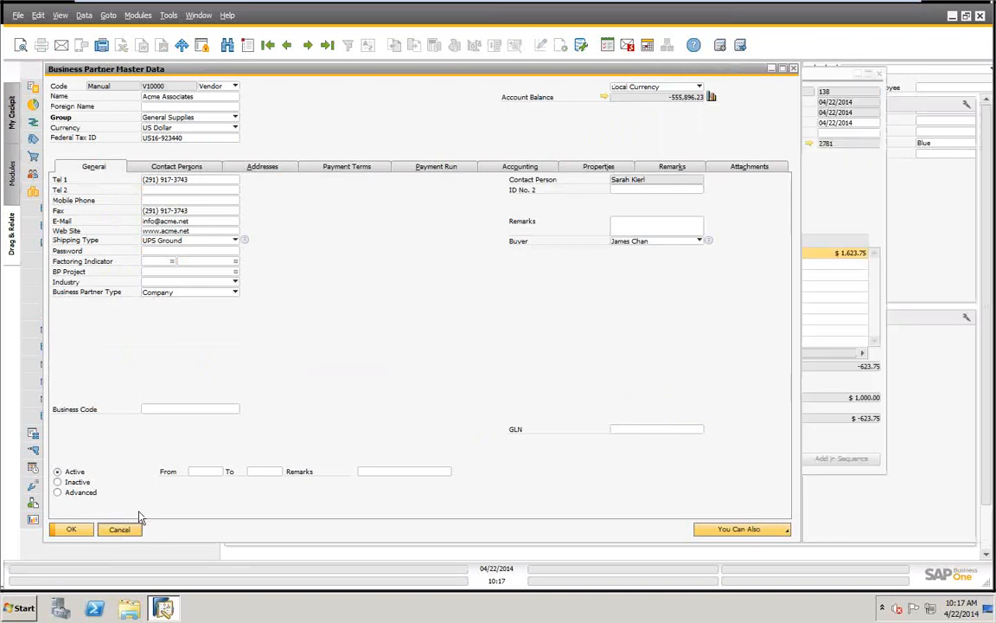
drag(406, 74, 283, 84)
click(330, 47)
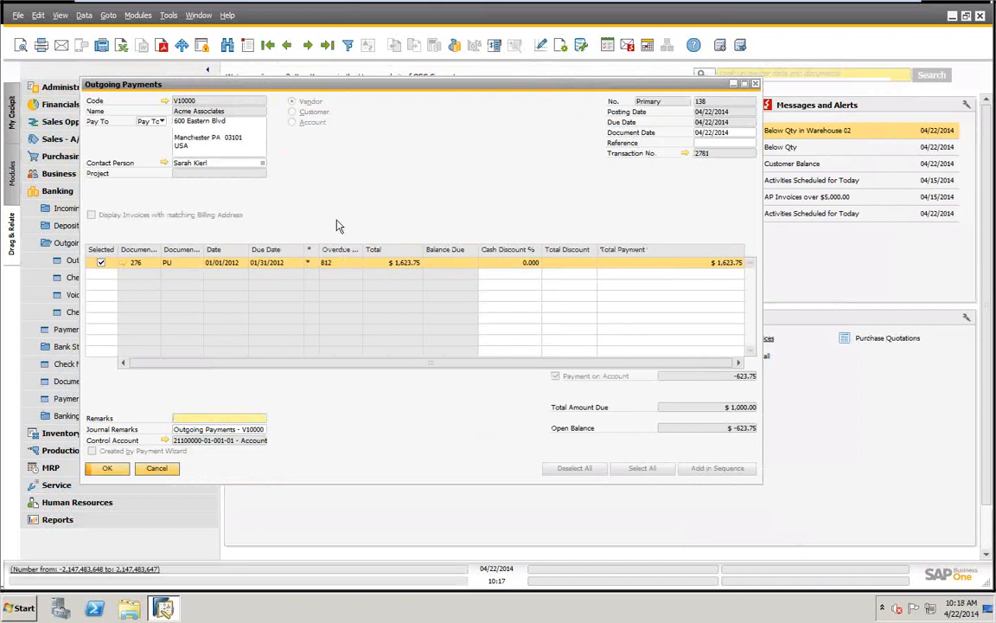
click(247, 45)
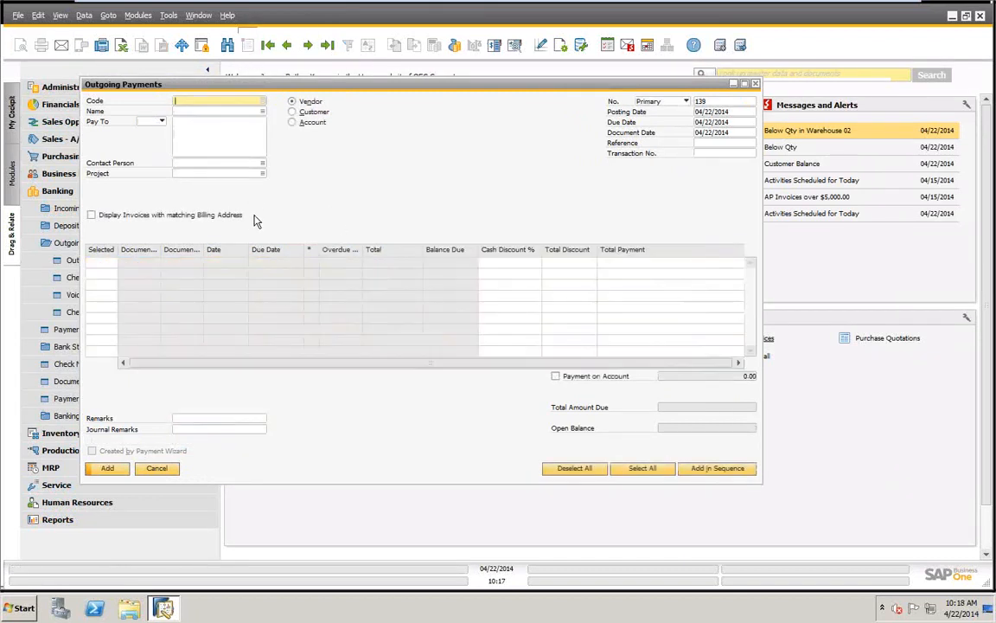
key(Tab)
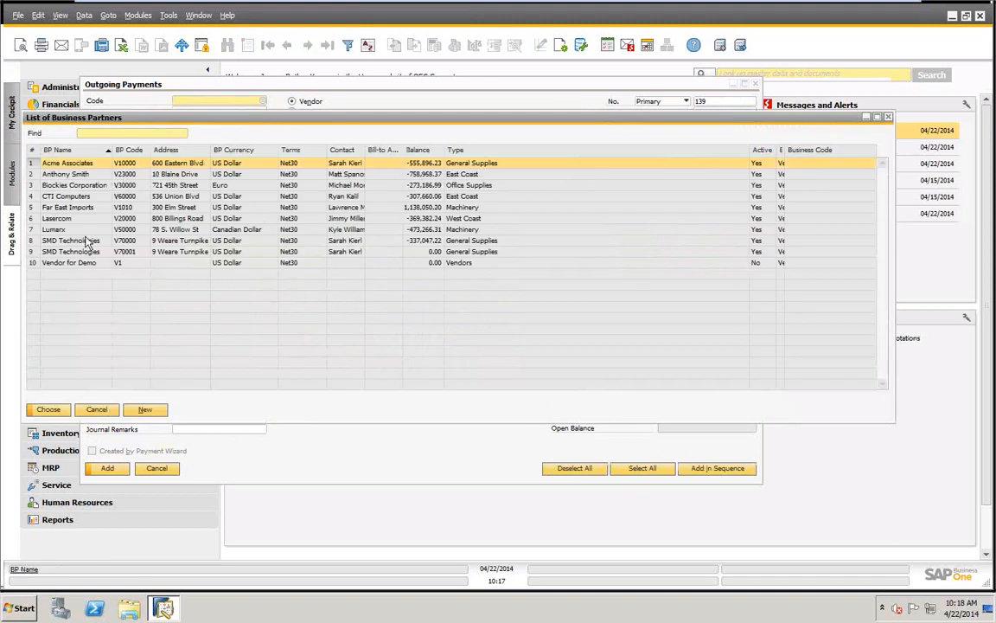
click(49, 410)
click(678, 265)
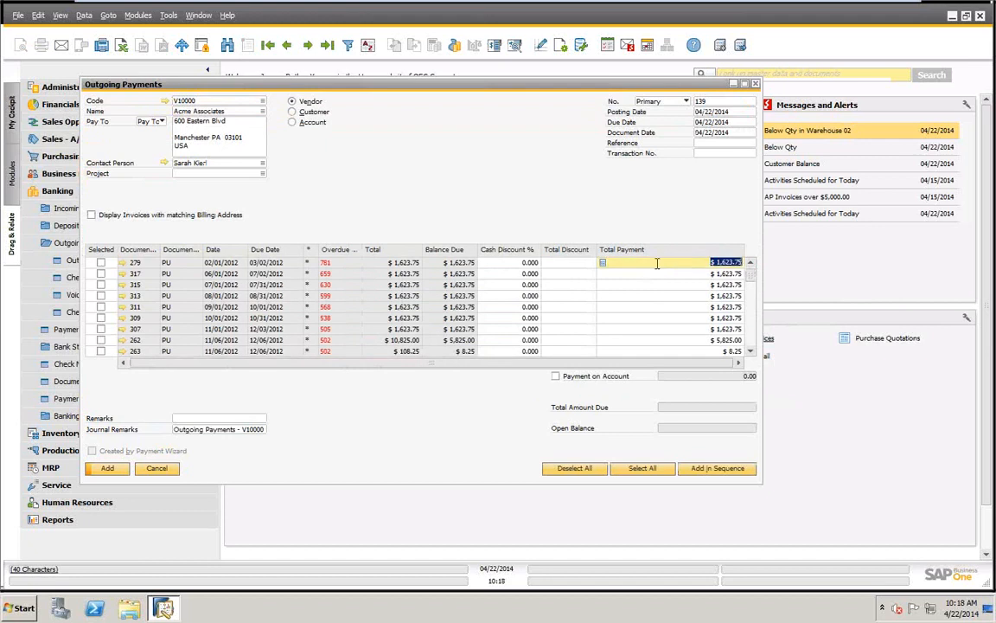
click(101, 263)
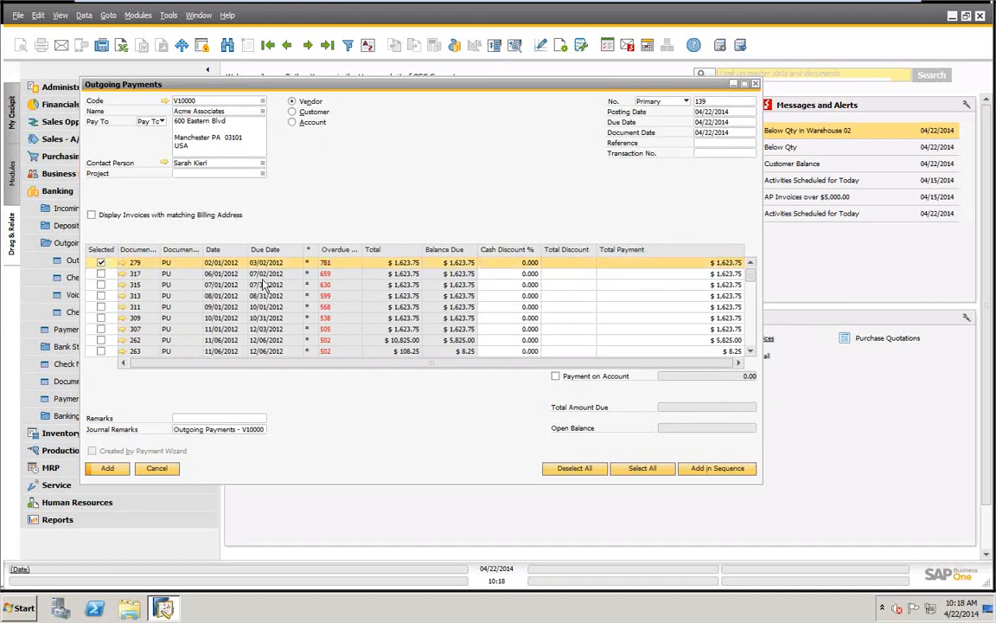
text(1)
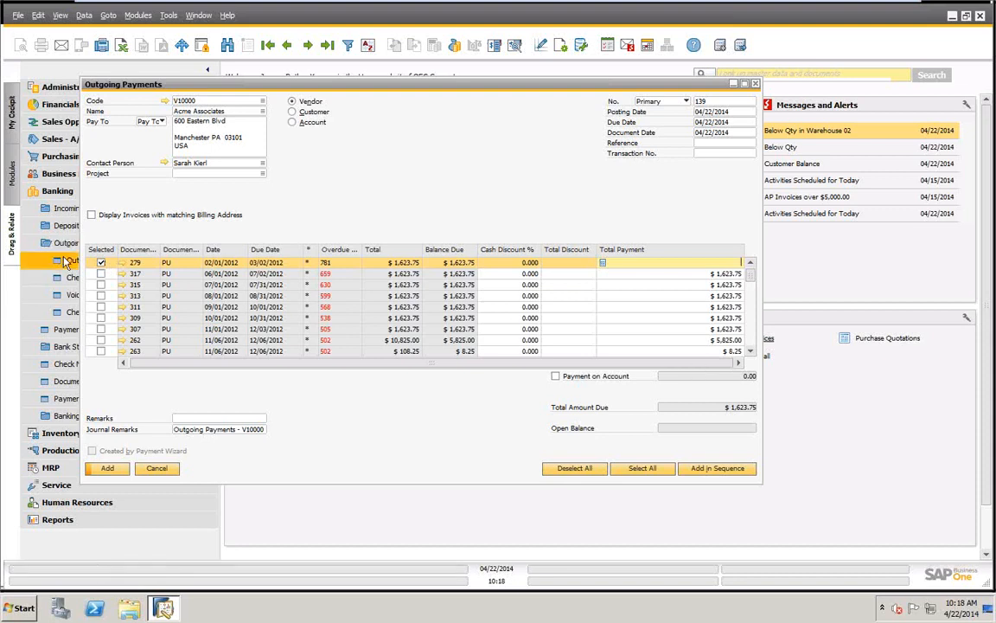
click(101, 263)
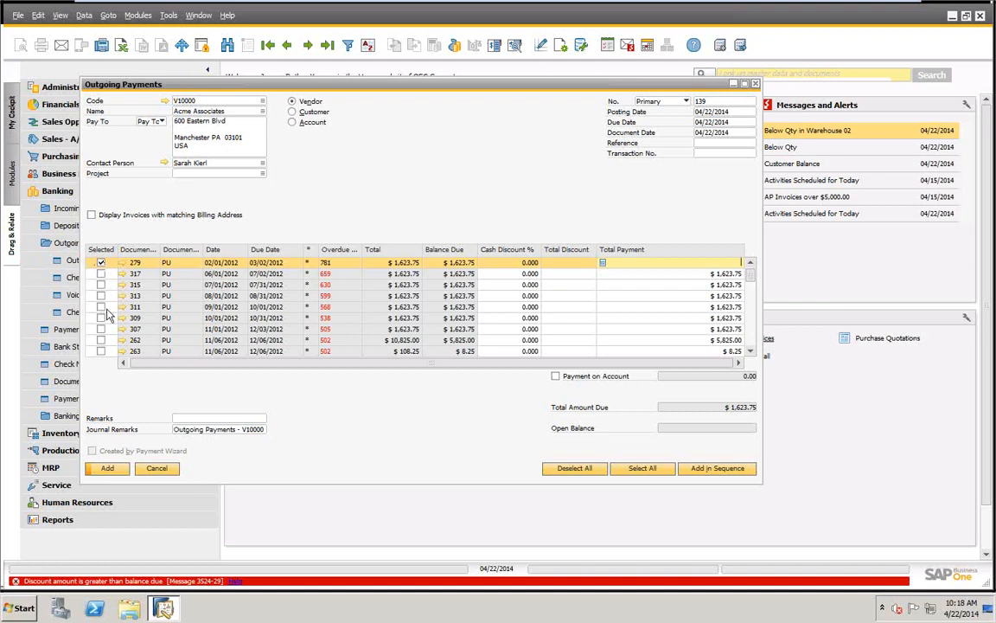
click(156, 467)
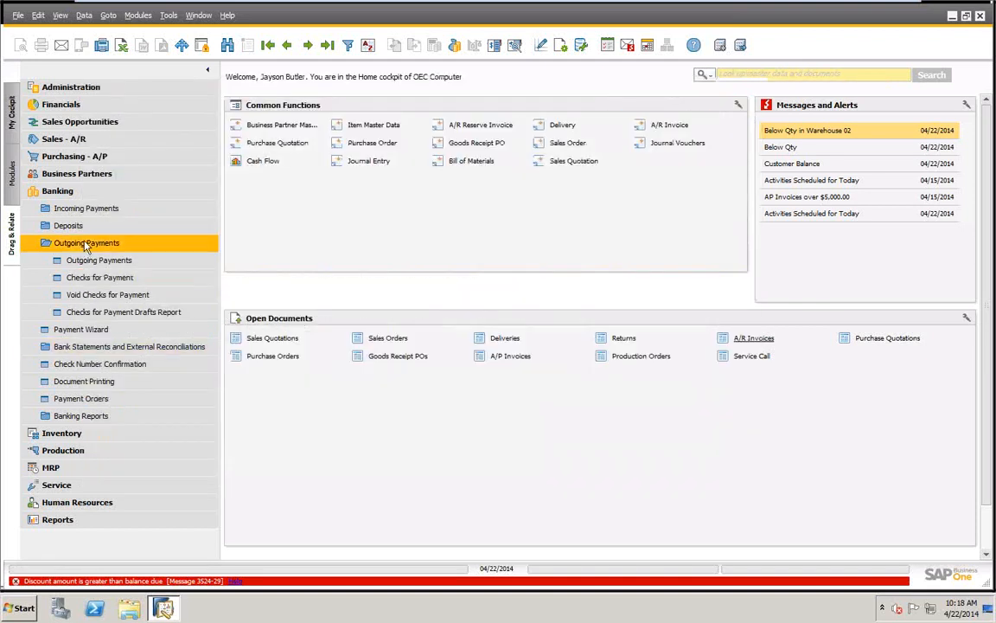
Start a new outgoing payment for vendor Acme Associates and select invoice 279, leaving Payment on Account off
click(132, 259)
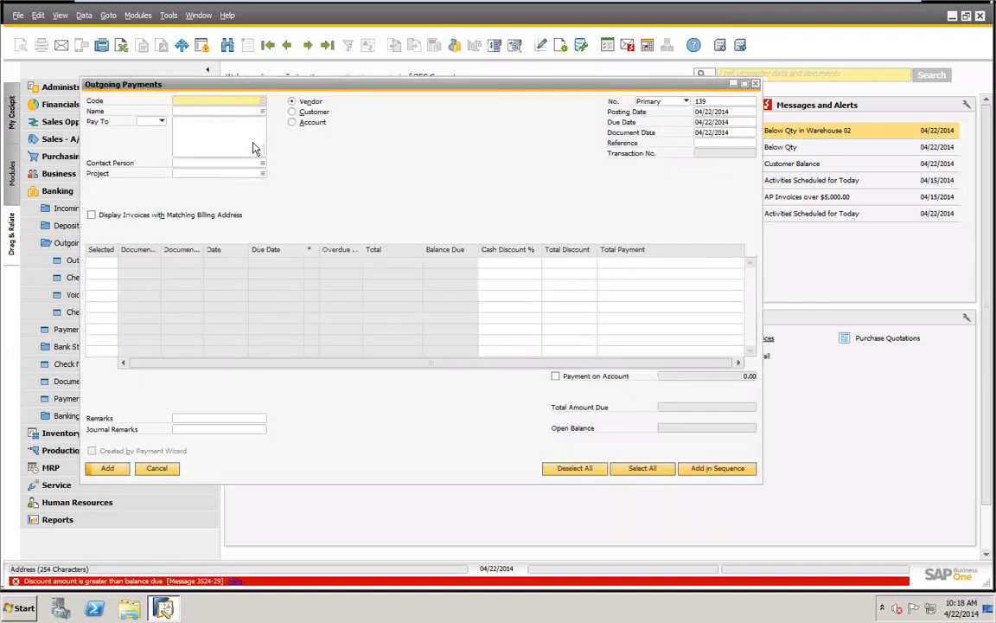
key(Tab)
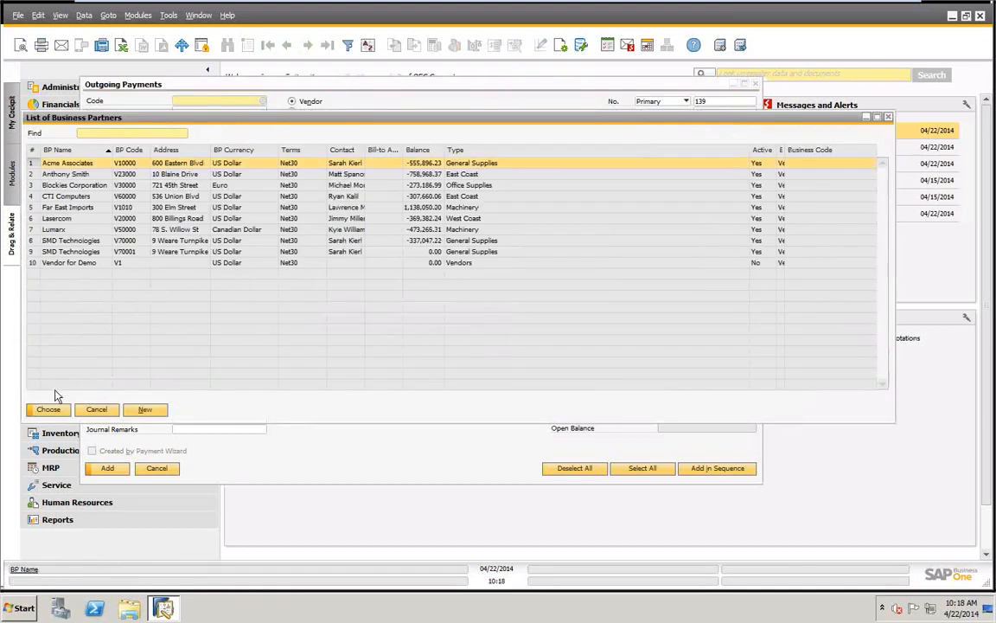
click(53, 412)
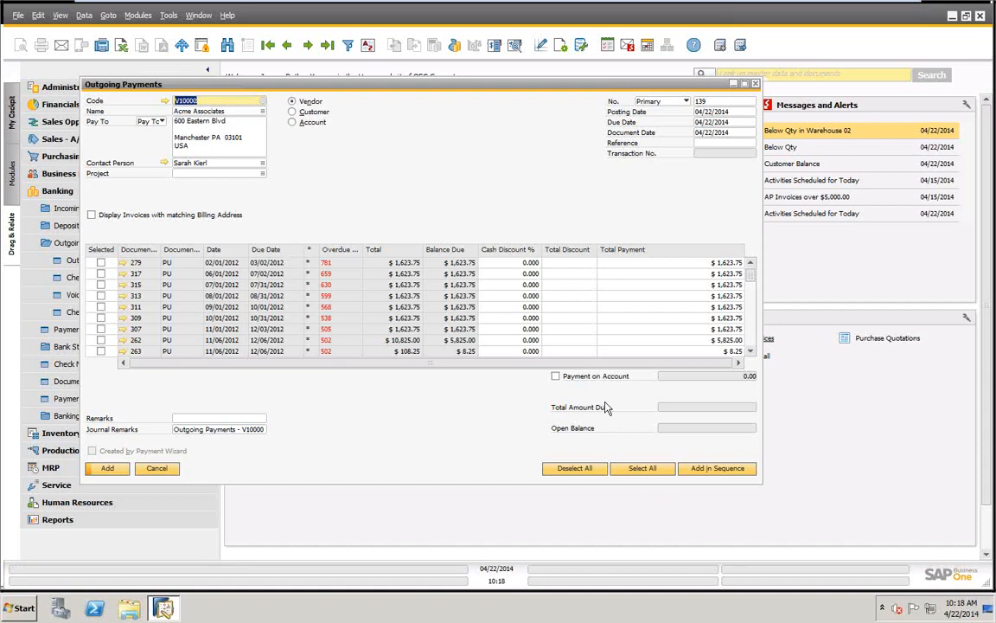
click(101, 262)
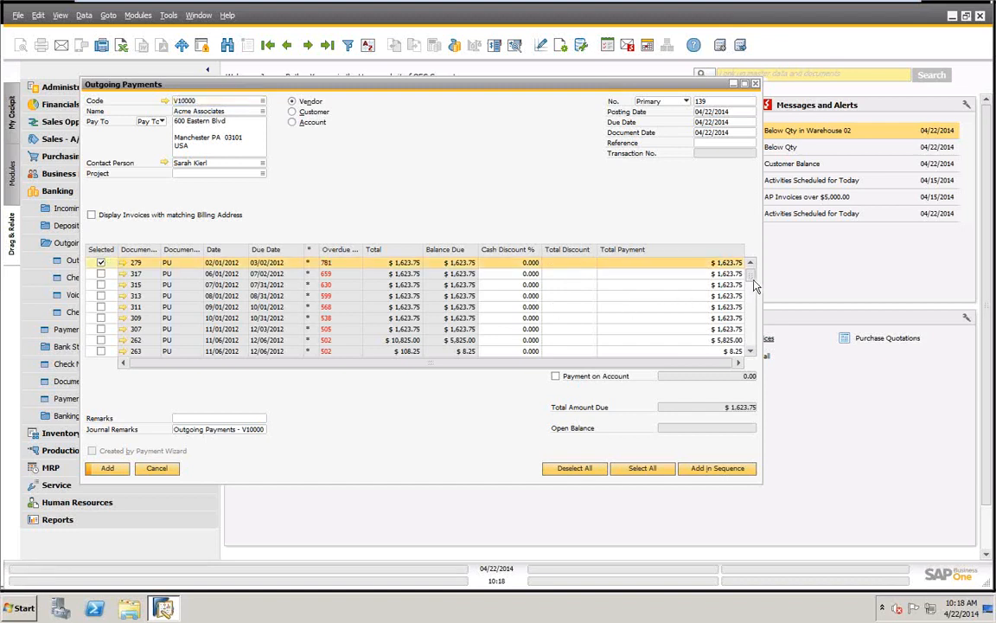
scroll(751, 264, down, 5)
scroll(681, 301, up, 5)
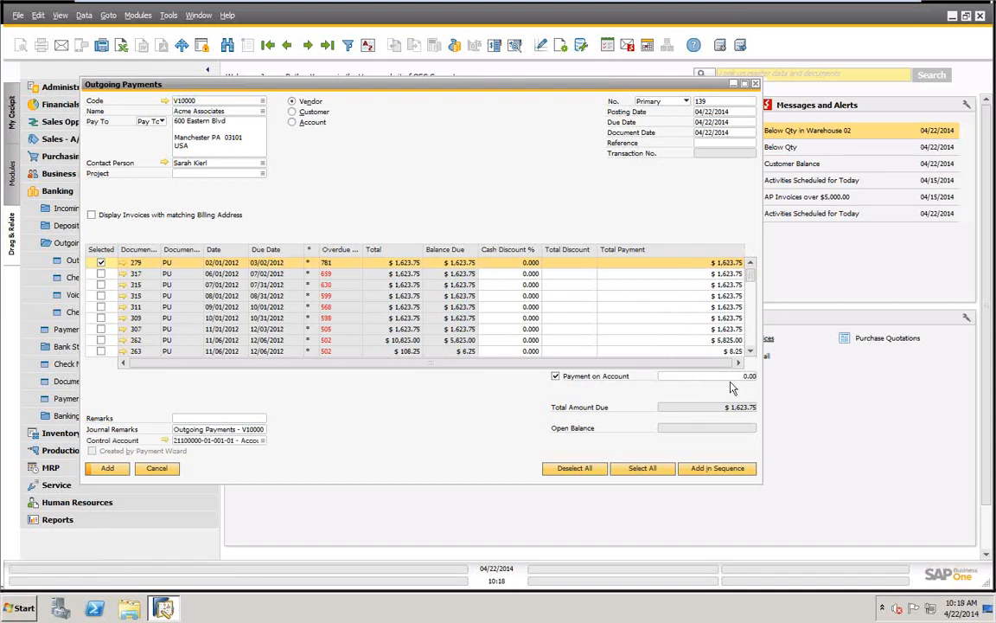
click(555, 376)
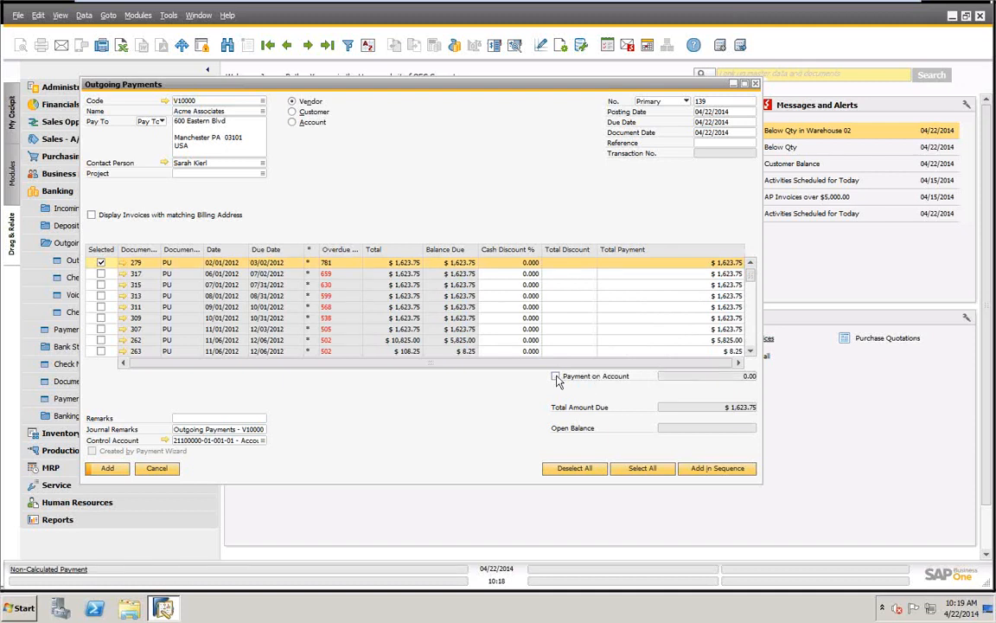
In the payment means, set up a bank transfer dated 04/22/2014 with a total of $2,000
right_click(478, 155)
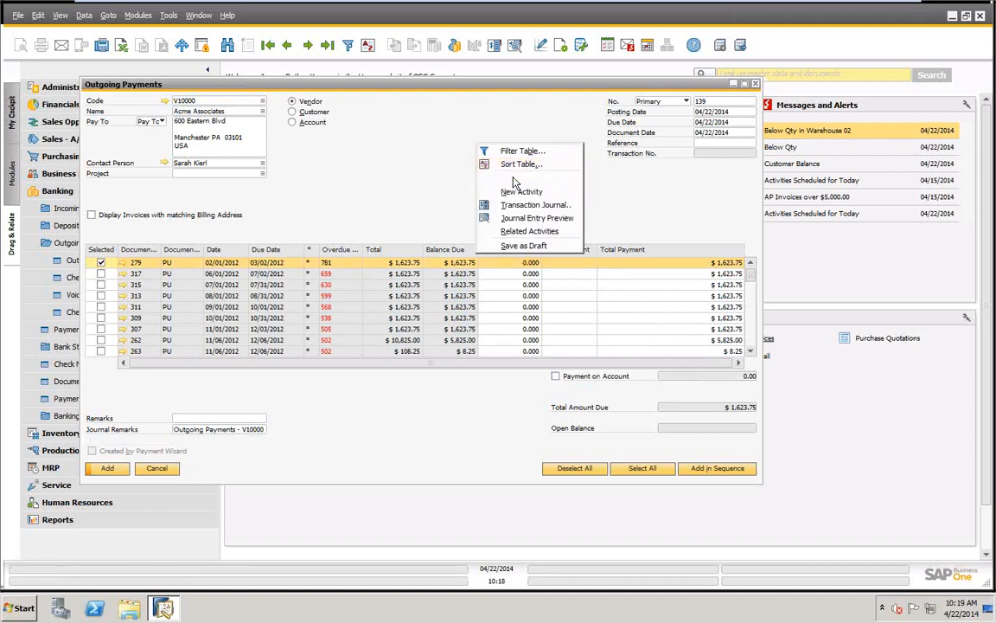
click(491, 179)
drag(225, 239, 314, 145)
text(t)
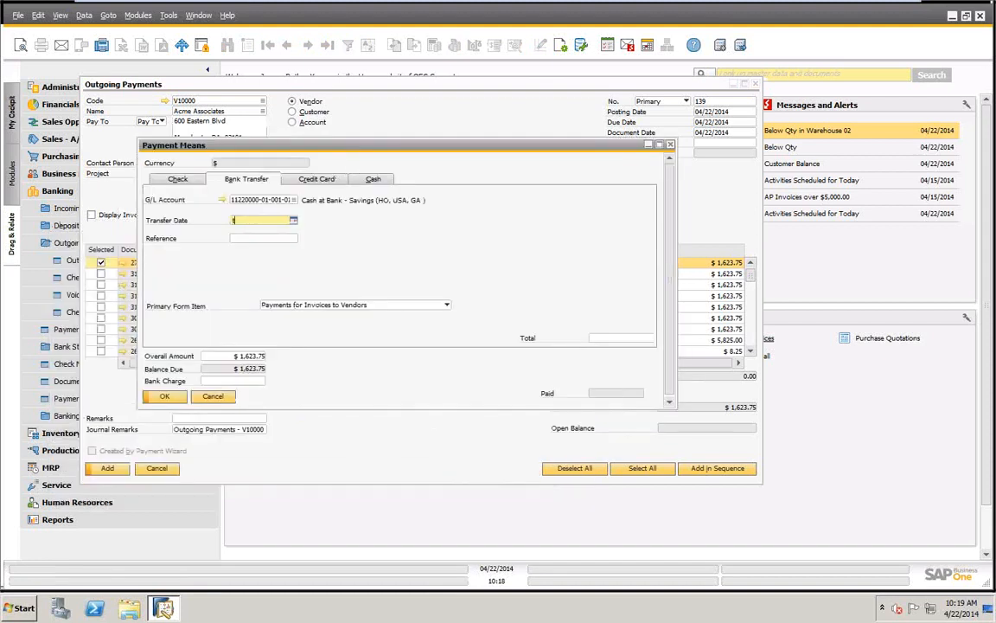
key(Tab)
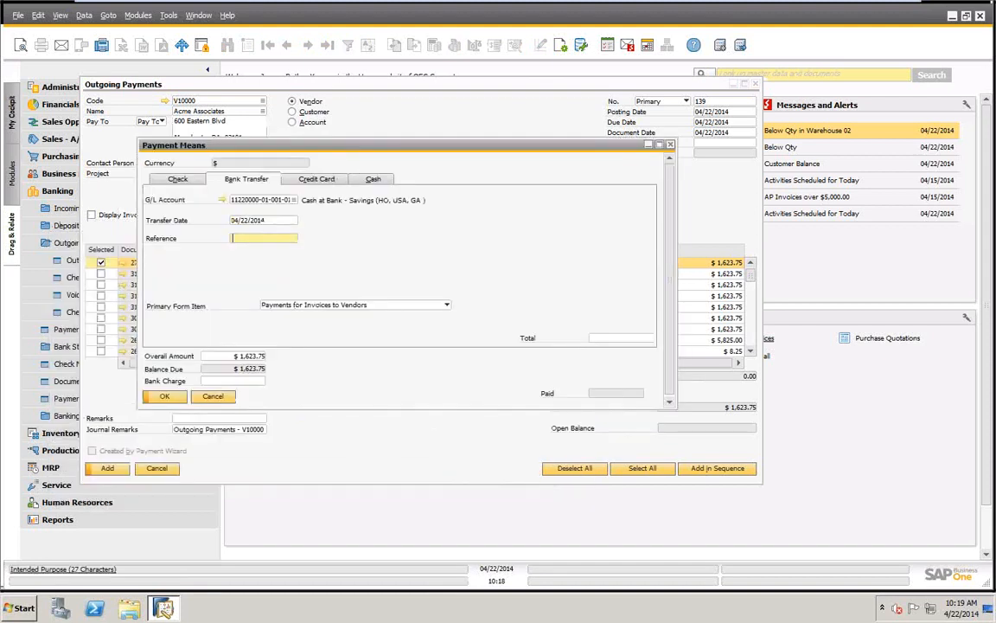
click(620, 338)
text(2,000)
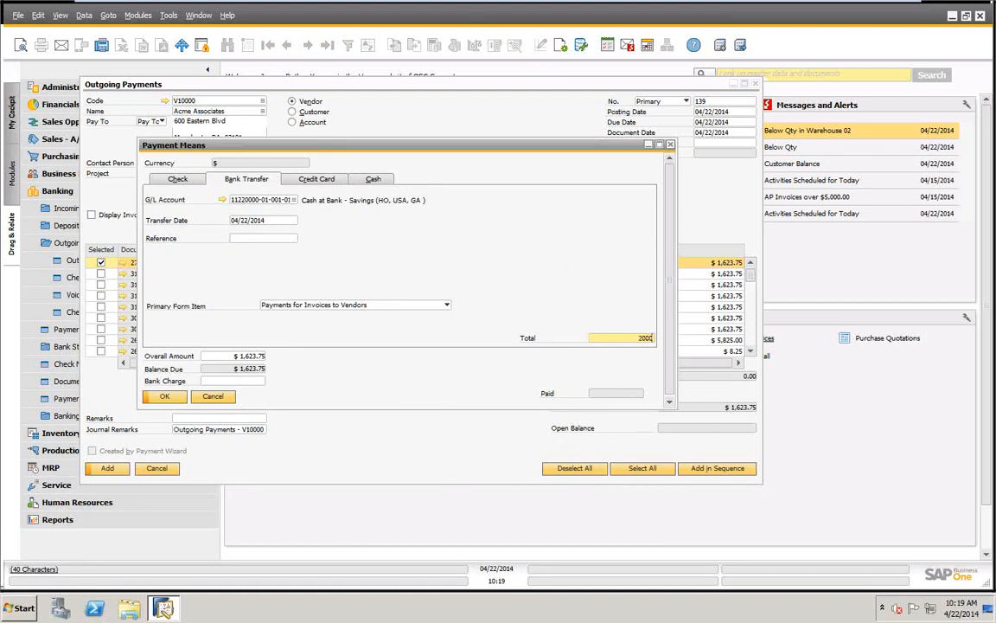
Clear the bank charge so the full $2,000 transfer counts as paid, and confirm the payment means
key(Tab)
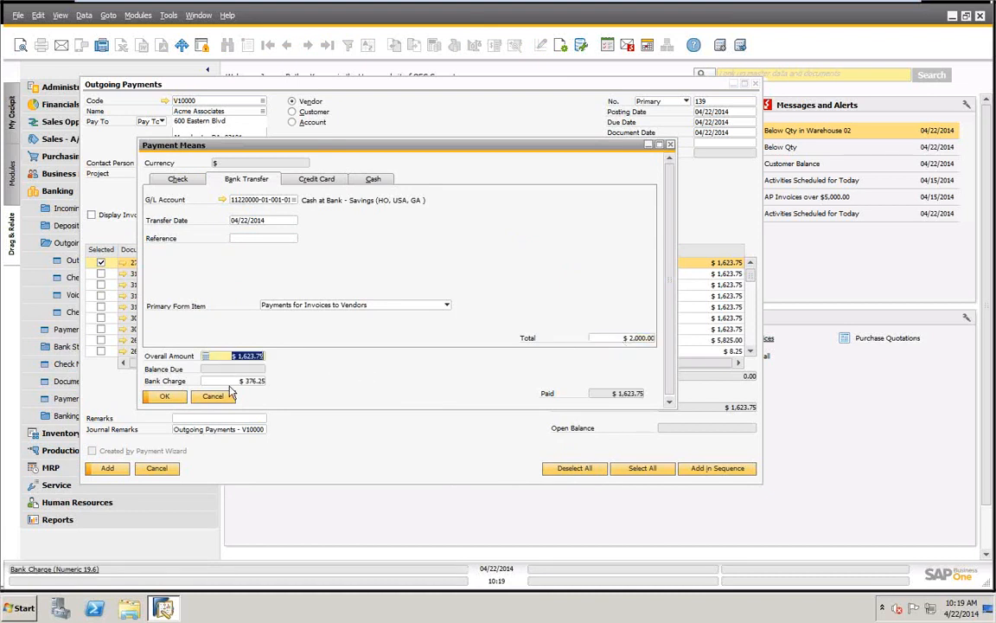
key(Tab)
key(BackSpace)
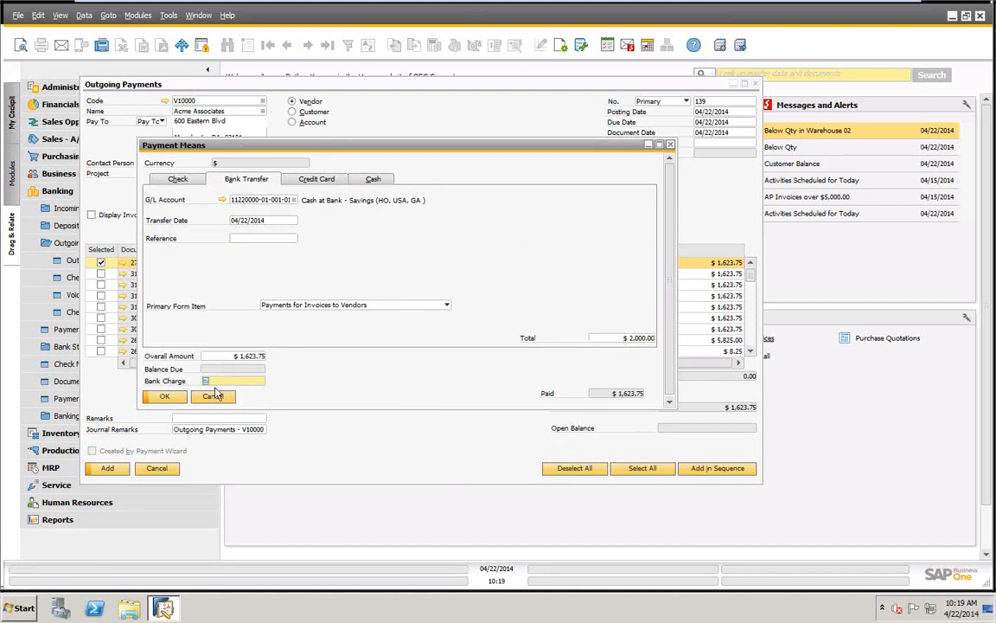
click(164, 397)
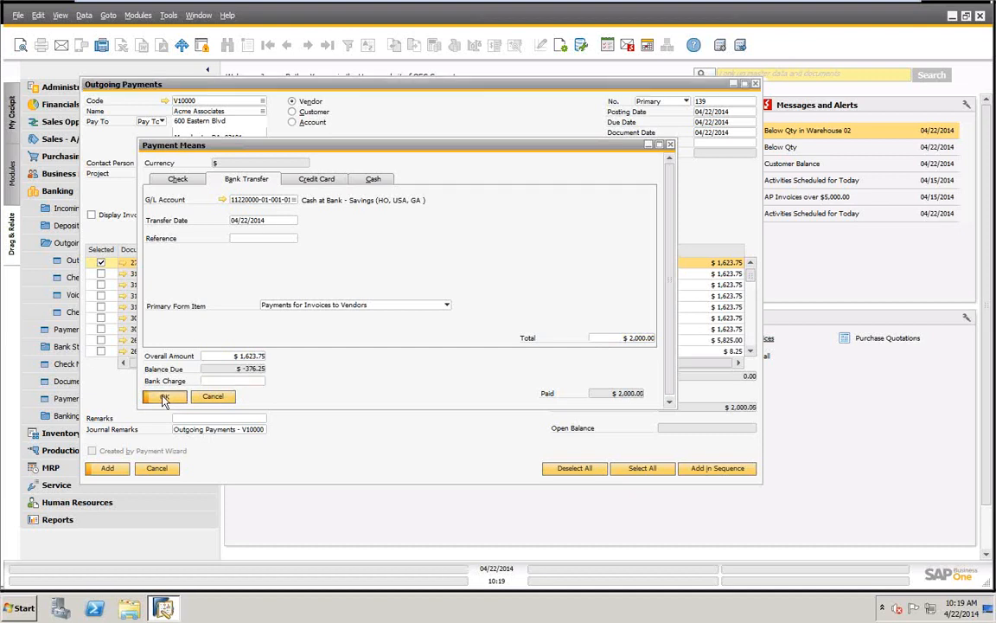
Add the outgoing payment, posting the unmatched amount as a Payment on Account and accepting that the document becomes unchangeable
click(102, 466)
drag(506, 251, 455, 141)
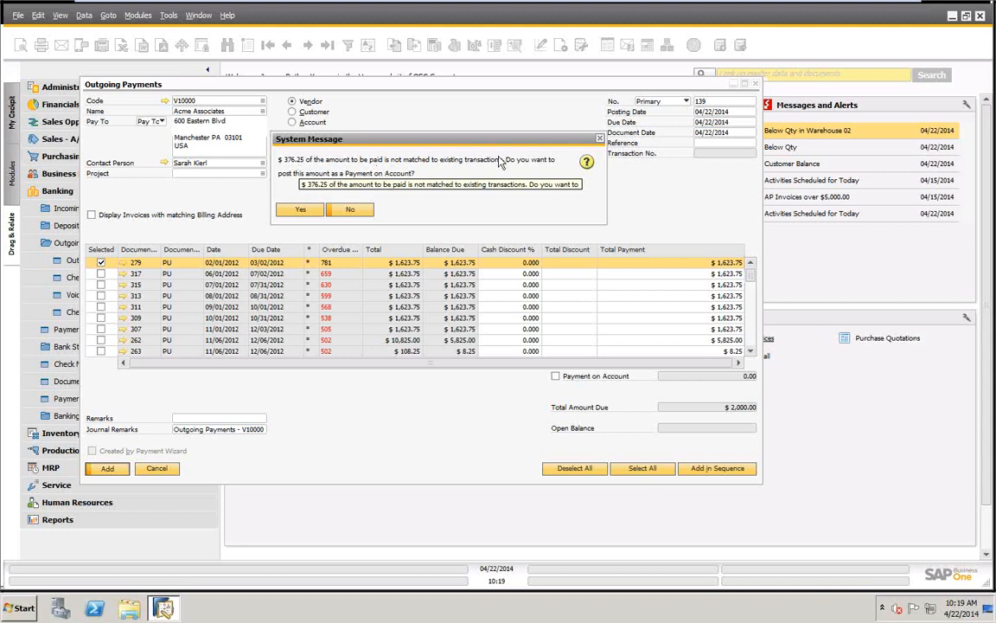
click(299, 211)
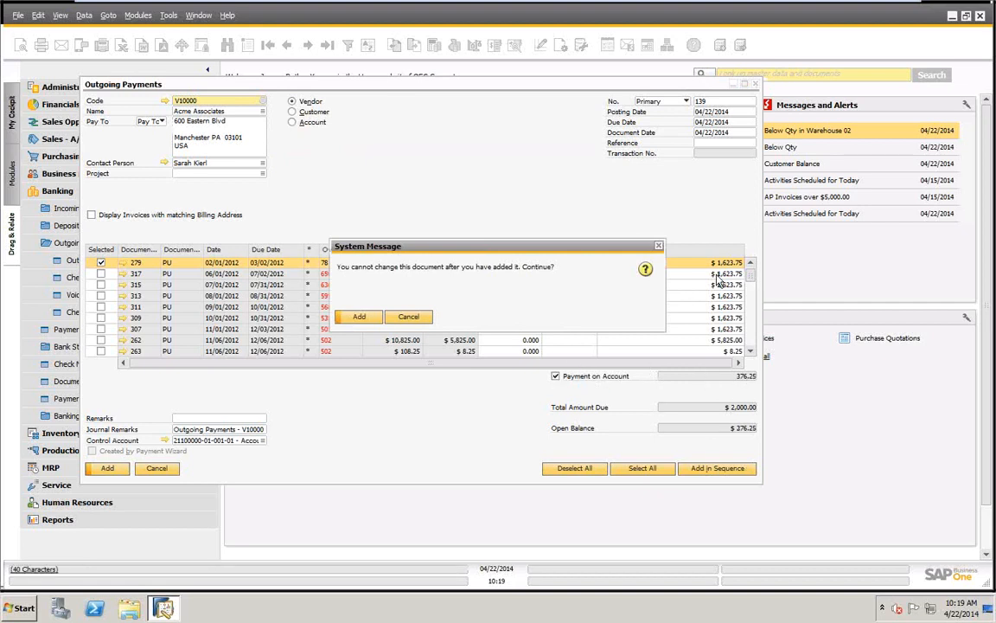
click(361, 317)
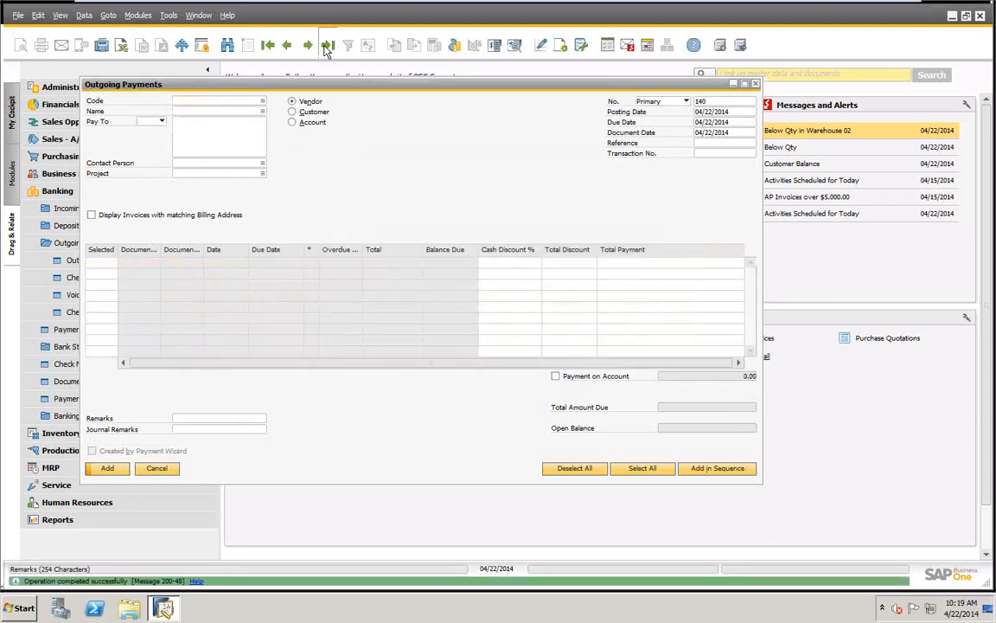
Bring up the last outgoing payment, review its linked A/P invoice 279, and close the invoice
click(326, 47)
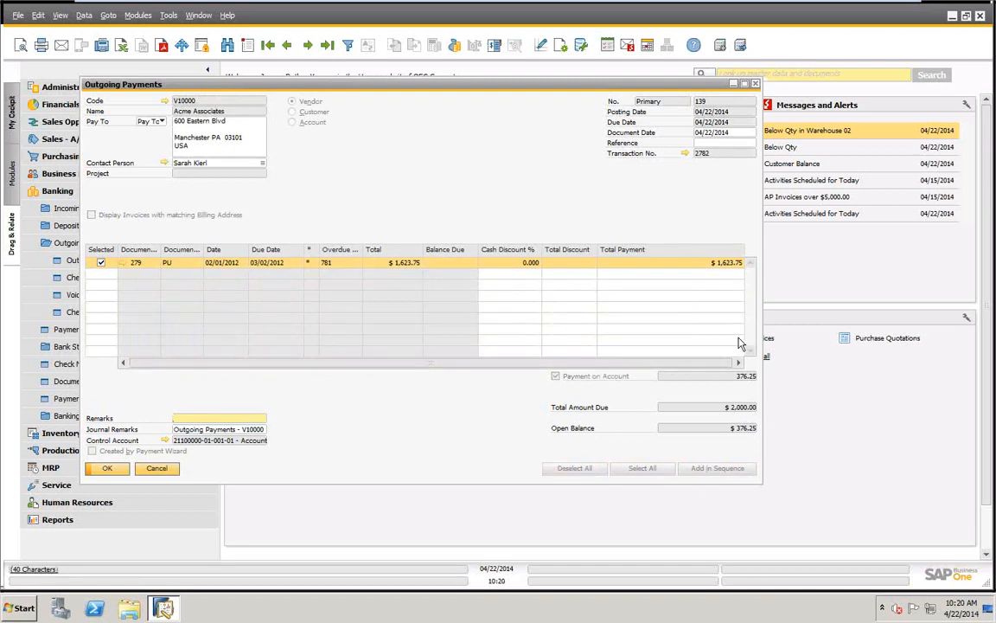
click(123, 264)
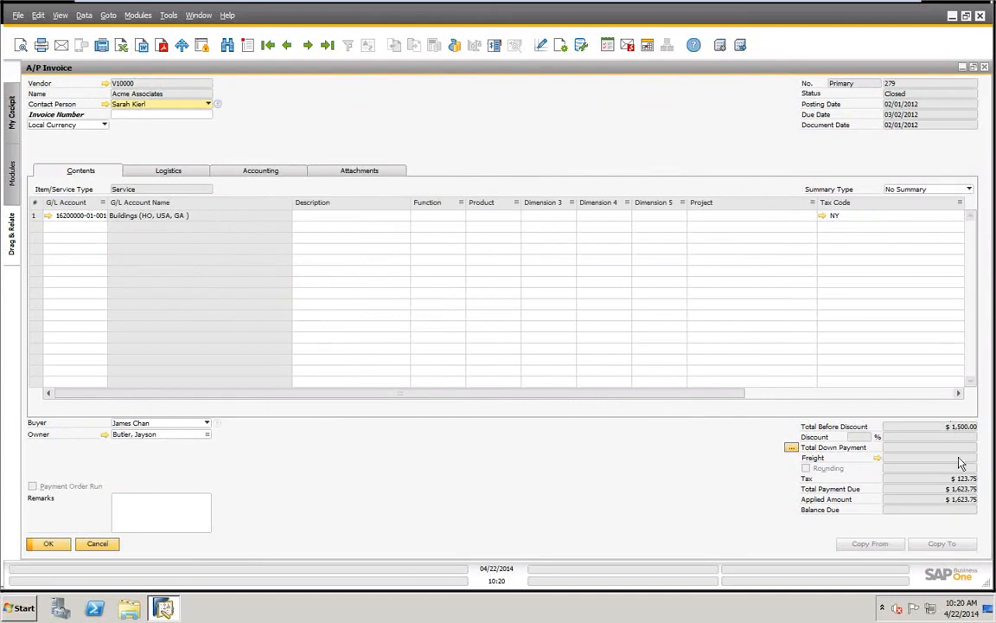
click(96, 544)
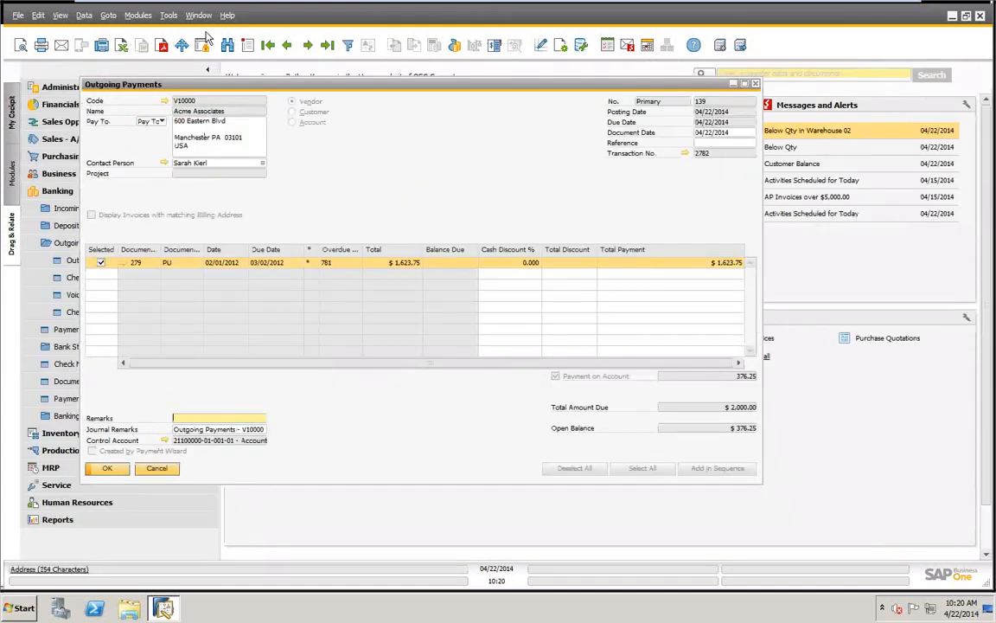
Review Acme Associates' account balance, open payment 139 from its latest entry, and close the payment, balance and vendor record
click(165, 102)
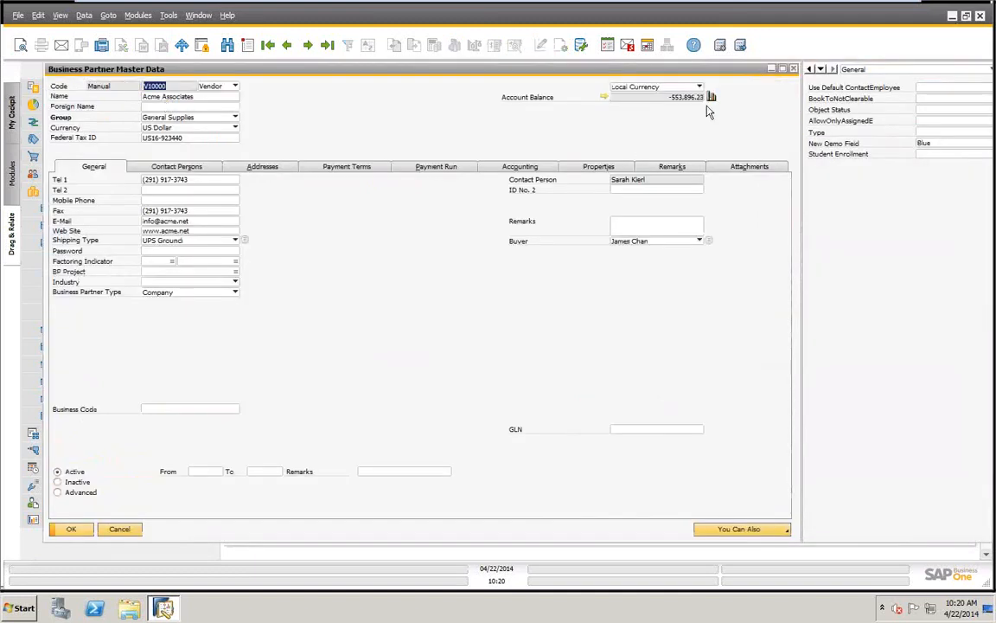
click(603, 98)
drag(689, 167, 694, 370)
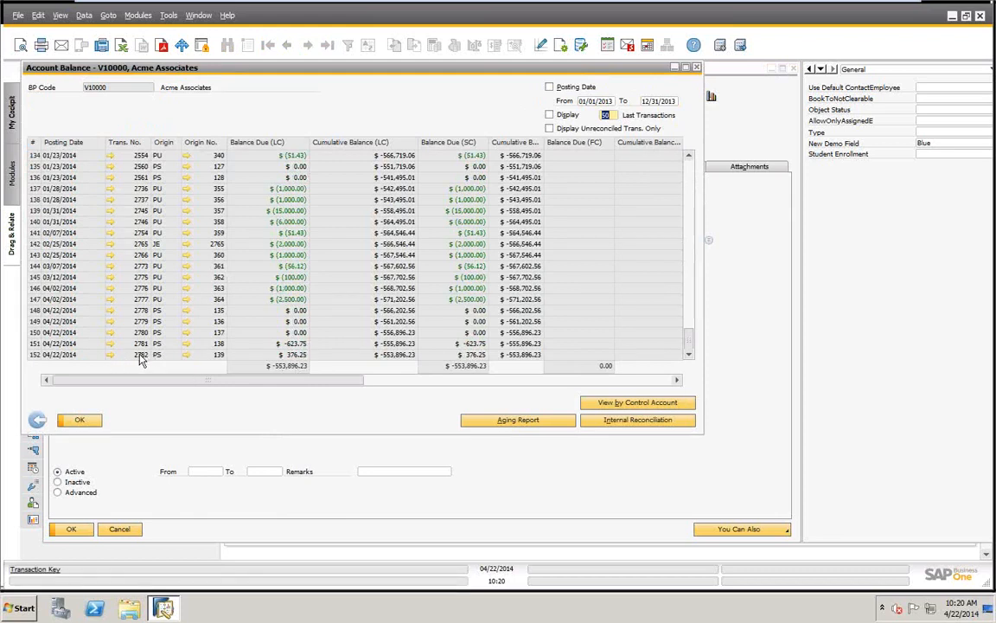
click(185, 354)
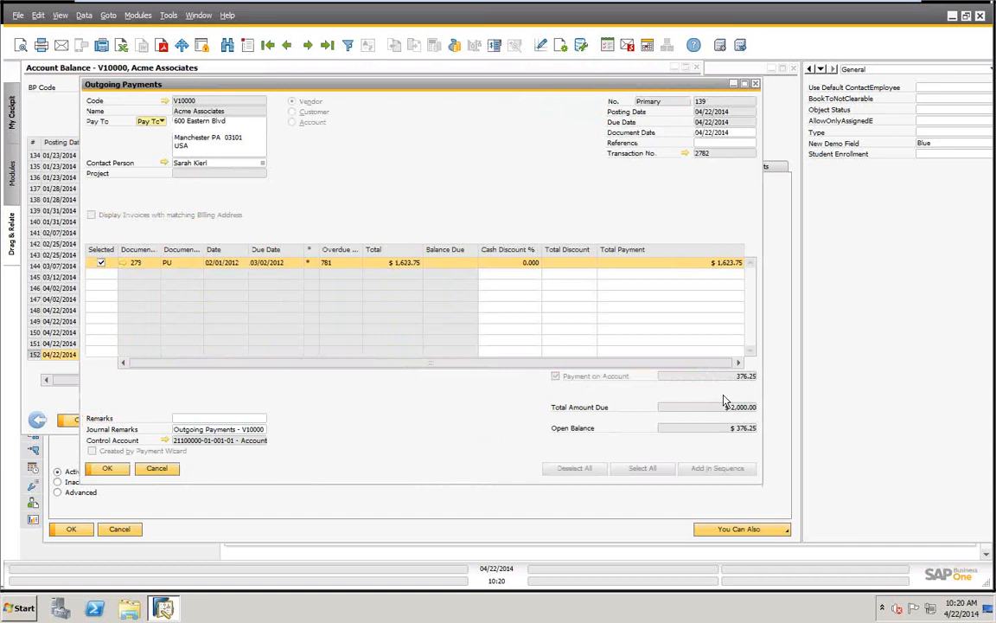
click(157, 467)
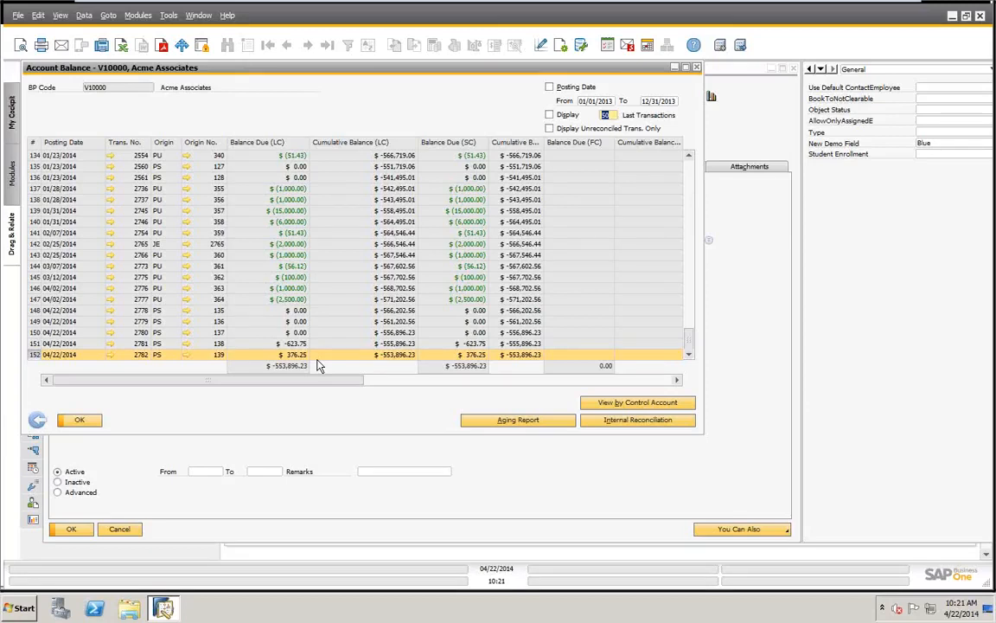
click(74, 419)
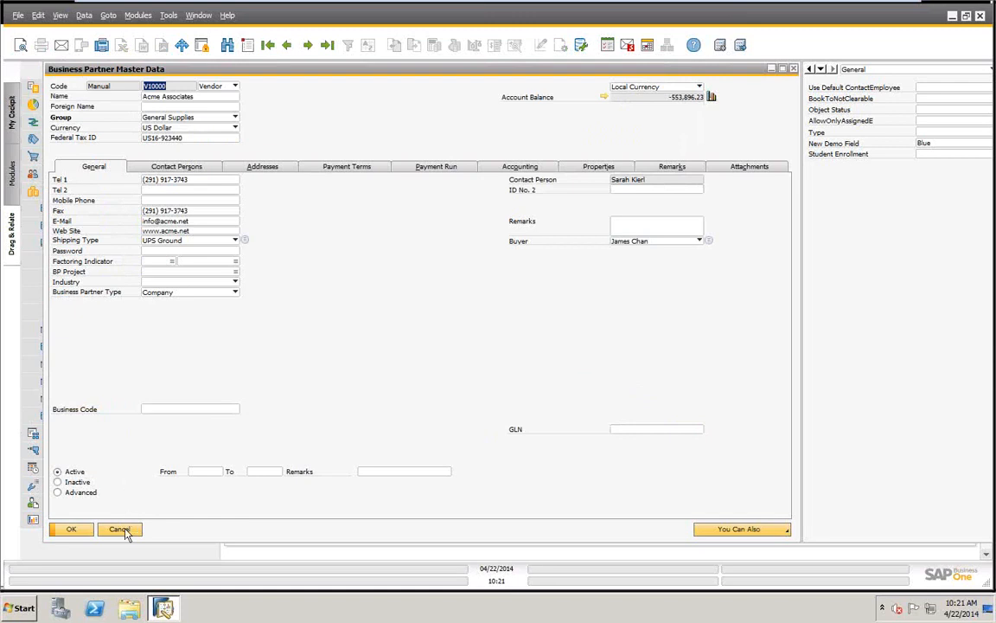
click(119, 528)
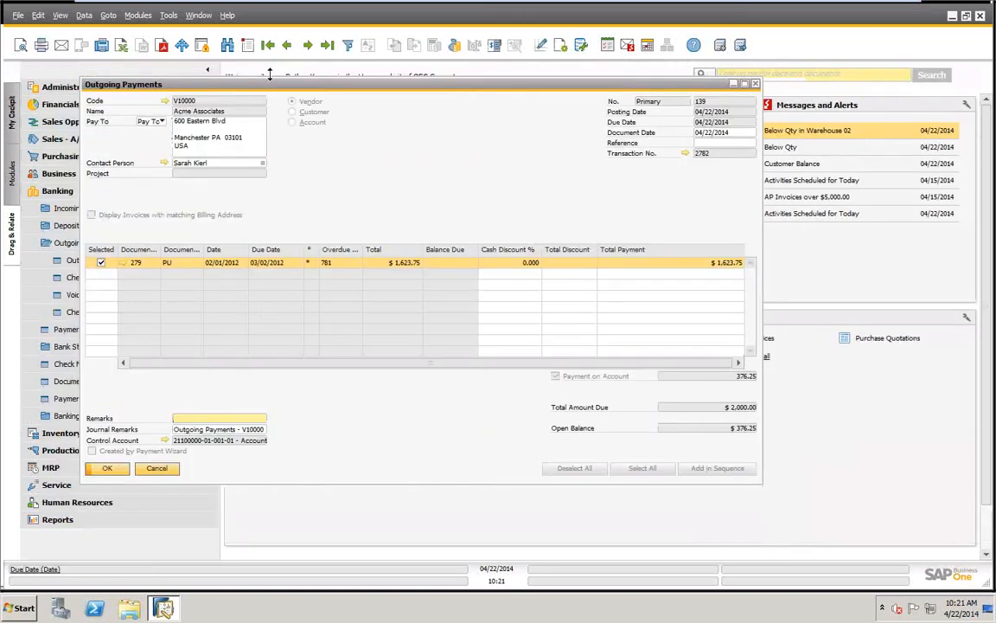
Start a new outgoing payment for vendor Acme Associates
click(248, 46)
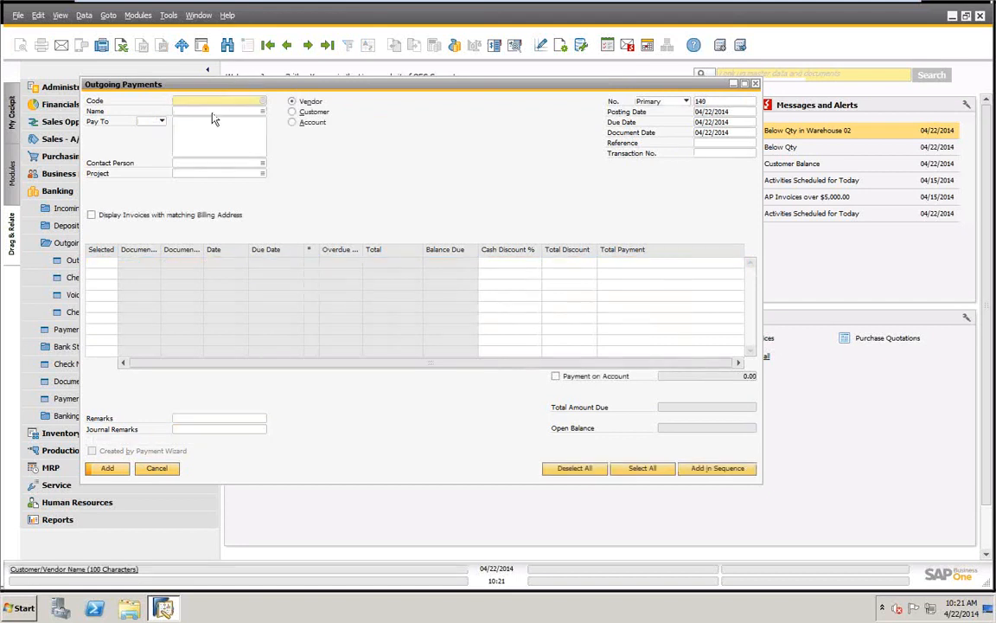
key(Tab)
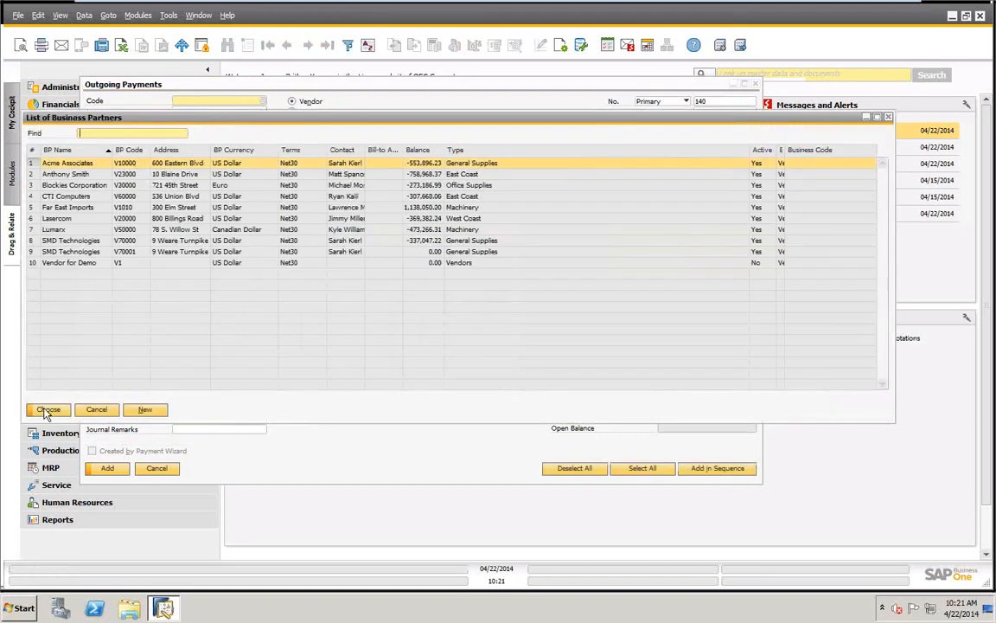
click(48, 410)
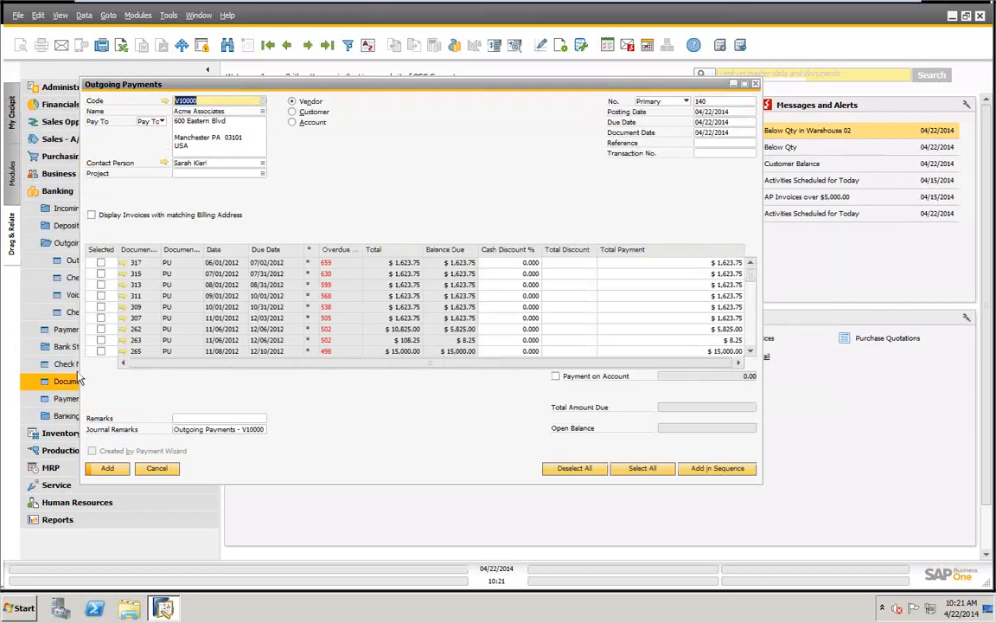
Try selecting invoices 317, 311 and 307 individually, and clear all three selections
click(100, 262)
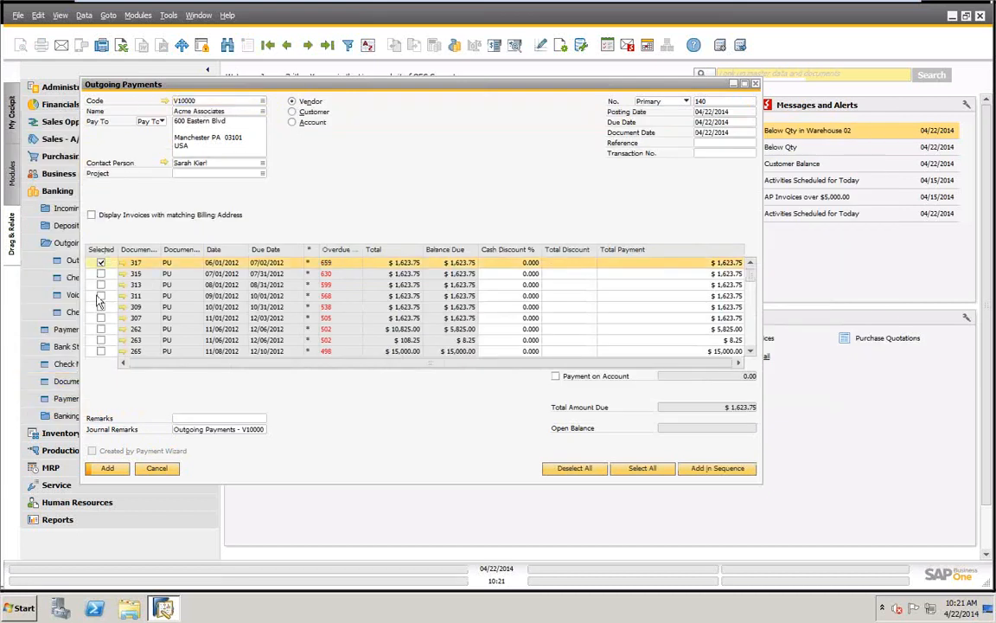
click(101, 296)
click(100, 318)
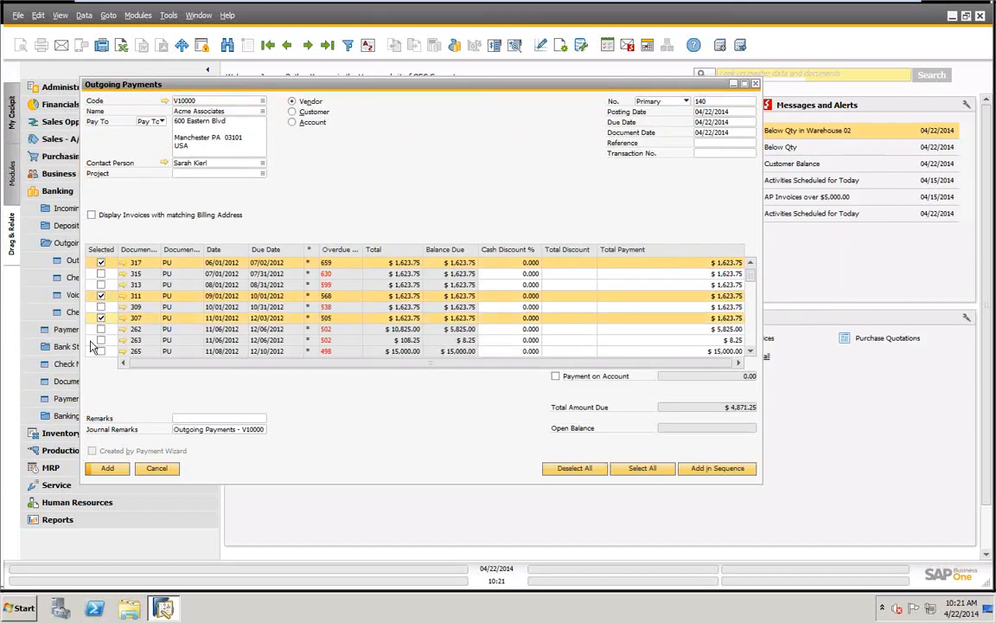
click(101, 317)
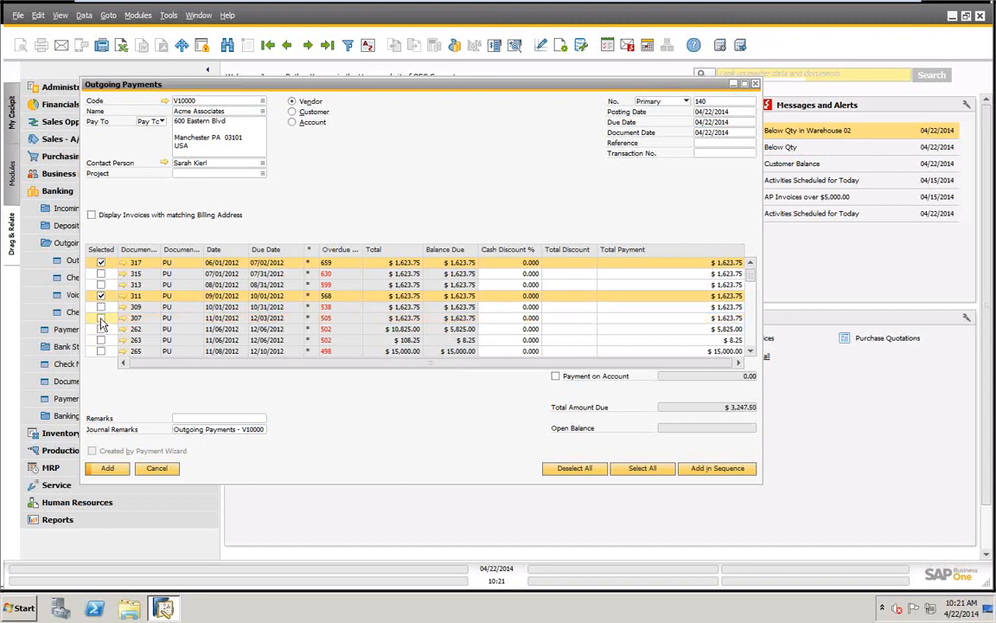
click(101, 295)
click(100, 262)
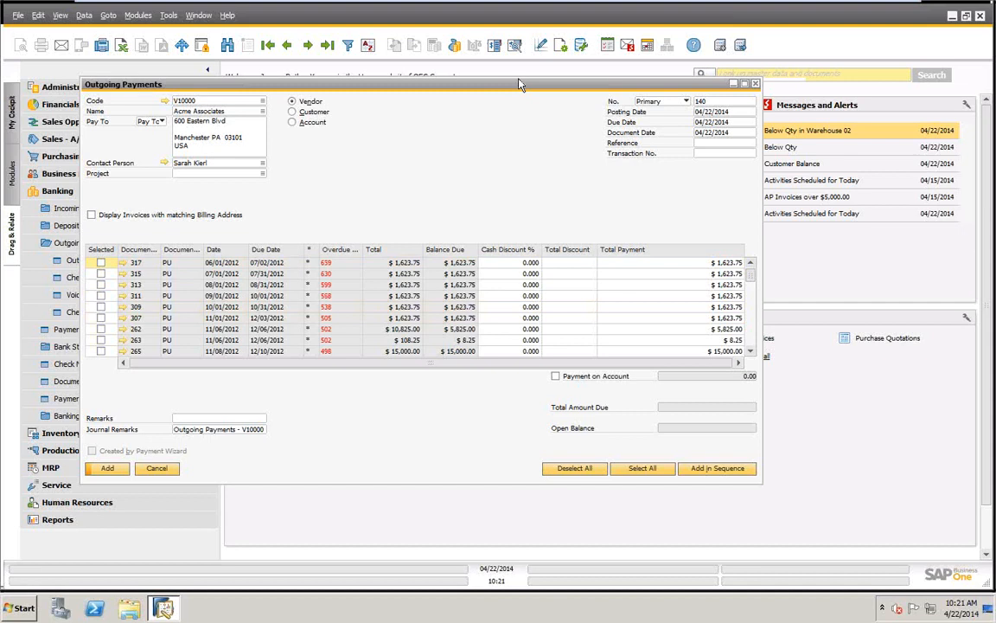
In the payment means, set up a bank transfer dated 04/22/2014 with a total of $10,000 and confirm it
right_click(437, 148)
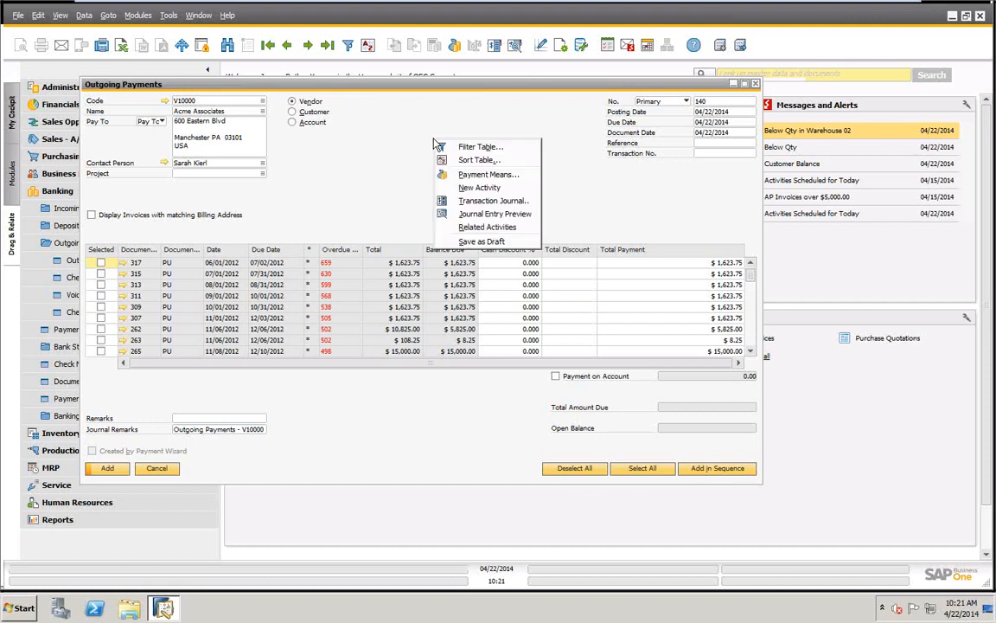
click(463, 176)
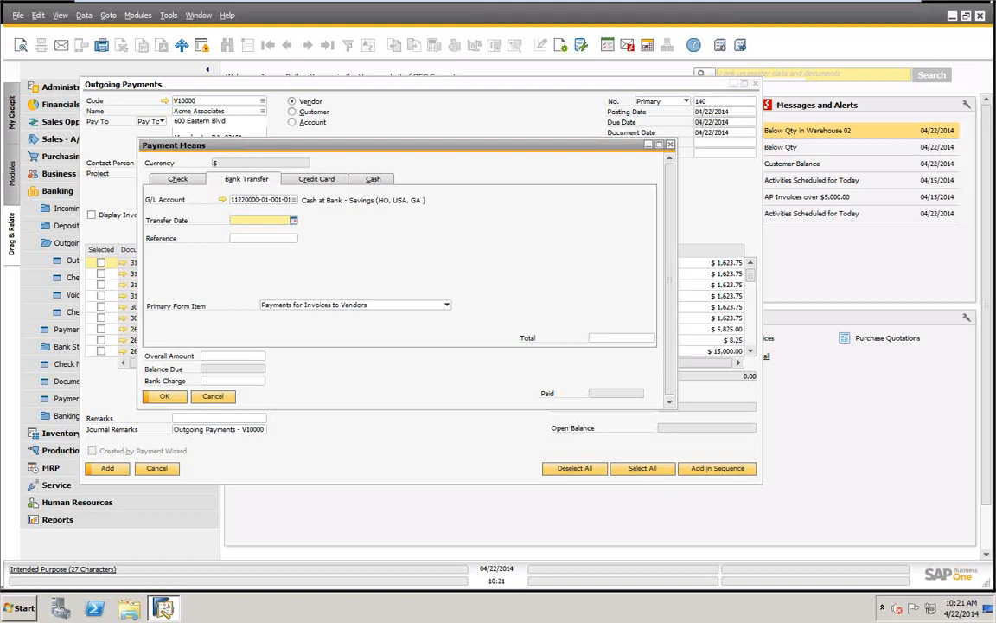
key(Tab)
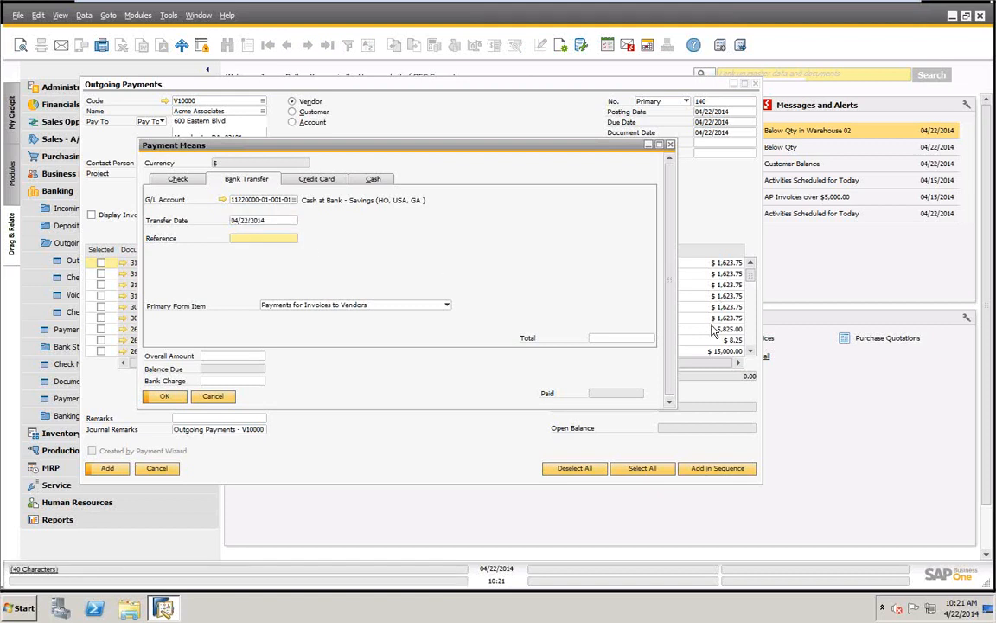
click(649, 337)
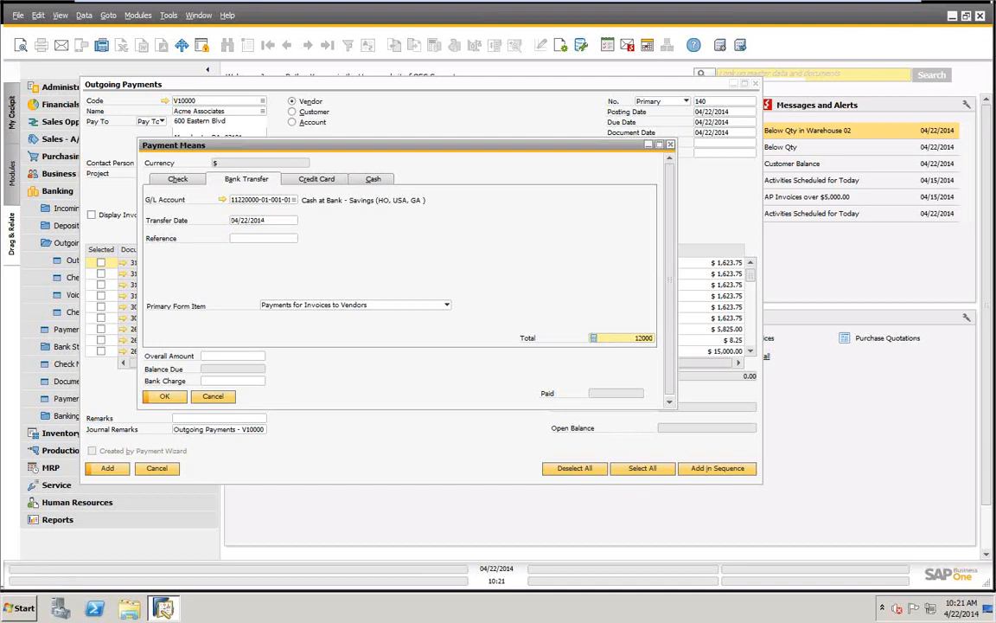
key(BackSpace)
key(BackSpace)
text(0)
key(Tab)
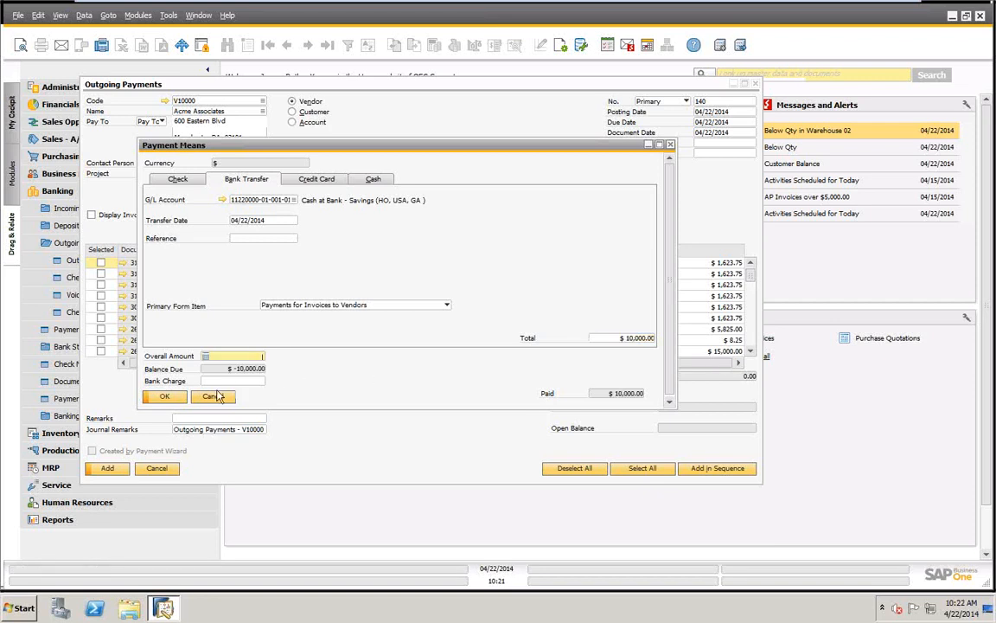
click(166, 397)
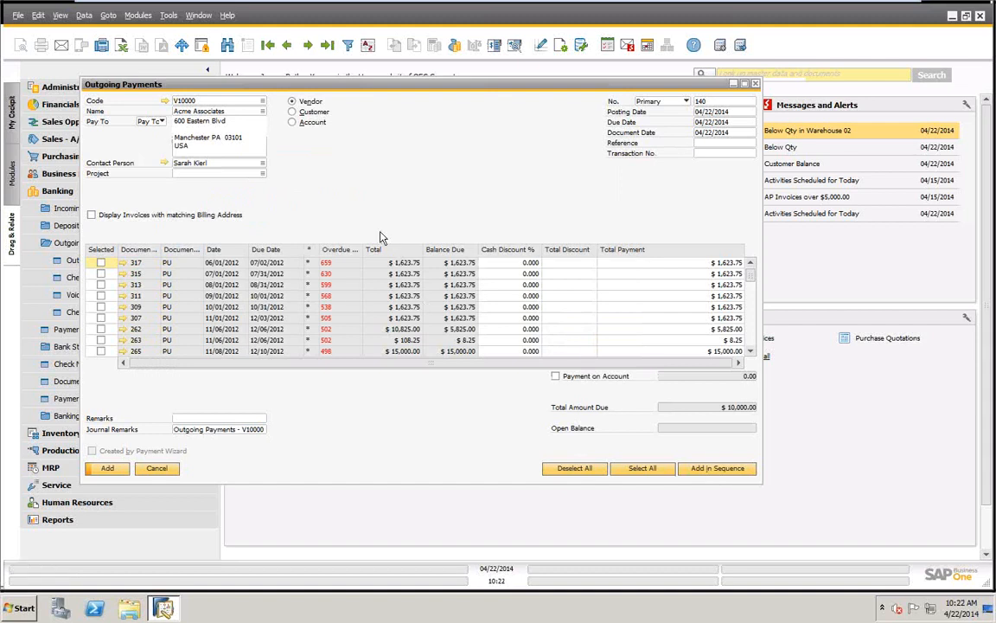
Look over the vendor's open documents and allocate the $10,000 to them in sequence
scroll(752, 287, down, 1)
drag(752, 287, 754, 351)
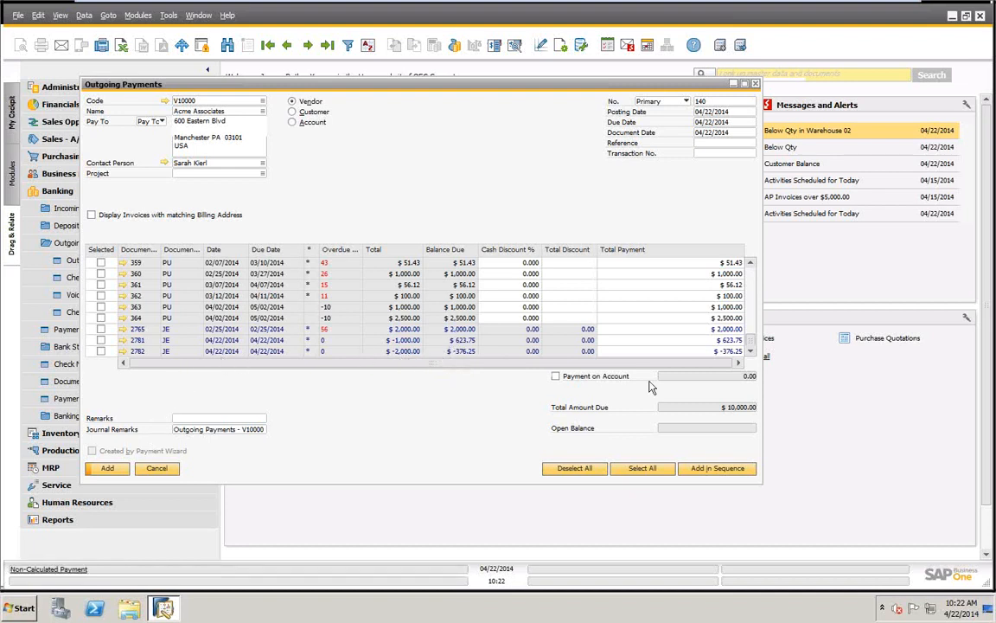
scroll(675, 298, up, 5)
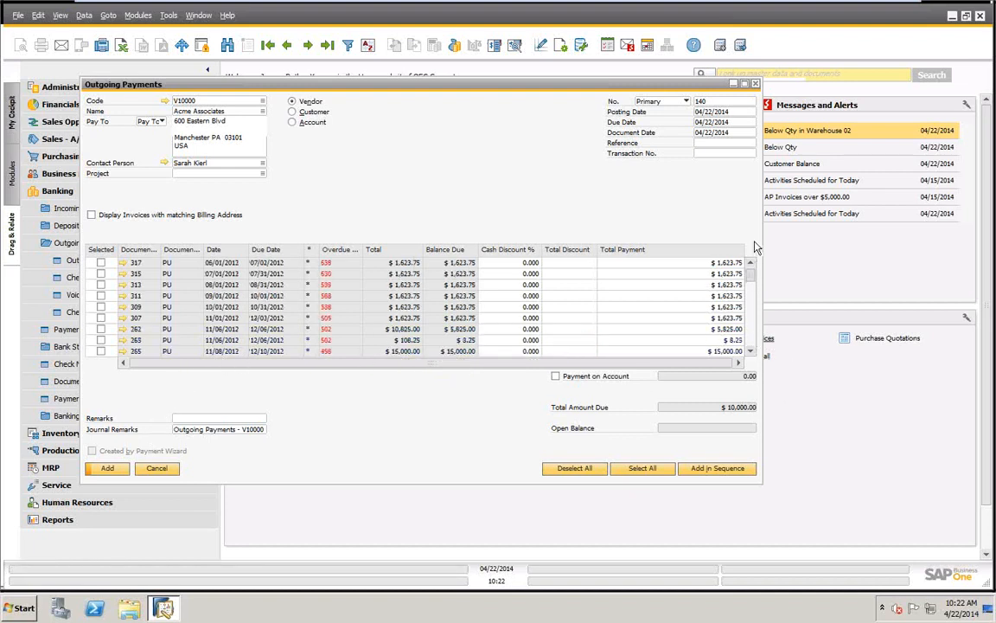
click(720, 467)
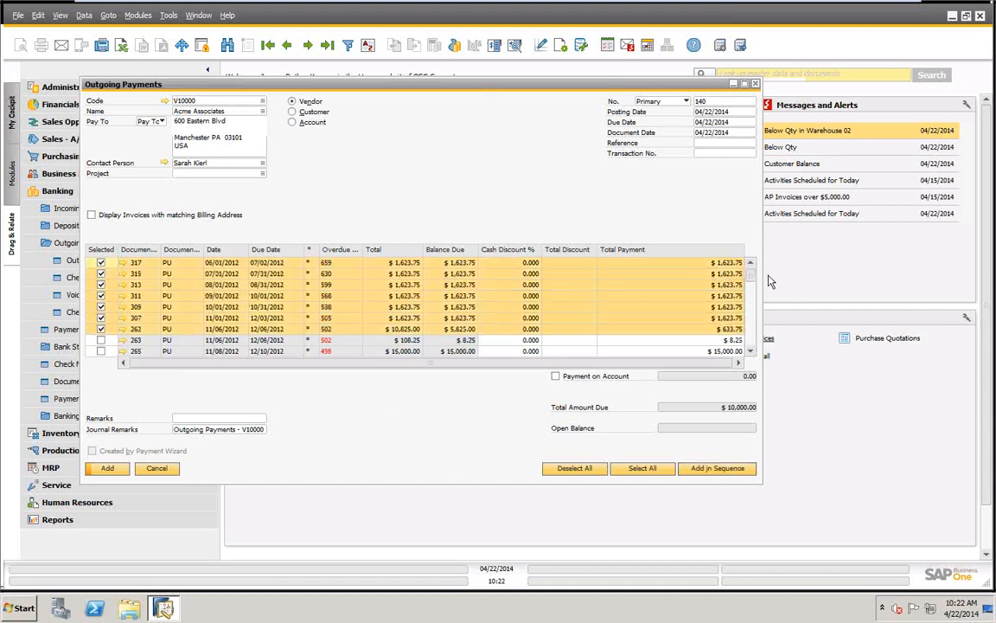
Check which of the vendor's open documents the $10,000 is allocated to, and add the outgoing payment
drag(749, 275, 754, 362)
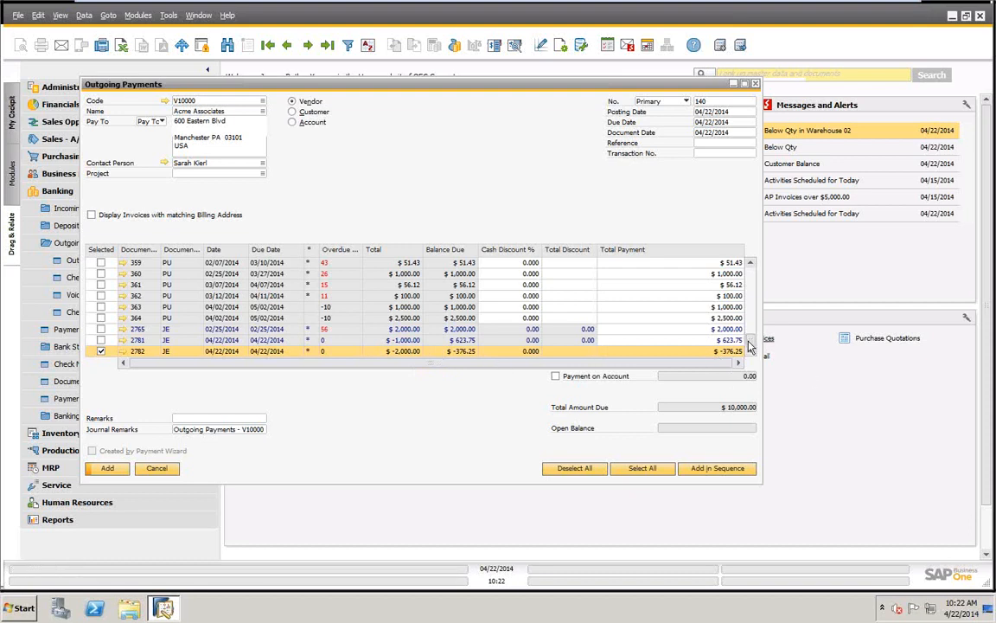
drag(753, 341, 756, 247)
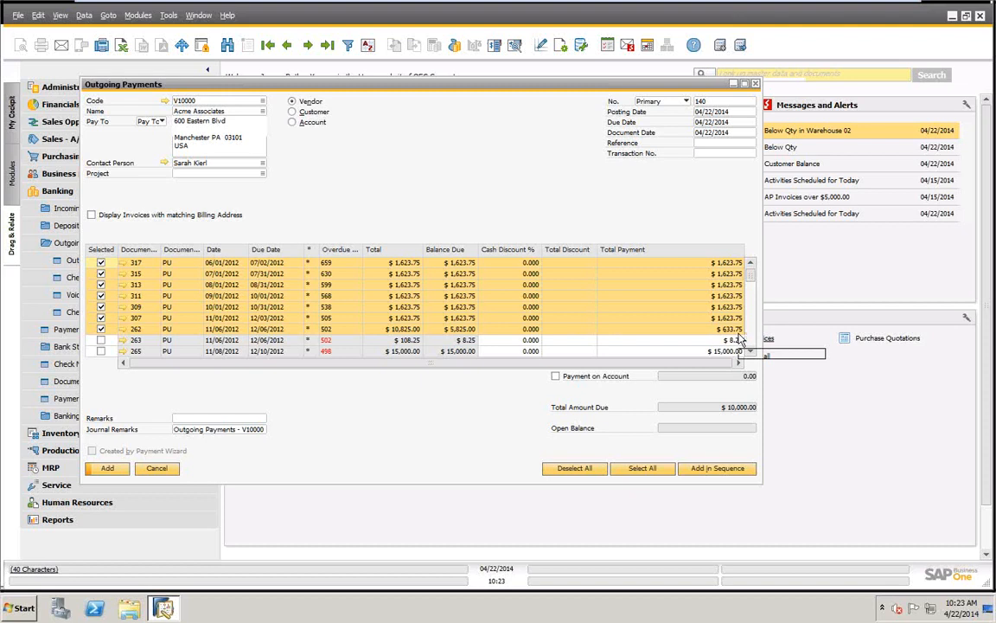
scroll(346, 320, down, 3)
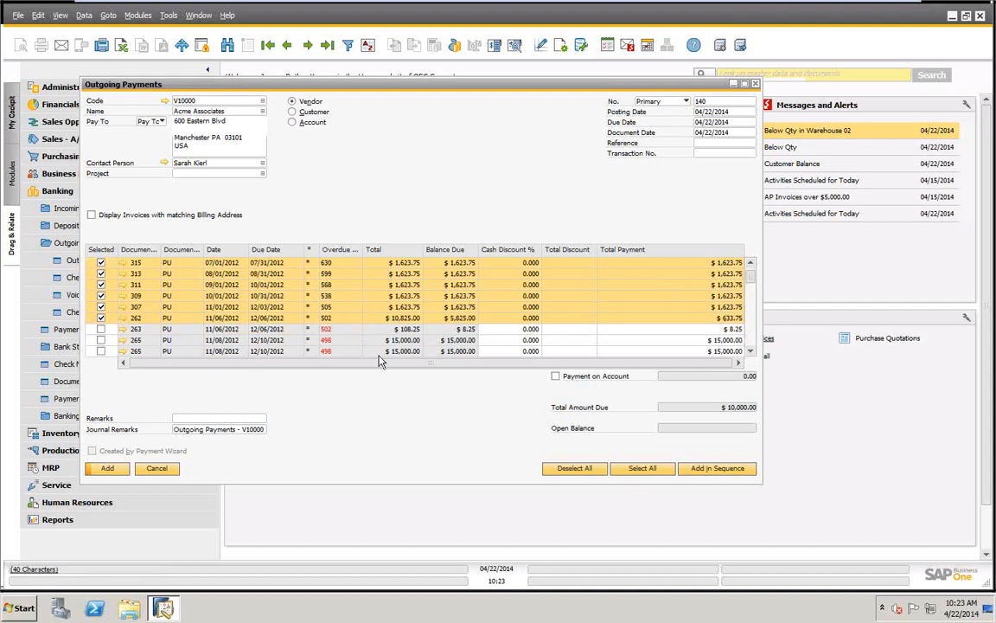
scroll(379, 360, down, 8)
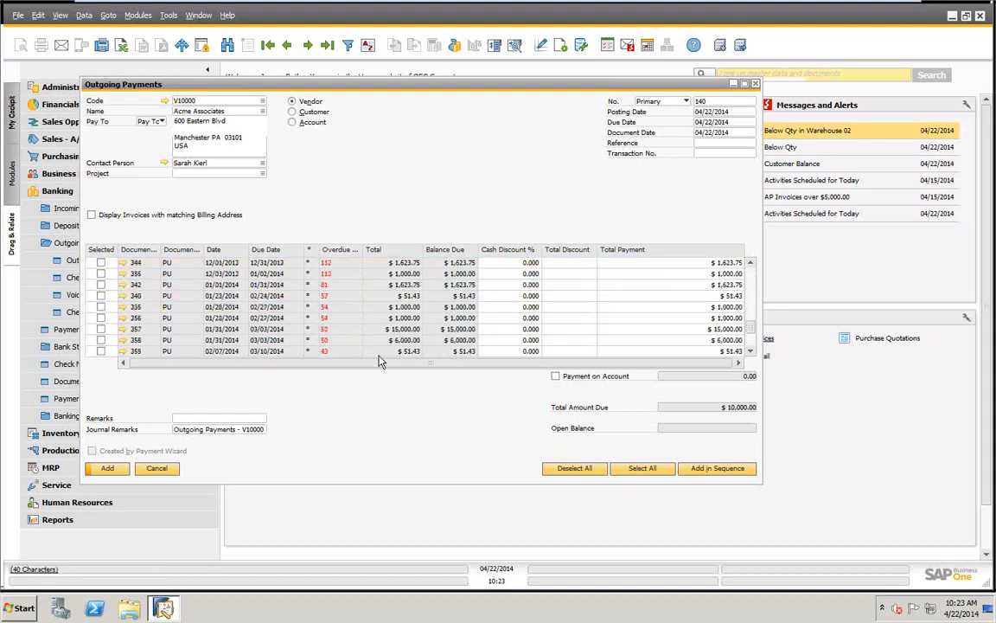
scroll(379, 360, up, 10)
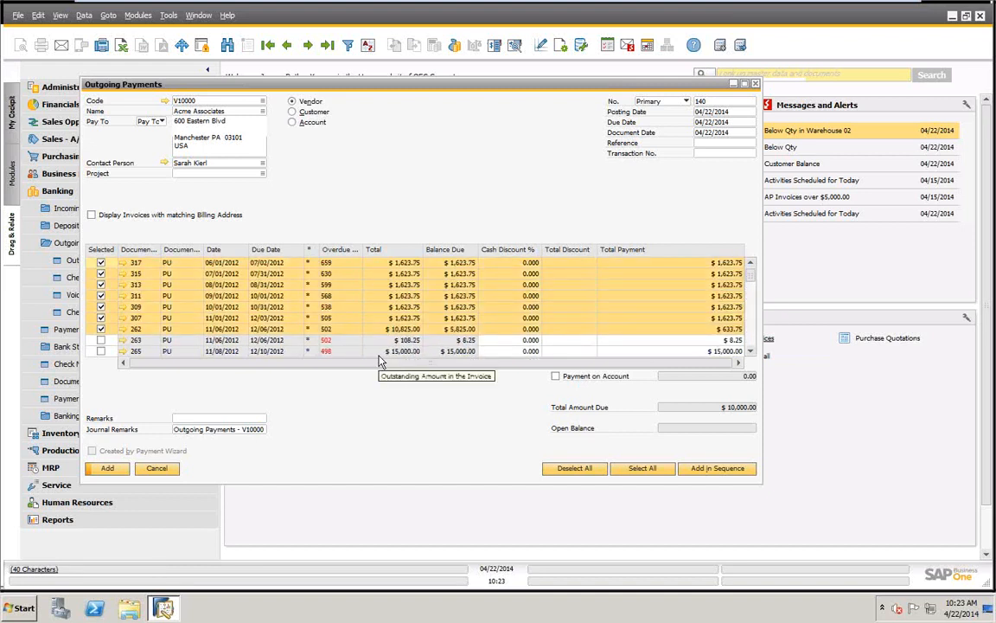
scroll(379, 360, down, 4)
scroll(379, 360, up, 3)
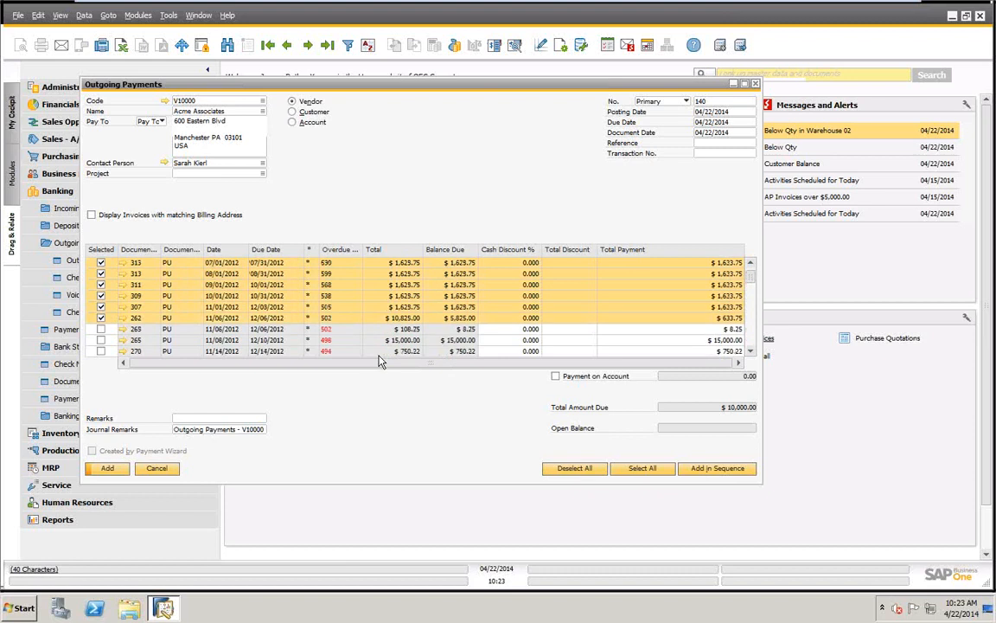
scroll(378, 361, up, 1)
click(108, 467)
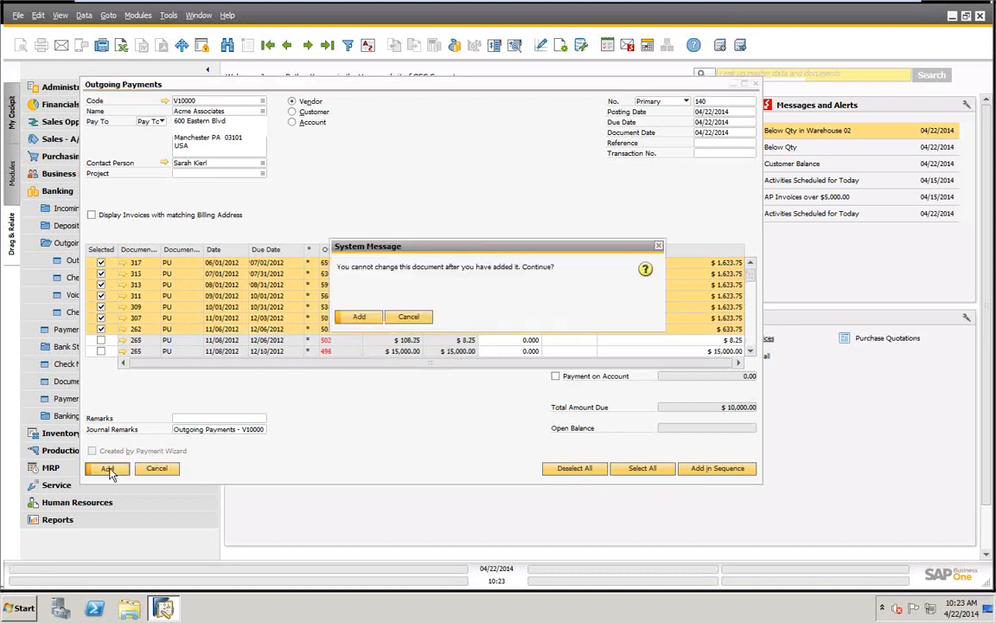
click(357, 316)
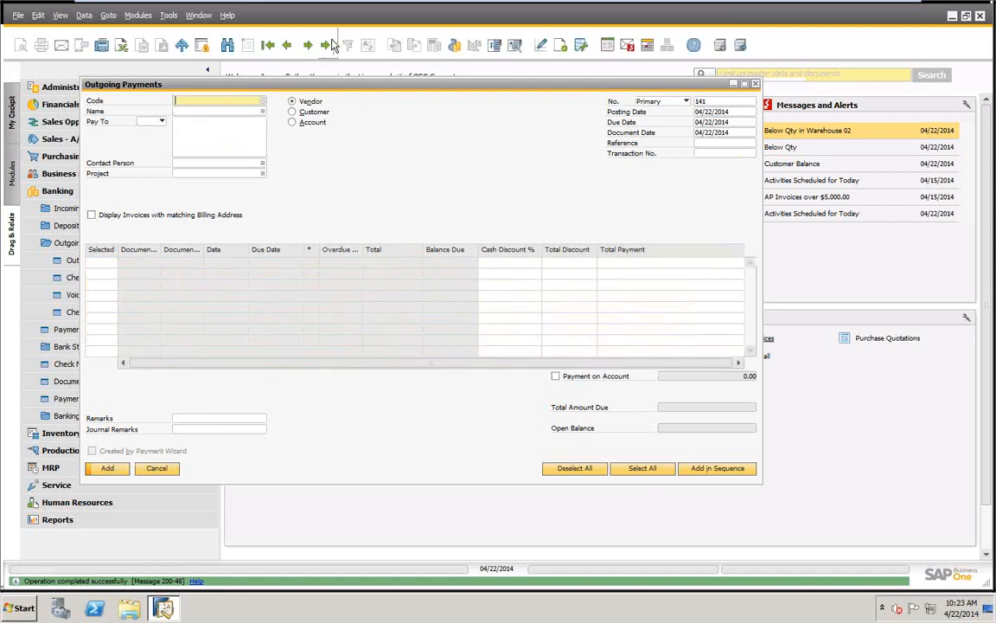
Bring up the last added outgoing payment and review its journal entry and its payment means
click(327, 46)
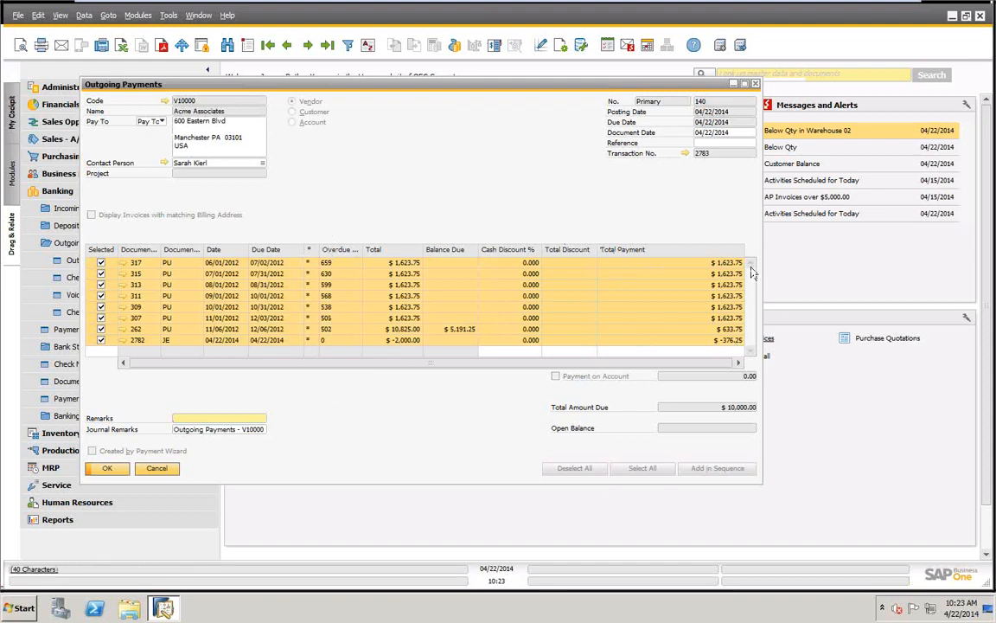
click(685, 155)
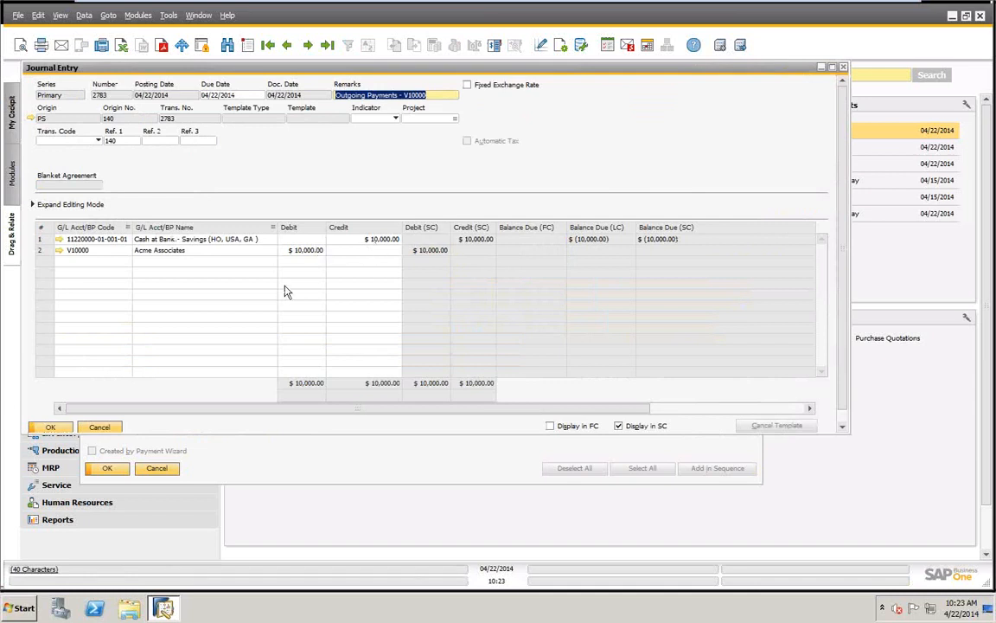
click(100, 427)
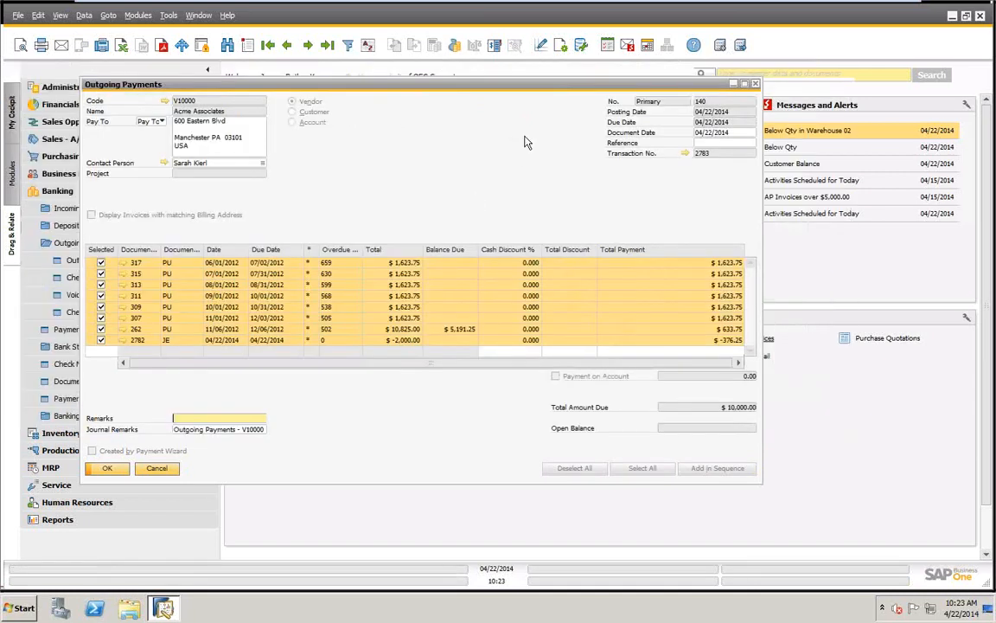
right_click(417, 114)
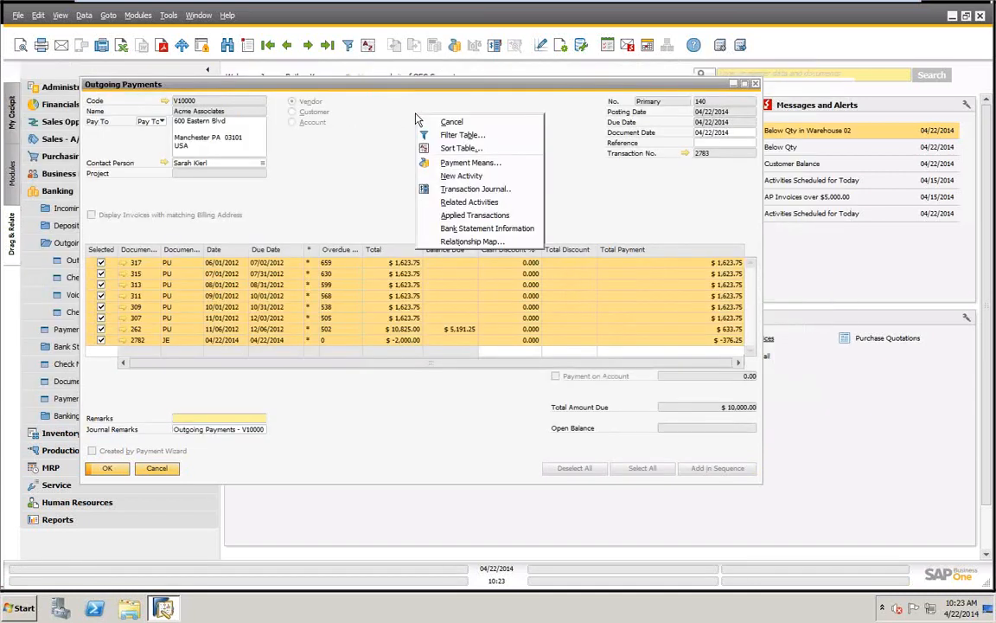
click(447, 164)
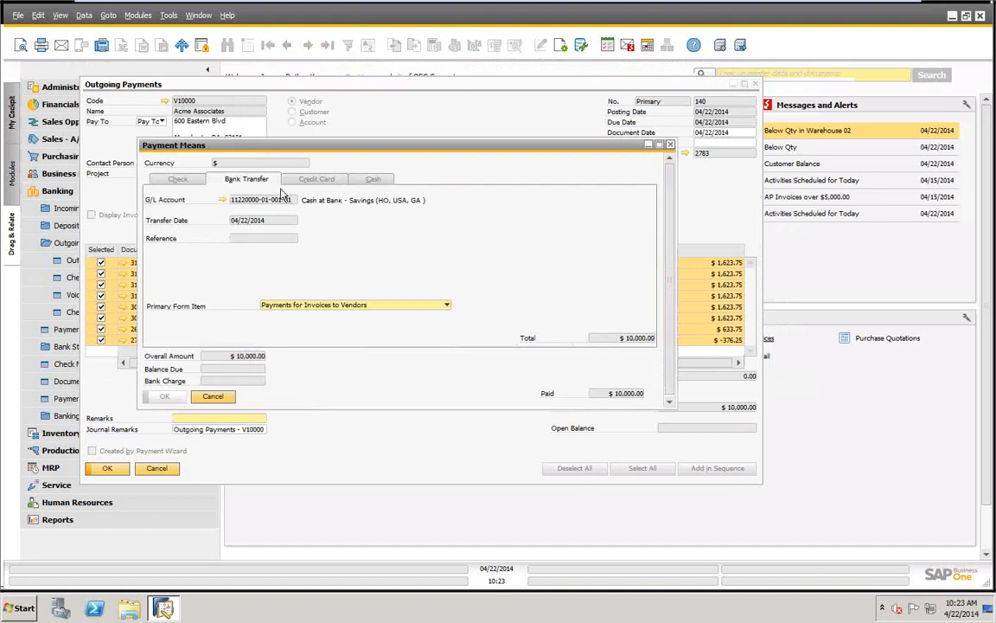
click(218, 401)
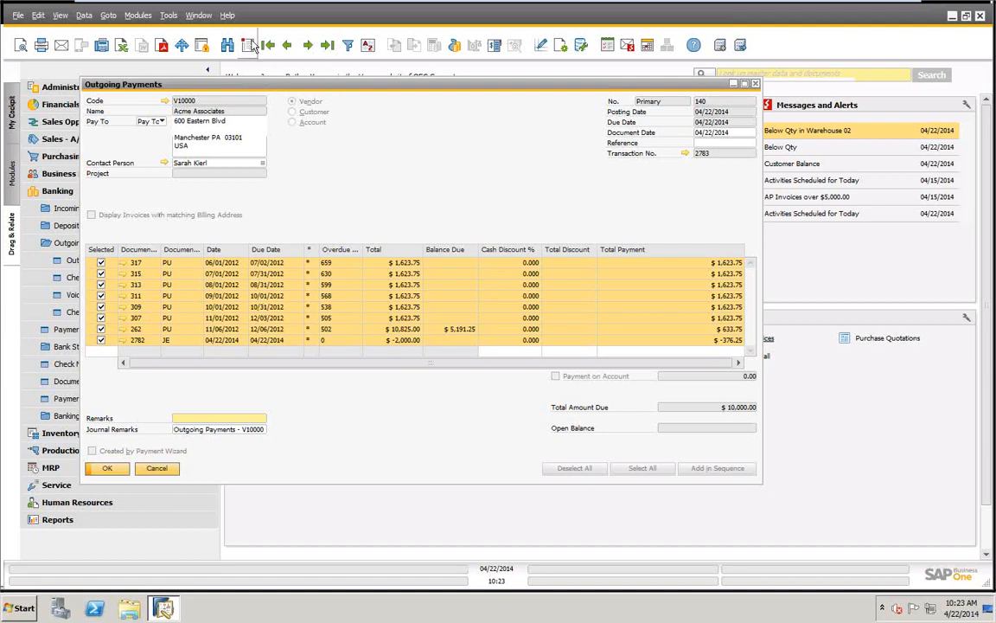
Browse back through the earlier outgoing payments to payment 135 for Acme Associates
click(287, 46)
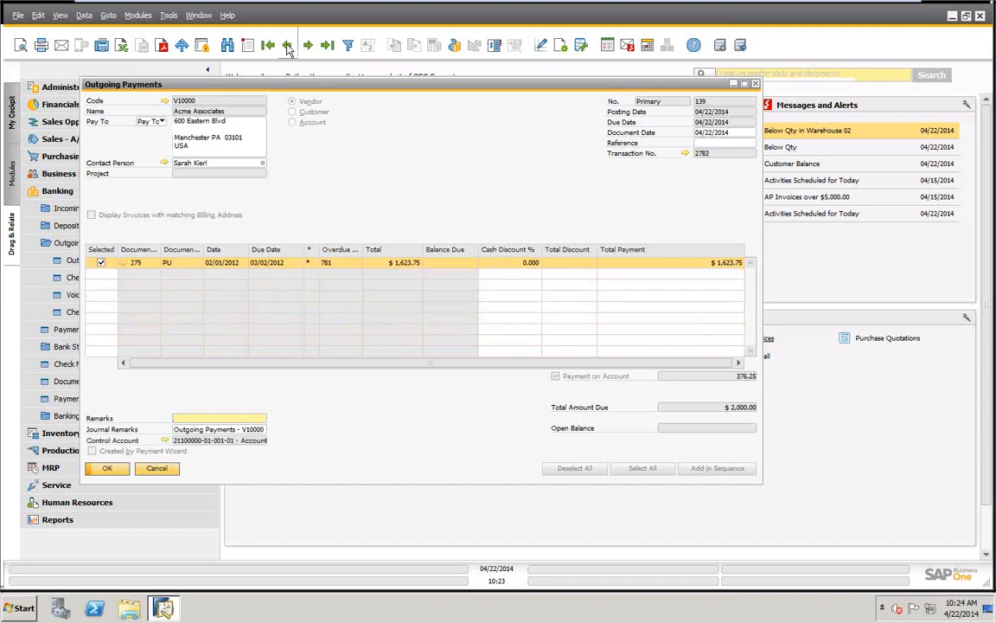
click(287, 46)
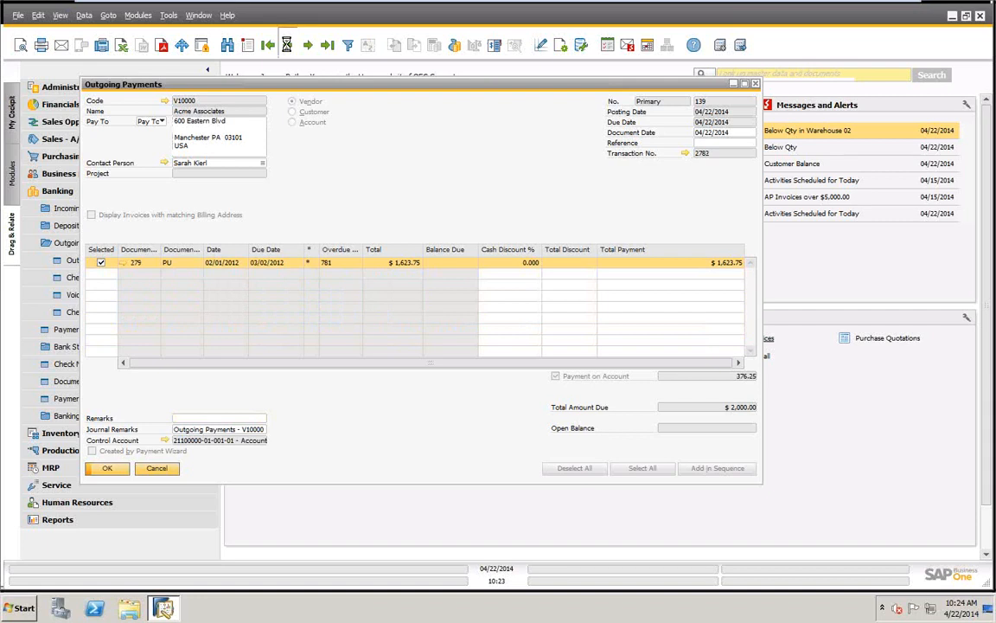
click(287, 46)
click(288, 46)
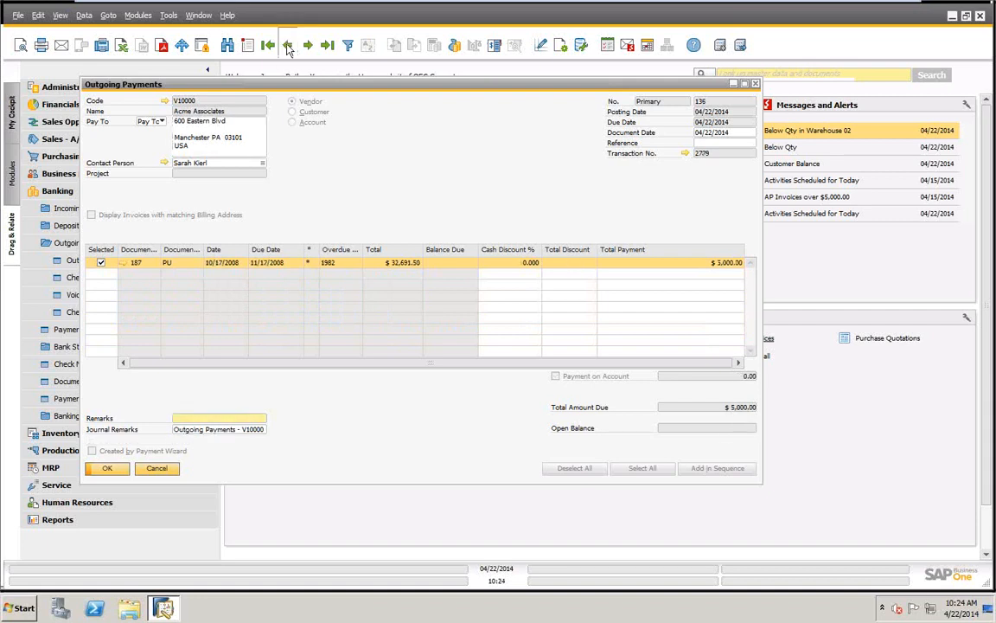
click(287, 45)
click(287, 46)
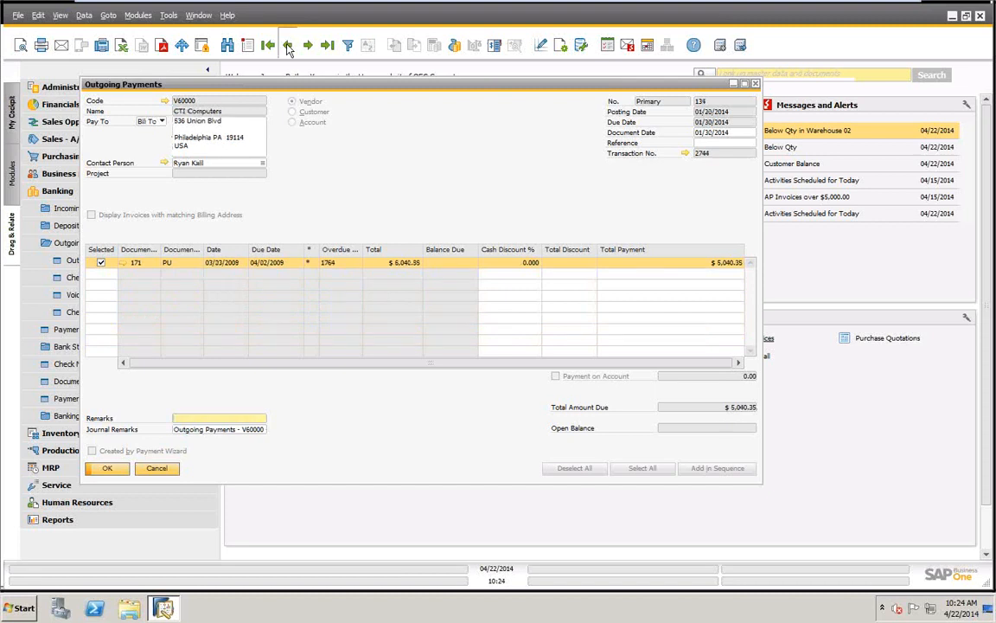
click(308, 43)
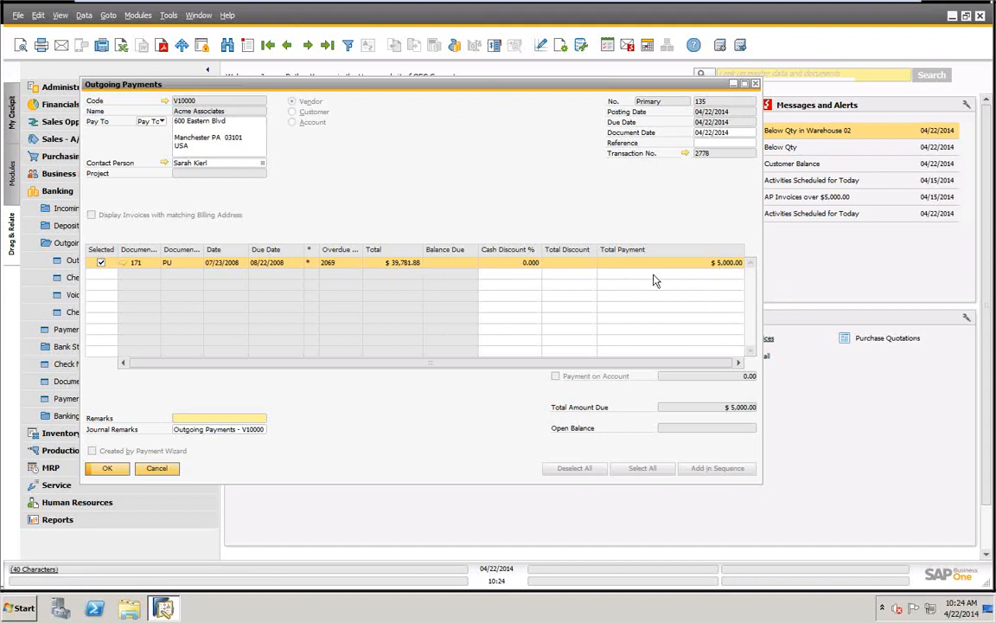
Review the payment means and the journal entry of outgoing payment 135
right_click(467, 152)
click(476, 182)
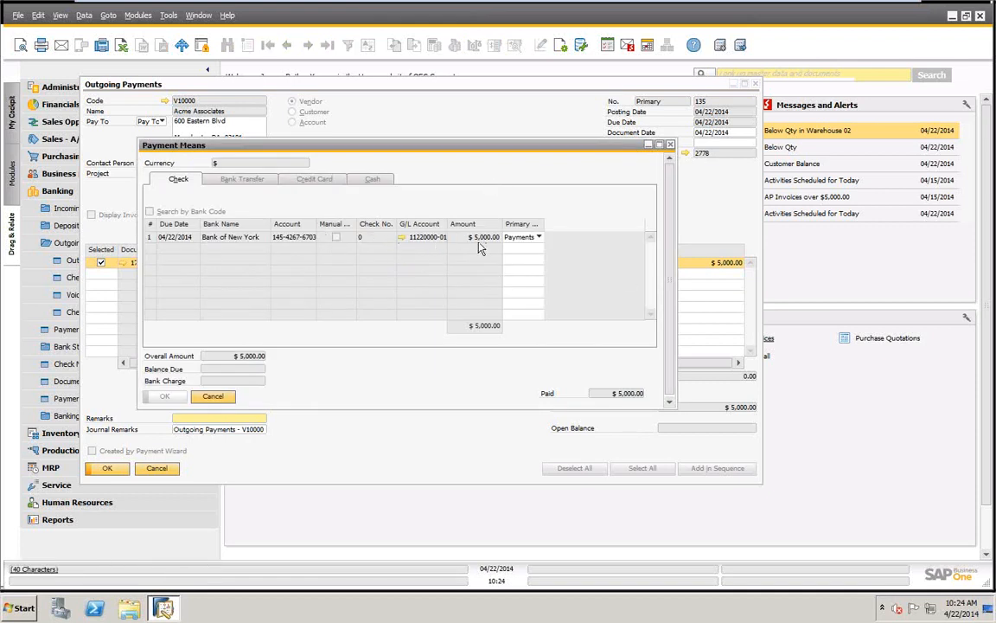
click(212, 397)
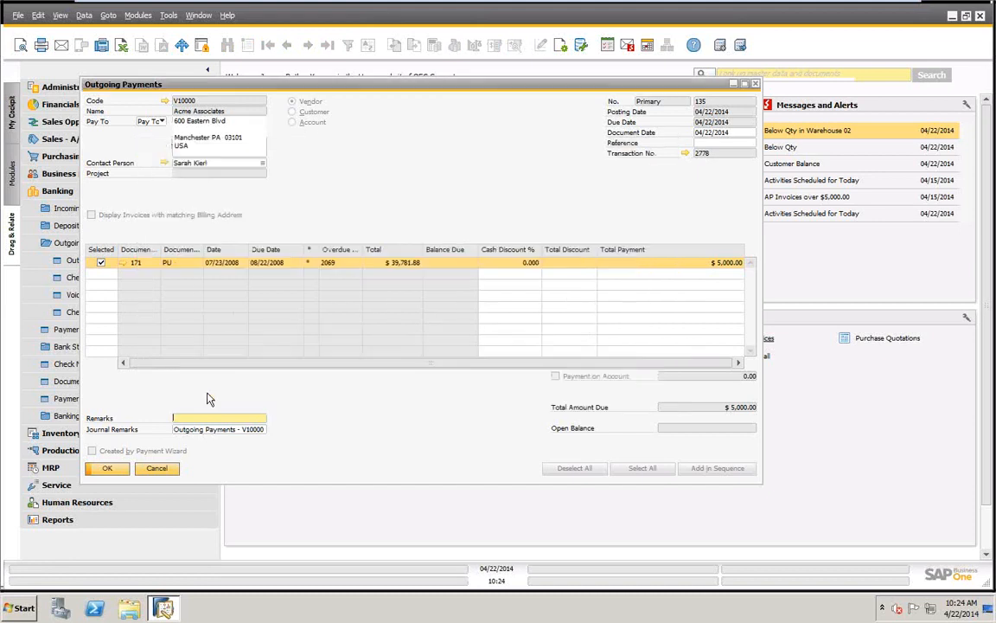
click(684, 153)
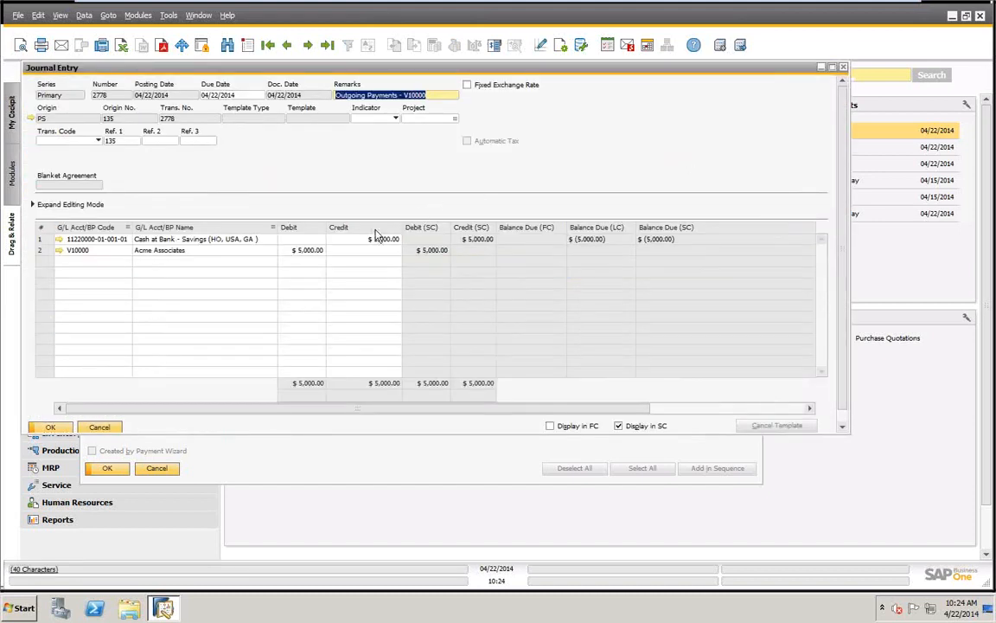
click(101, 430)
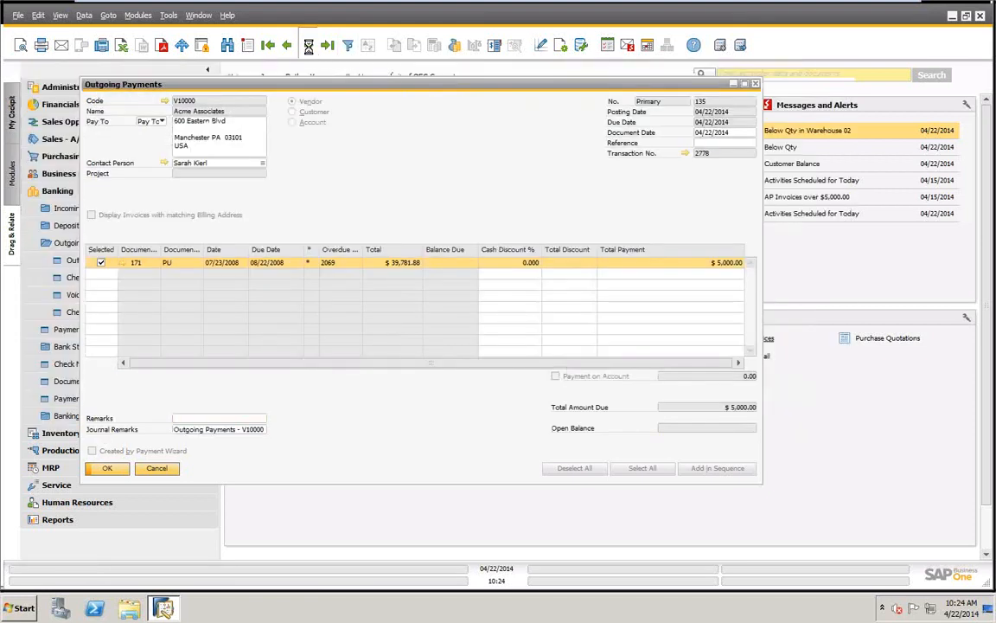
Browse forward through the Acme Associates payments to payment 138 and examine its payment on account
click(307, 45)
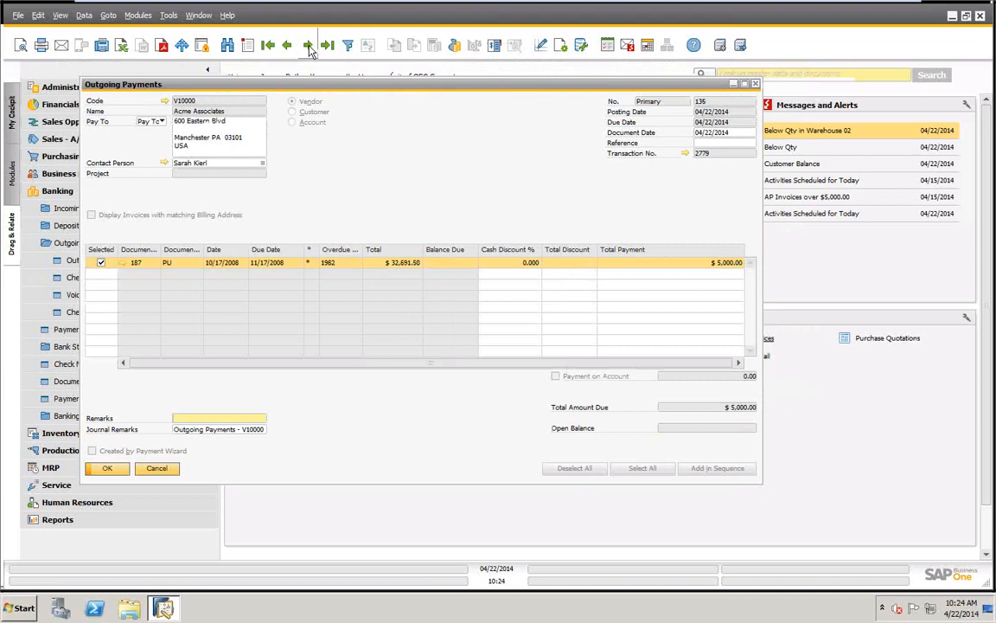
click(308, 45)
click(306, 44)
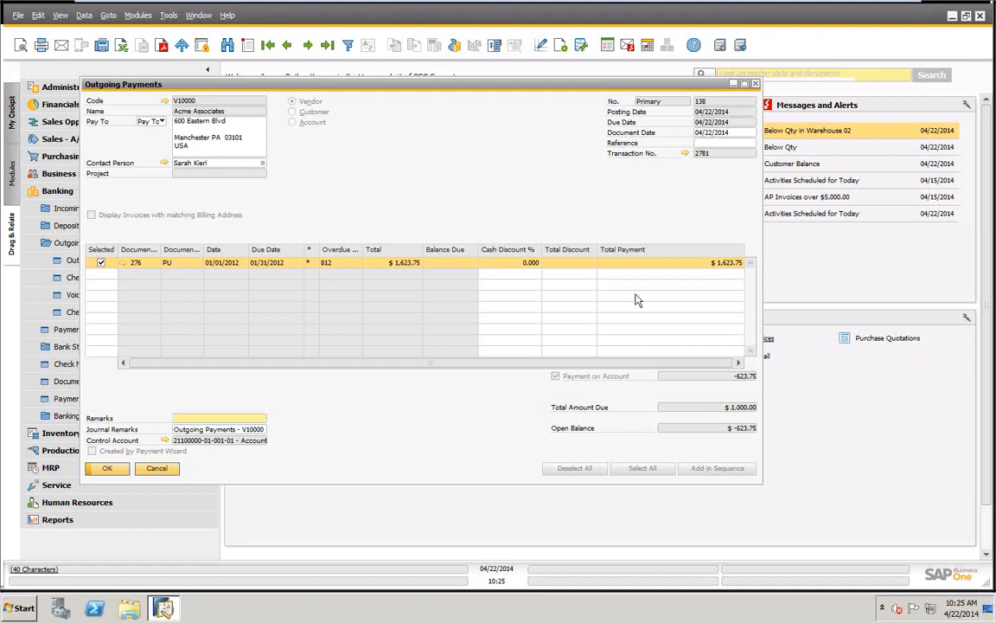
Review the payment means of the displayed outgoing payment to Acme Associates, then close them
right_click(495, 138)
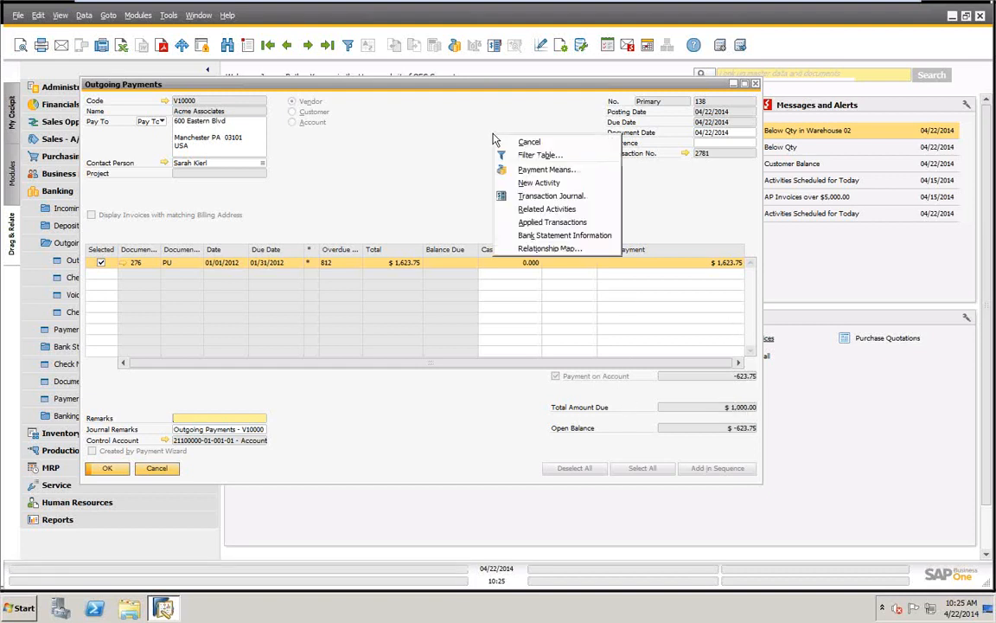
click(533, 171)
click(212, 395)
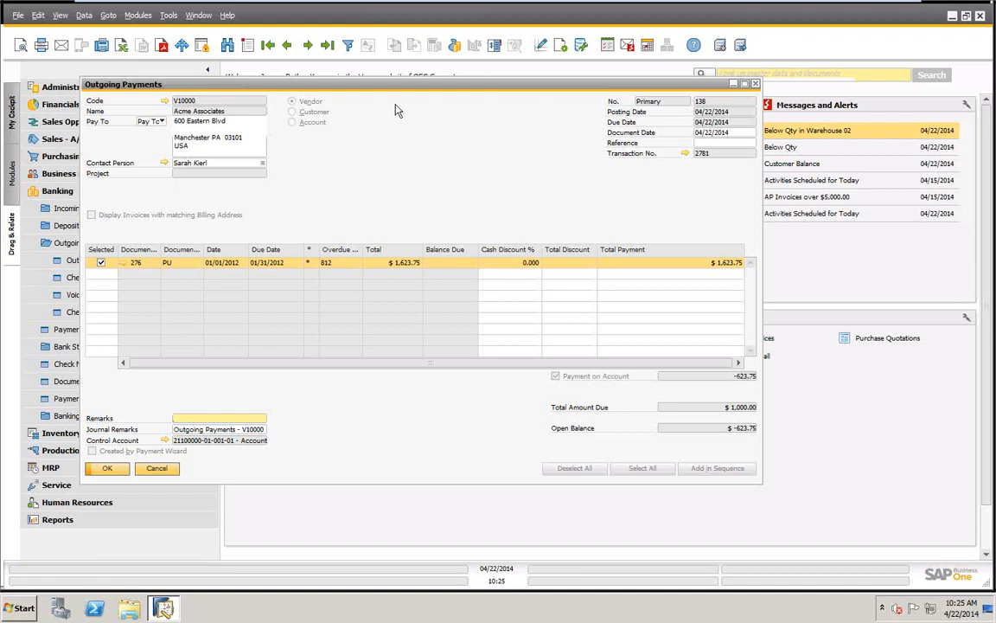
Browse two records forward to outgoing payment 140 and examine its paid documents and available related actions
click(307, 44)
click(309, 49)
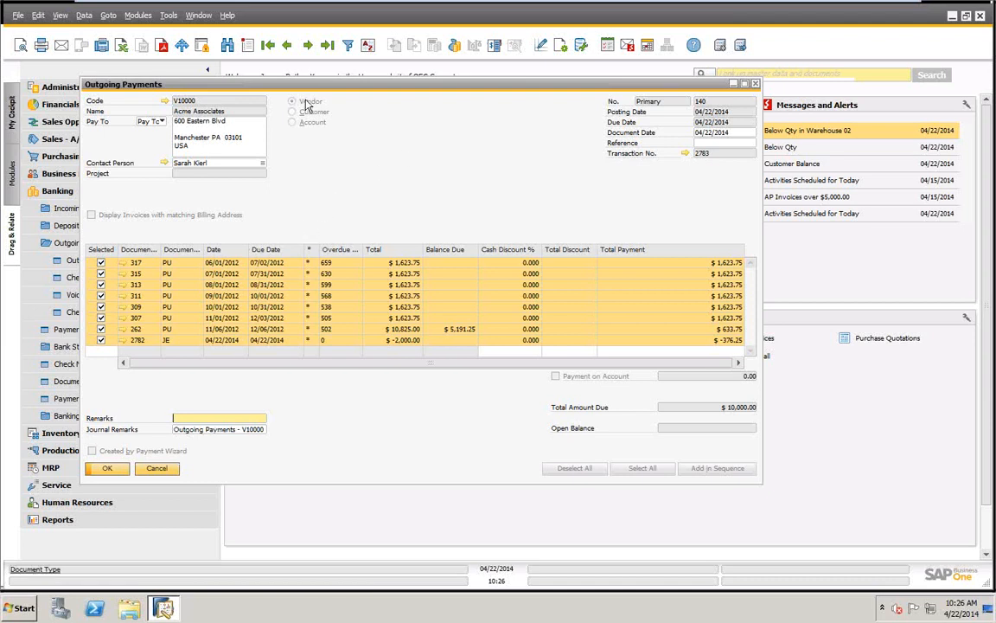
drag(320, 86, 469, 82)
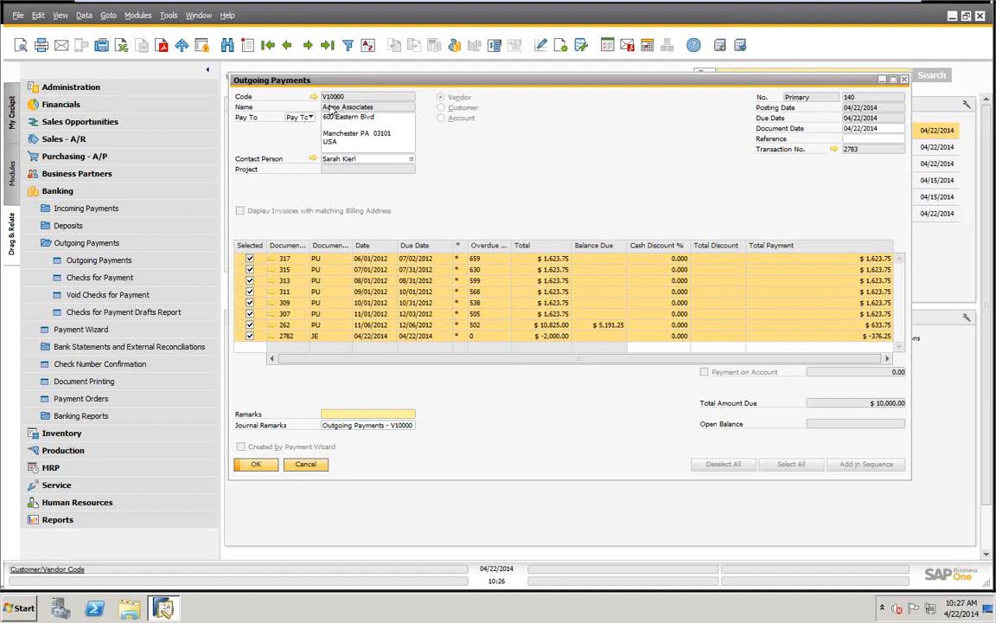
right_click(584, 113)
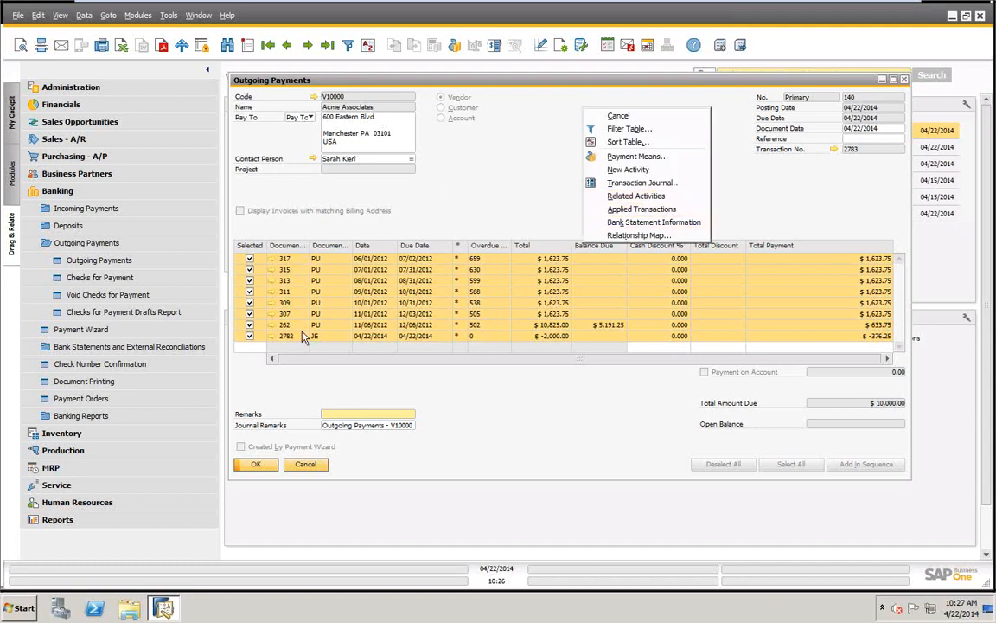
click(499, 190)
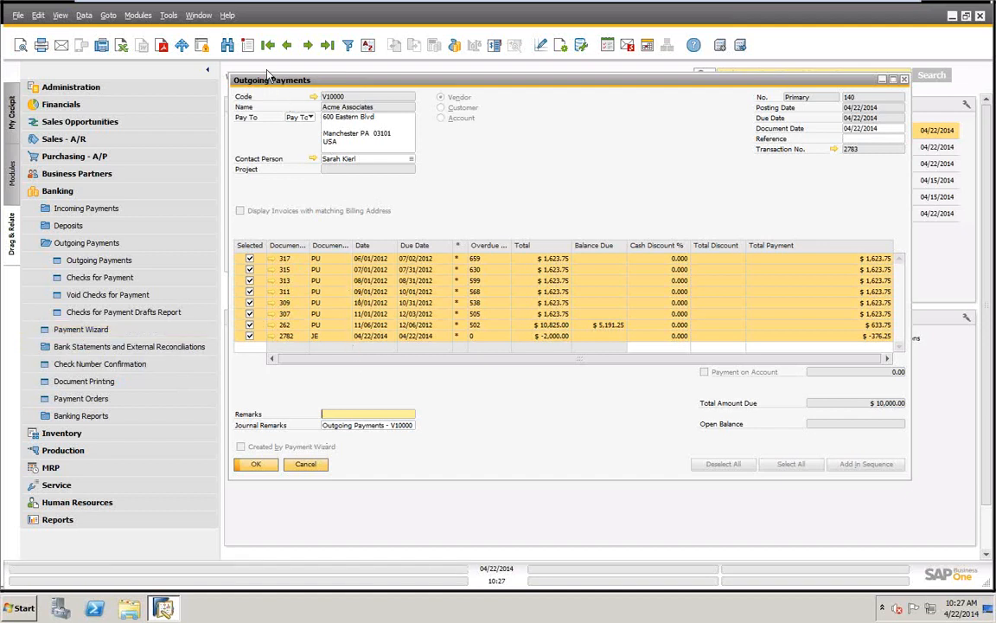
Start a new outgoing payment of type Customer and choose Earthshaker Corporation as the business partner
click(248, 45)
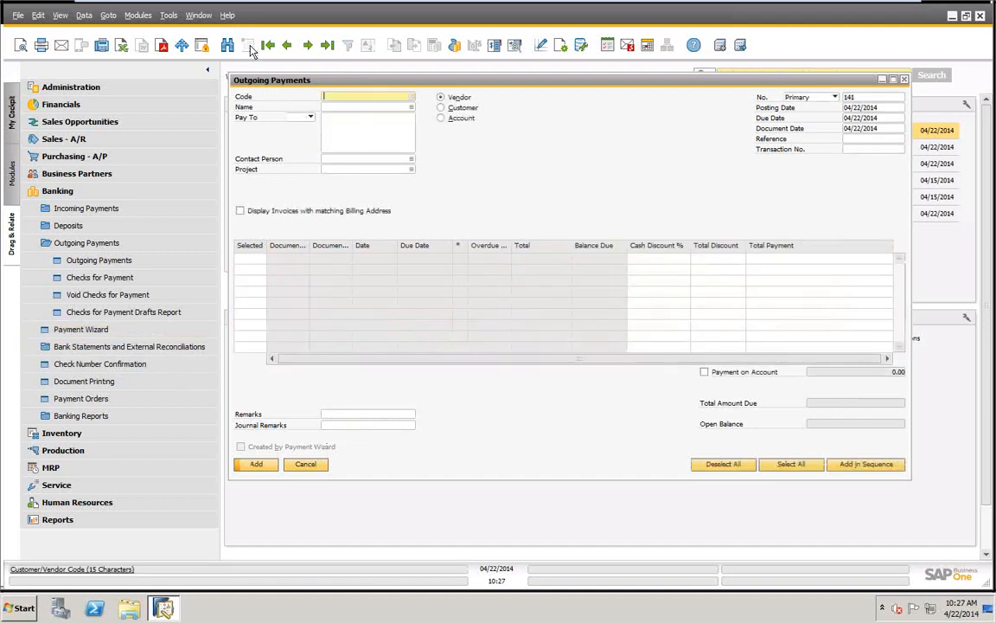
click(442, 108)
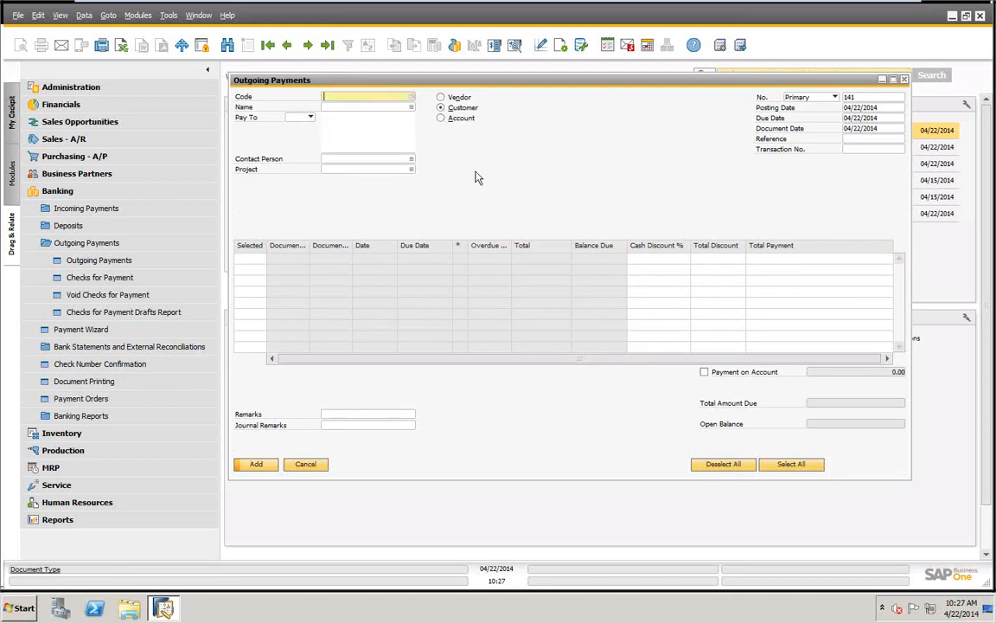
key(Tab)
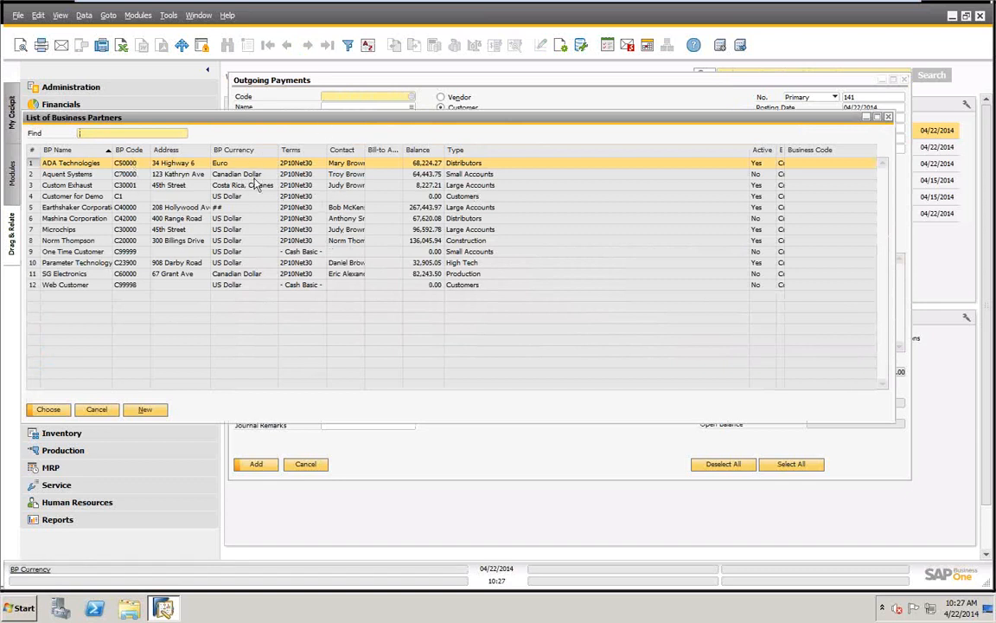
click(87, 208)
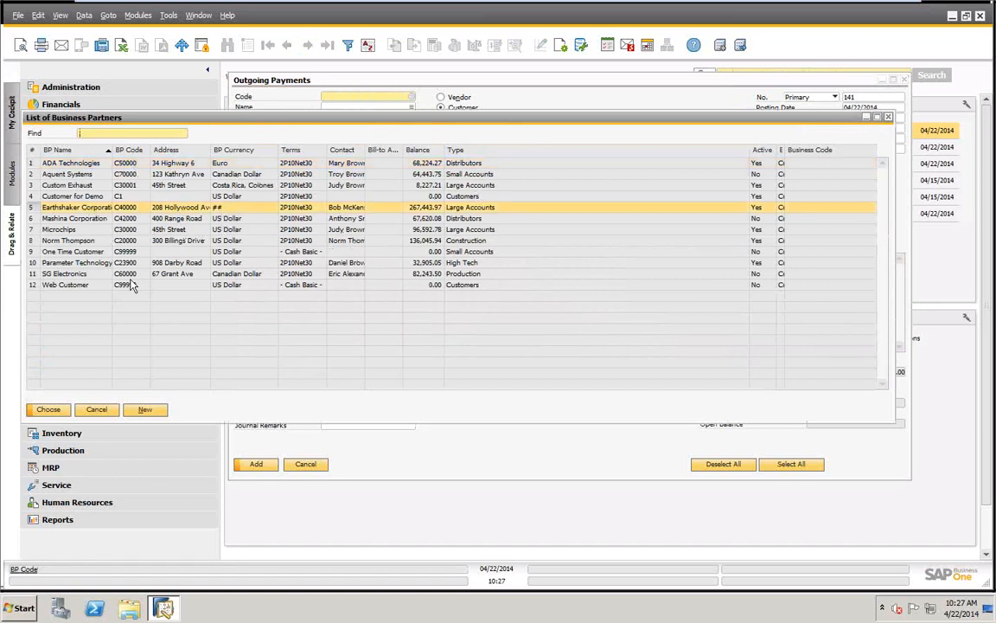
click(48, 410)
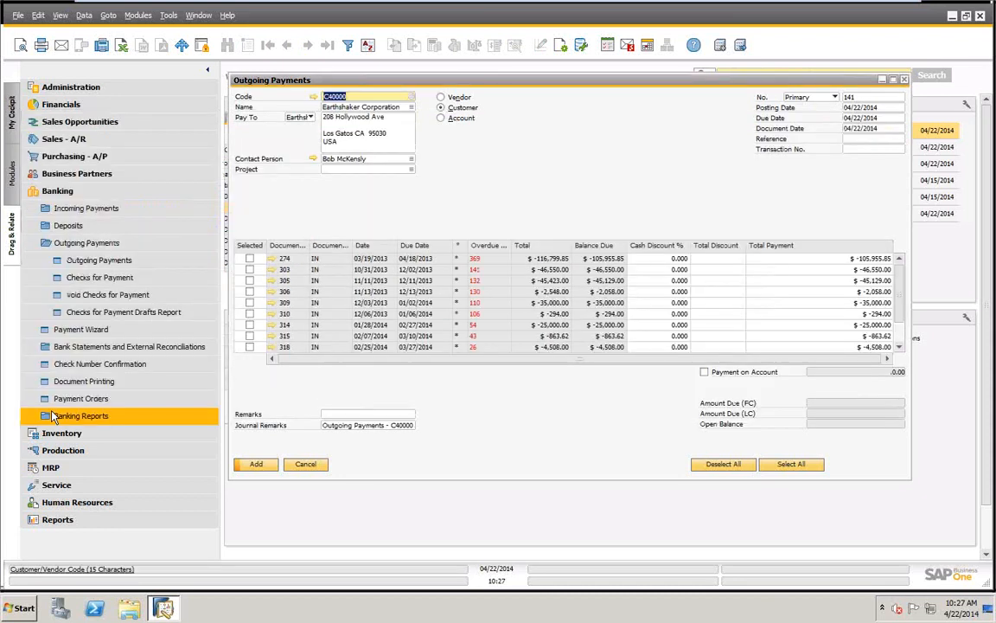
Select the 05/22/2013 journal entry line for payment to Earthshaker Corporation
click(902, 281)
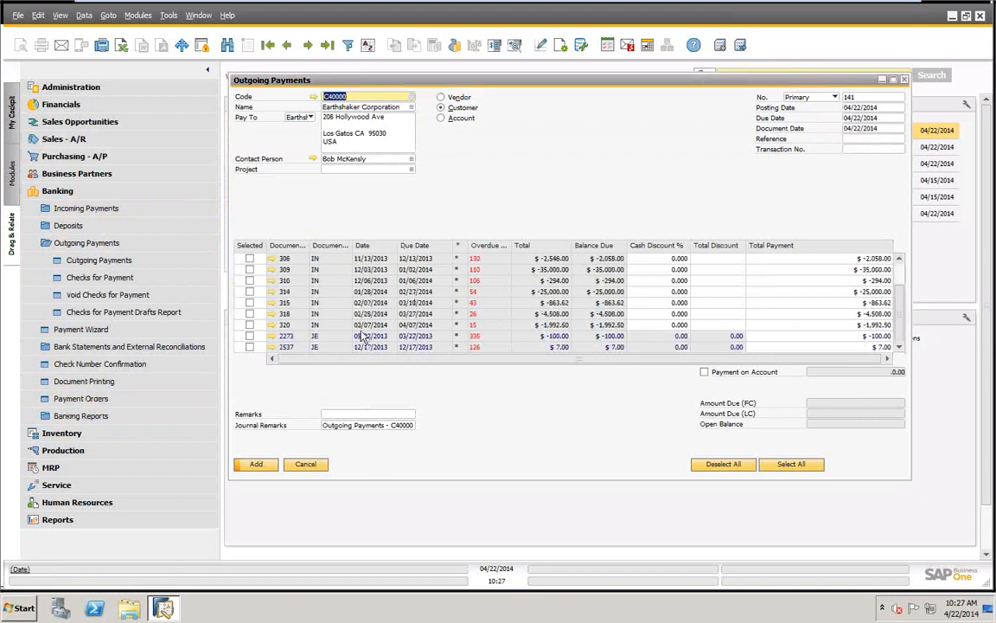
click(249, 336)
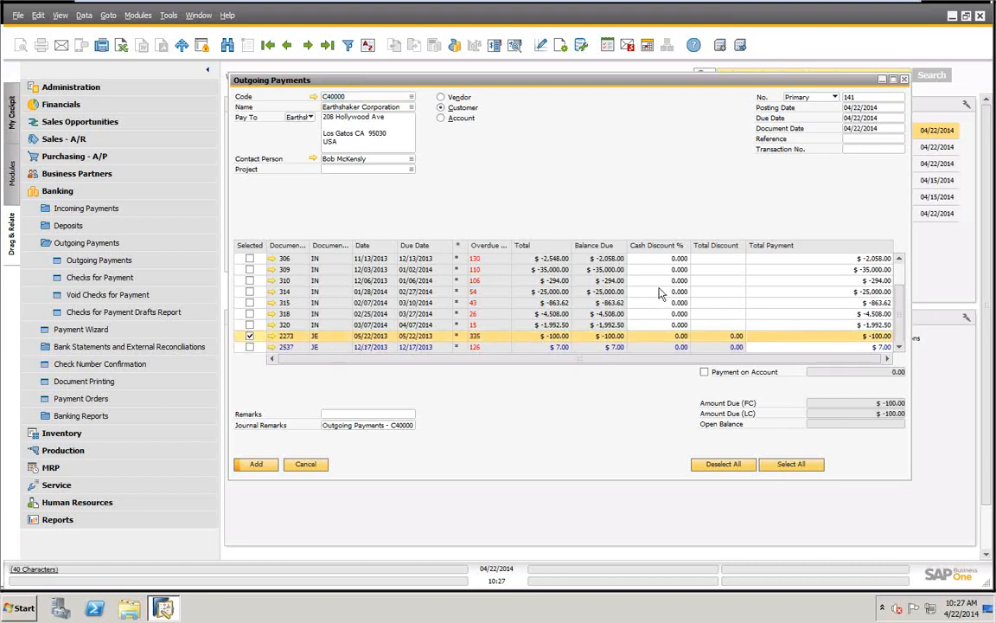
right_click(594, 111)
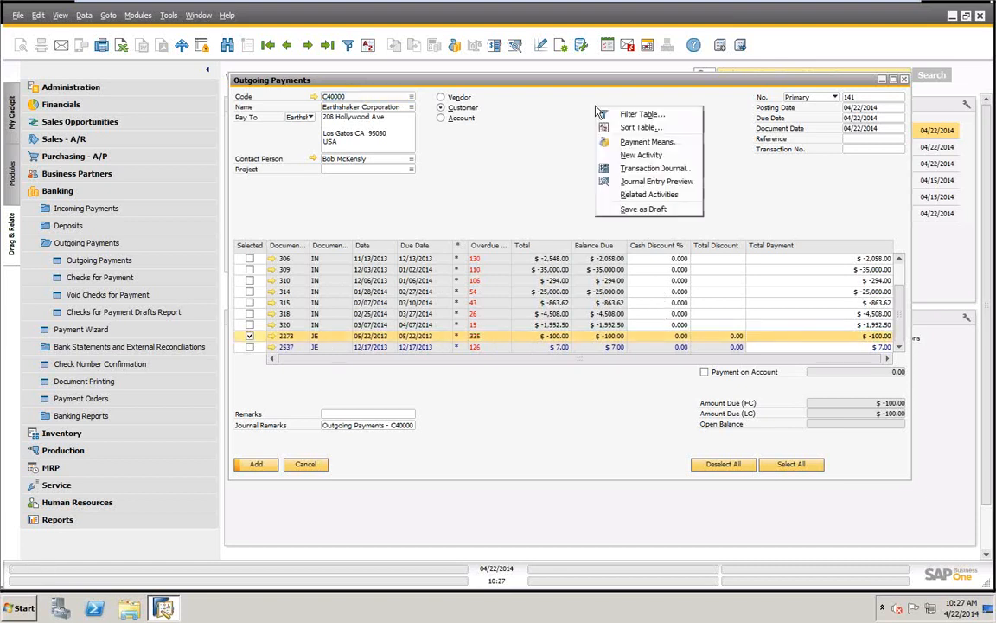
click(557, 154)
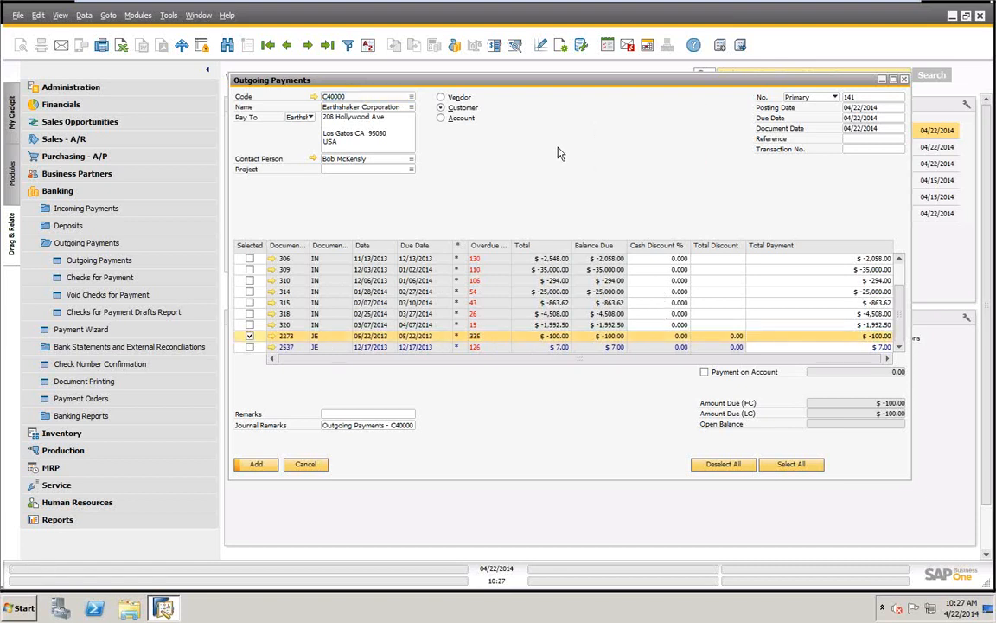
Switch the new outgoing payment to type Account and make it out to the order of Michell Consulting Group
click(442, 119)
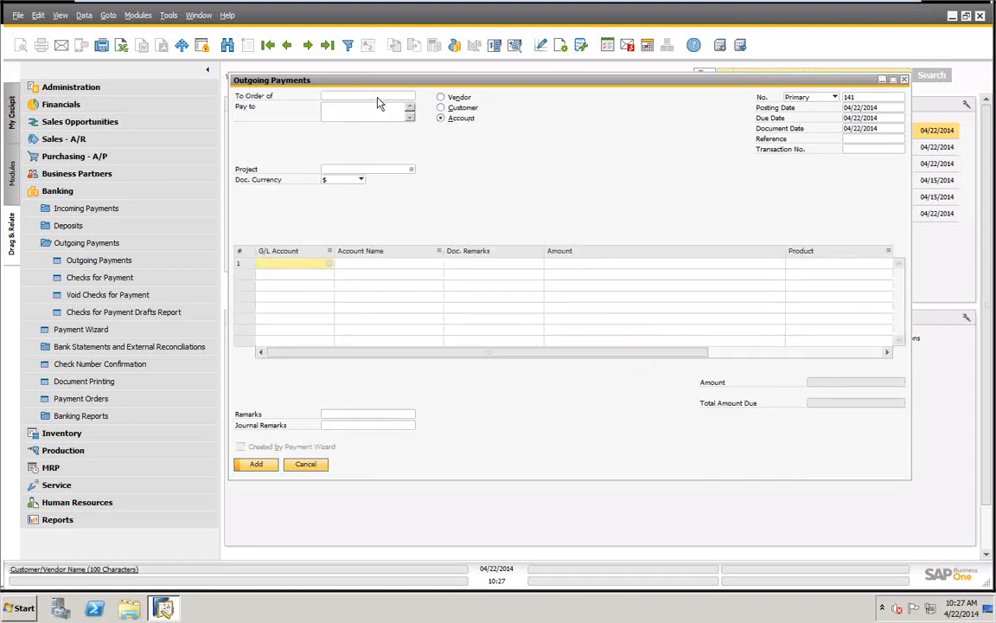
click(341, 94)
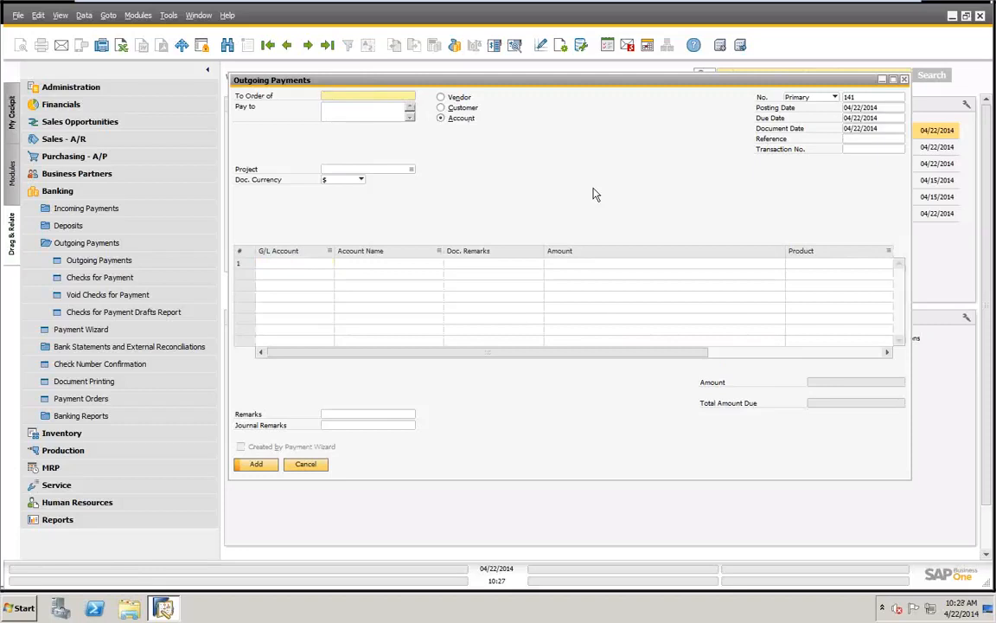
text(Michell Consulting Group)
Fill the first payment line with the Miscellaneous Expense (HO, USA, GA) G/L account and an amount of 500
click(314, 265)
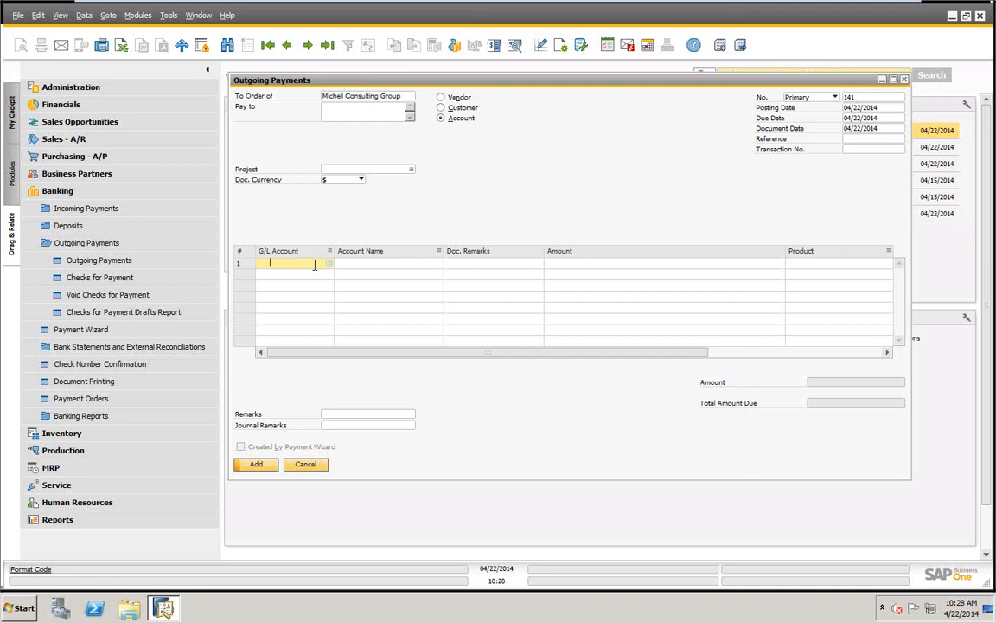
text(6)
key(Tab)
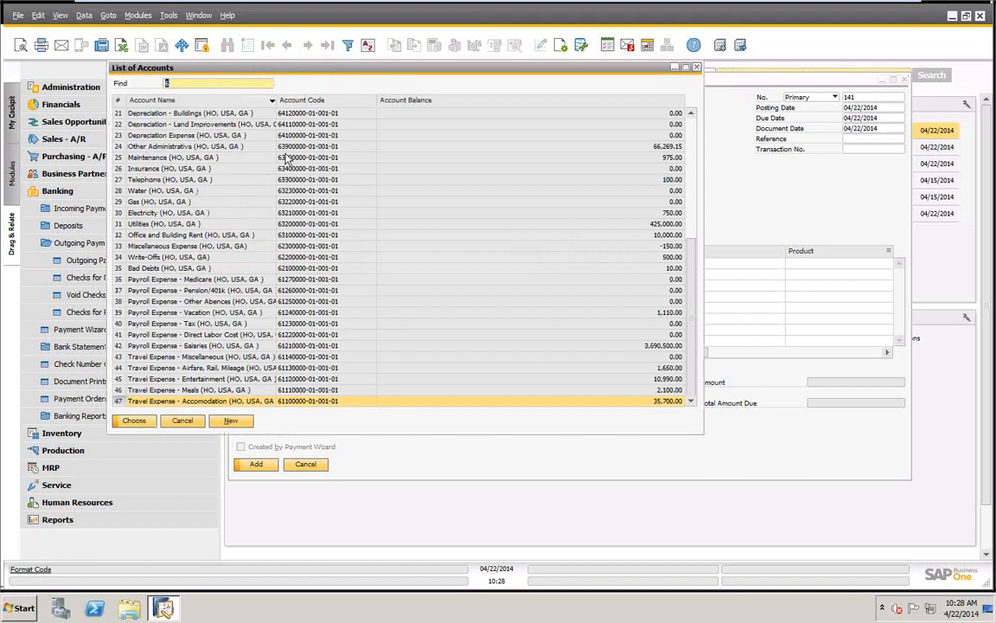
click(177, 245)
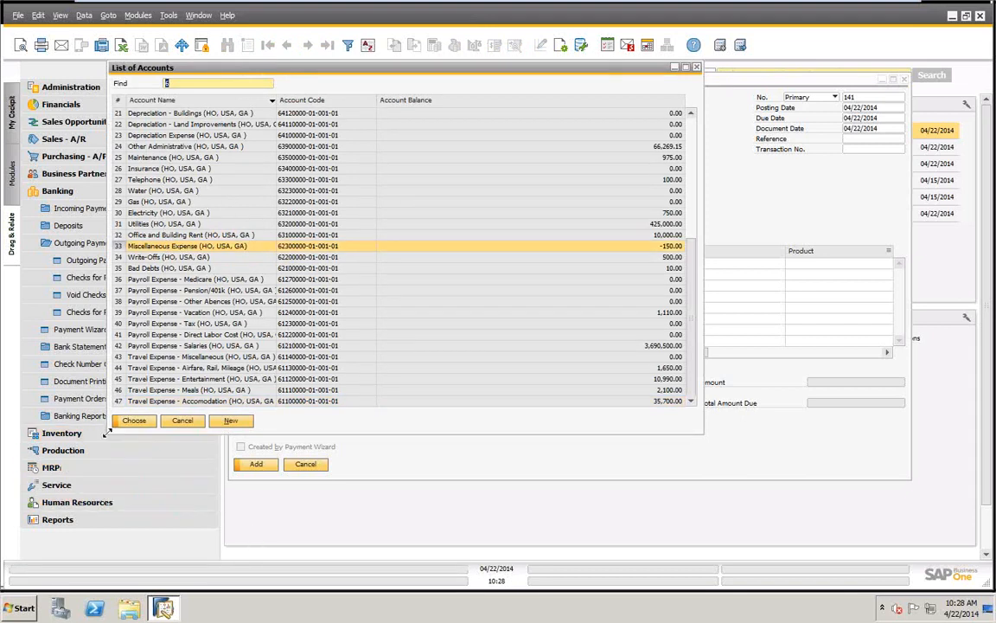
click(139, 422)
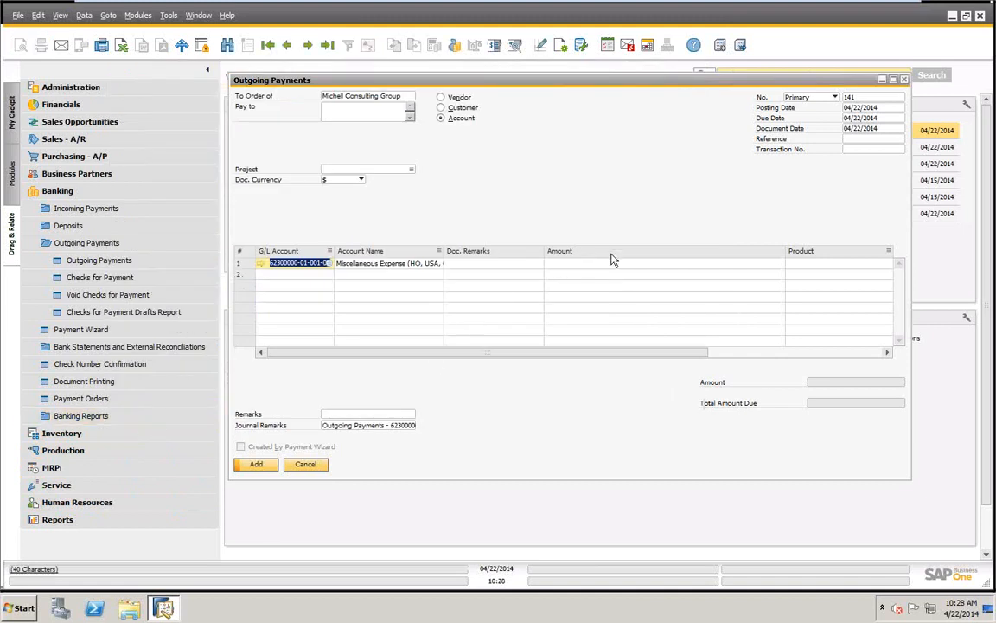
click(659, 264)
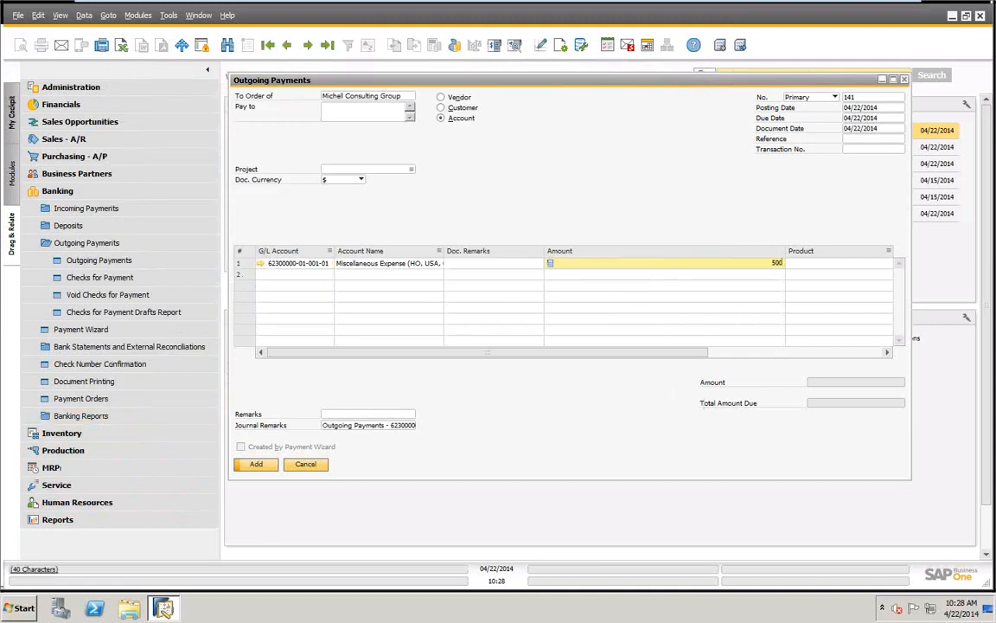
key(Tab)
drag(645, 351, 309, 369)
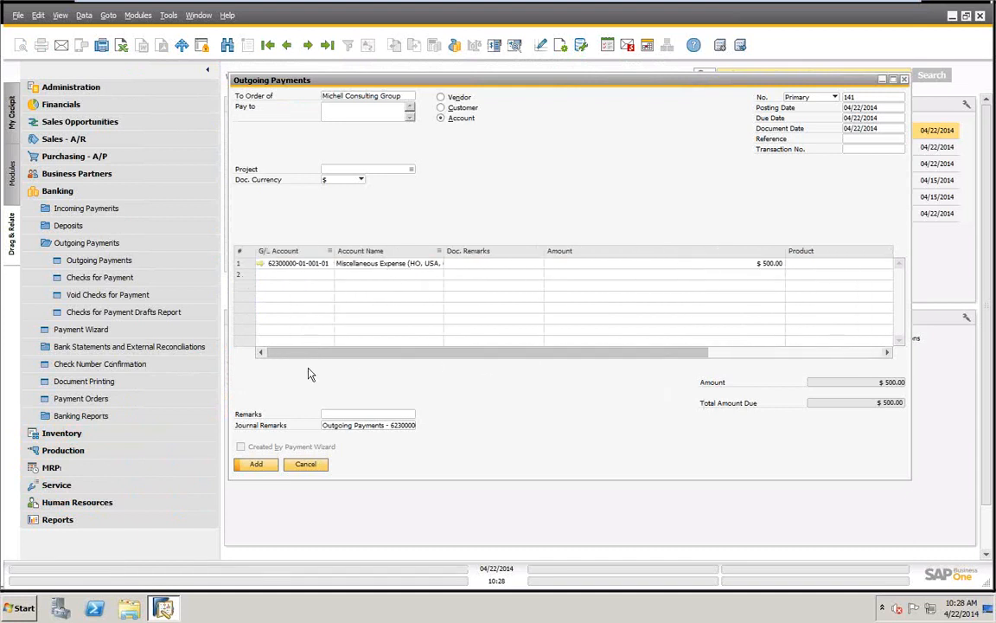
Set the payment means to a check for the full balance due and add the outgoing payment, confirming its posting
right_click(575, 128)
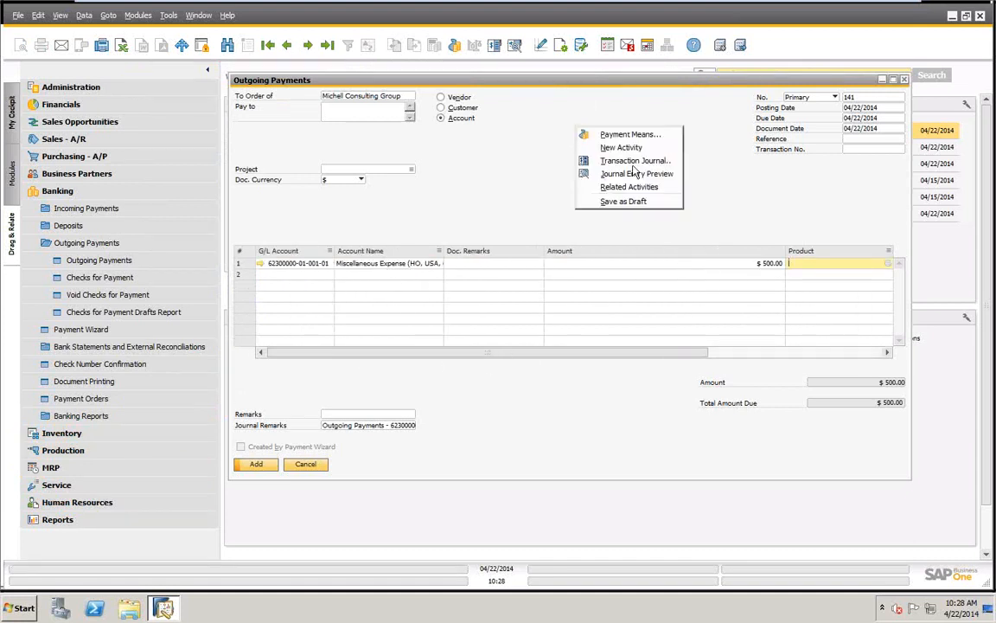
click(586, 136)
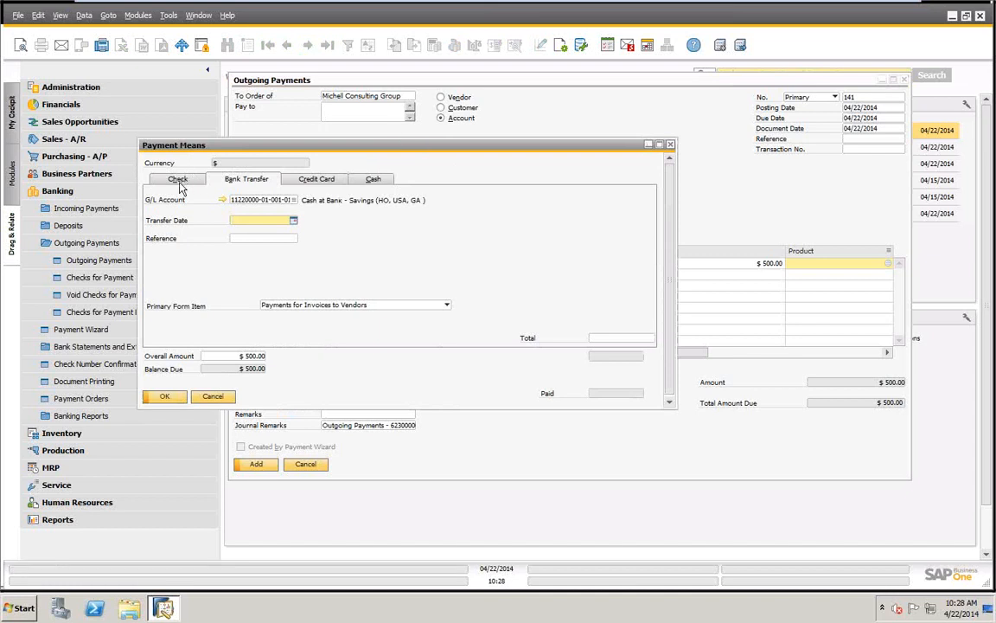
click(178, 182)
right_click(485, 241)
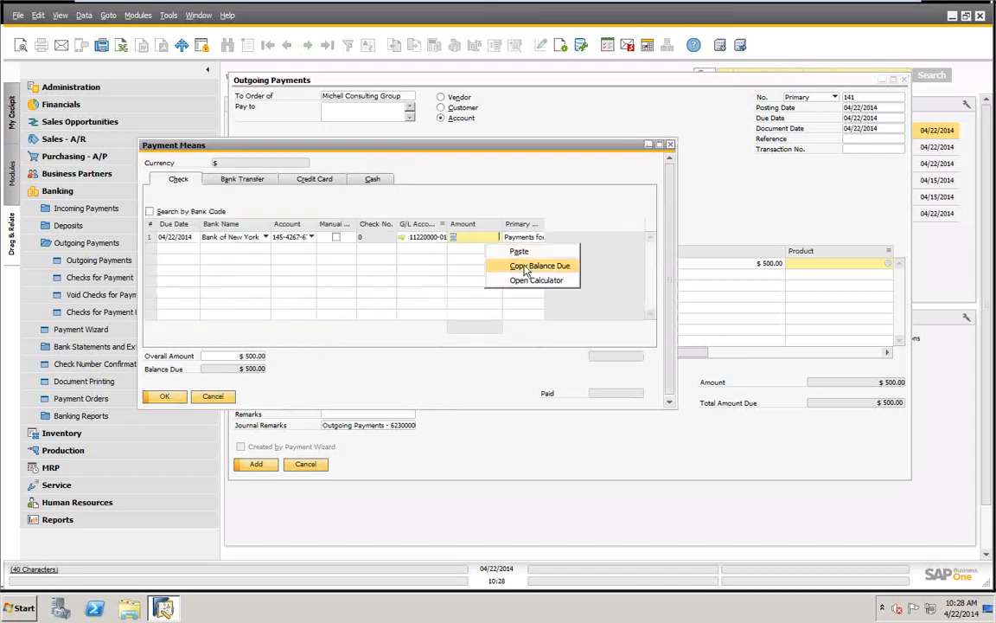
click(511, 266)
click(163, 395)
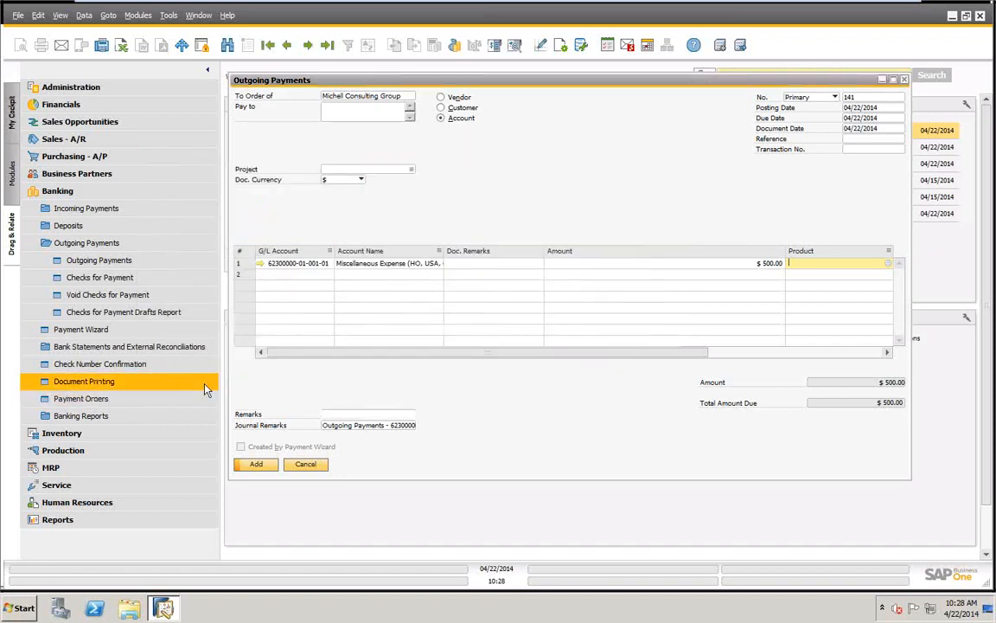
click(257, 464)
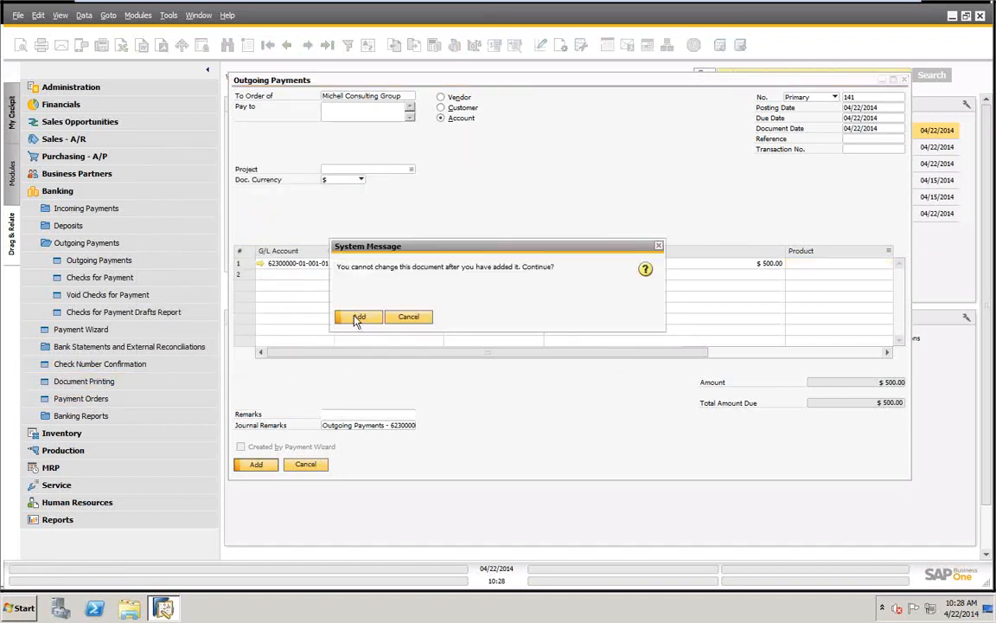
click(358, 318)
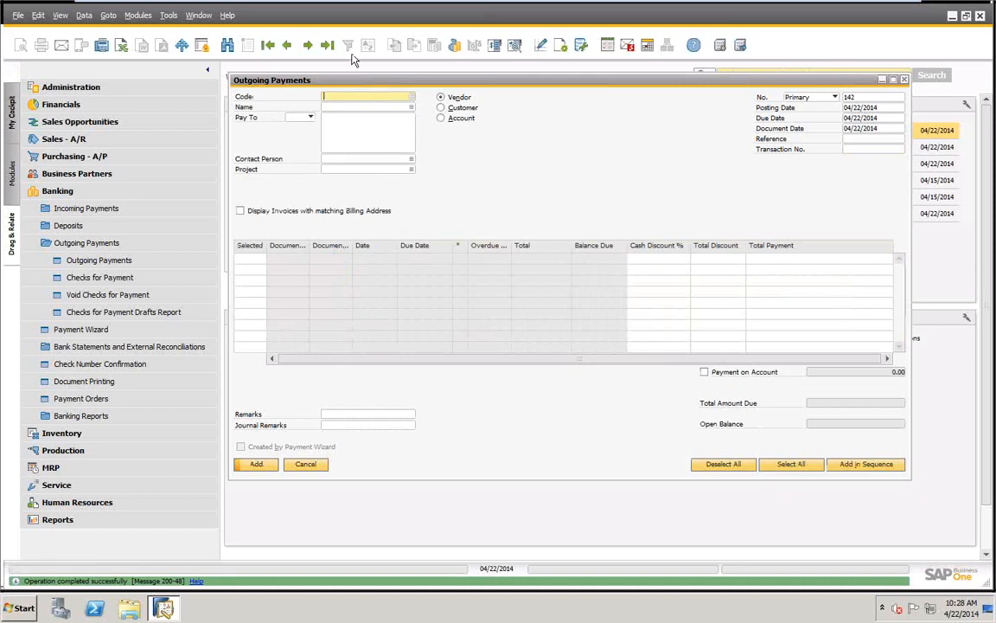
Open the last outgoing payment and review its journal entry, then close both windows
click(327, 45)
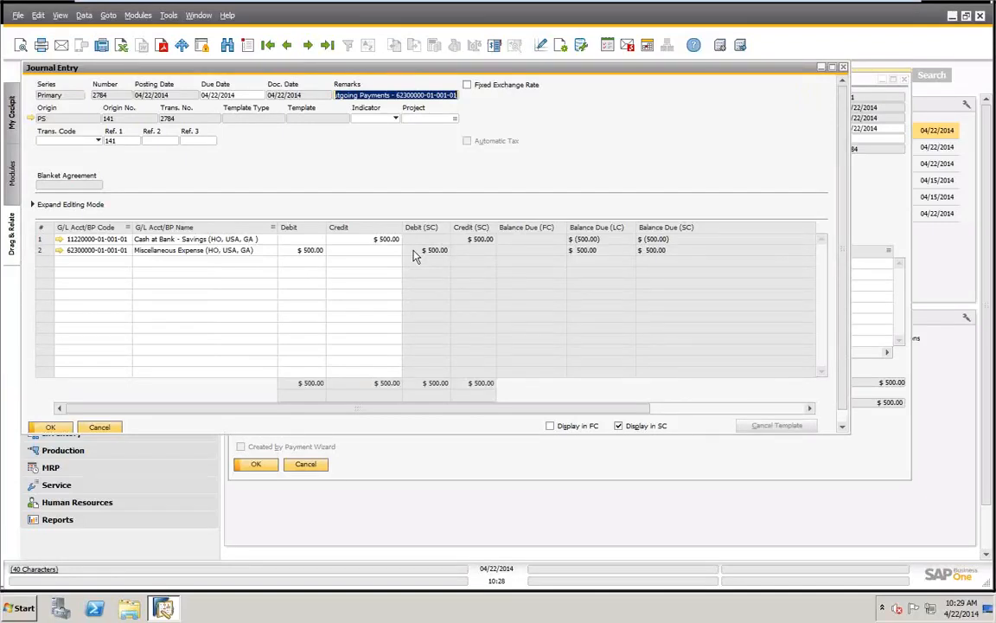
click(94, 429)
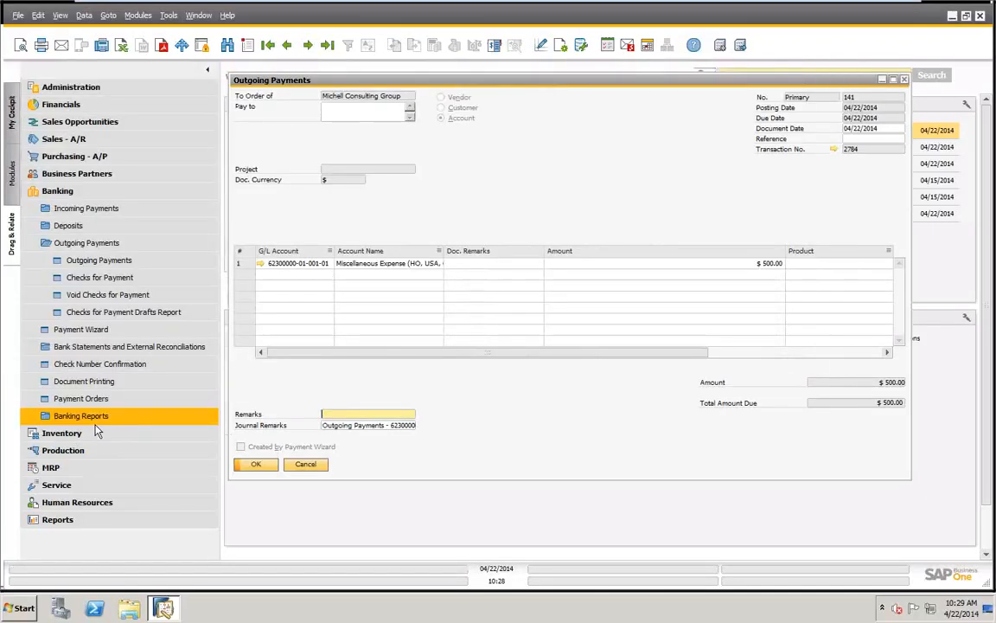
click(310, 471)
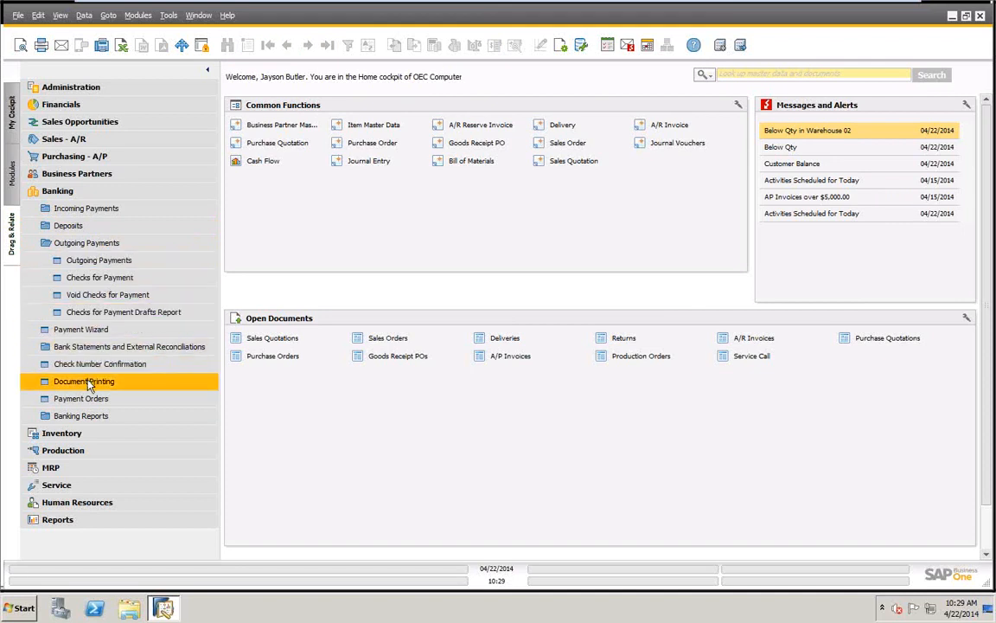
Open Checks for Payment and display the last check record, made out to Michell Consulting Group
click(100, 277)
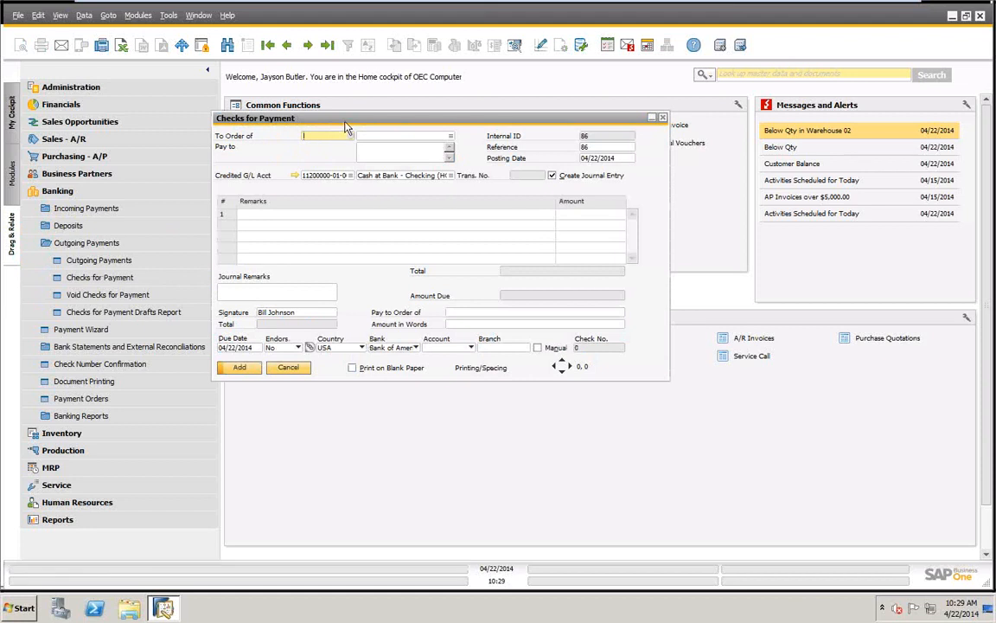
drag(326, 118, 345, 114)
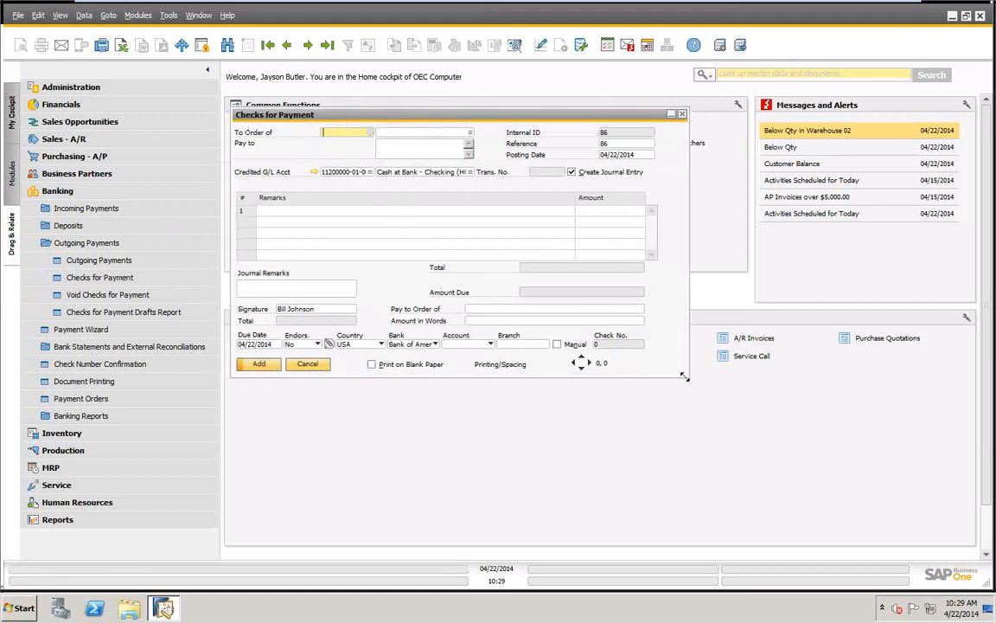
click(326, 48)
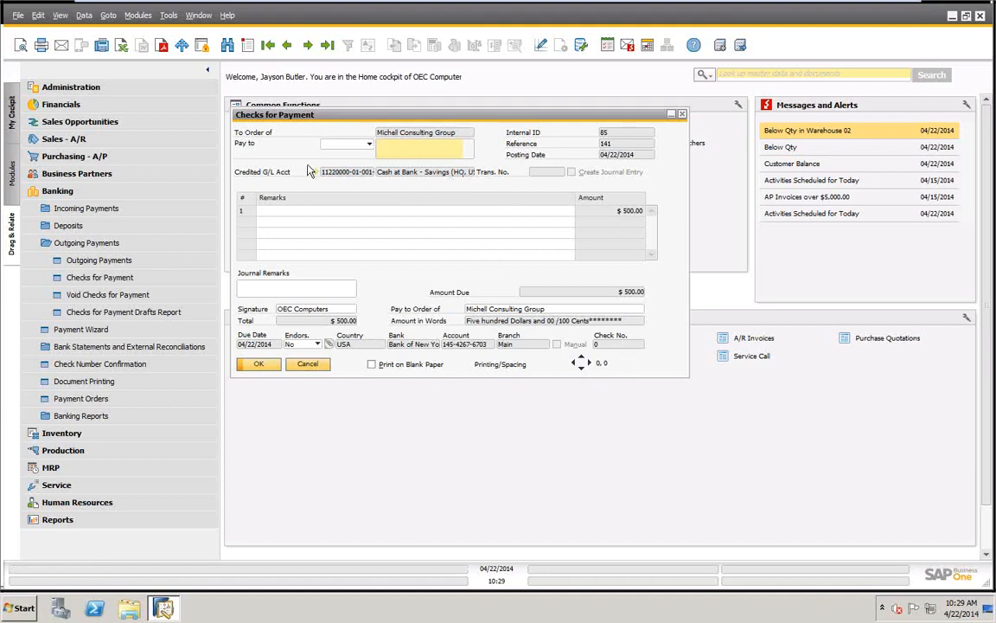
Browse back through the earlier vendor check records, compare their payees and remarks, and return to the last check
click(286, 47)
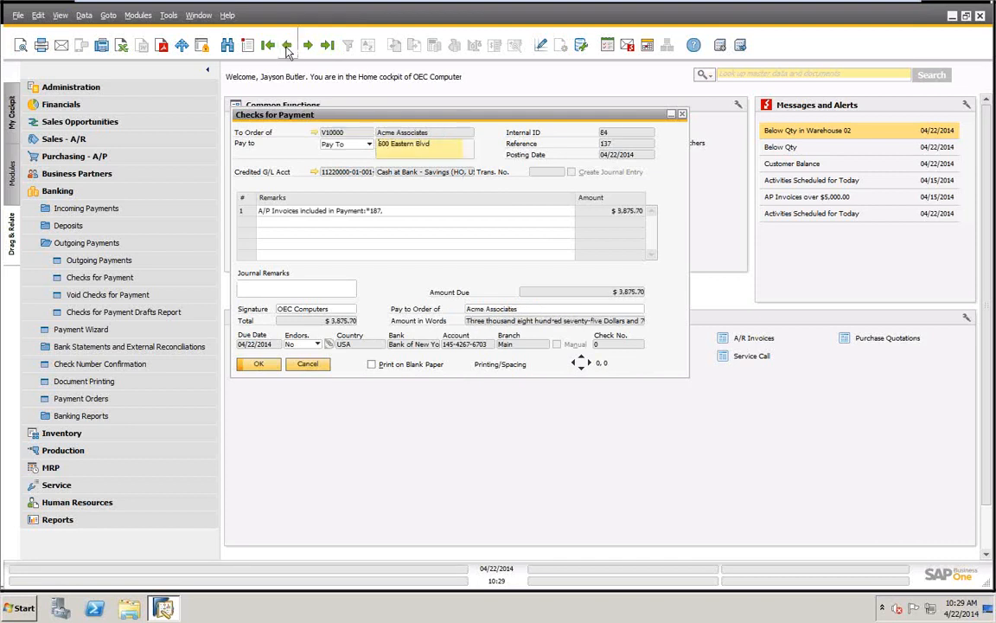
click(286, 47)
click(287, 47)
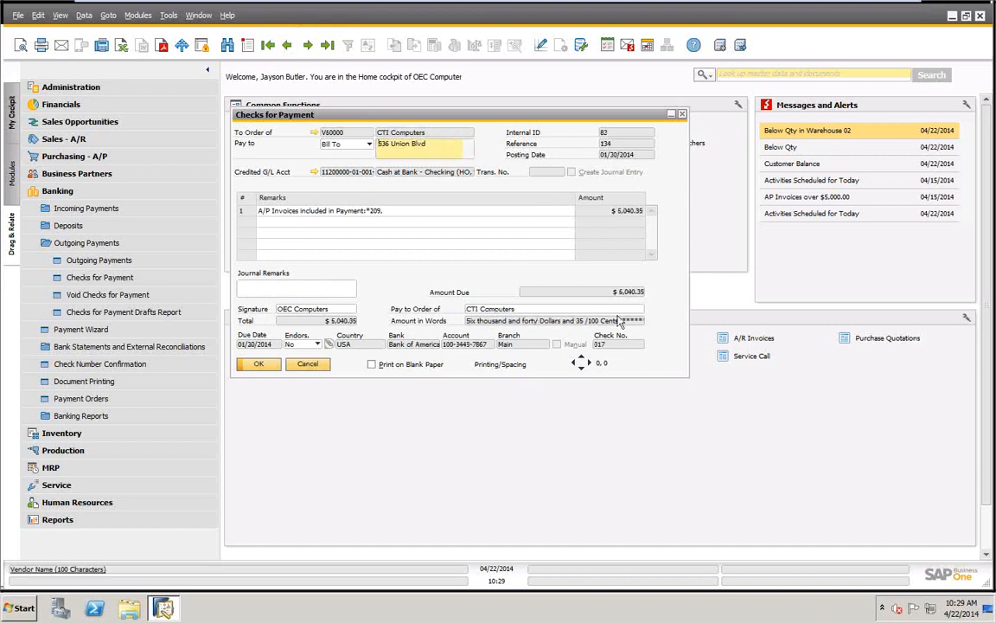
click(308, 47)
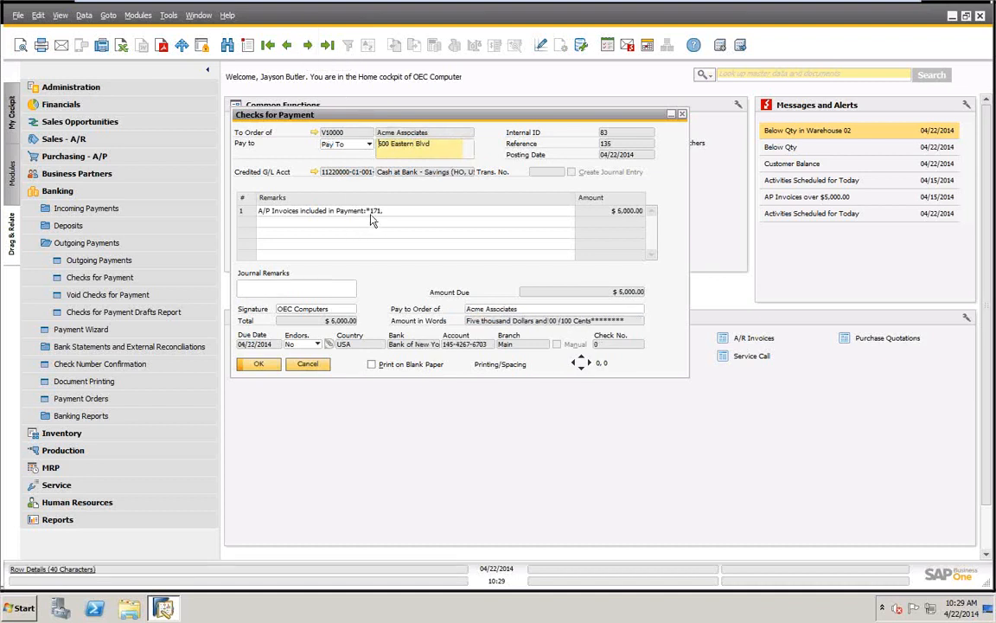
click(308, 48)
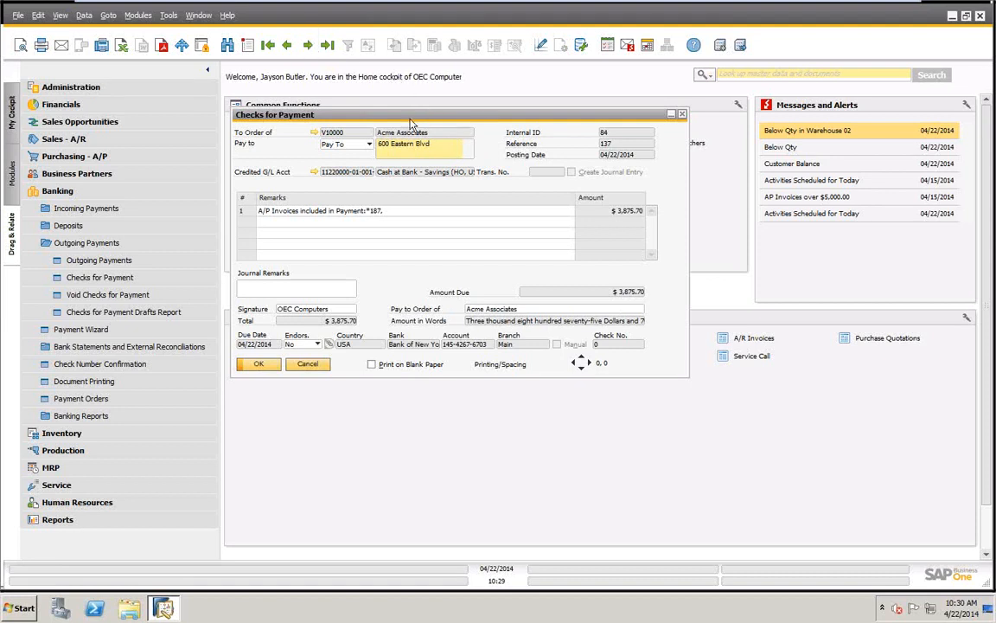
click(327, 48)
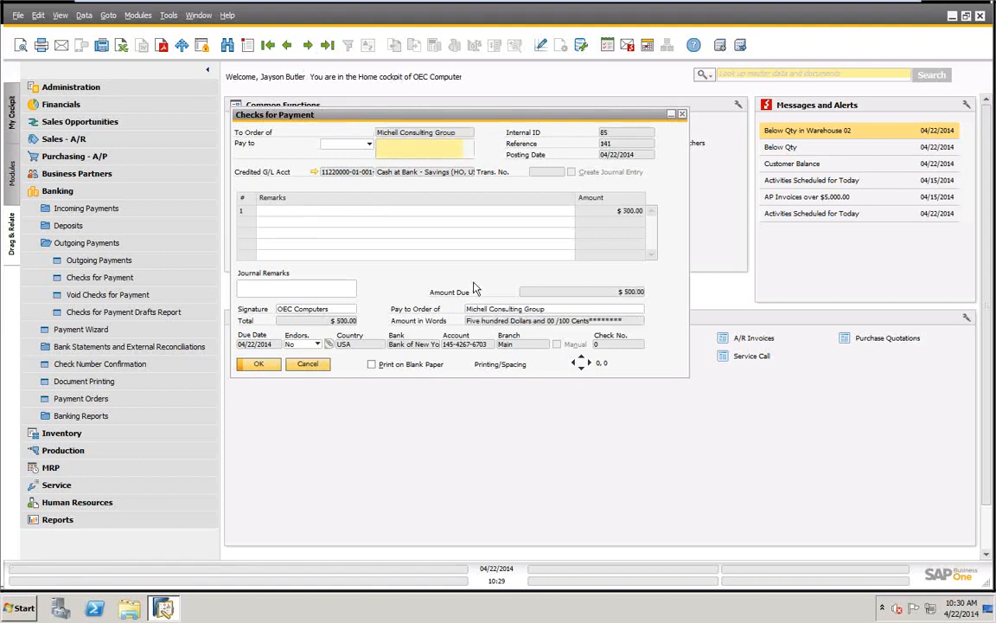
Examine the Pay to Order of name on the last check, then close Checks for Payment
click(572, 308)
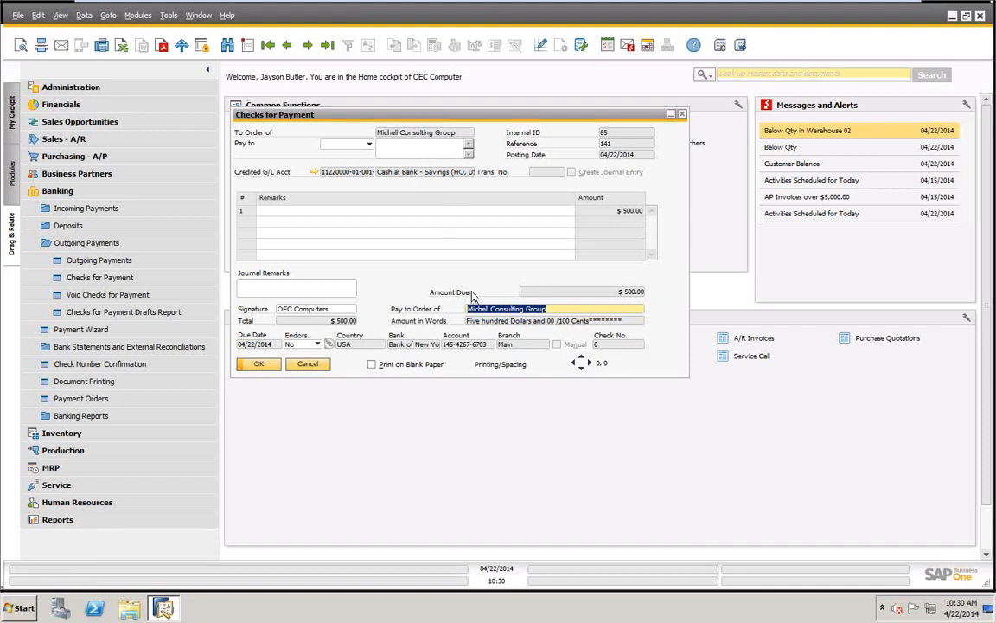
click(569, 309)
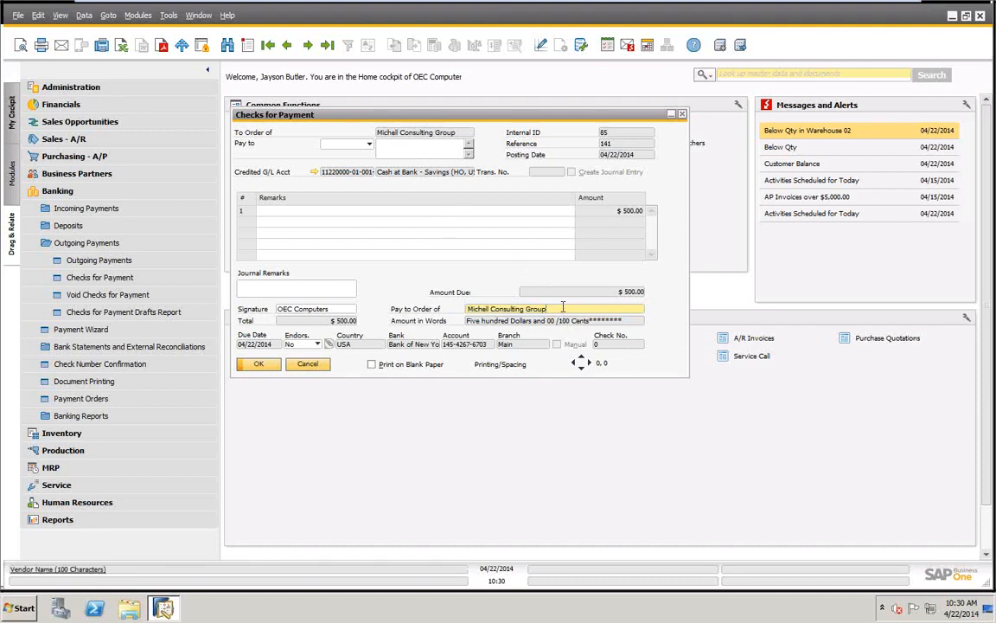
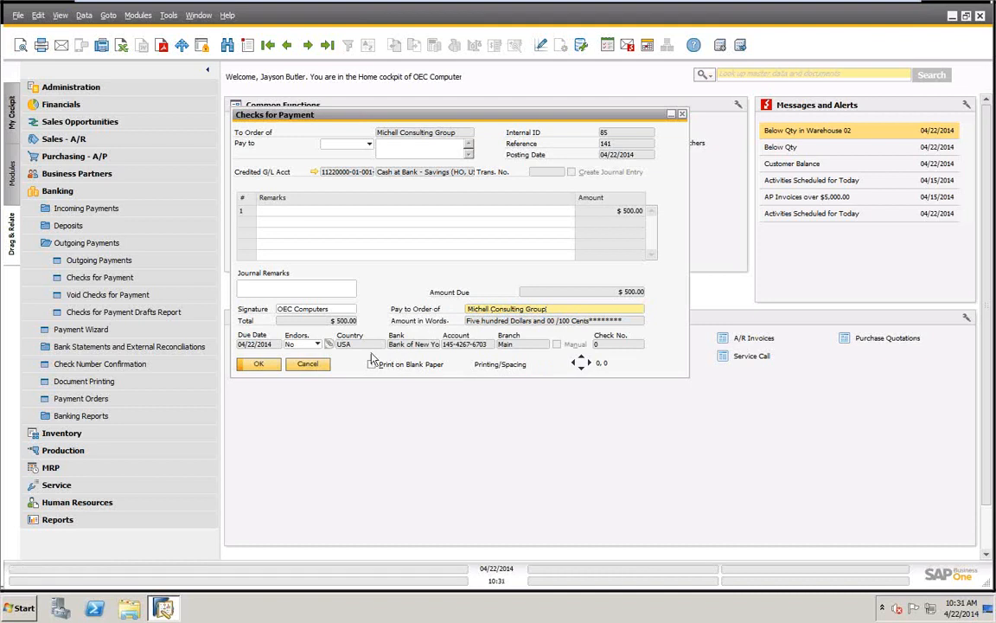
click(307, 364)
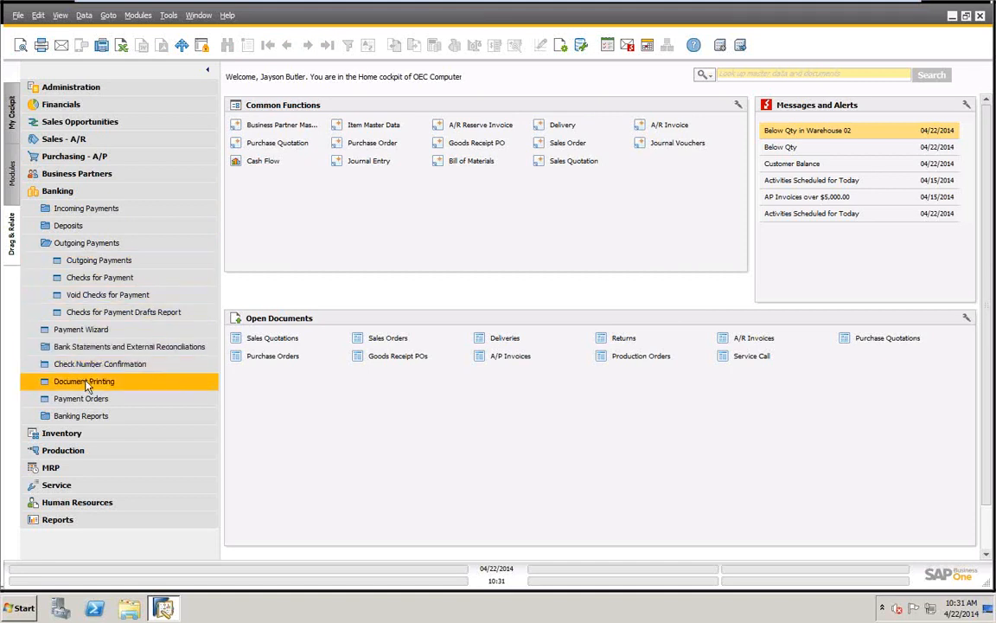
click(97, 276)
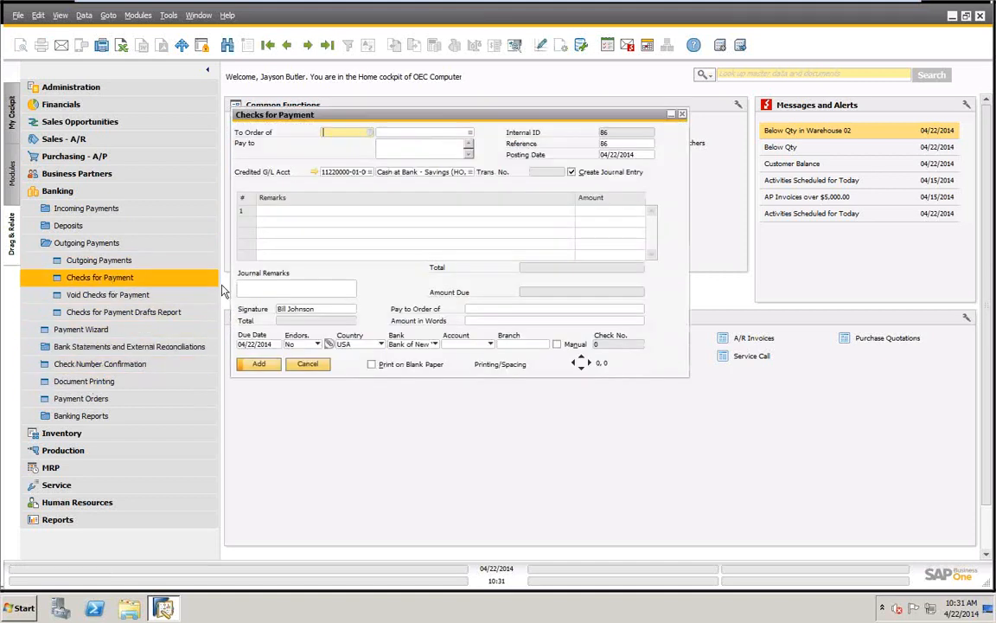
click(308, 364)
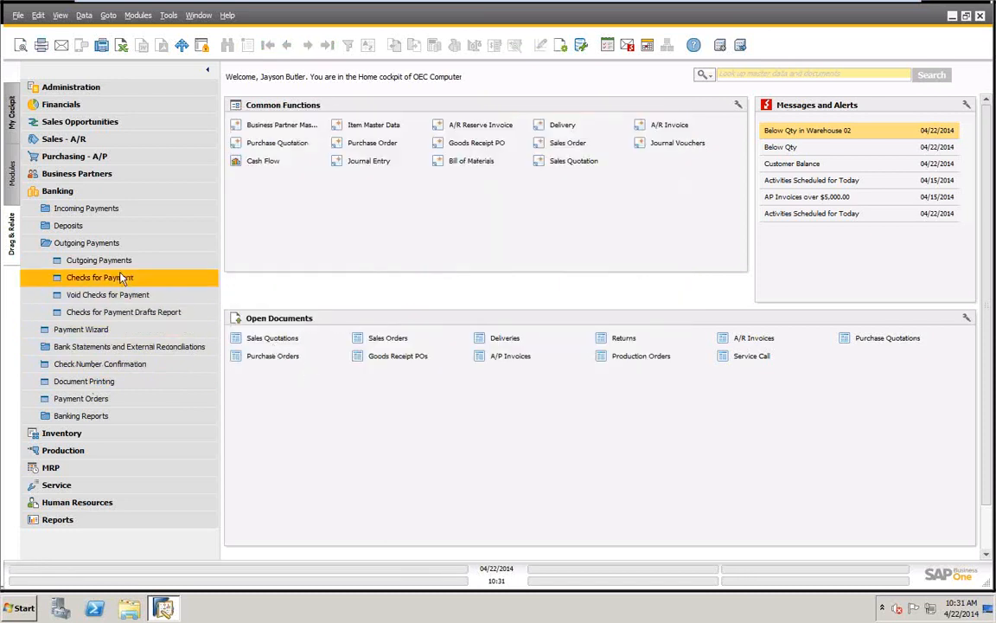
Open Document Printing and run the selection for Checks for Payment with the Print Checks option To Be Printed
click(77, 243)
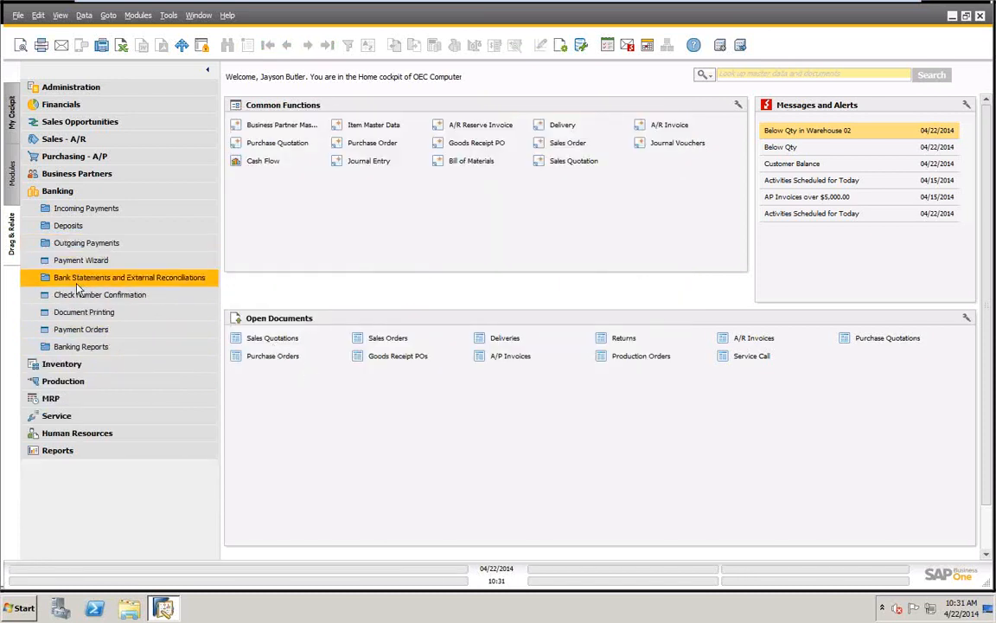
click(82, 313)
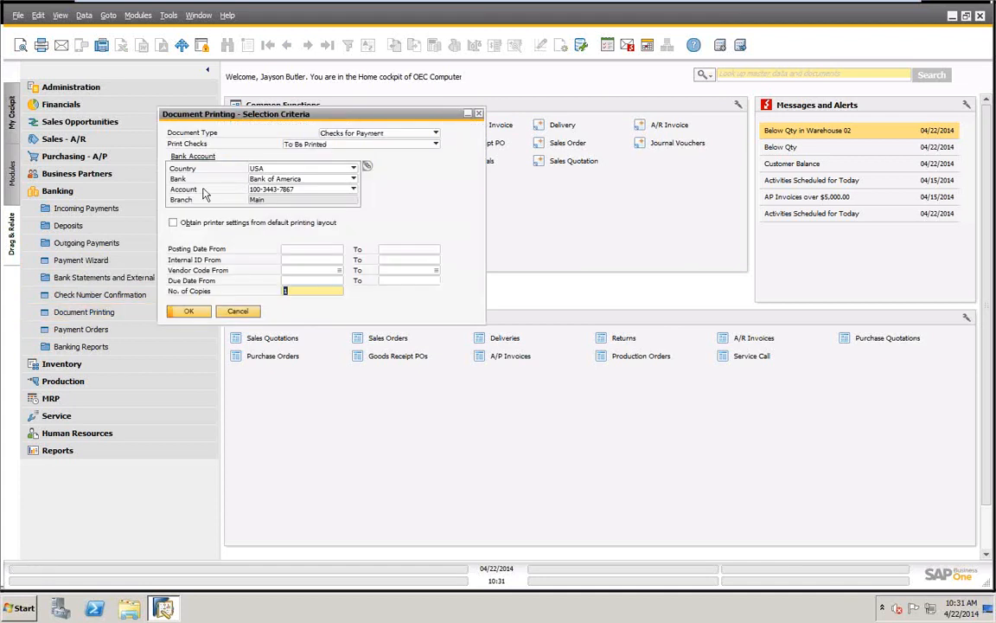
drag(215, 111, 531, 167)
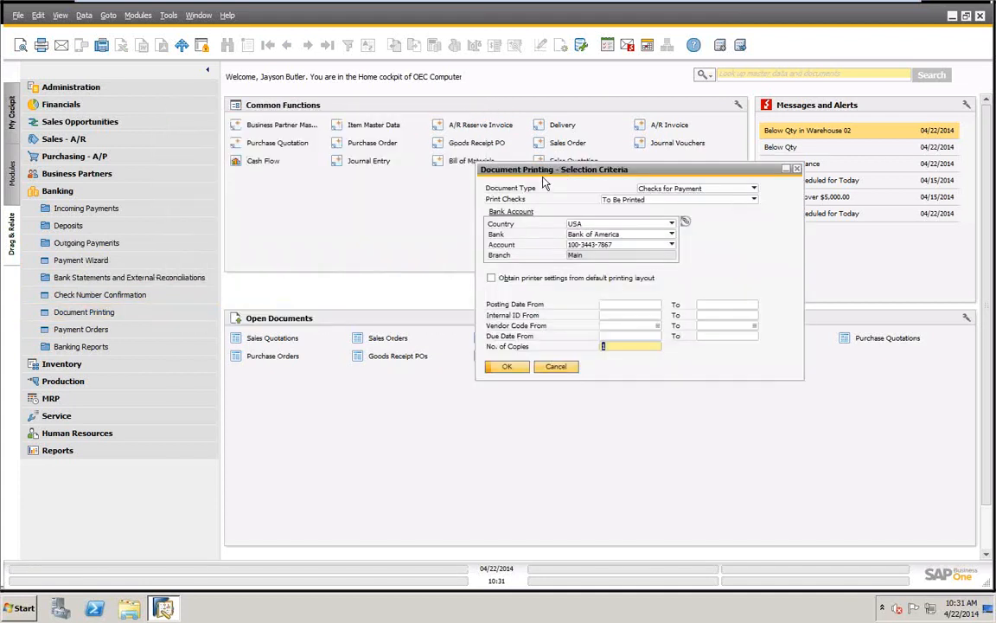
click(755, 189)
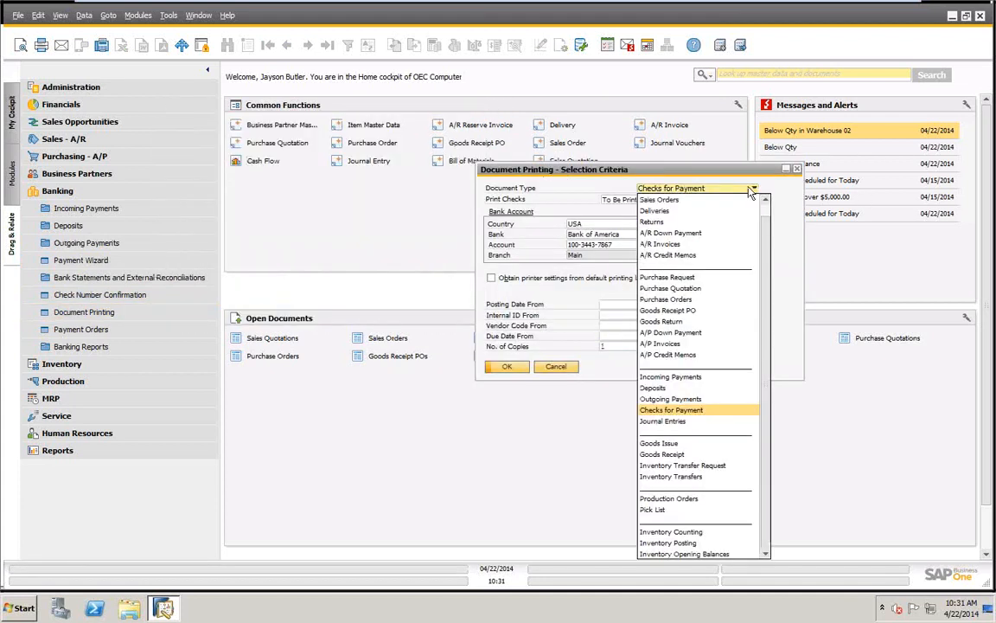
click(672, 410)
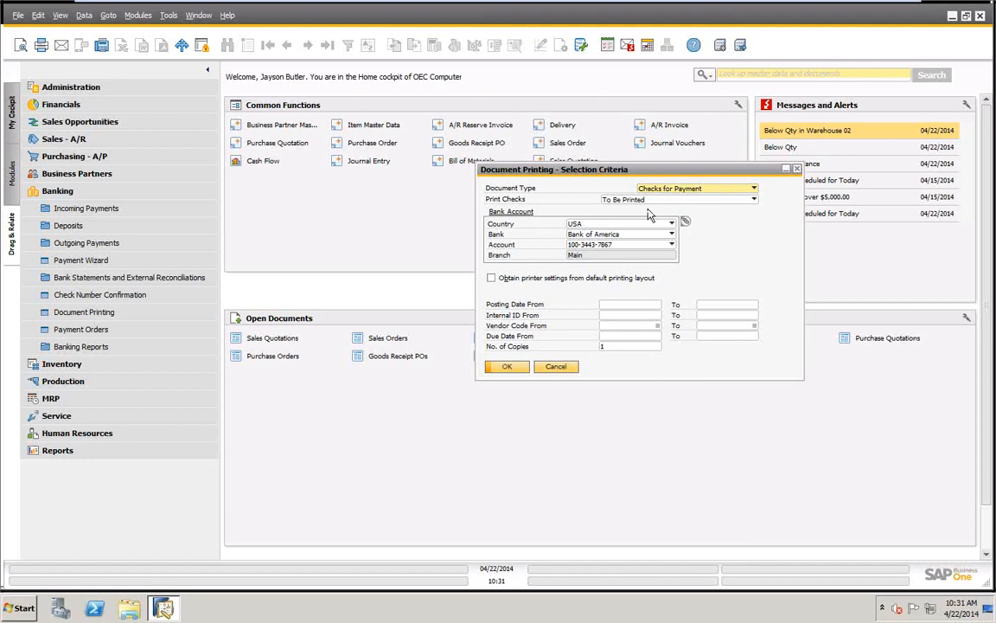
click(754, 199)
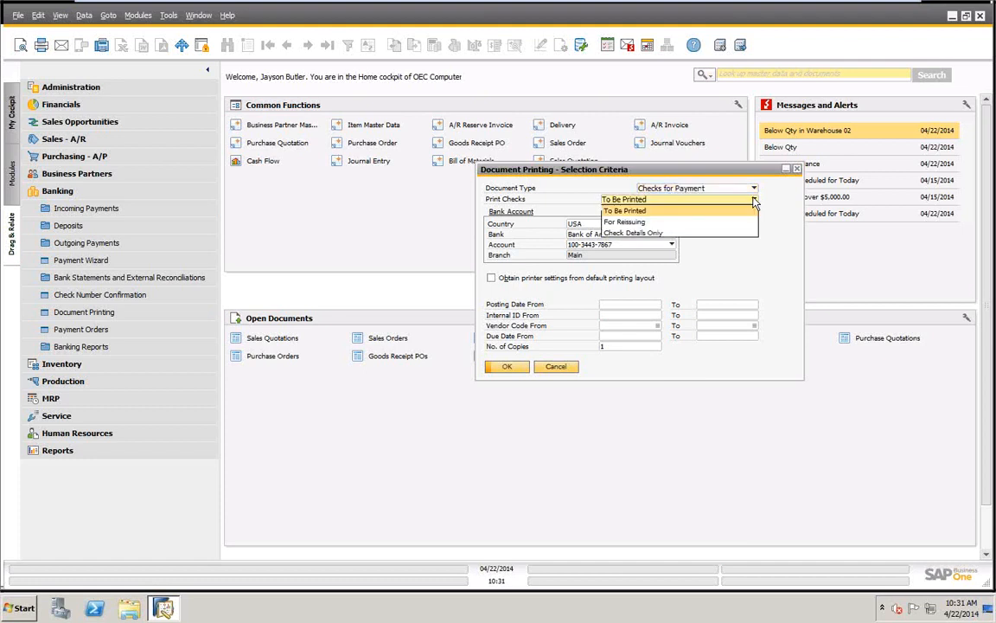
click(654, 211)
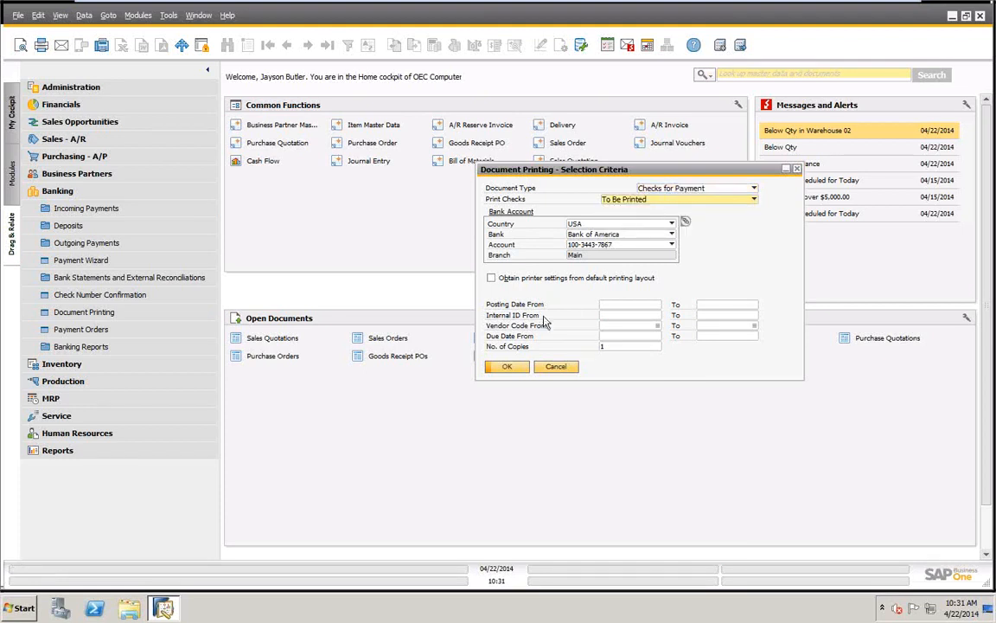
click(508, 367)
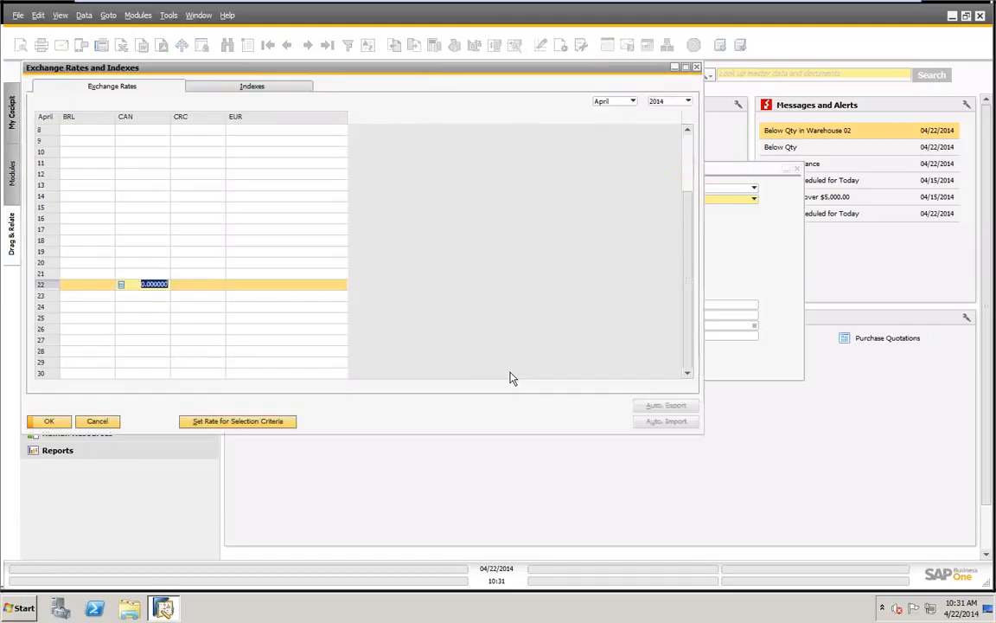
Set the CAN exchange rate for April 22 to 1.1, update it, and return to the printing selection criteria
text(1.1)
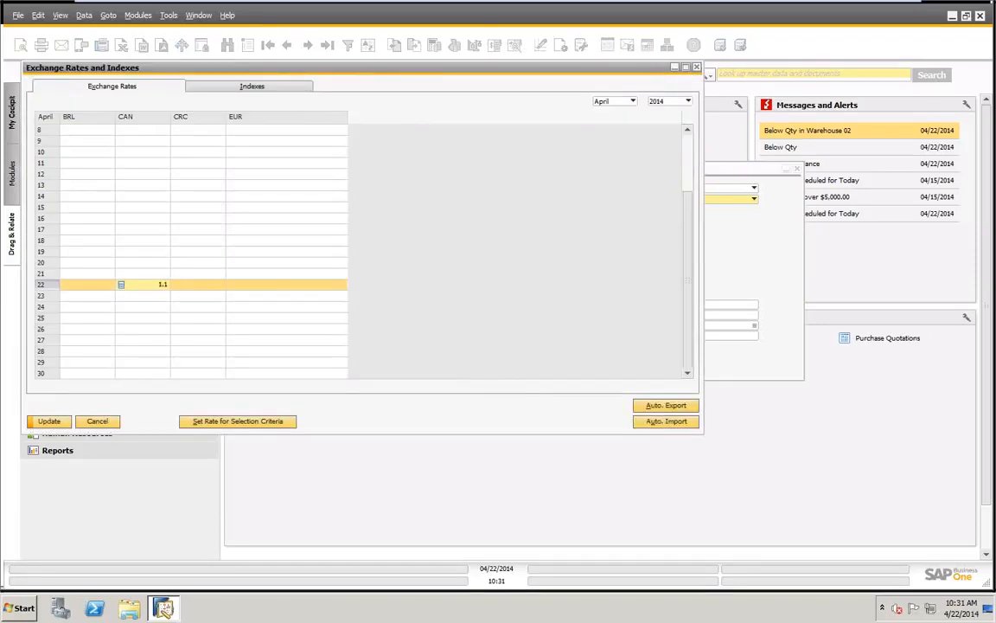
key(Tab)
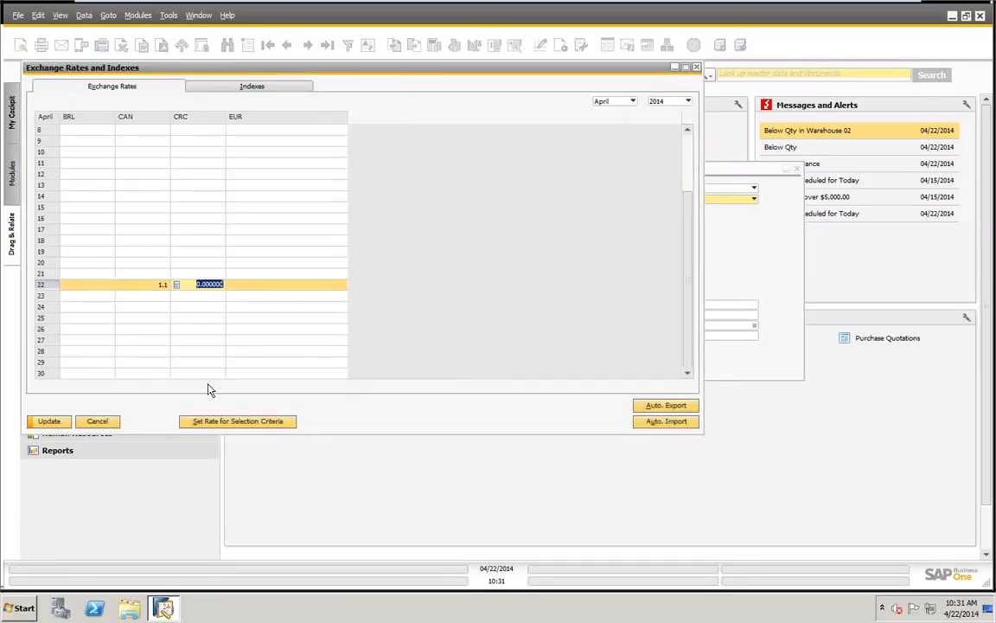
click(48, 422)
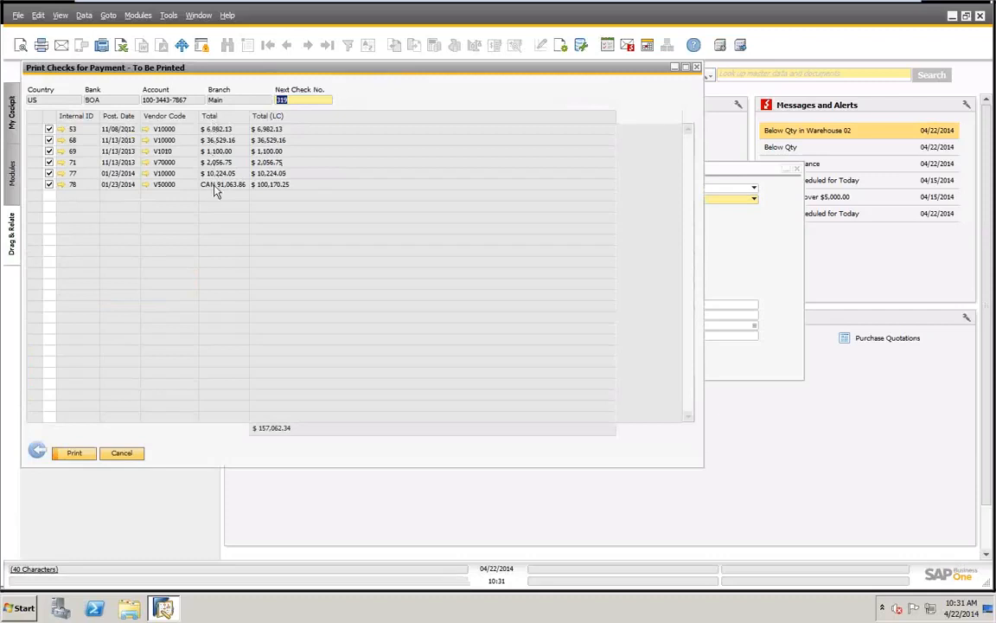
click(37, 453)
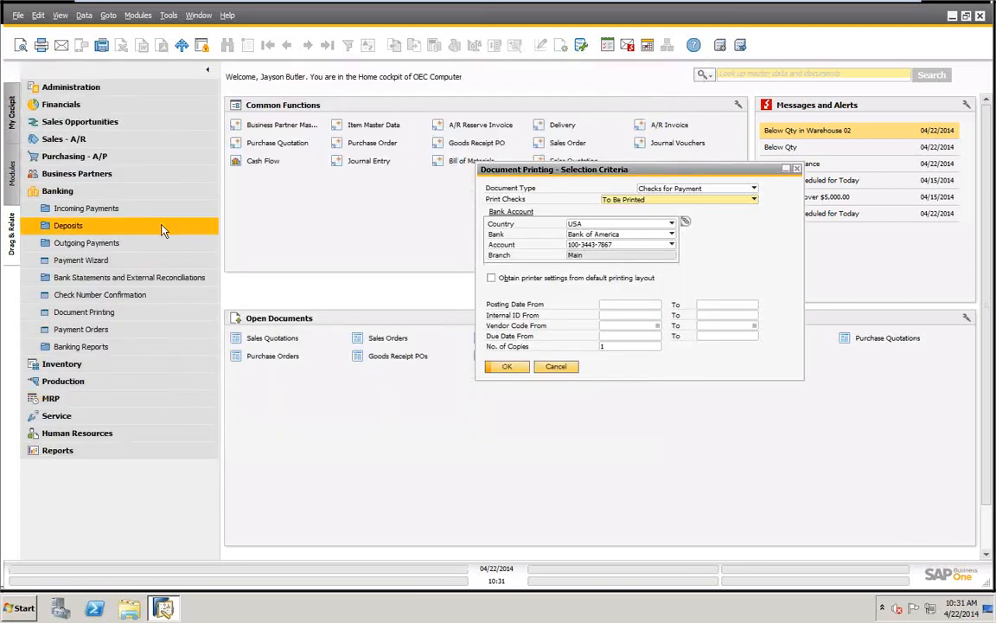
Open the last outgoing payment, check its payment means for the bank account used, and close both windows
click(75, 248)
click(105, 260)
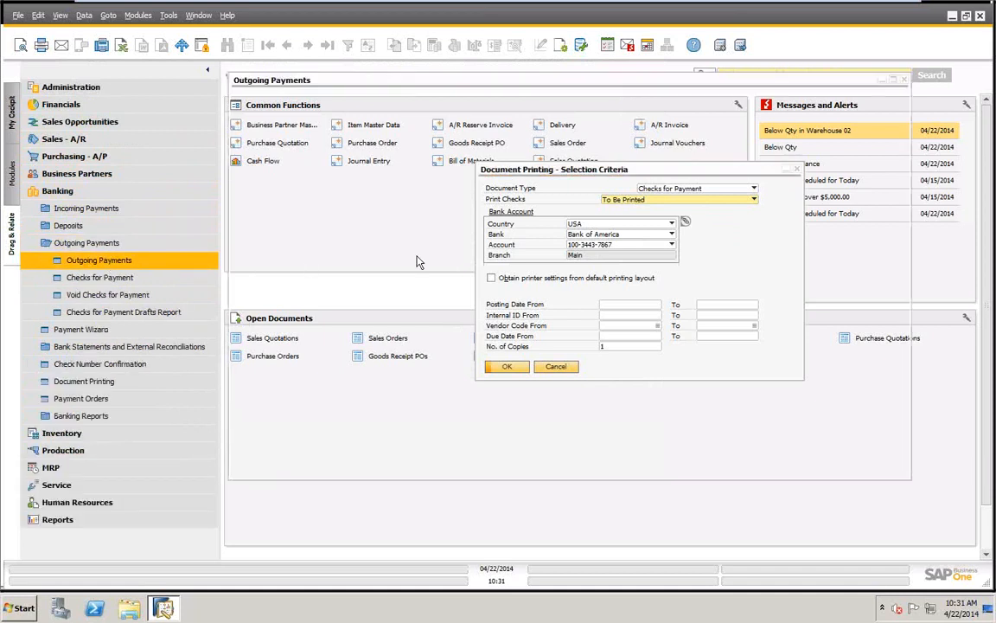
click(326, 45)
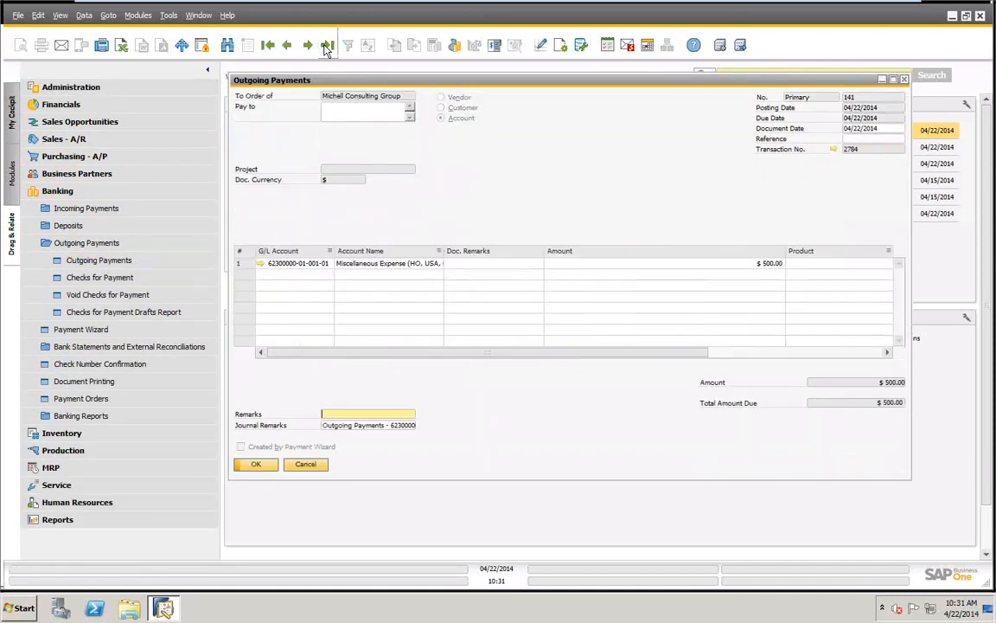
right_click(525, 132)
click(550, 153)
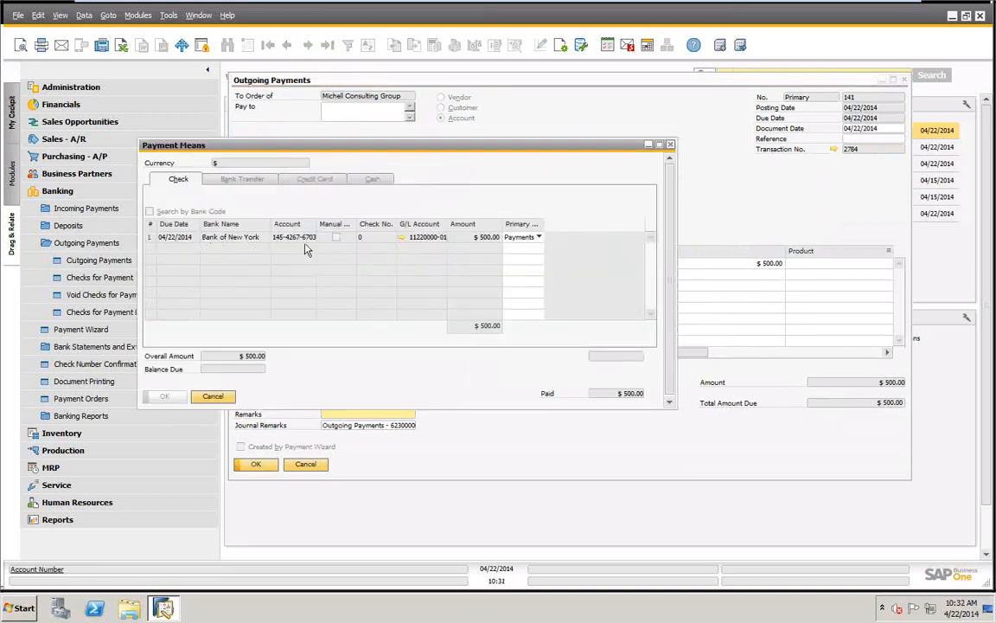
click(215, 398)
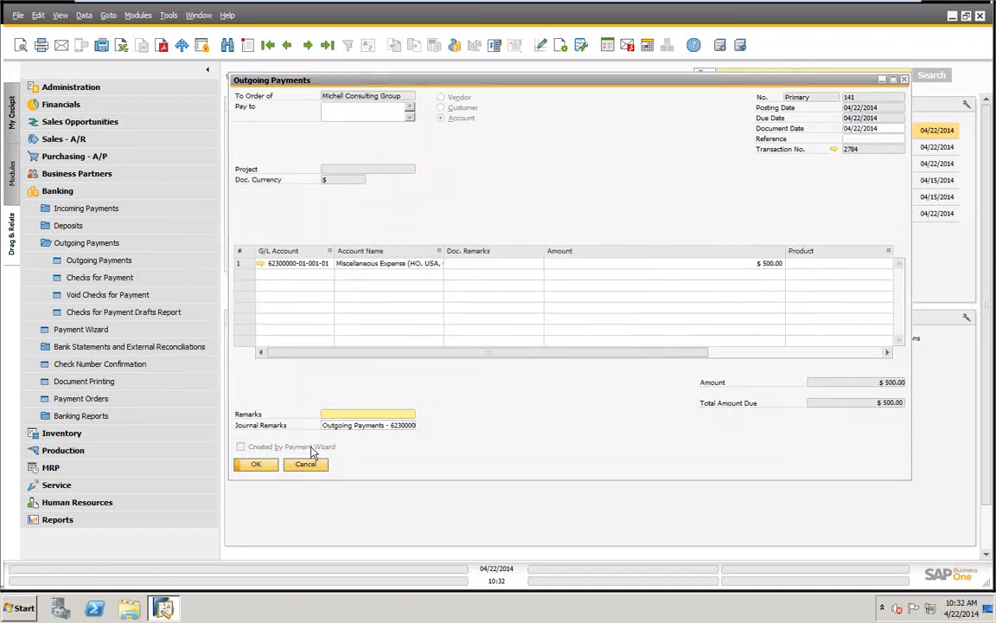
click(307, 468)
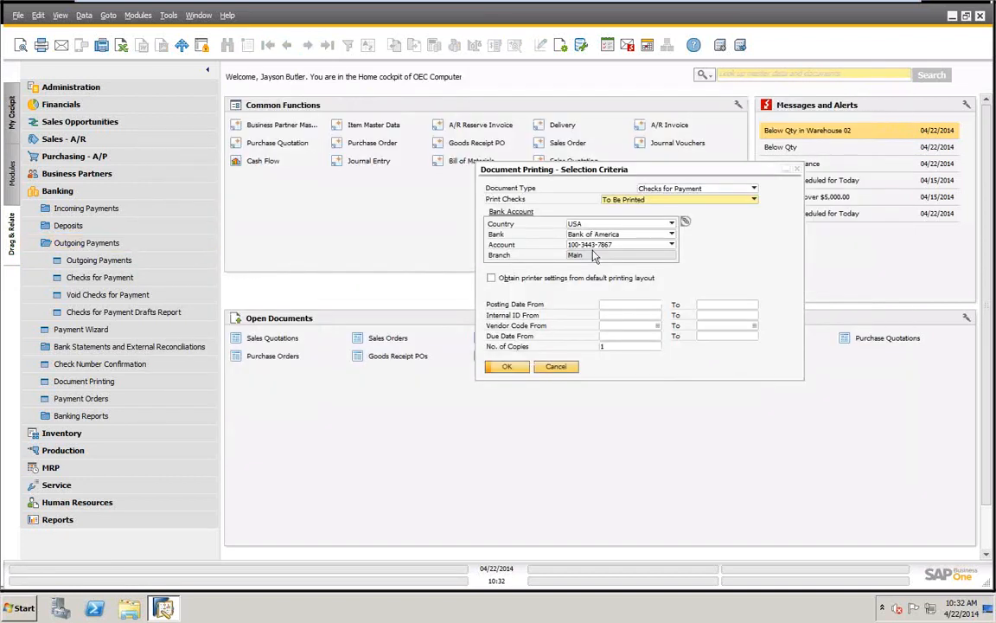
List the checks to be printed for the Bank of America account, then go back to the selection criteria
drag(558, 183, 347, 197)
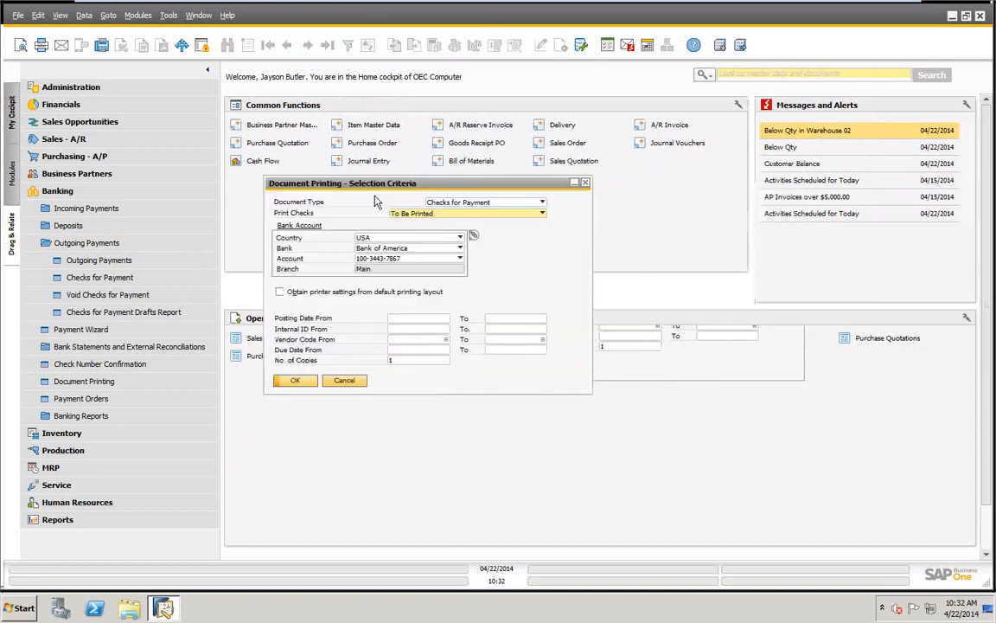
click(460, 248)
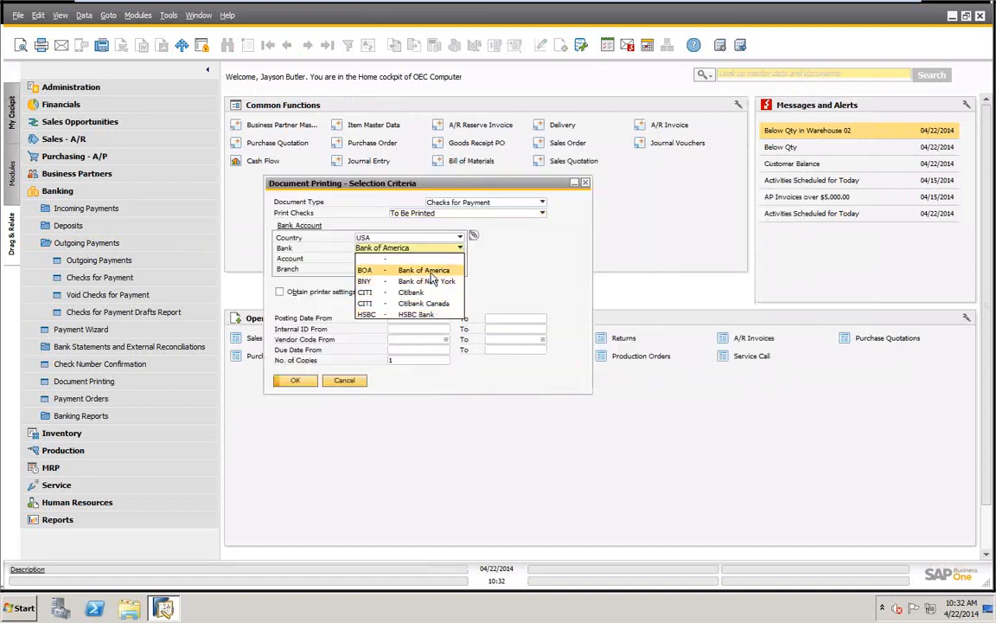
click(423, 270)
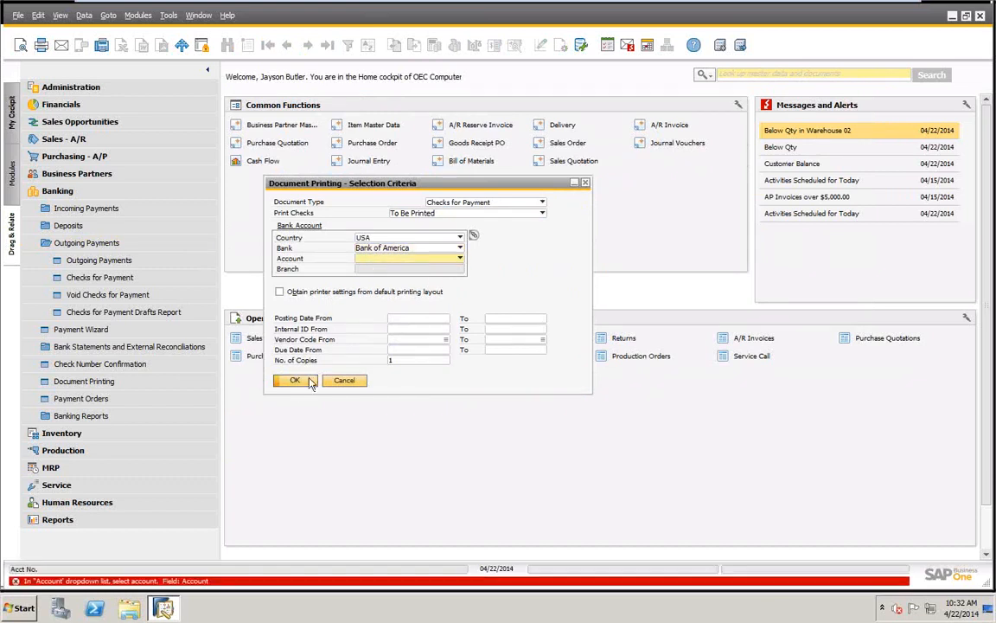
click(400, 257)
click(400, 270)
click(292, 381)
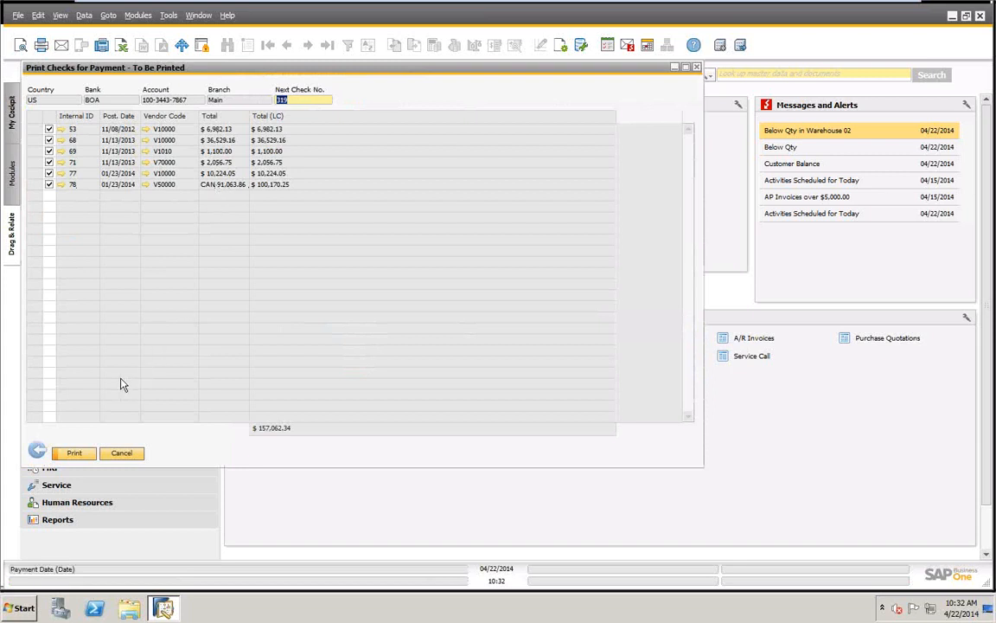
click(37, 451)
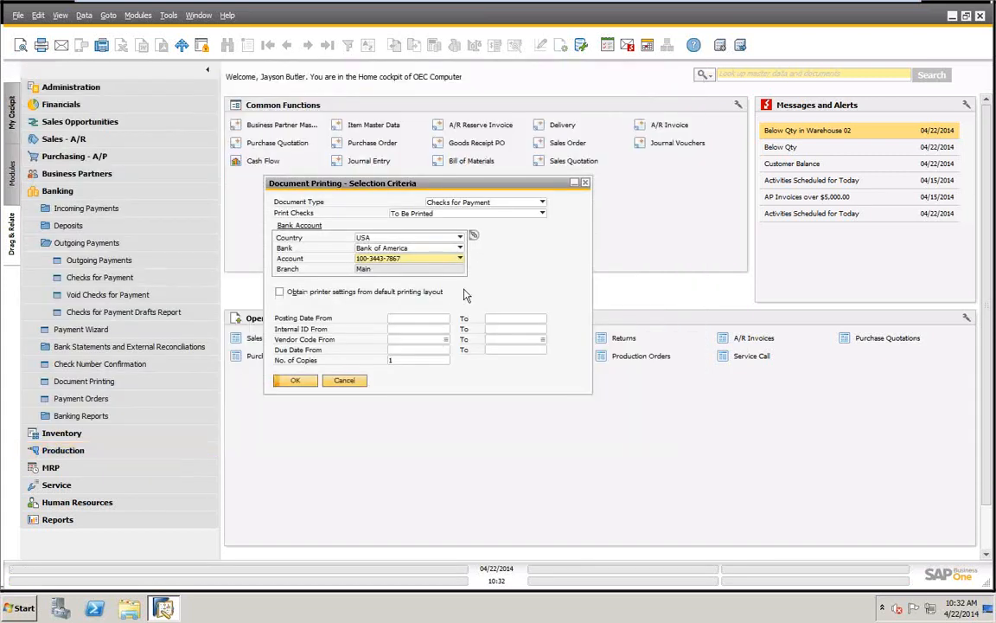
Change the bank to Bank of New York, choose its account, and list the checks to be printed
click(421, 248)
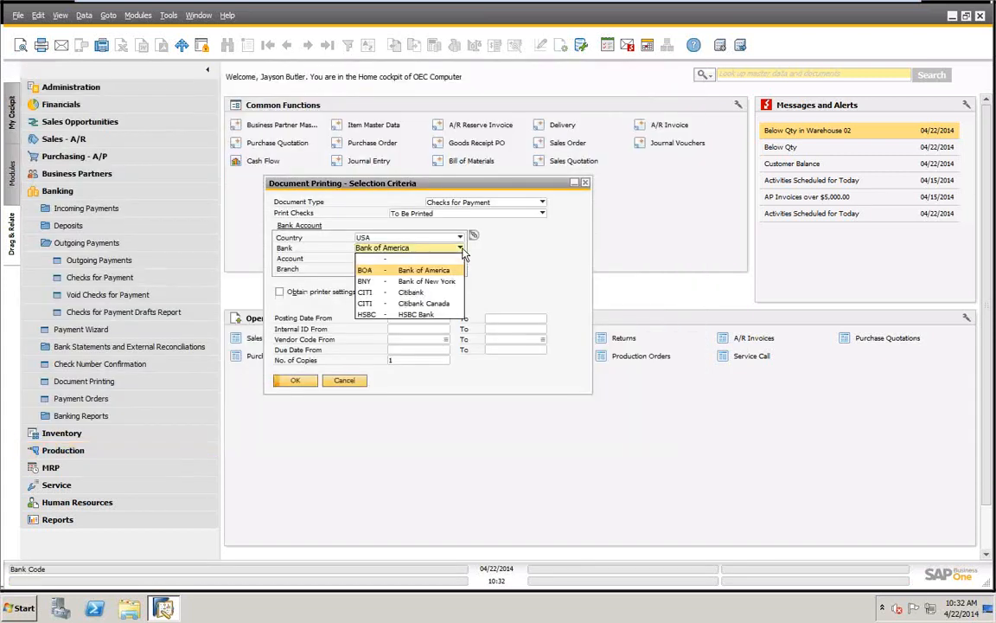
click(423, 281)
click(412, 258)
click(406, 270)
click(296, 382)
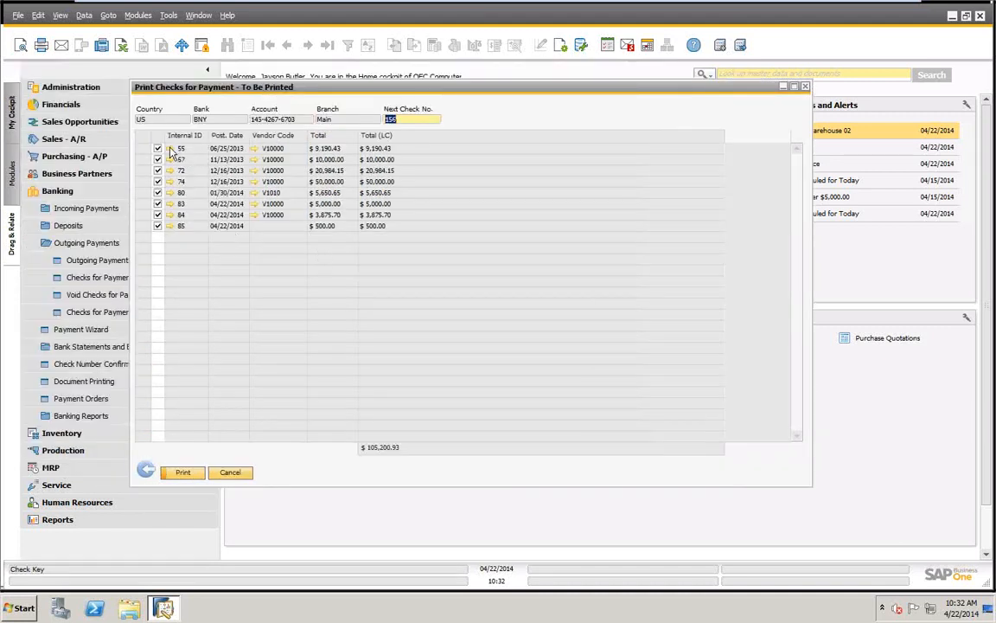
Deselect all checks, select only those with internal IDs 84 and 85, and return to the selection criteria
click(160, 138)
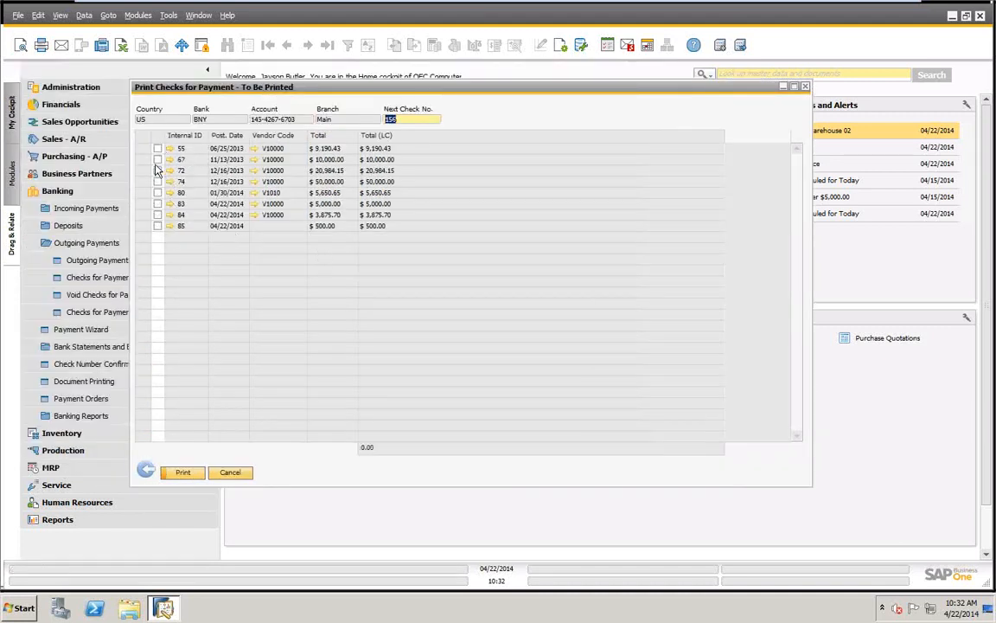
click(157, 215)
click(157, 226)
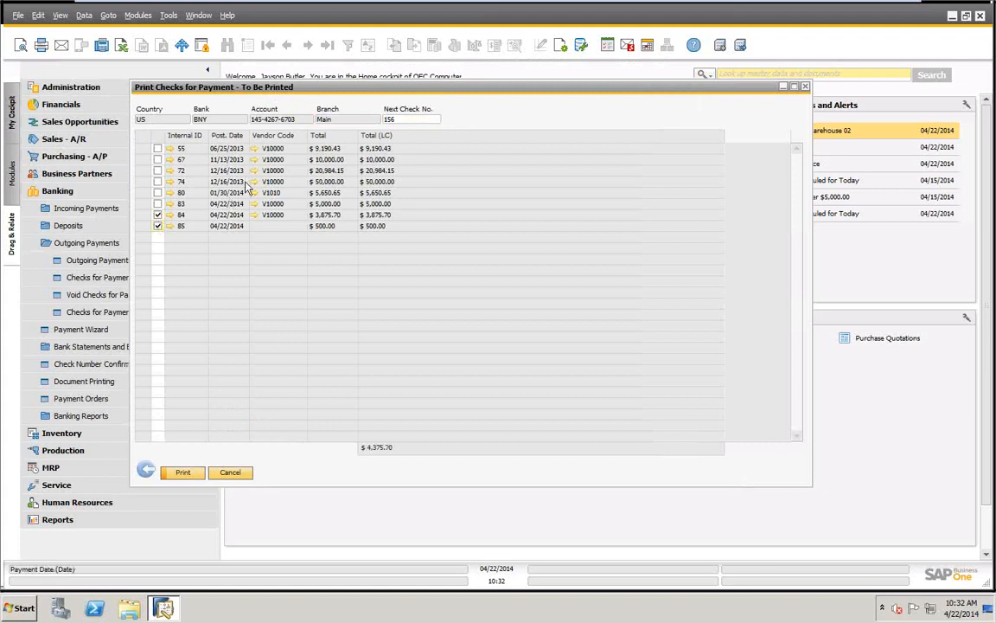
click(147, 470)
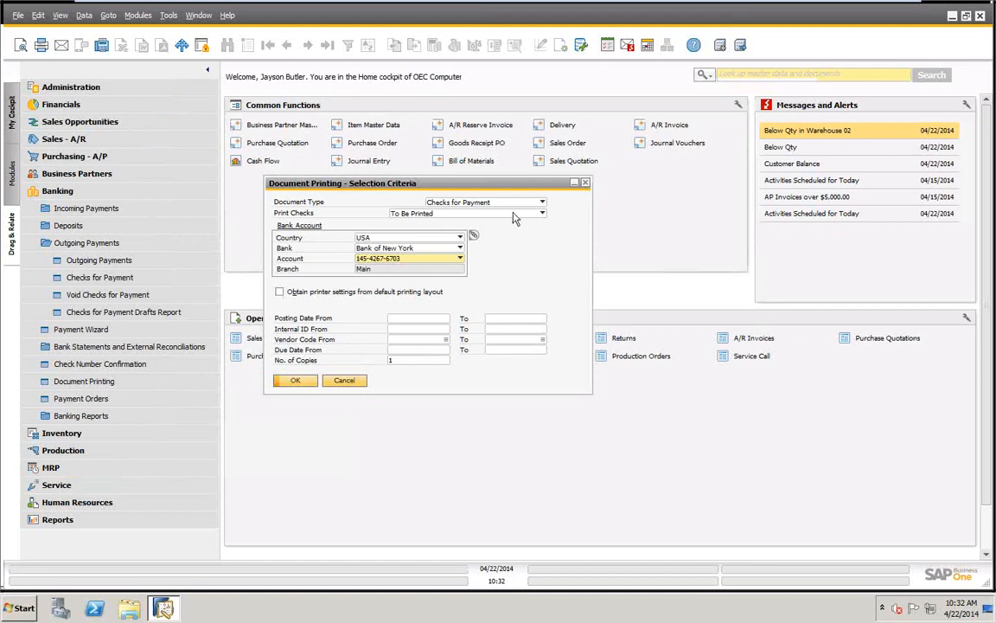
Limit the posting date range to 04/22/2014 through 04/22/2014 and list the checks to be printed
click(416, 320)
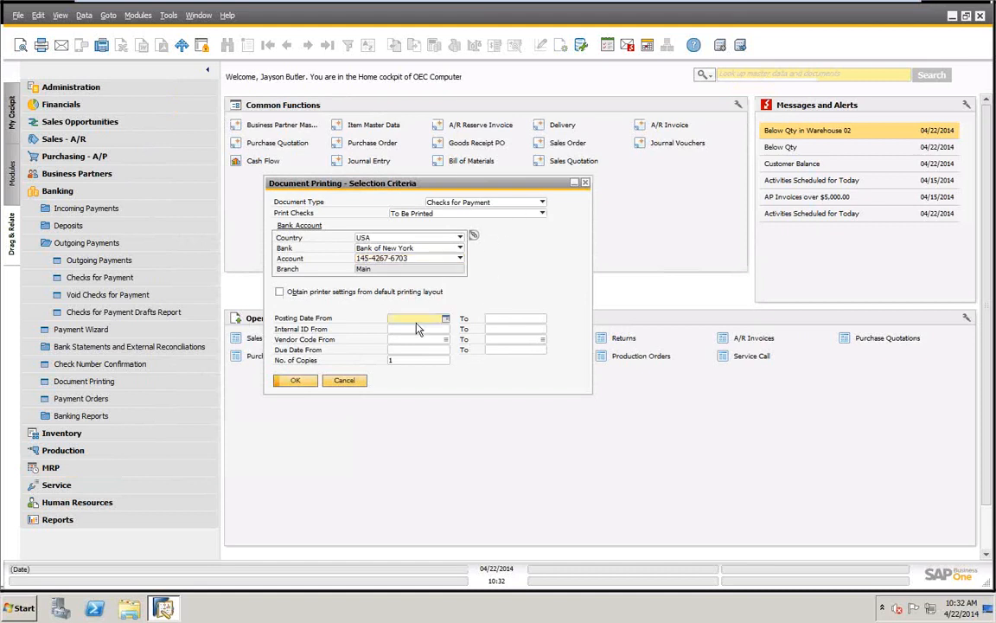
text(t)
key(Tab)
text(t)
key(Tab)
click(292, 381)
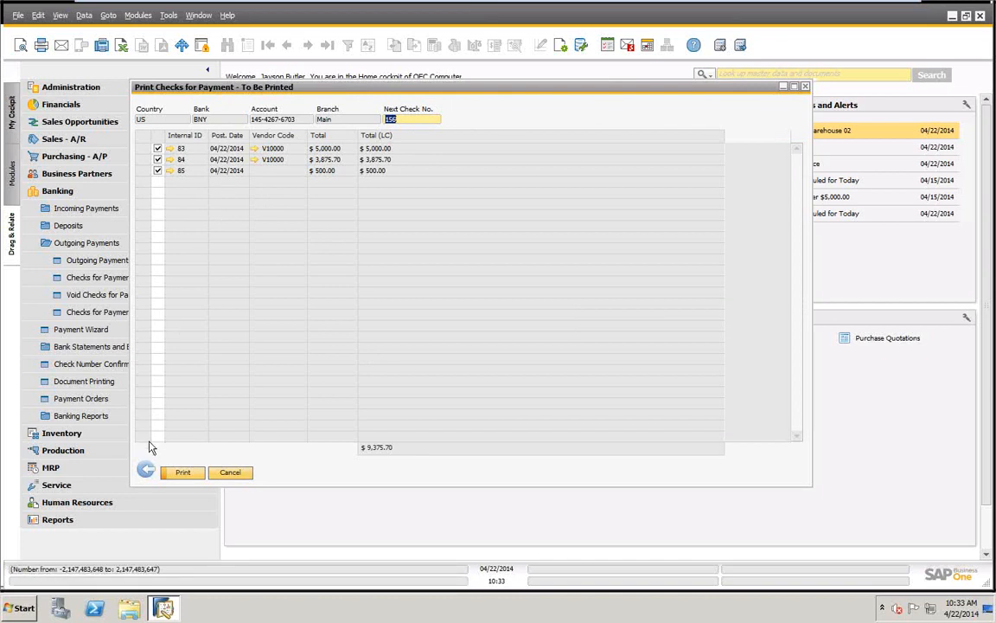
Return to the selection criteria, clear the posting date range, and list the checks to be printed again
click(146, 470)
click(422, 317)
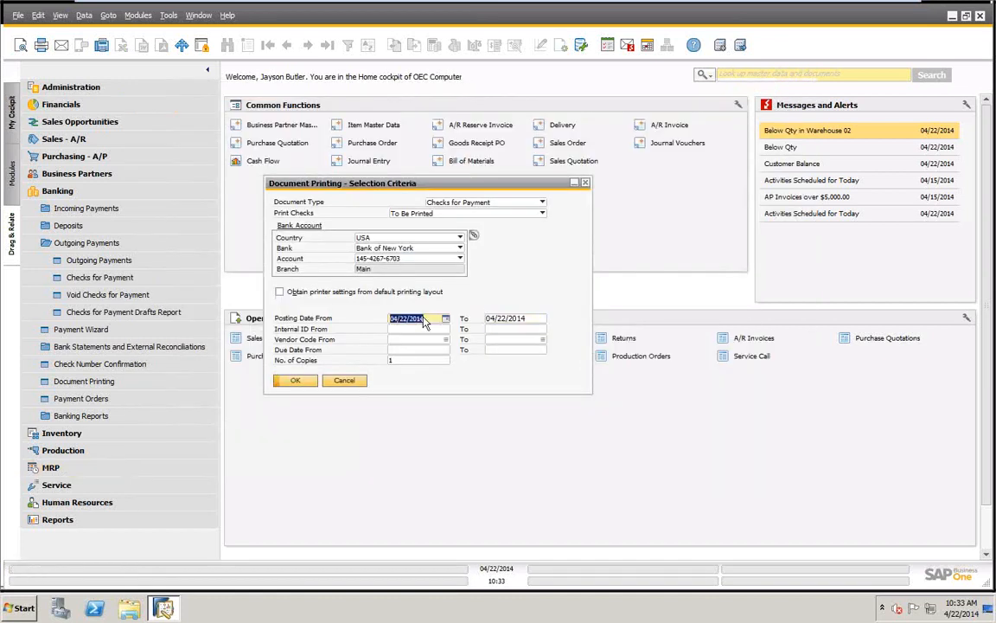
key(BackSpace)
key(Tab)
key(BackSpace)
click(294, 381)
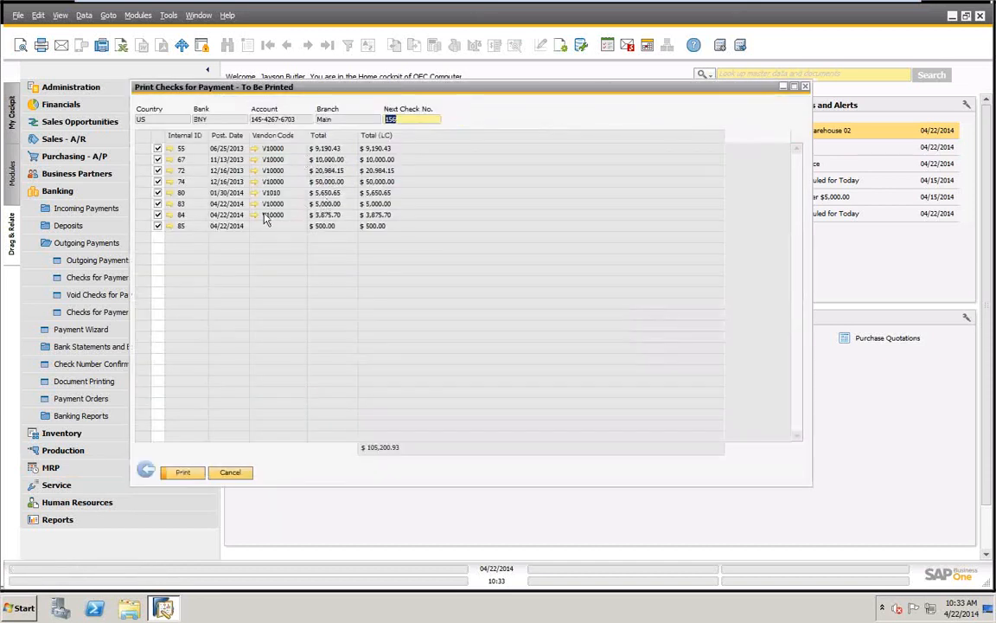
Select only the checks with internal IDs 83, 84 and 85 and set the next check number to 157
double_click(157, 137)
click(157, 203)
click(157, 215)
click(158, 226)
click(427, 121)
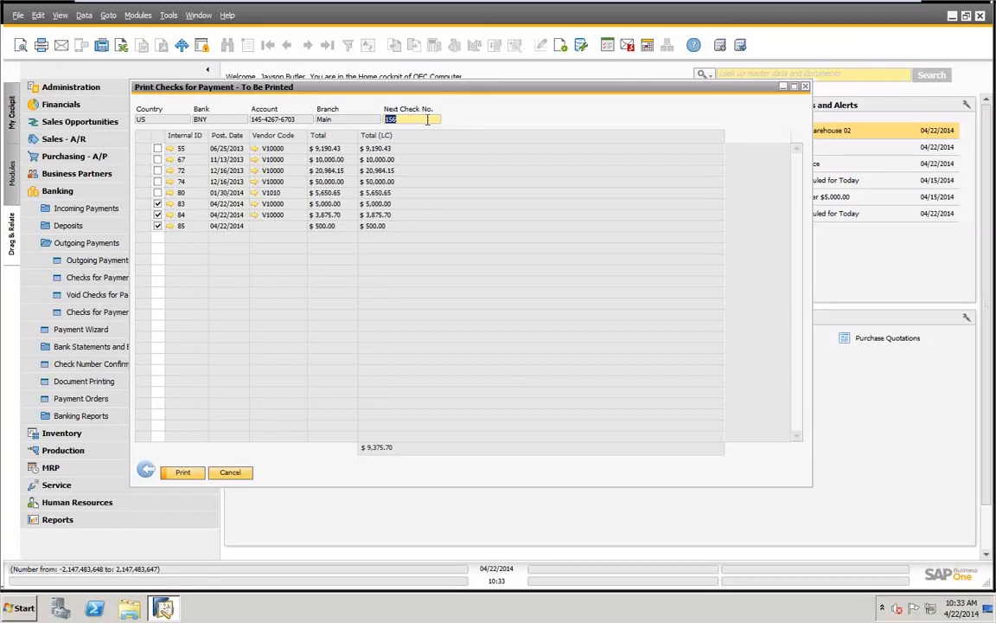
text(157)
key(Tab)
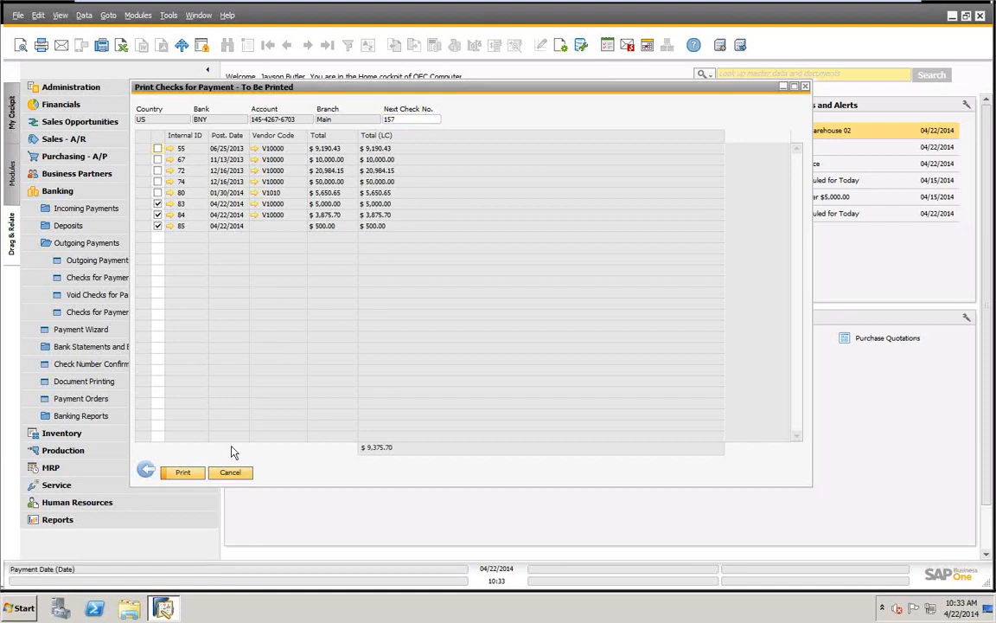
Print the selected checks on the HP Color LaserJet CP3525 and confirm that the check stock is ready
click(182, 473)
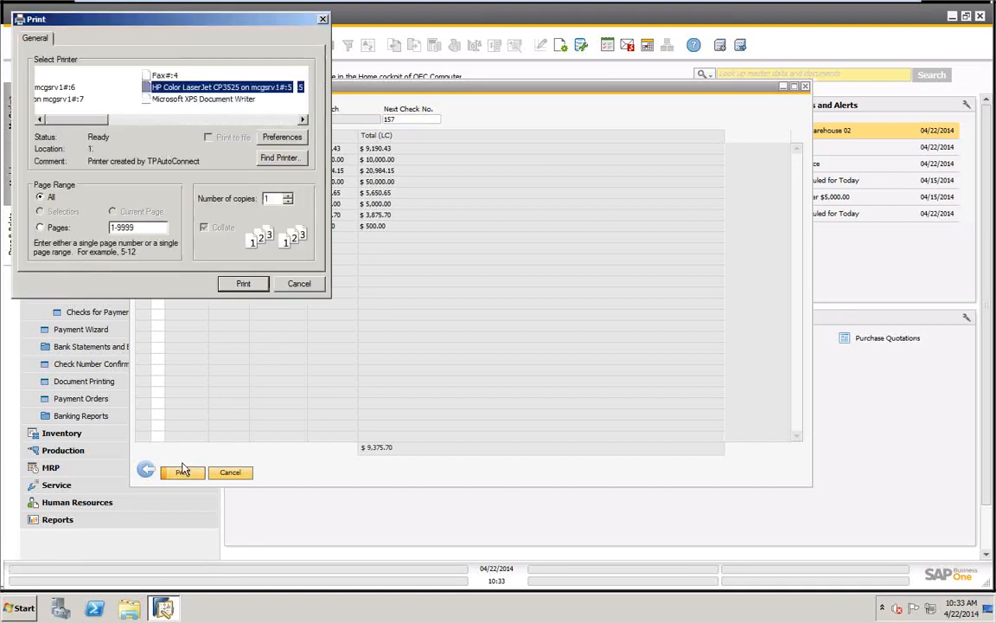
drag(200, 20, 326, 53)
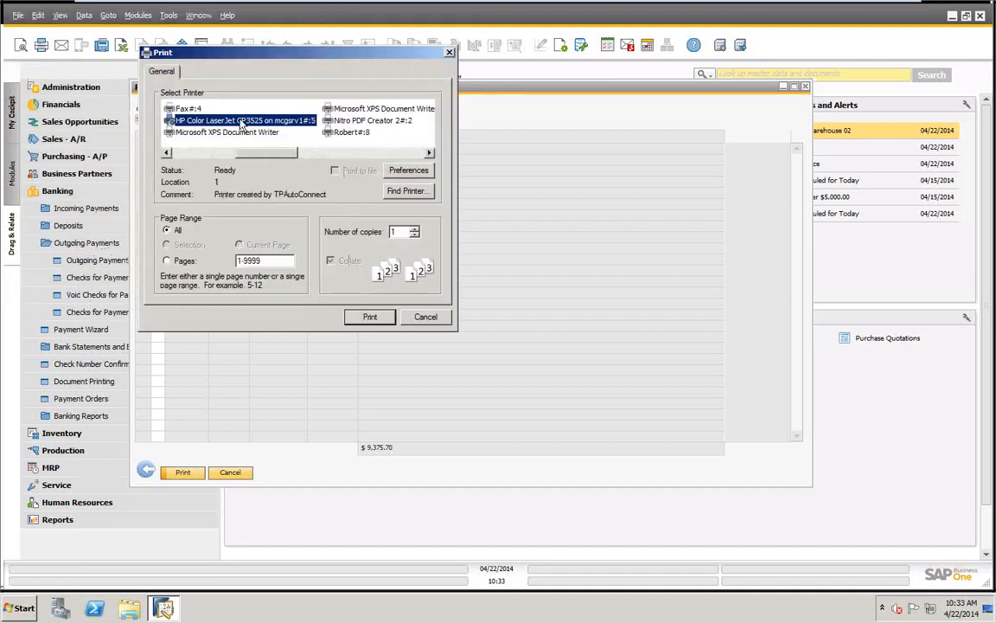
click(378, 319)
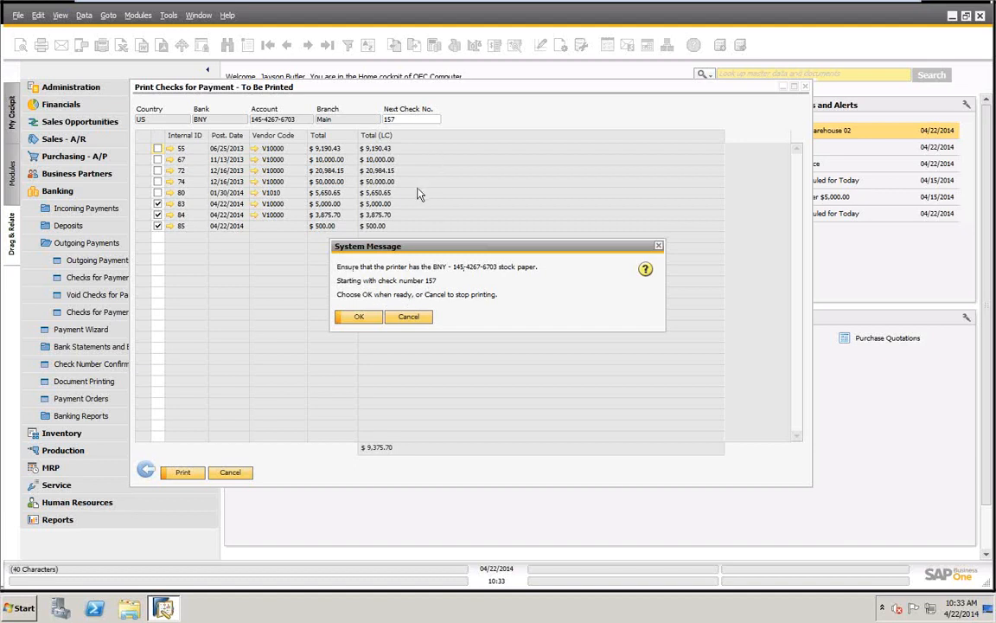
click(362, 316)
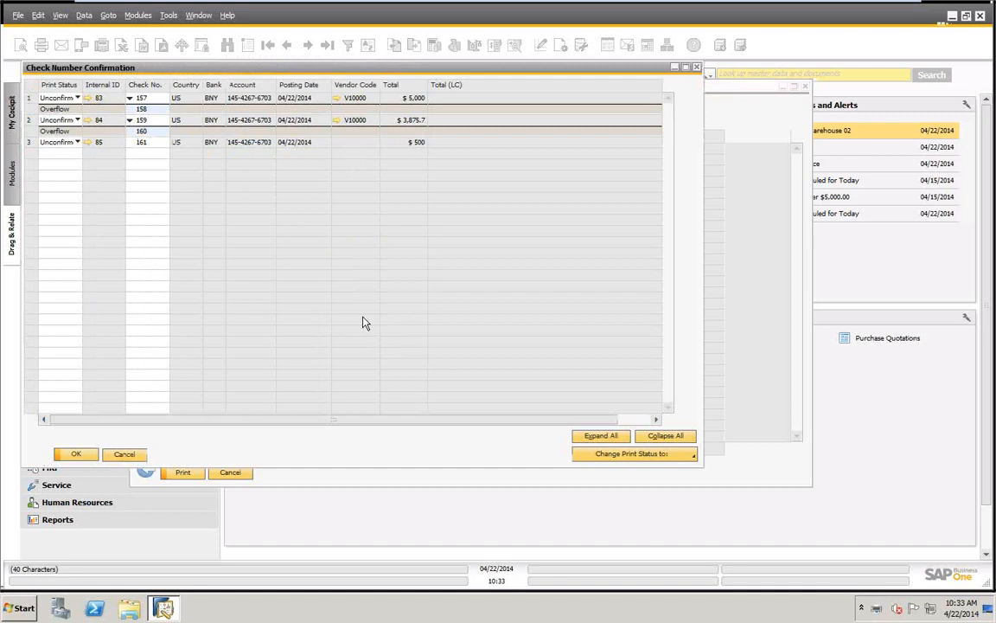
Reposition the Check Number Confirmation window and review the print status options for the first check
drag(301, 72, 513, 157)
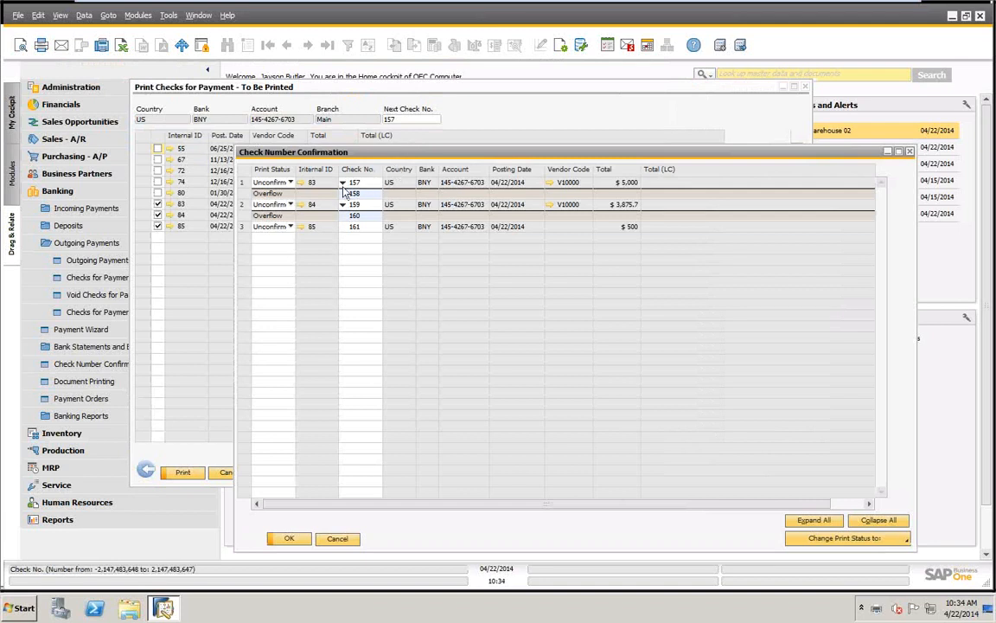
drag(306, 158, 274, 143)
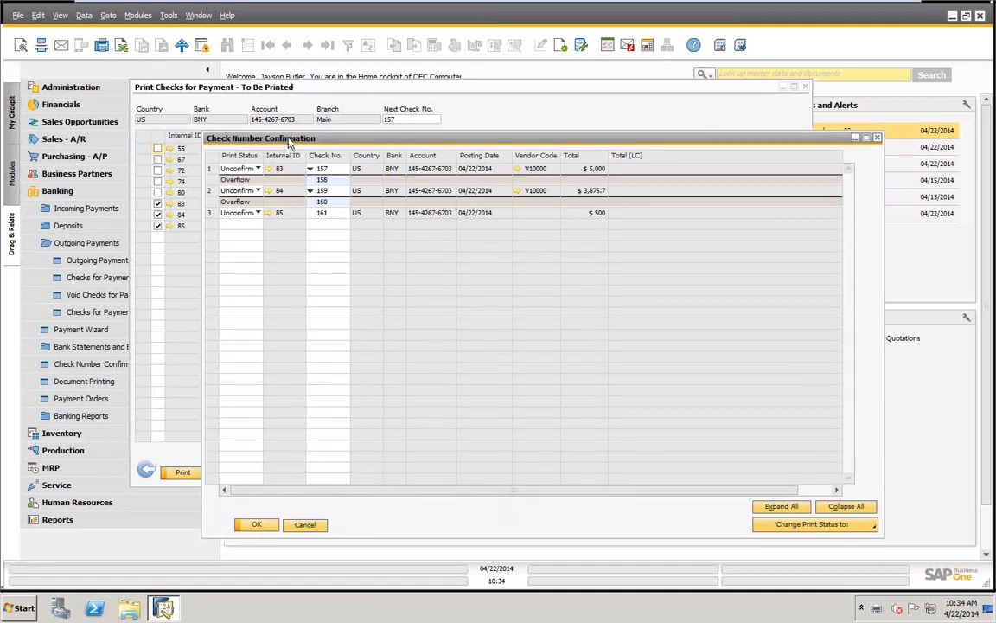
drag(290, 145, 279, 139)
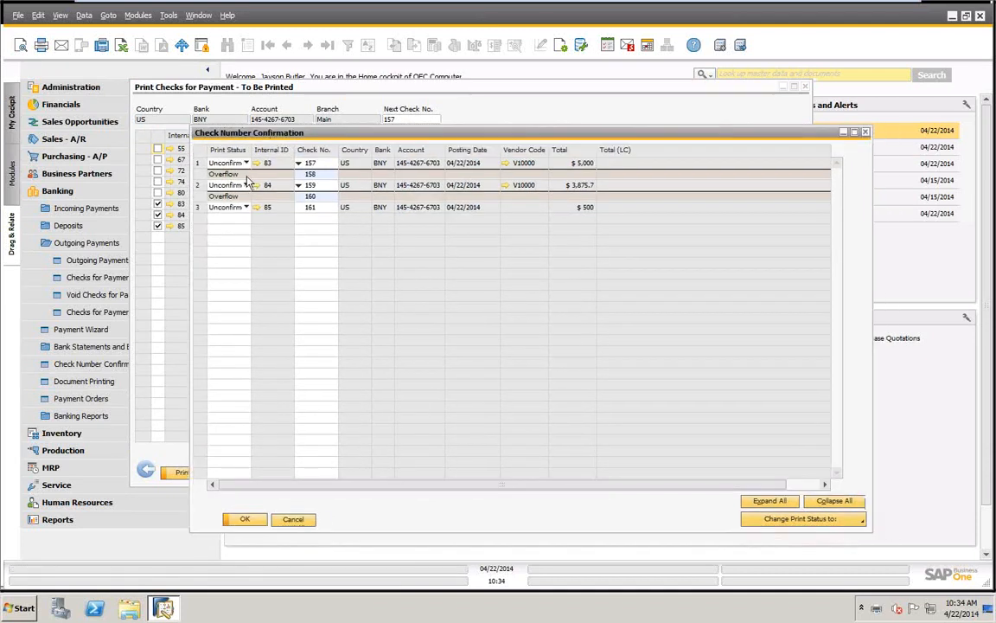
click(246, 164)
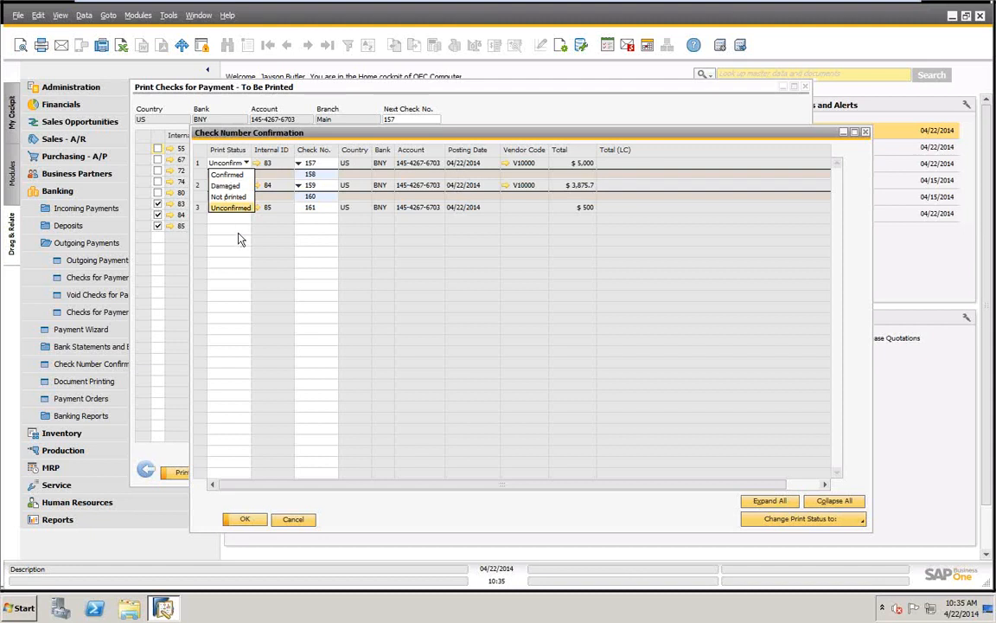
click(334, 211)
Set the print status of the check with internal ID 85 to Not printed, and then to Damaged
click(246, 210)
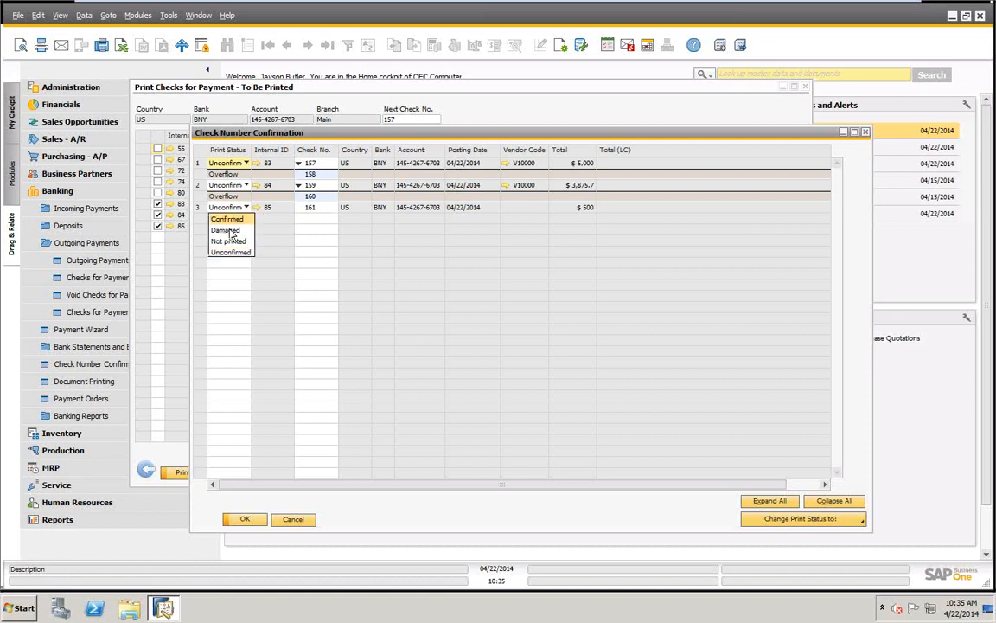
click(229, 245)
click(325, 209)
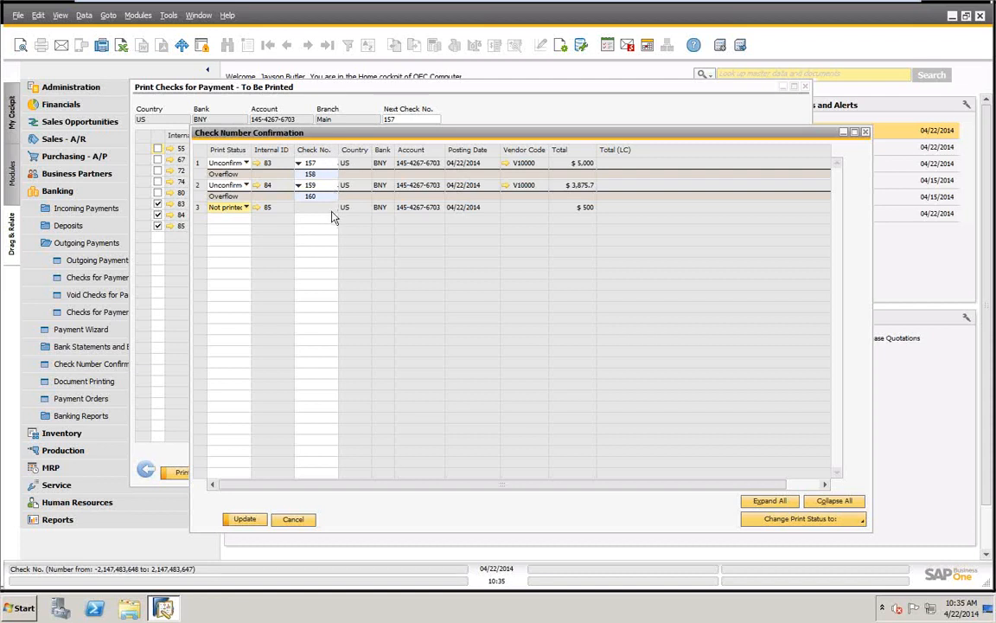
click(245, 208)
click(223, 229)
click(316, 209)
click(245, 209)
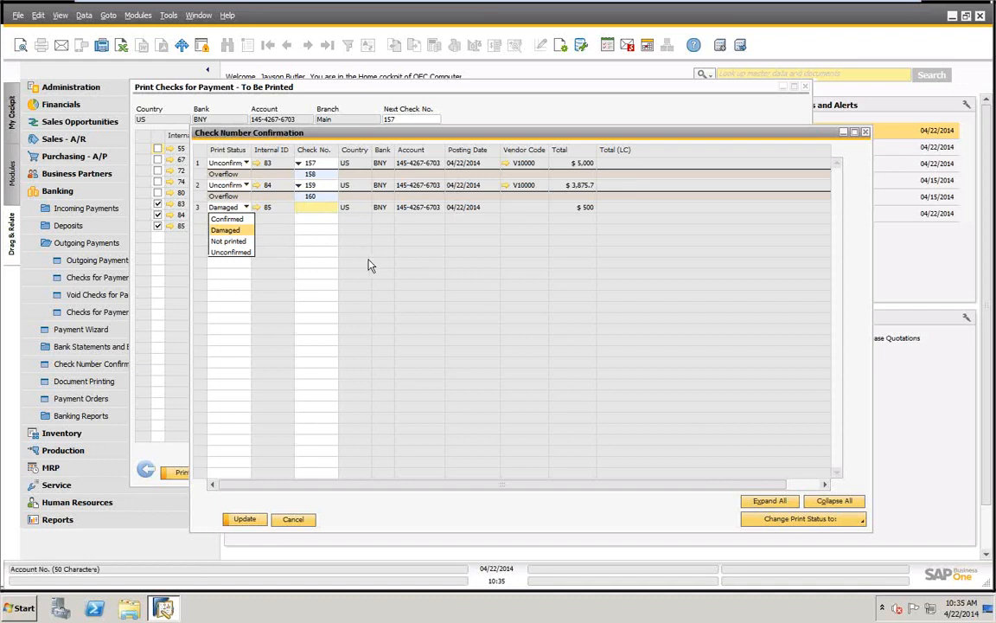
Change the print status of all checks to Unconfirmed, enter check number 161 for internal ID 85, and update the confirmation
click(784, 520)
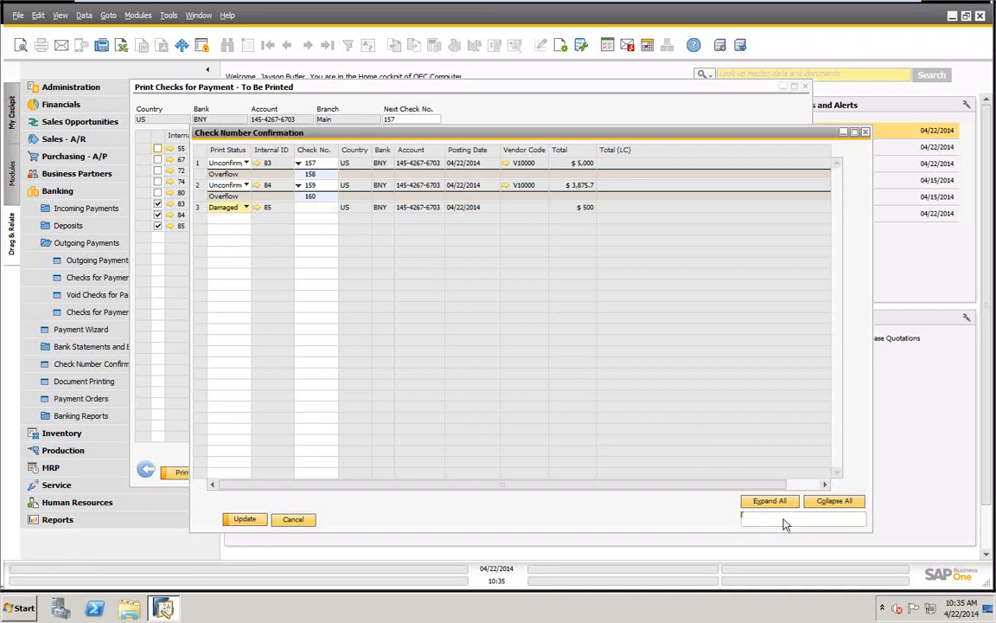
click(784, 520)
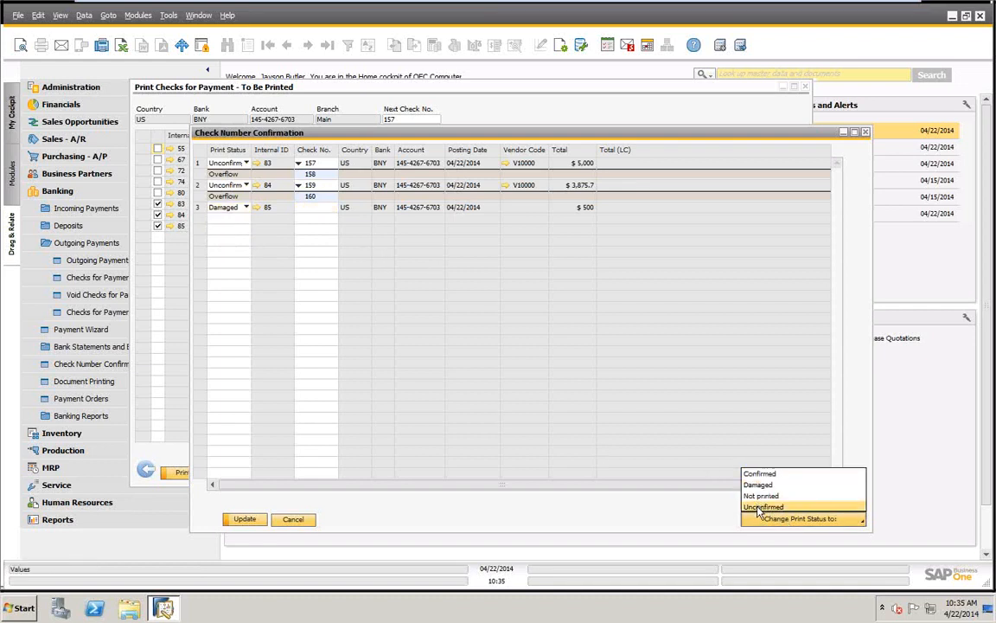
click(762, 506)
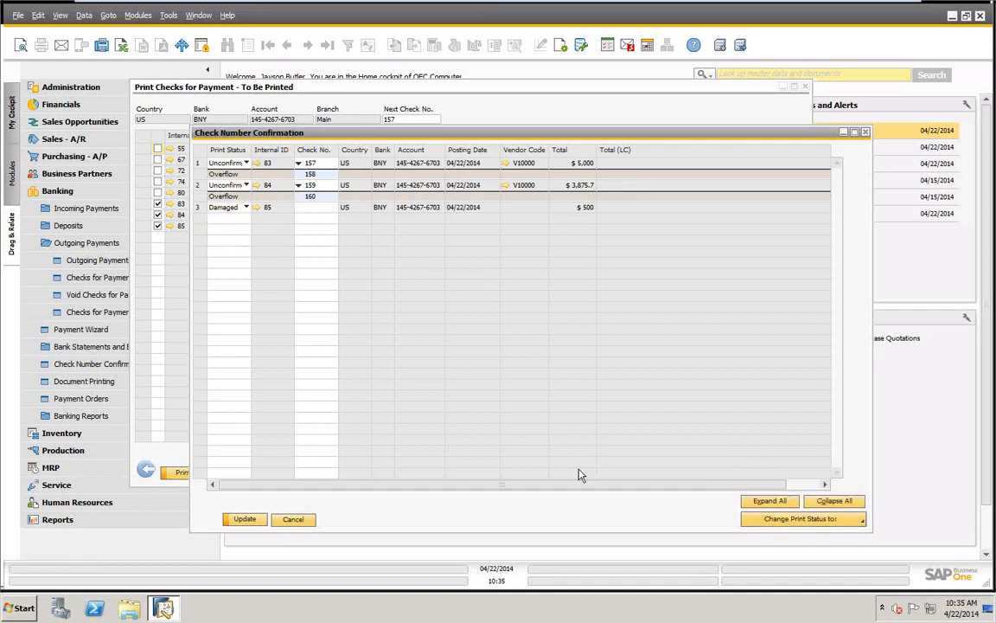
click(245, 520)
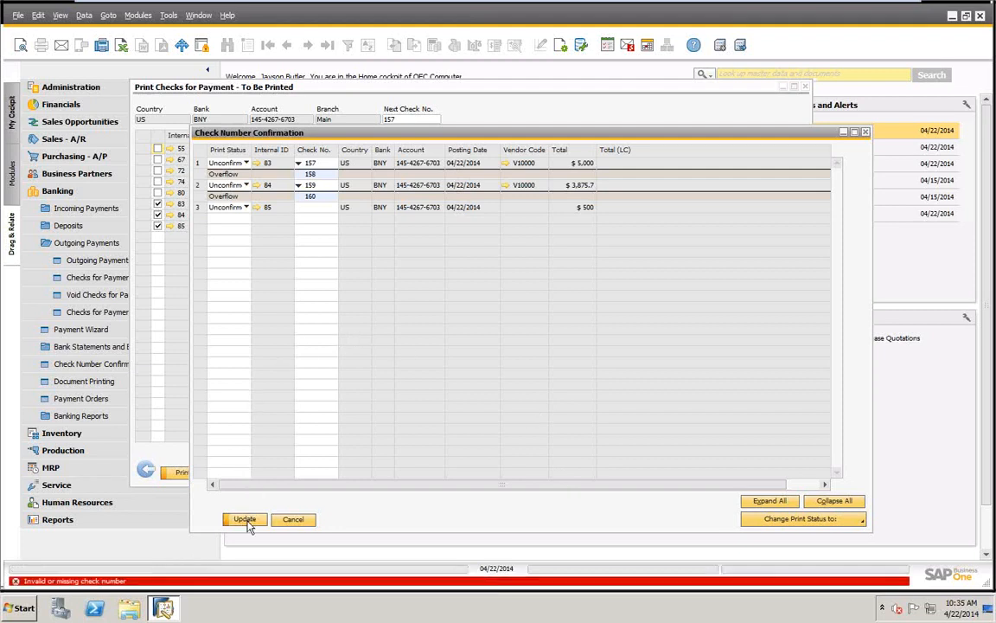
click(315, 206)
text(161)
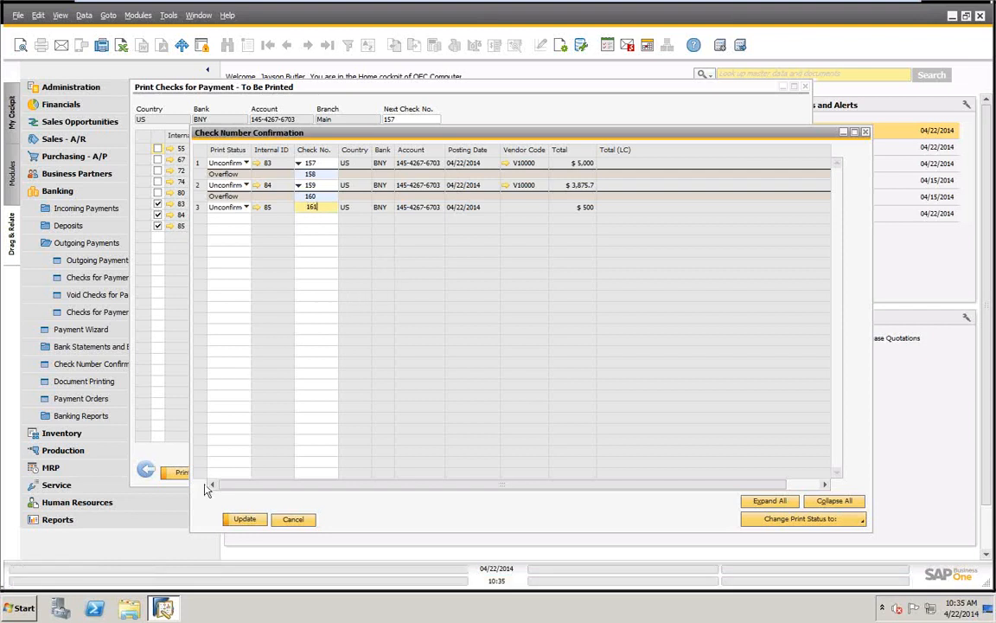
click(242, 520)
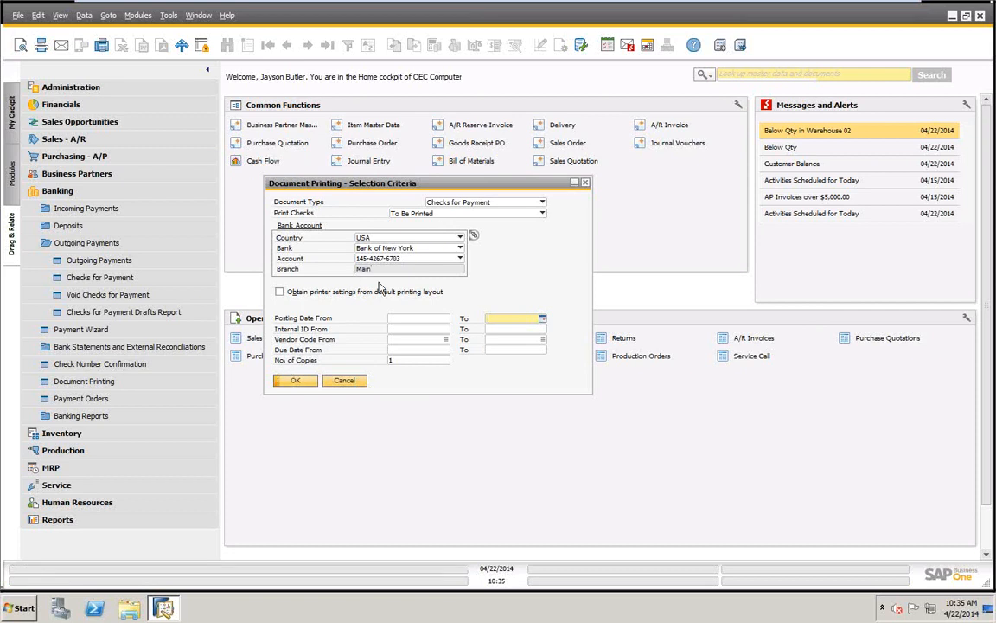
List the Bank of New York checks still to be printed, check the next check number, and close the document printing windows
click(295, 381)
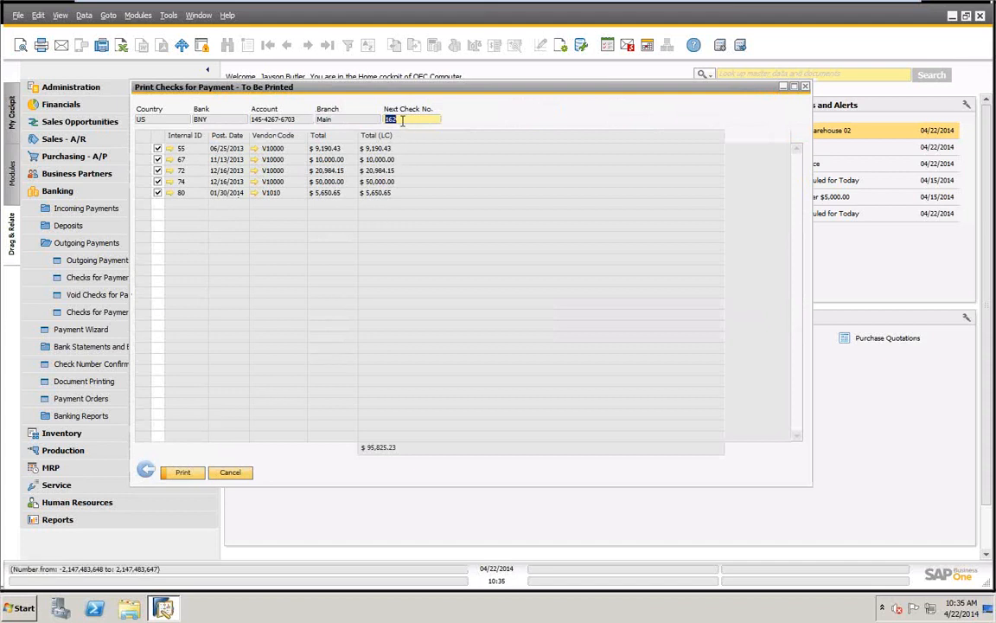
click(229, 474)
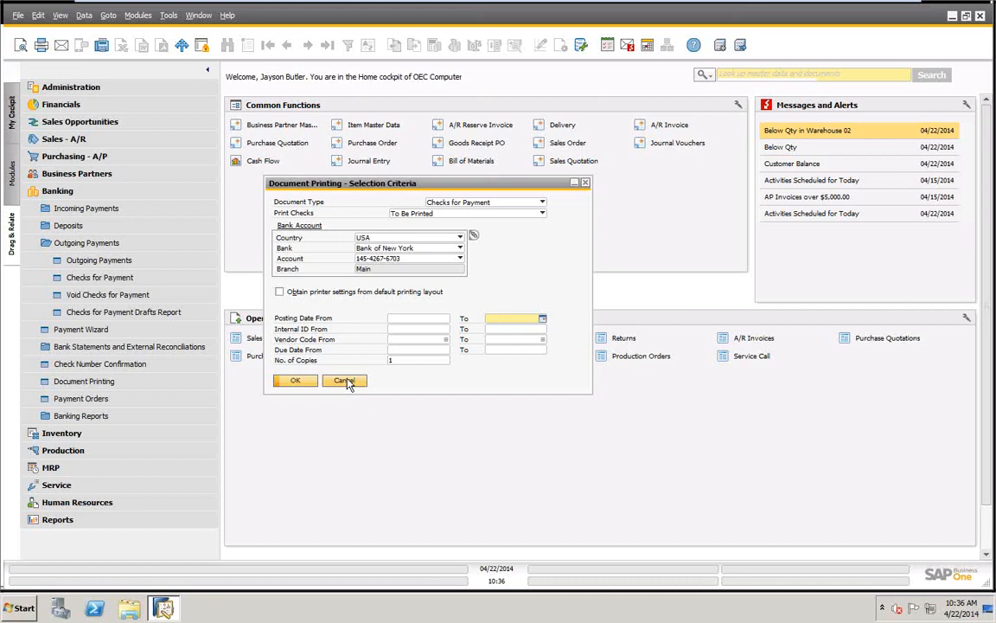
click(346, 382)
Open the last Checks for Payment record and the one before it to view their check numbers, and close the window
click(99, 277)
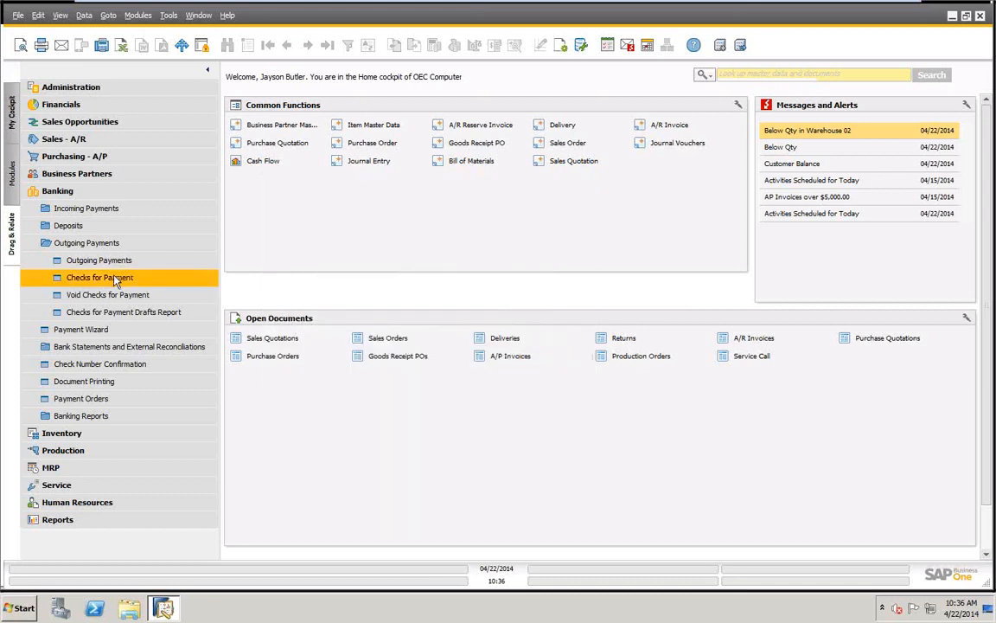
click(327, 46)
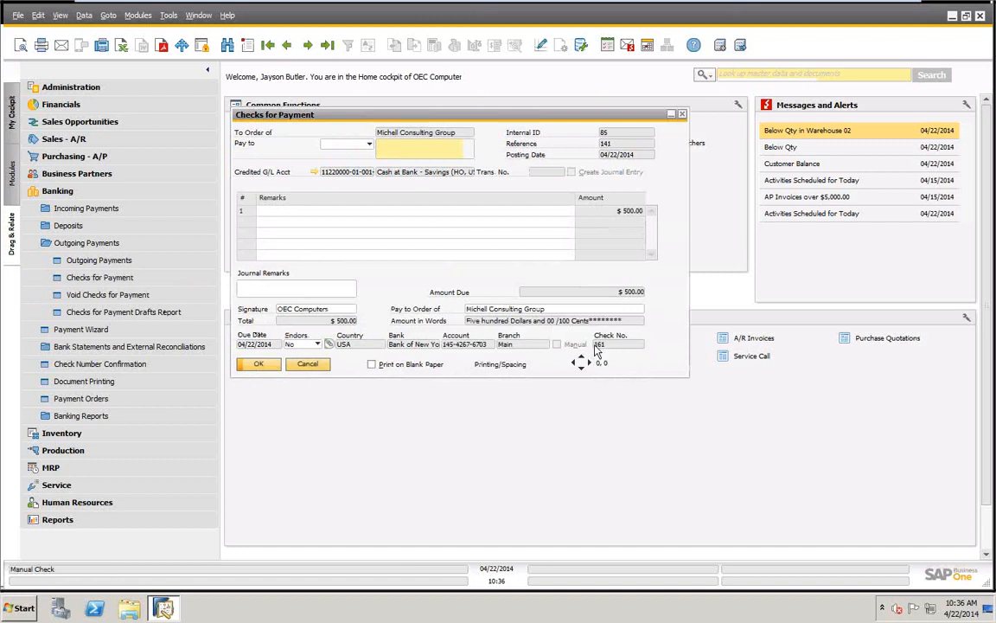
click(288, 46)
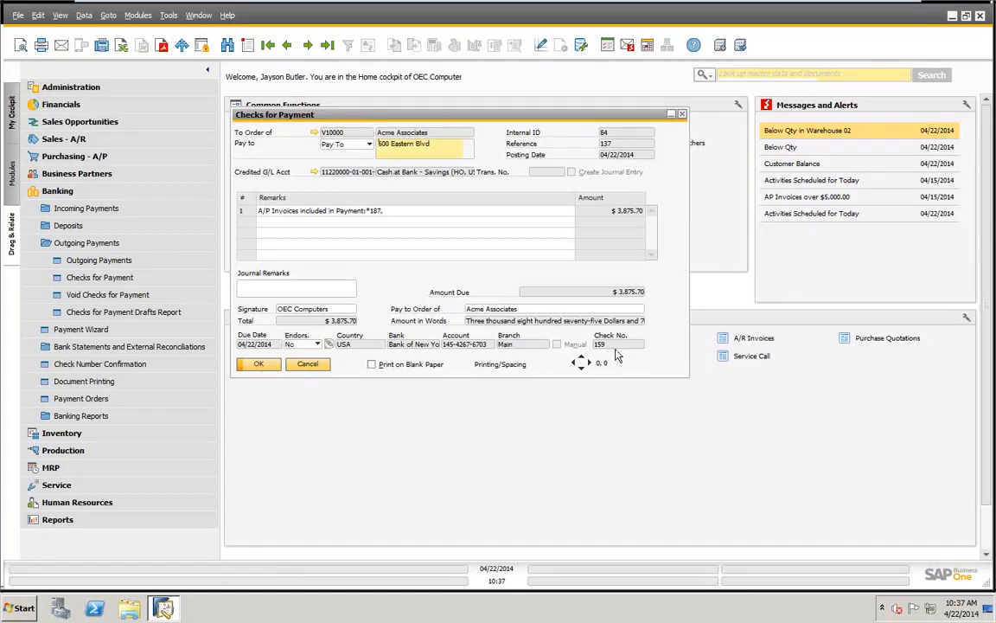
click(308, 364)
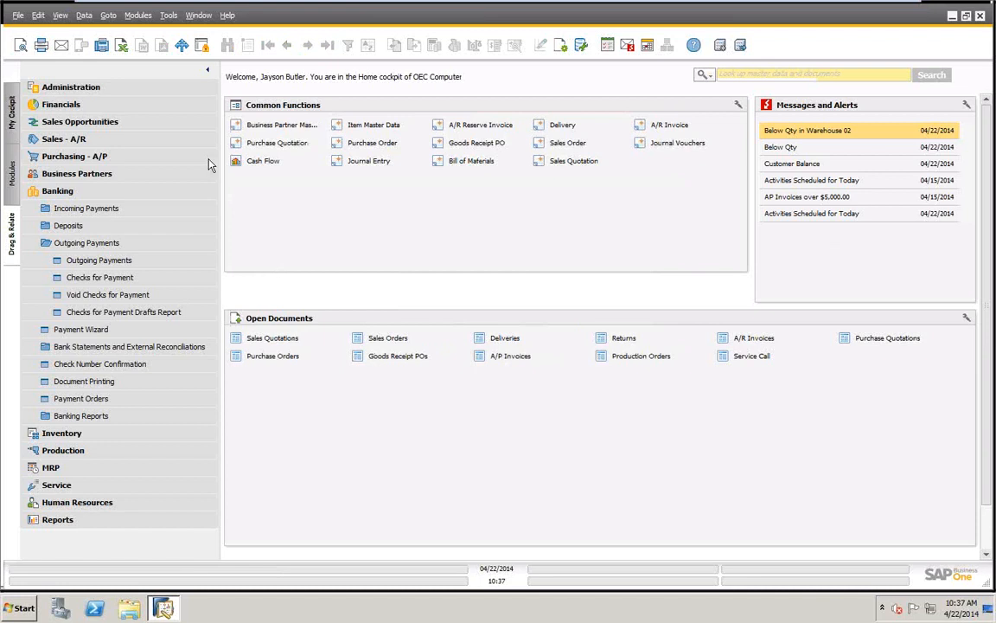
Open Check Number Confirmation, list the Bank of America account's checks, and go back to the selection criteria
click(97, 364)
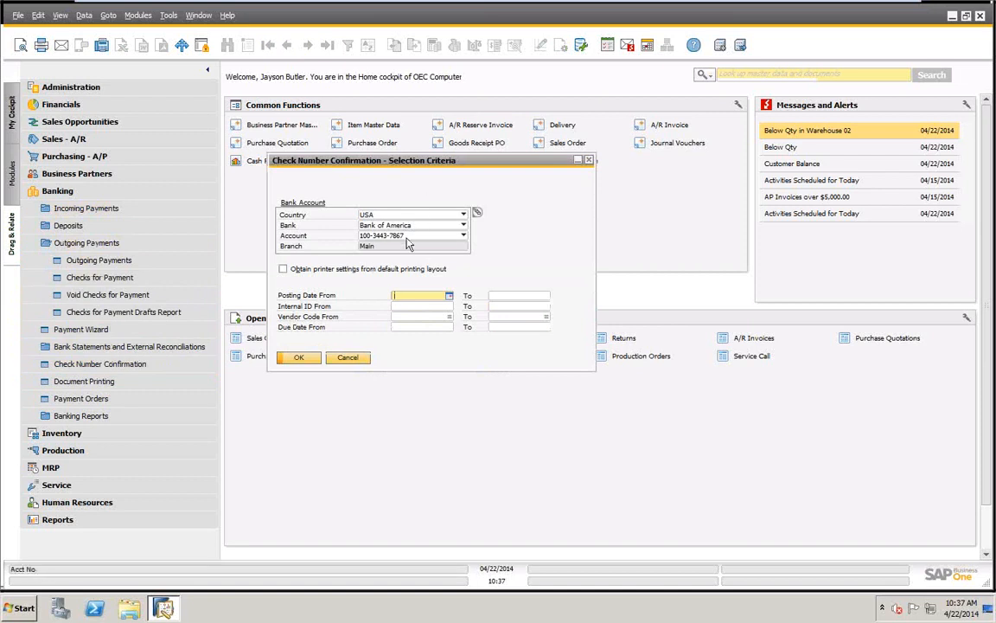
click(295, 358)
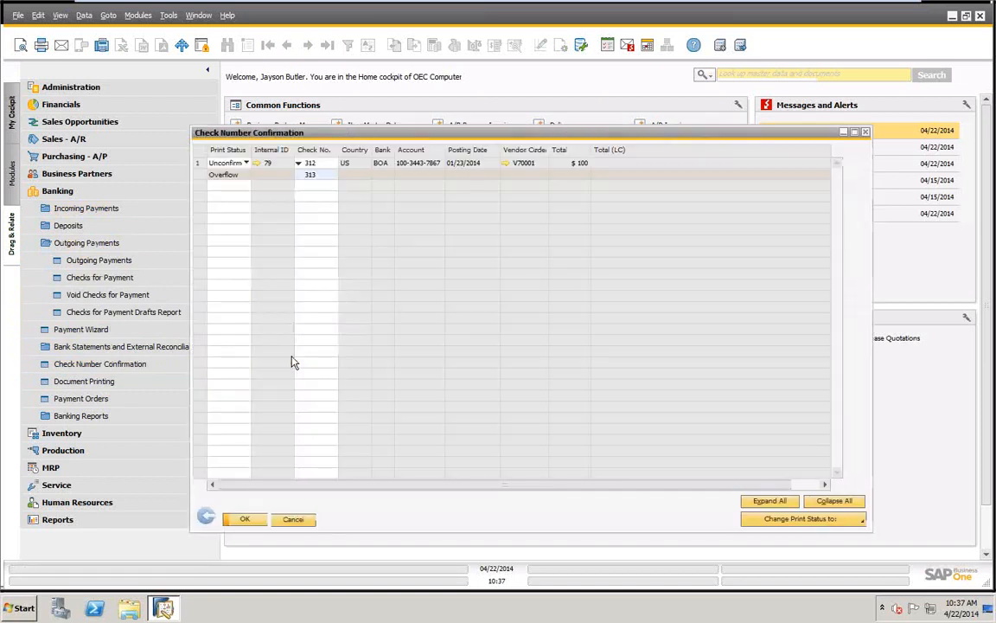
click(208, 517)
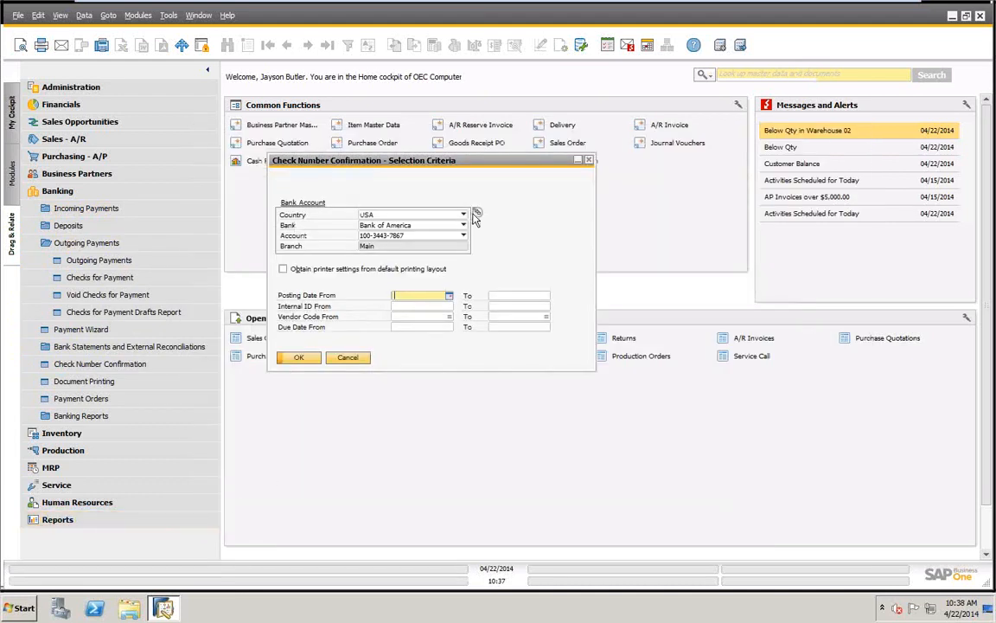
Set the check number confirmation criteria to the Bank of New York and its account, and list the checks
click(463, 225)
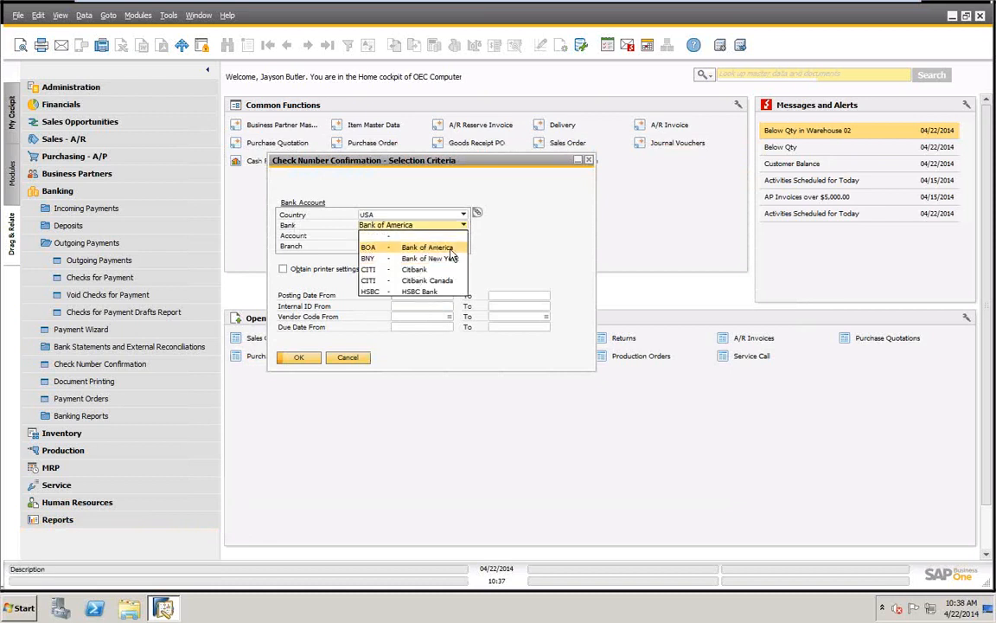
click(451, 257)
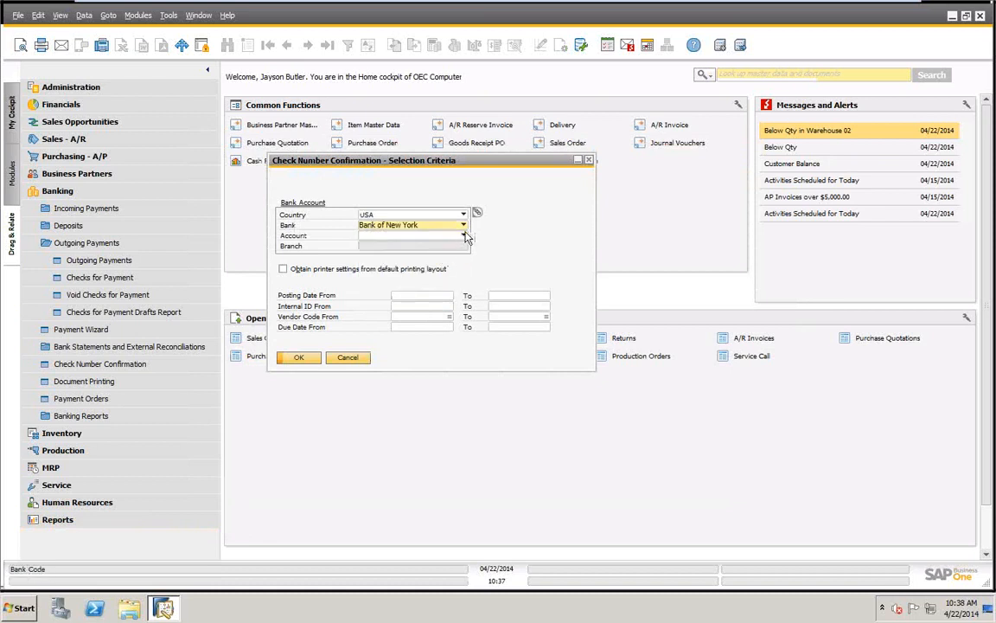
click(465, 237)
click(406, 247)
click(300, 359)
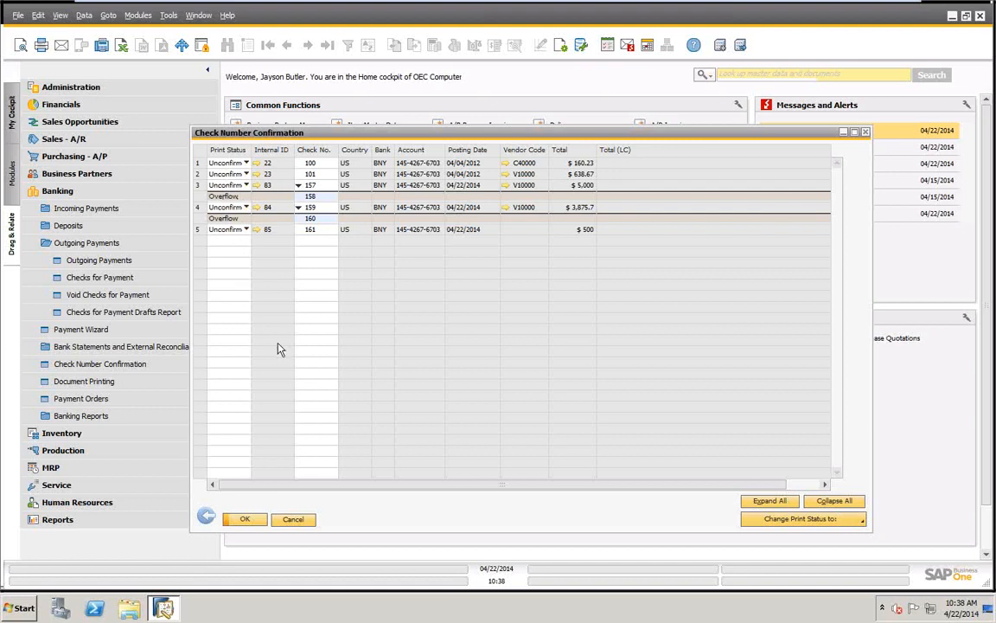
Change the print status of all listed Bank of New York checks to Confirmed and update the confirmation
click(761, 519)
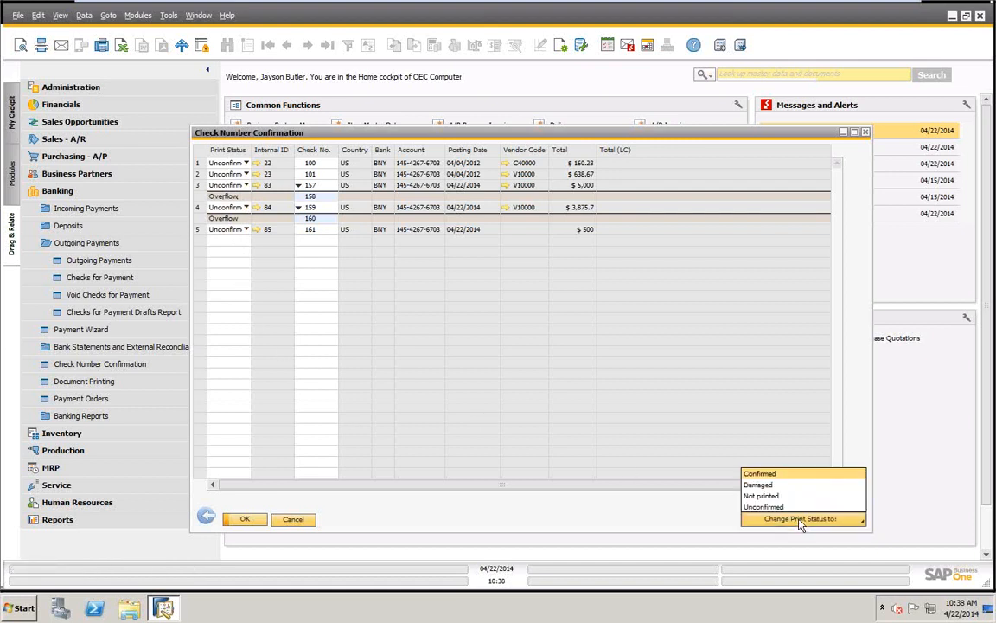
click(759, 473)
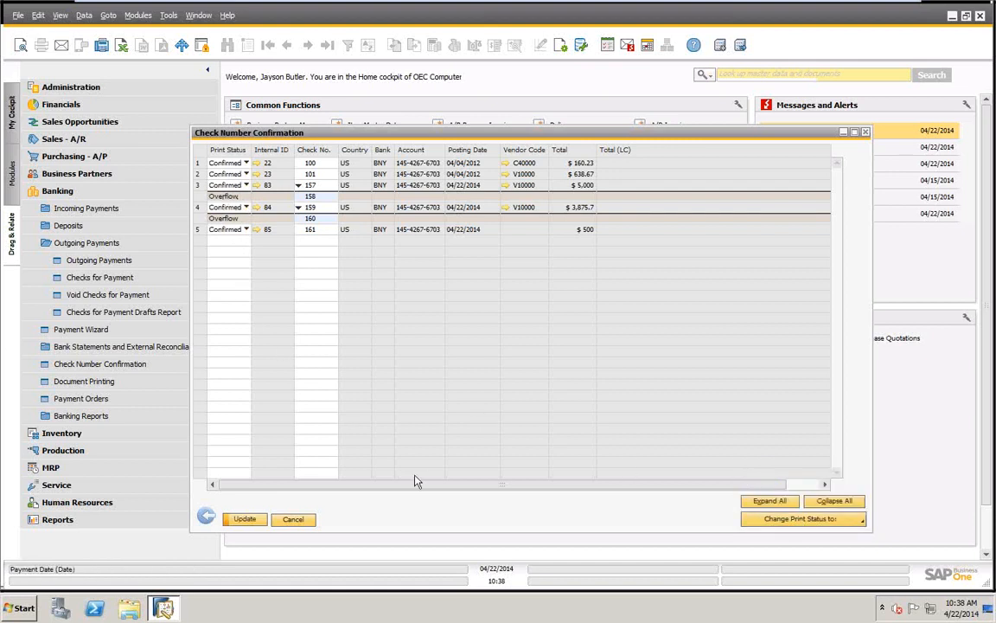
click(245, 520)
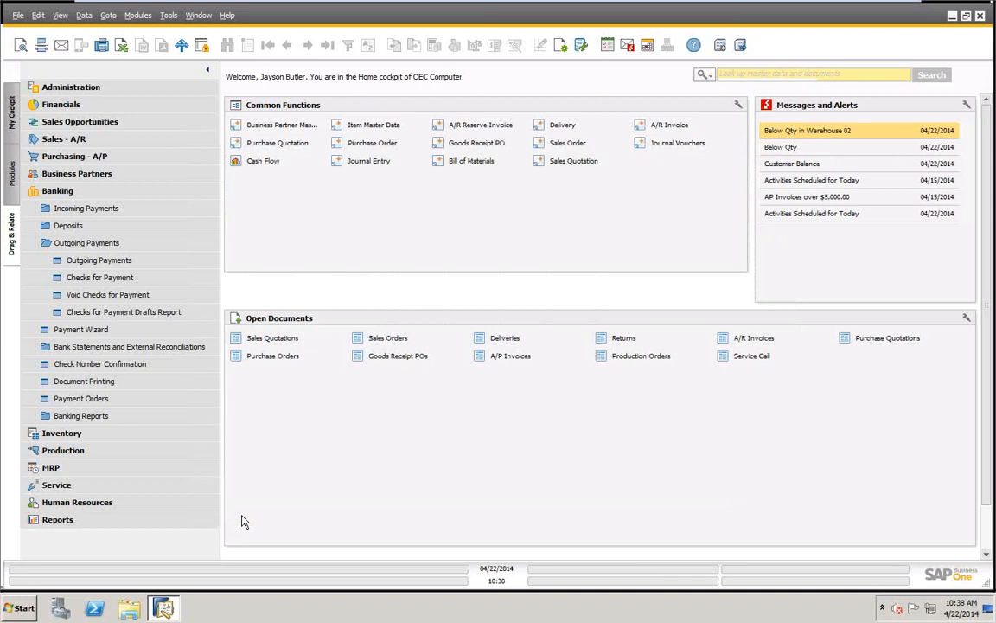
Open the last outgoing payment, view the check number in its payment means, and close both windows
click(86, 262)
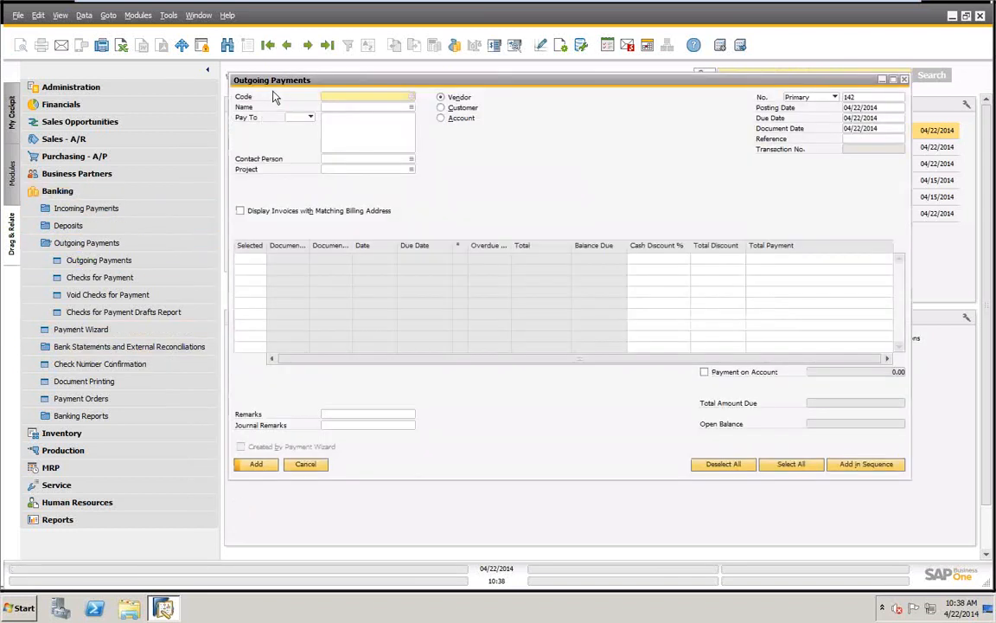
click(326, 45)
drag(367, 80, 221, 80)
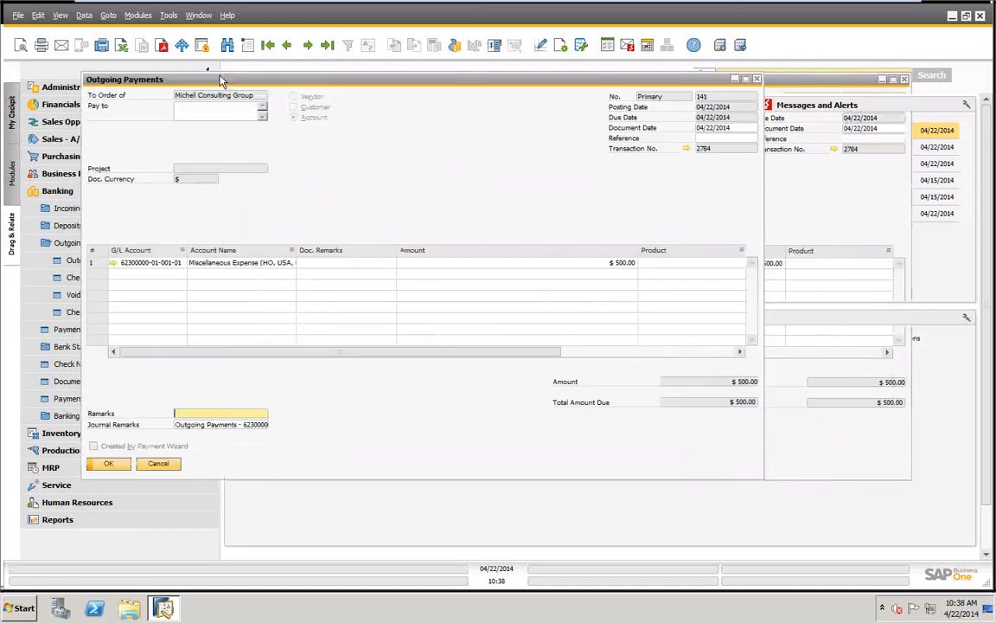
right_click(413, 126)
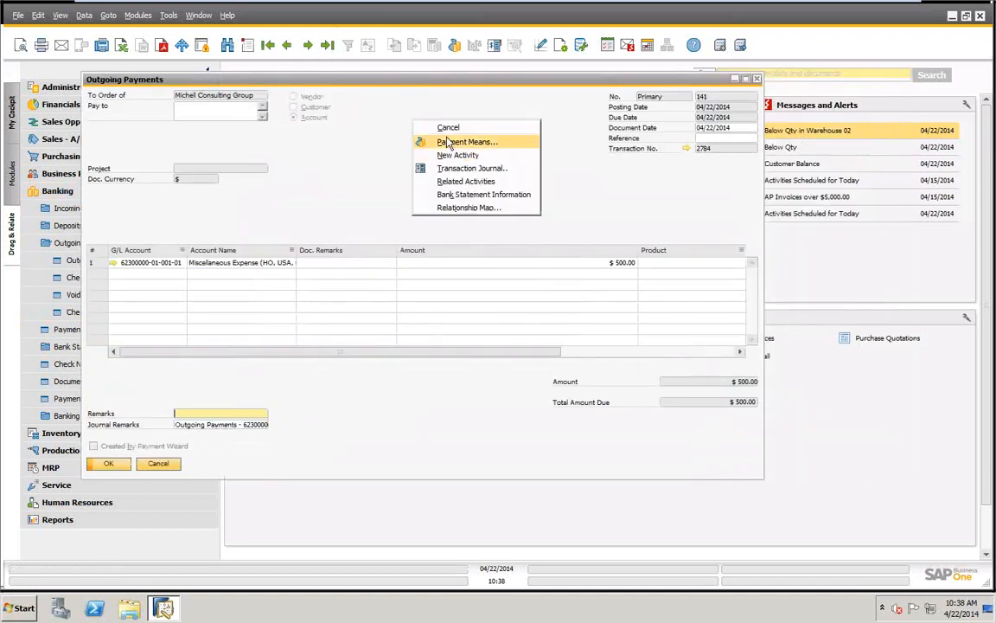
click(432, 140)
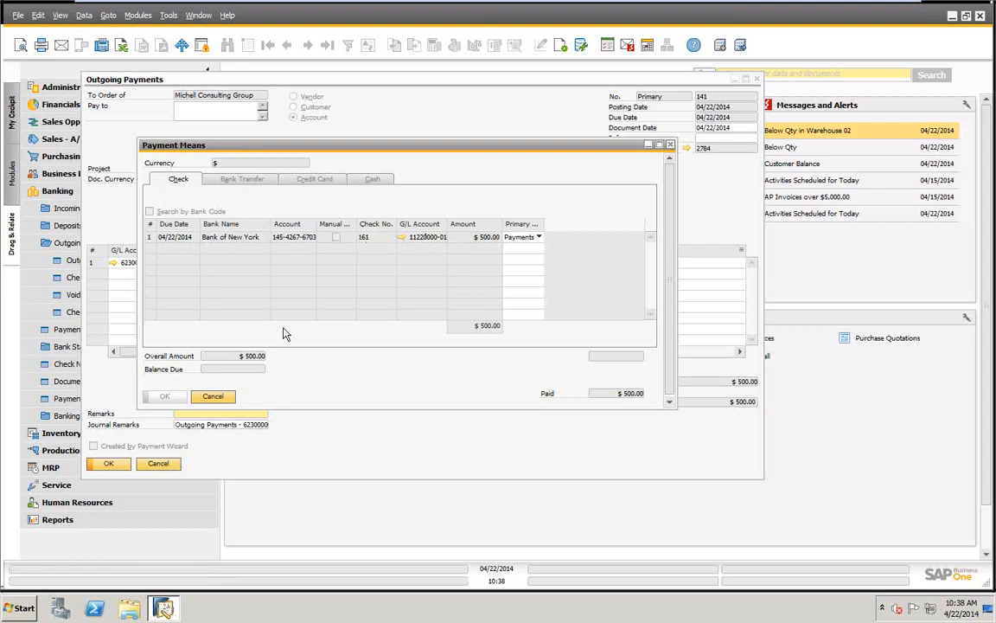
click(211, 396)
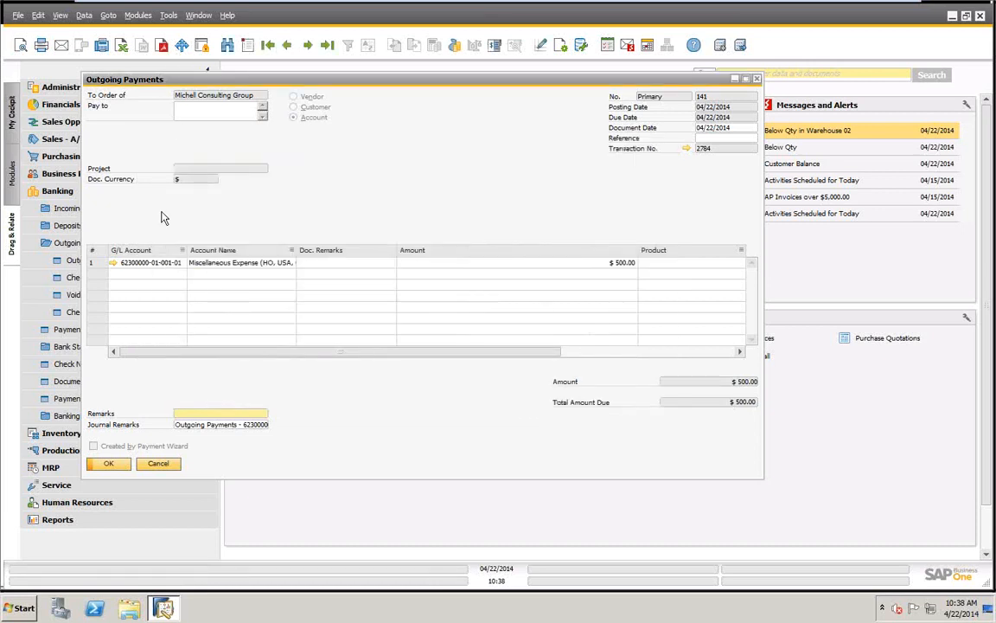
click(158, 466)
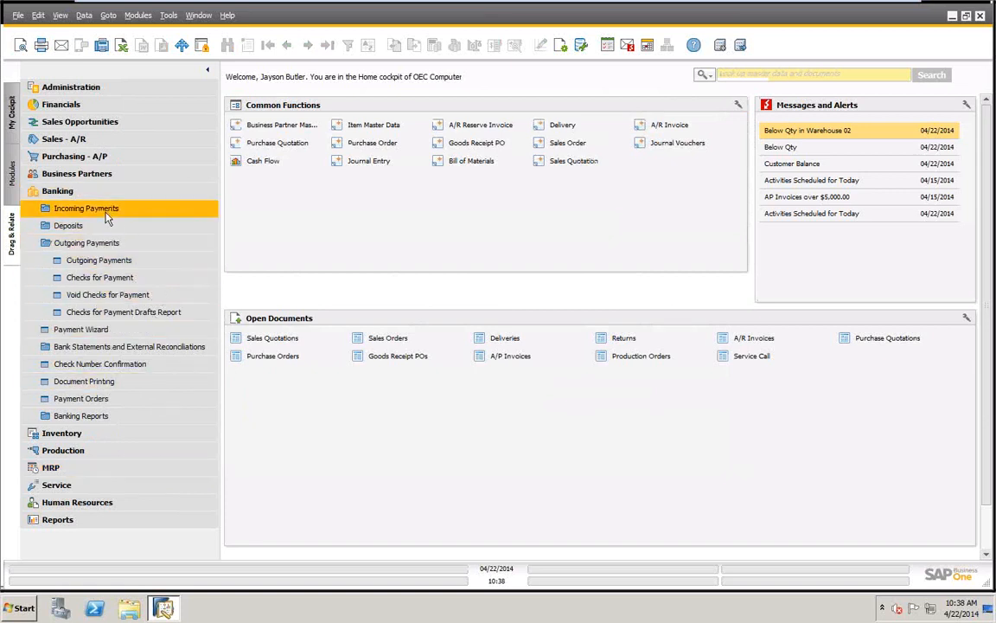
Open Void Checks for Payment and set the posting date range from 04/22/2014 to 04/22/2014
click(98, 295)
text(t)
key(Tab)
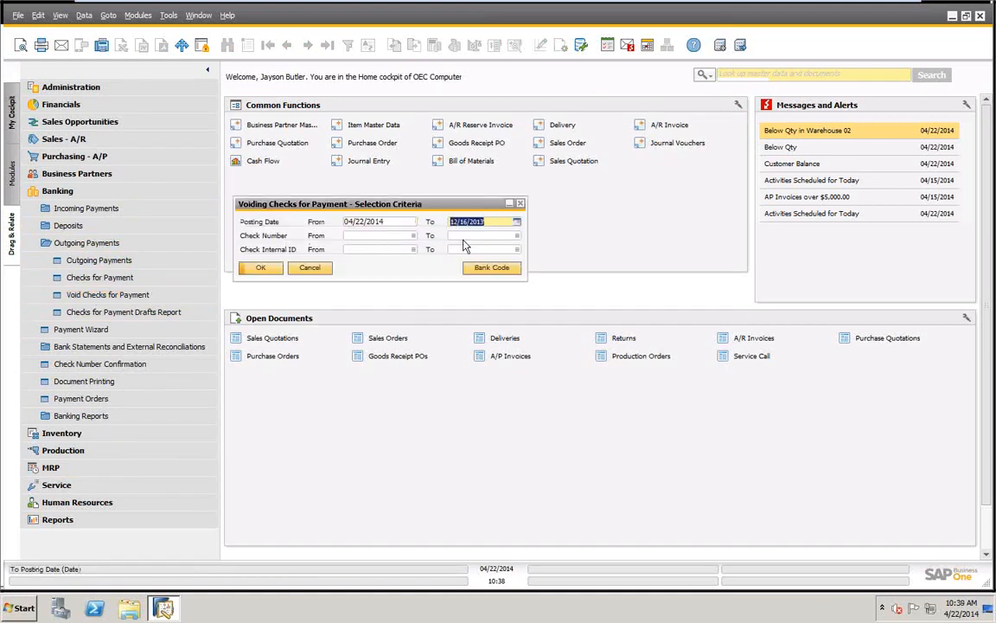
text(t)
key(Tab)
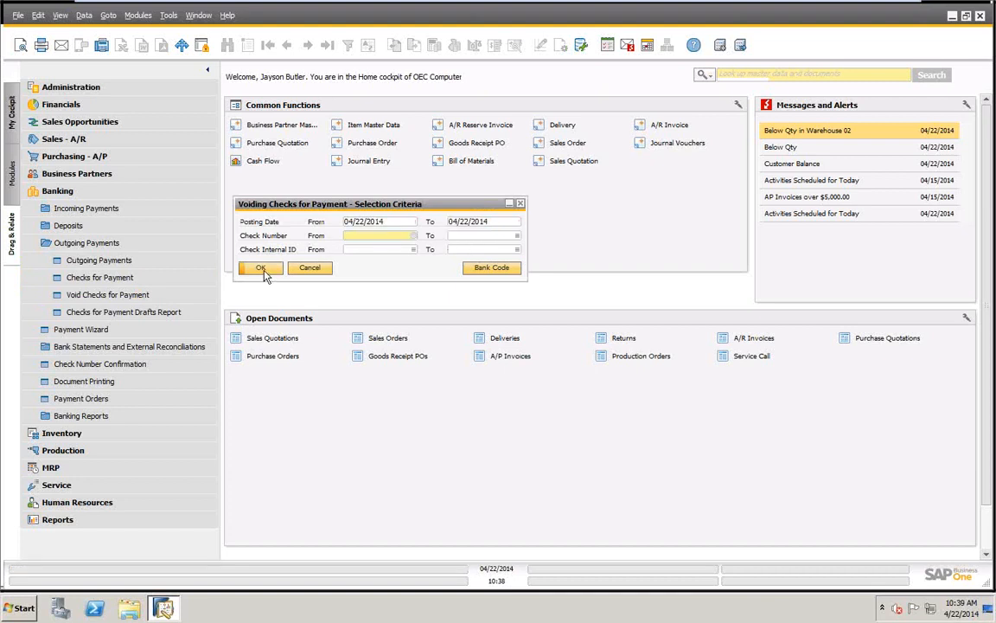
Restrict the bank codes for voiding to BNY, Bank of New York, and list the matching checks
click(492, 270)
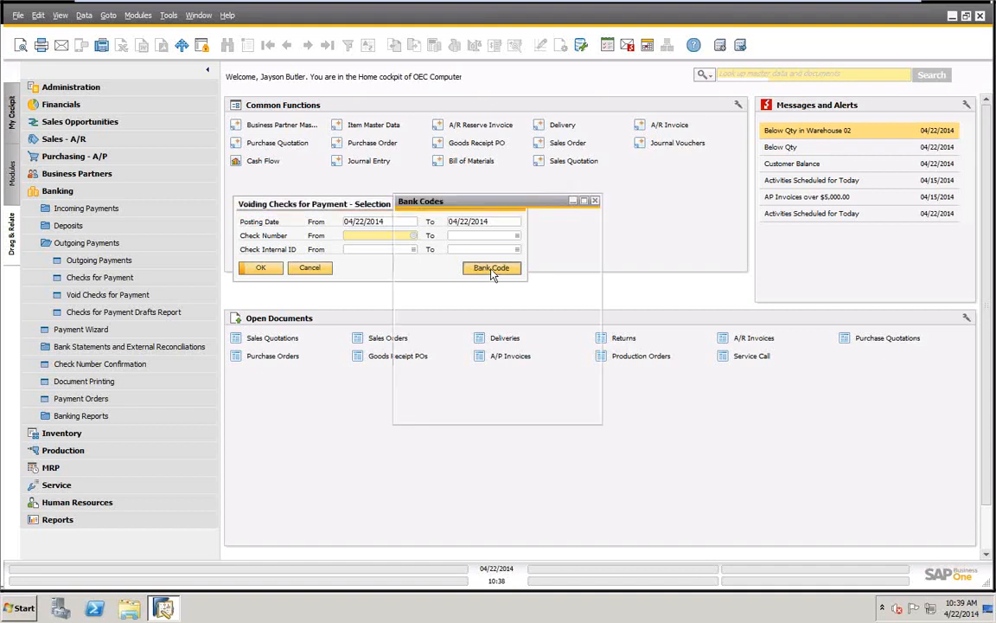
click(422, 232)
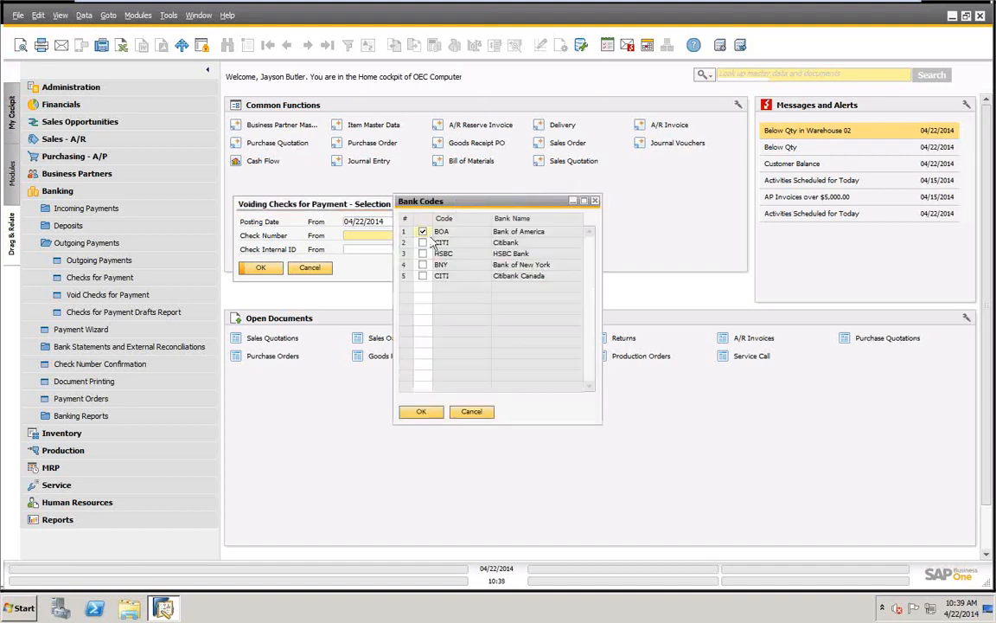
click(423, 232)
click(422, 264)
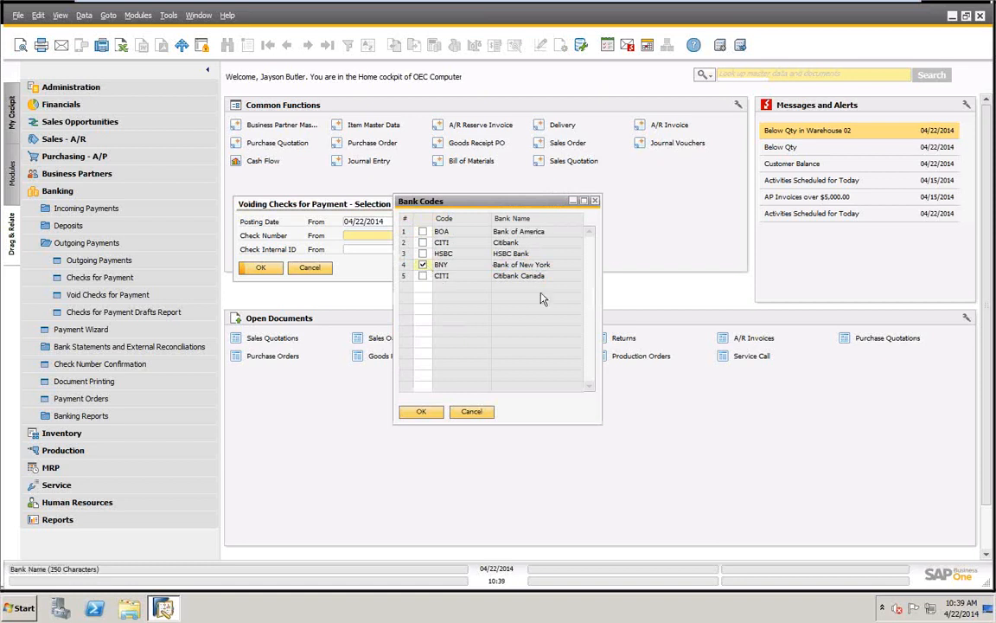
click(424, 411)
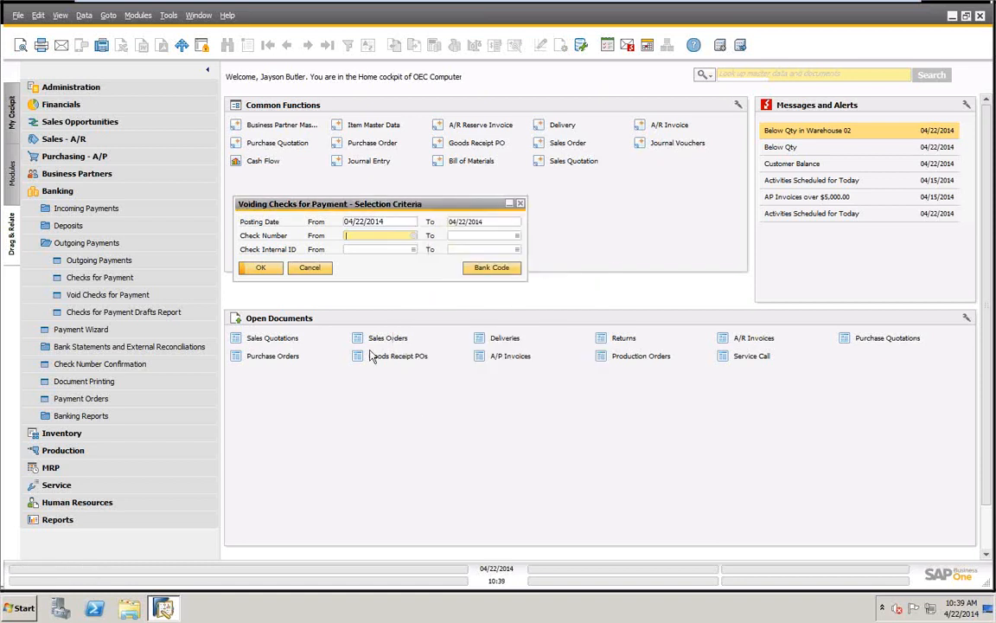
click(262, 269)
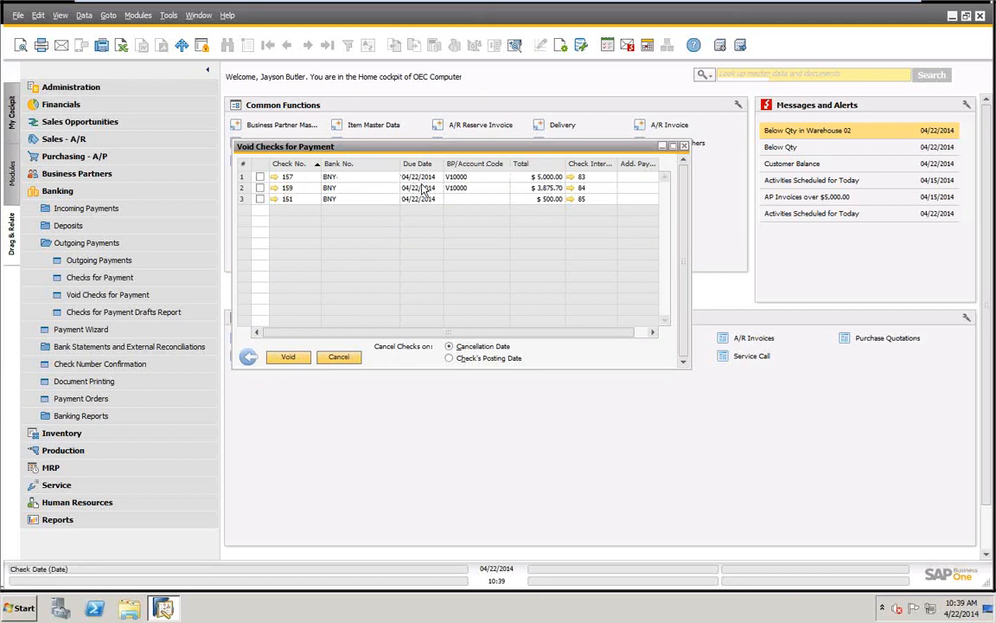
Review the outgoing payment behind check 159, void that check using the cancellation date, and close the voiding results
click(273, 187)
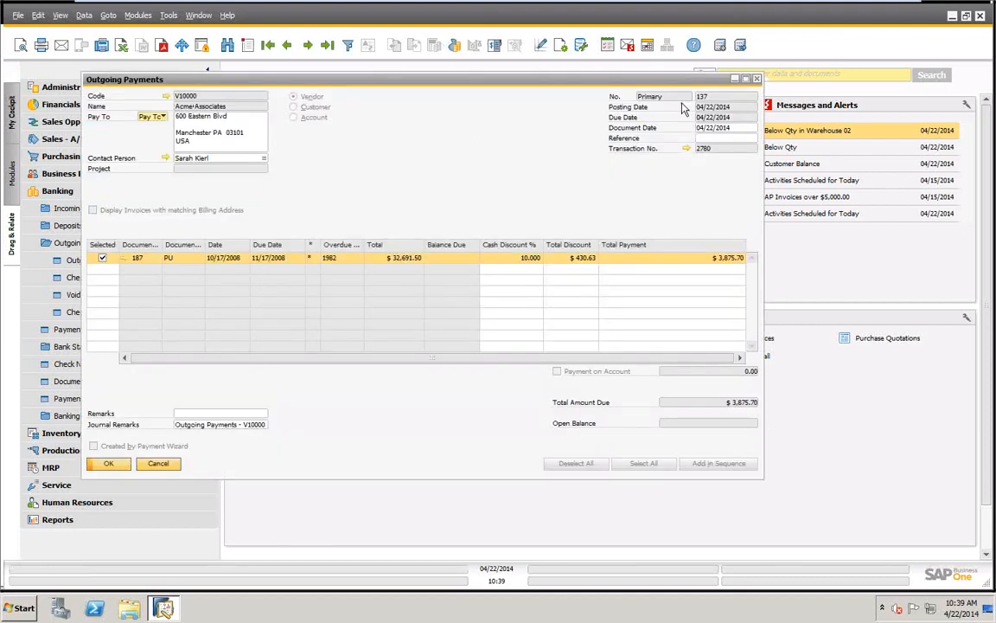
click(158, 463)
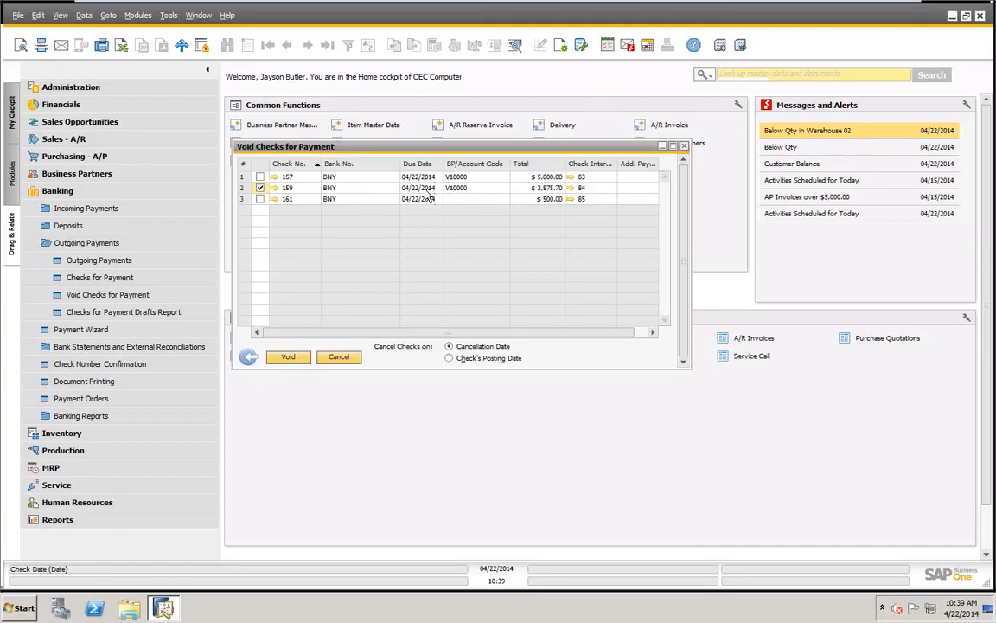
click(448, 358)
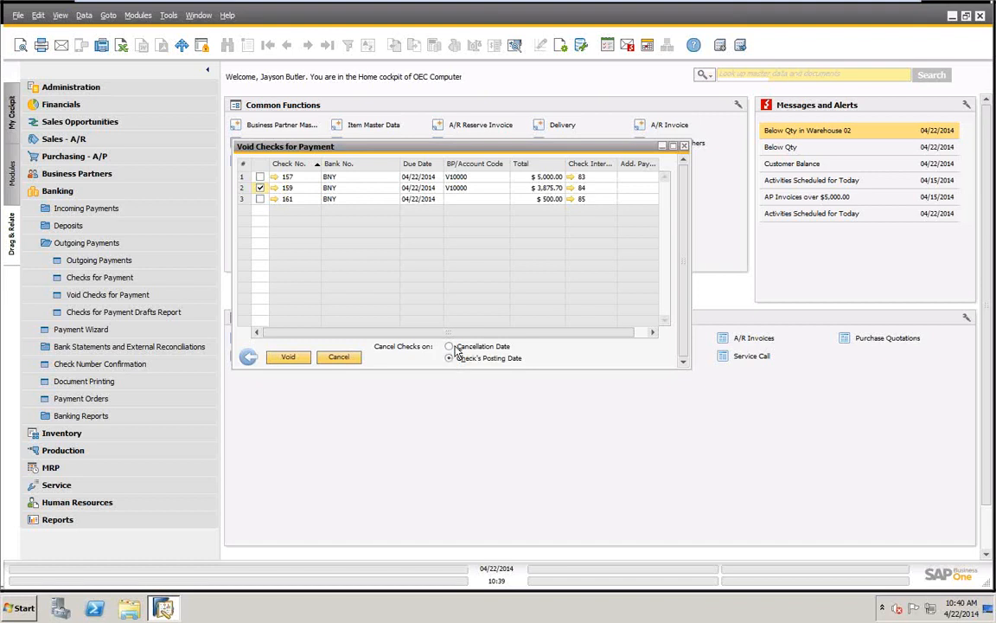
click(480, 348)
click(288, 359)
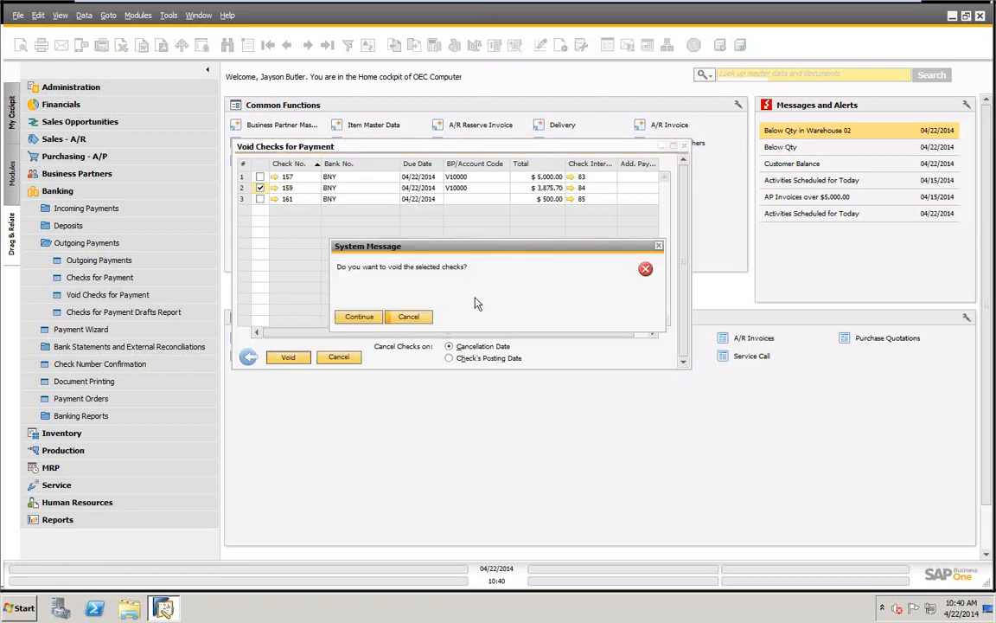
click(370, 319)
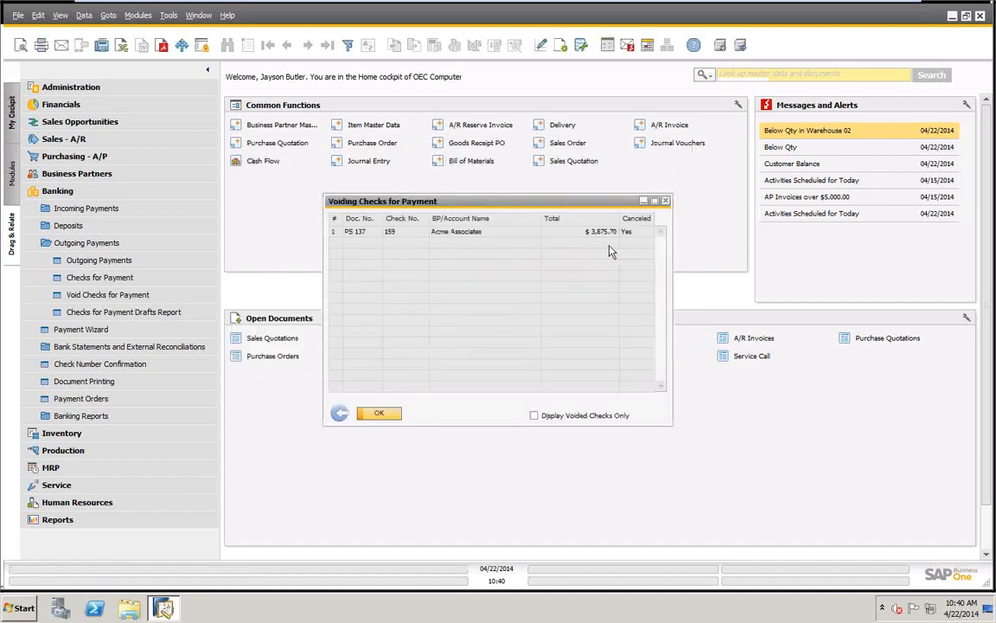
click(394, 410)
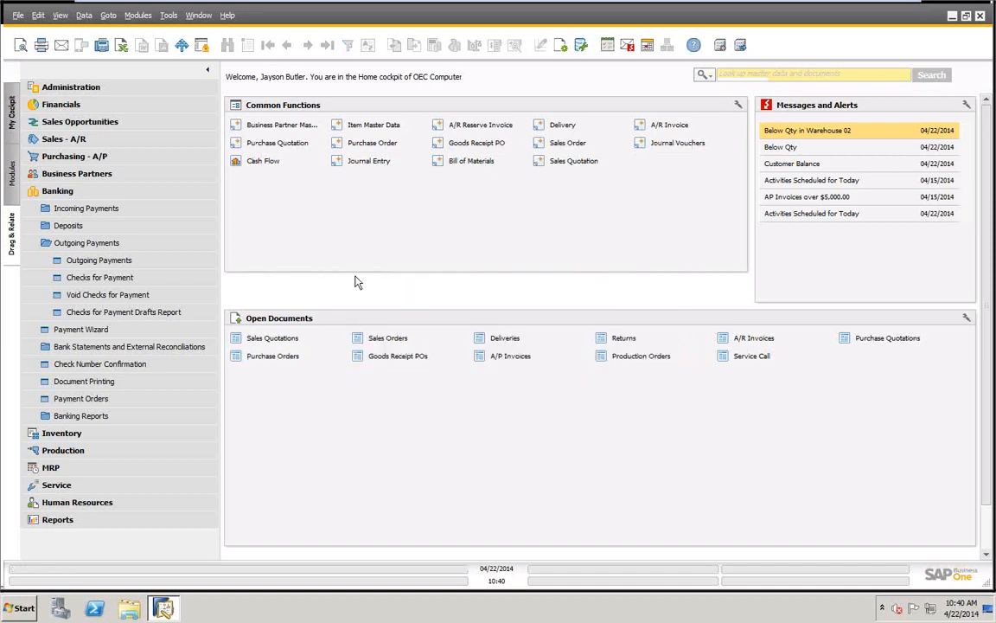
Open the last Checks for Payment record and go back one record to view the voided check 159
click(111, 279)
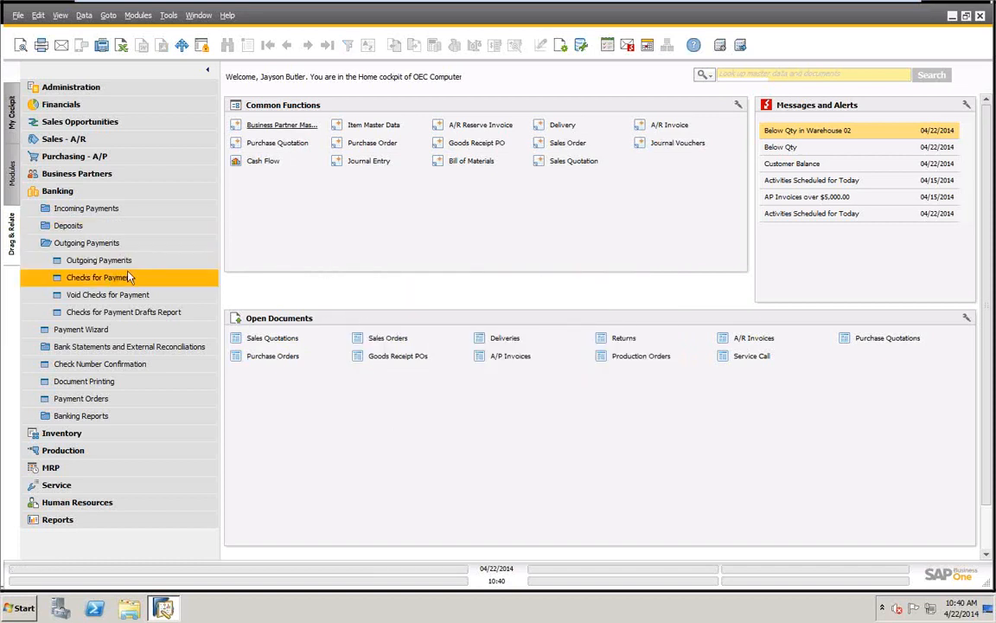
click(329, 46)
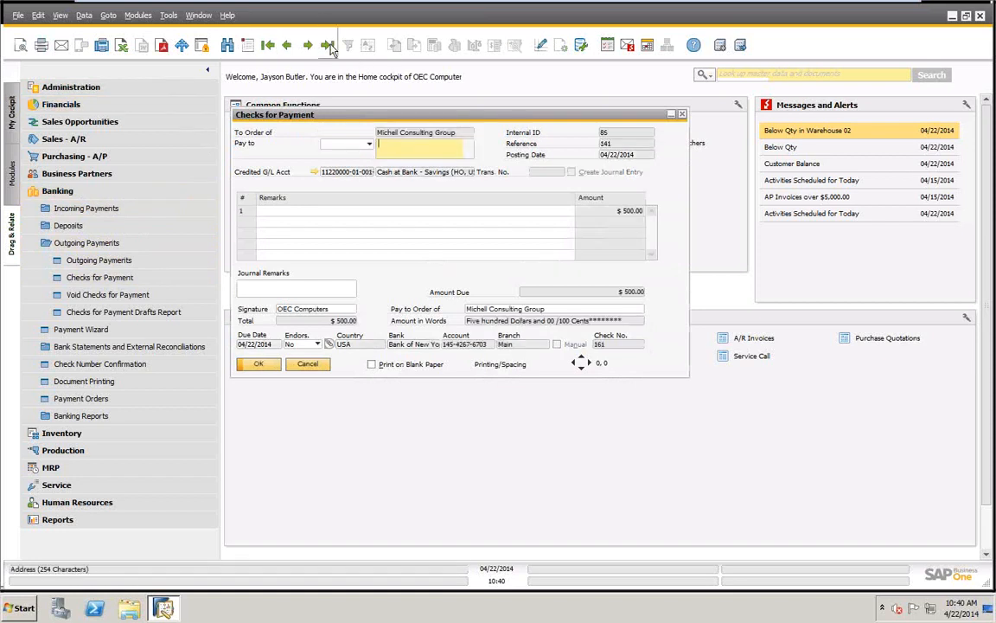
click(288, 46)
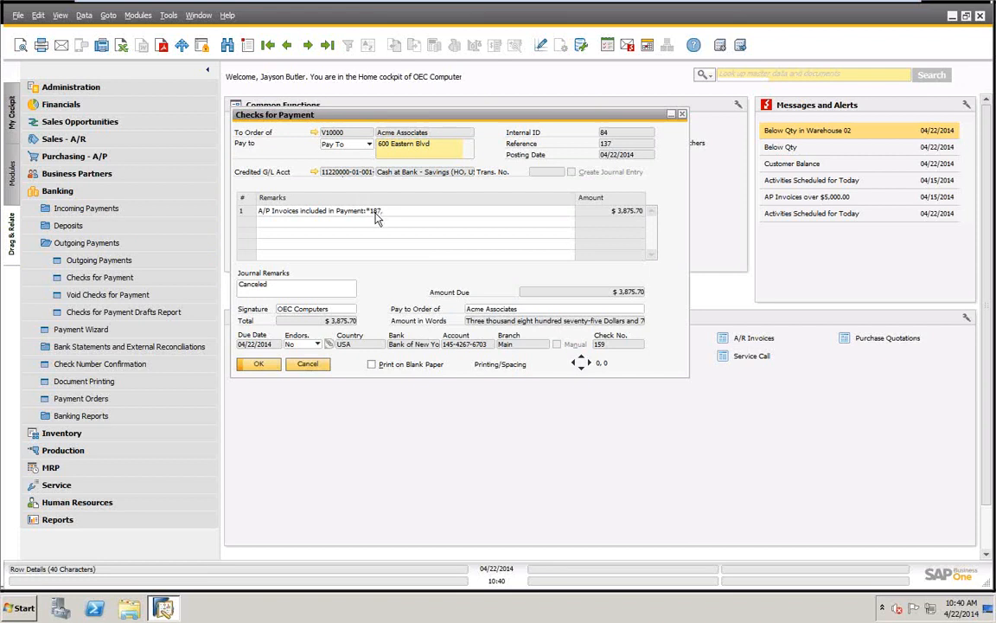
Open the account balance of Acme Associates from the check and sort its transactions by origin number to find invoice 187
click(315, 132)
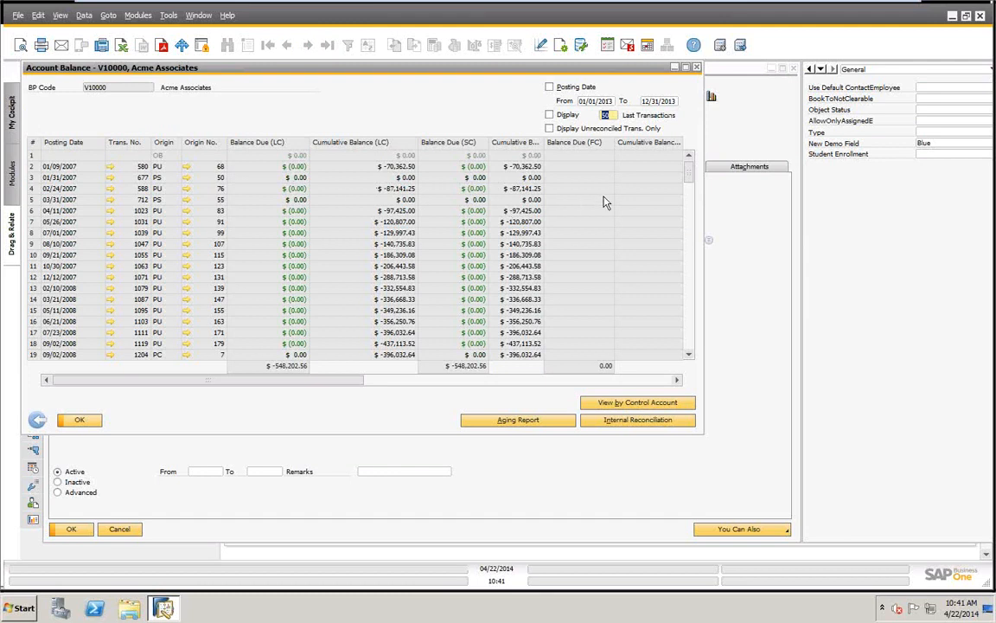
drag(689, 184, 690, 210)
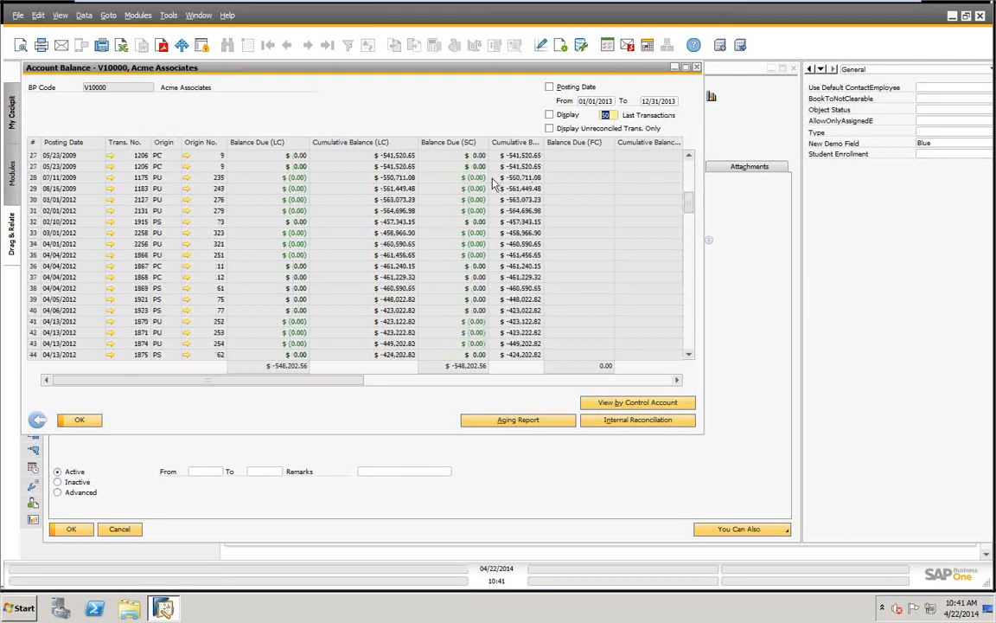
click(207, 141)
drag(692, 207, 679, 257)
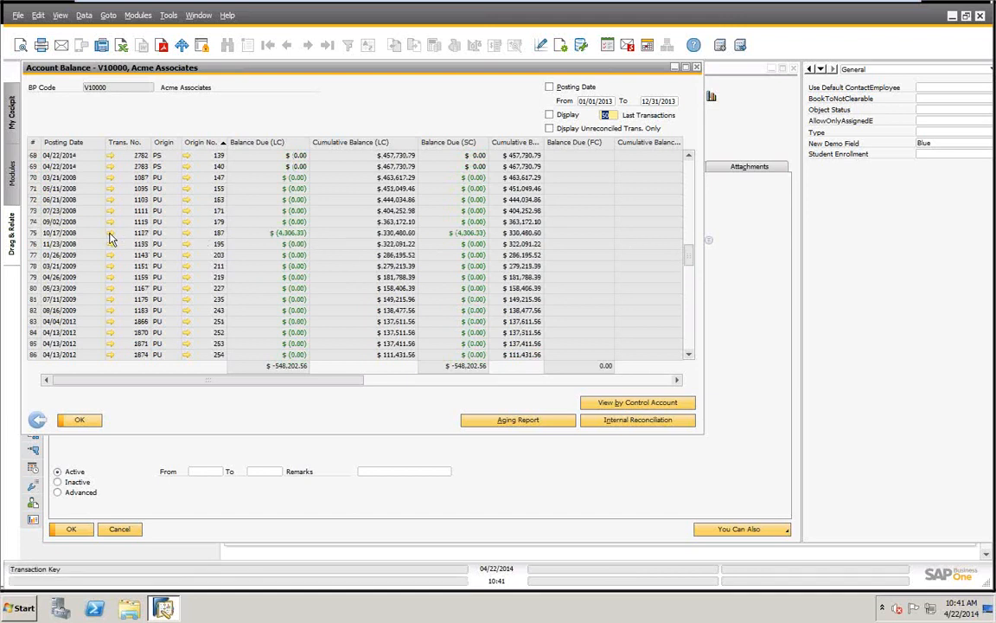
View A/P invoice 187, close it, and show the transactions applied to it
click(187, 233)
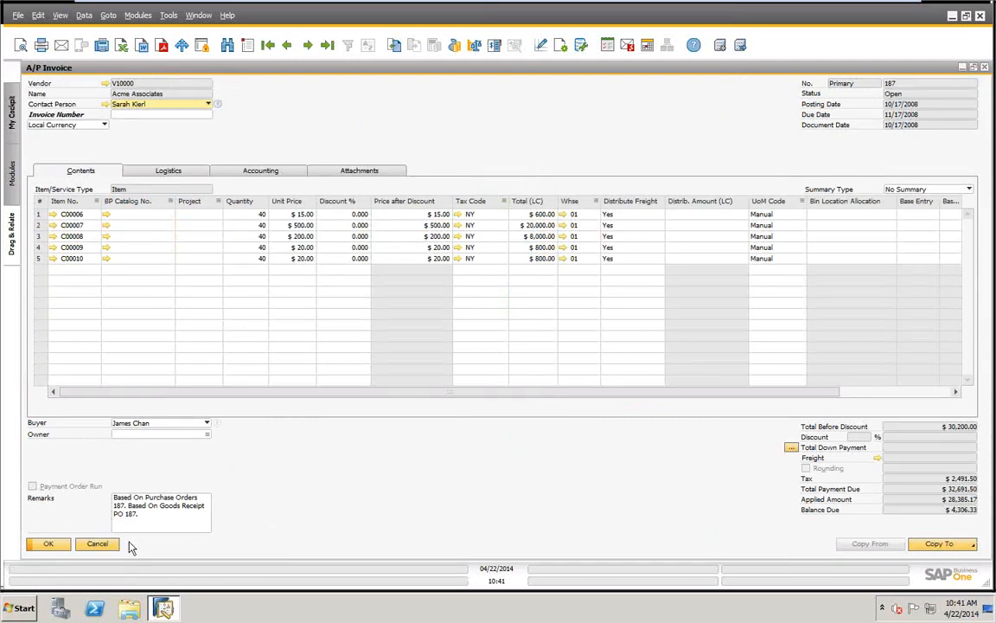
click(95, 543)
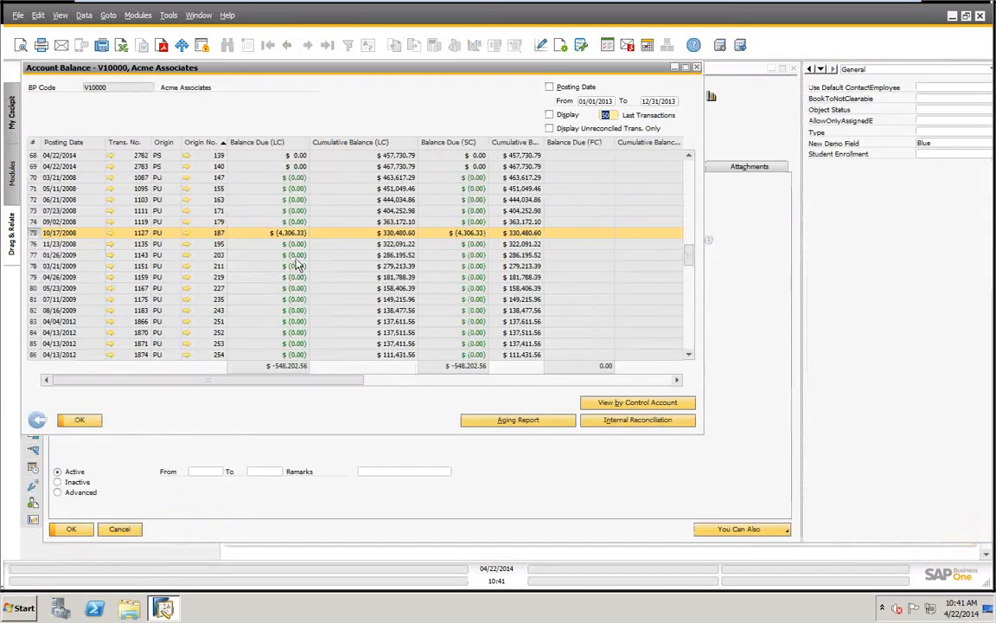
right_click(317, 243)
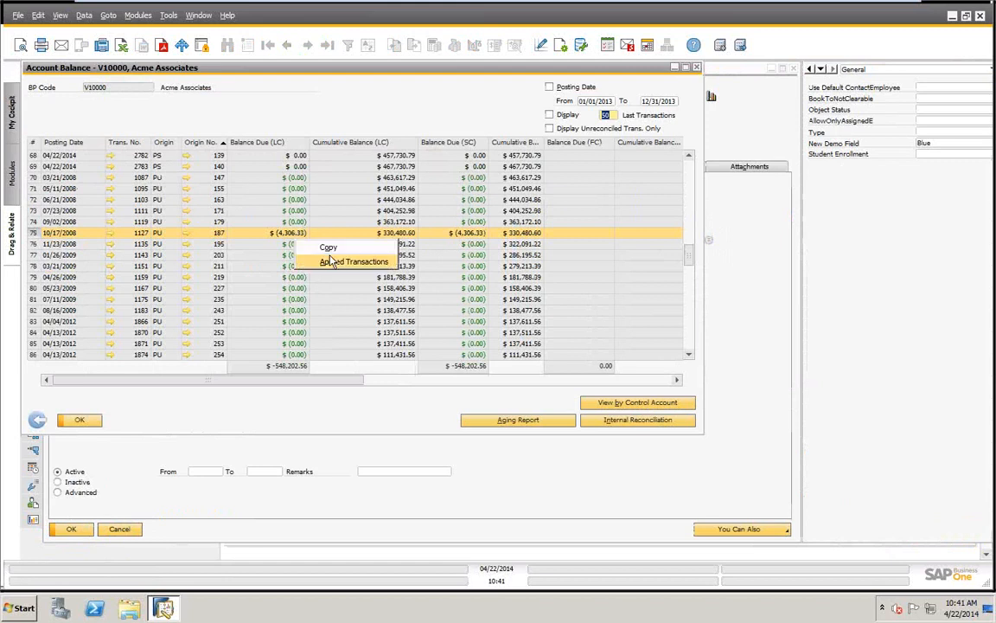
click(333, 262)
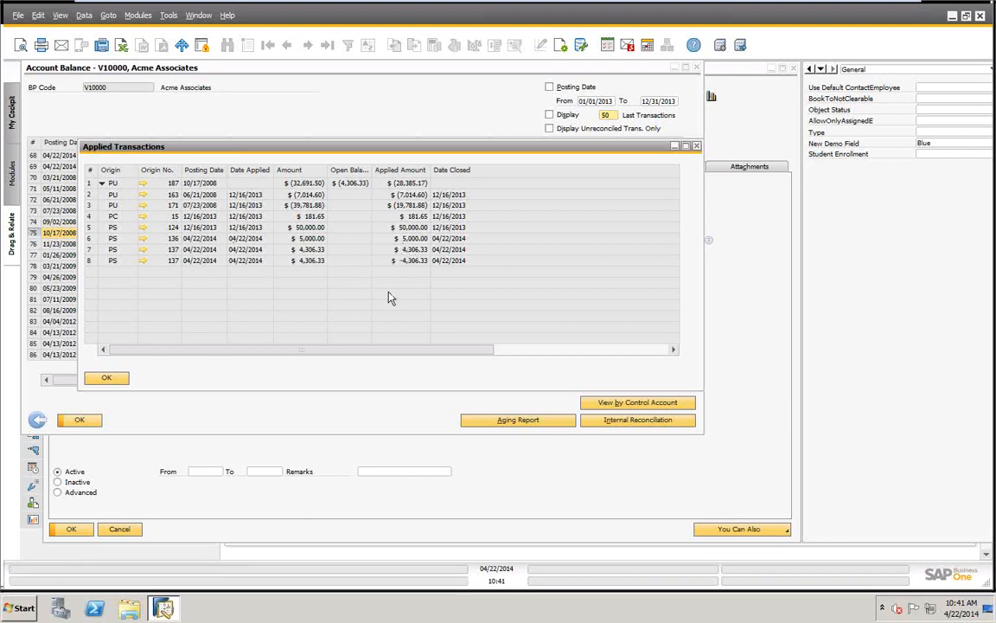
Close the applied transactions, the account balance, the vendor's master data and the voided check record
click(109, 379)
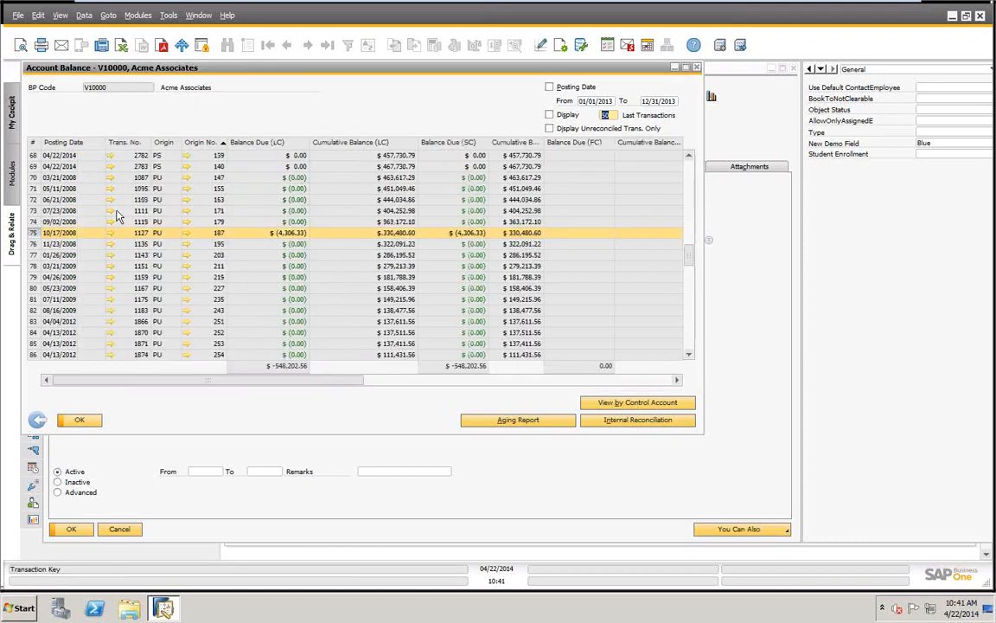
click(77, 419)
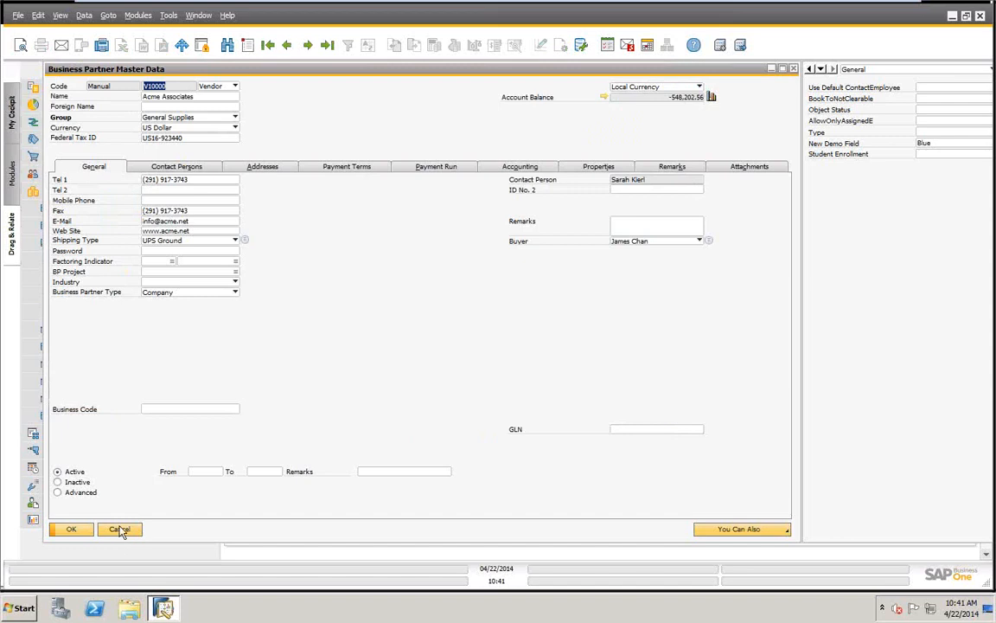
click(120, 529)
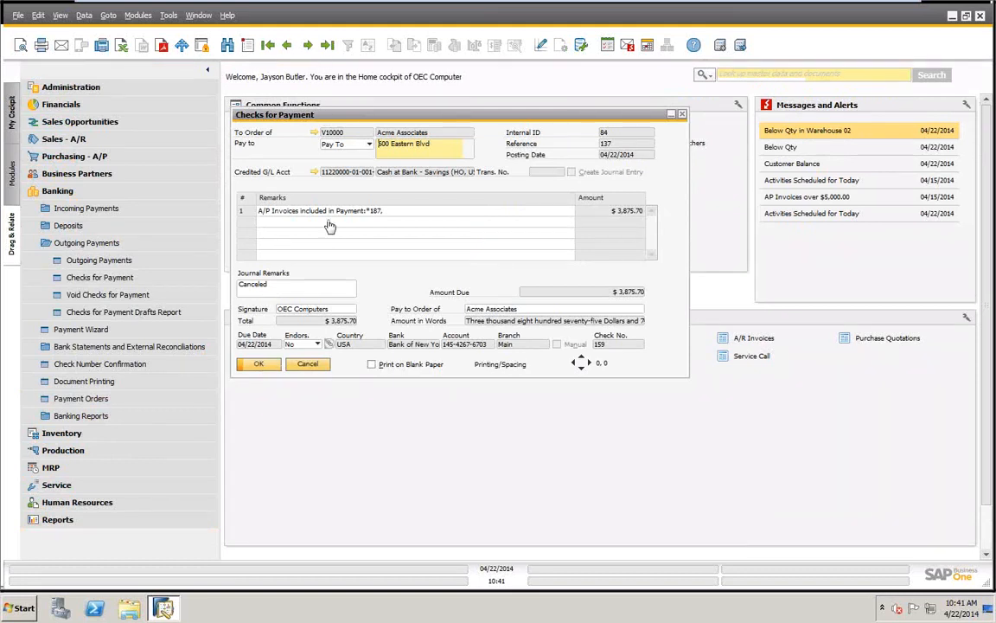
click(310, 366)
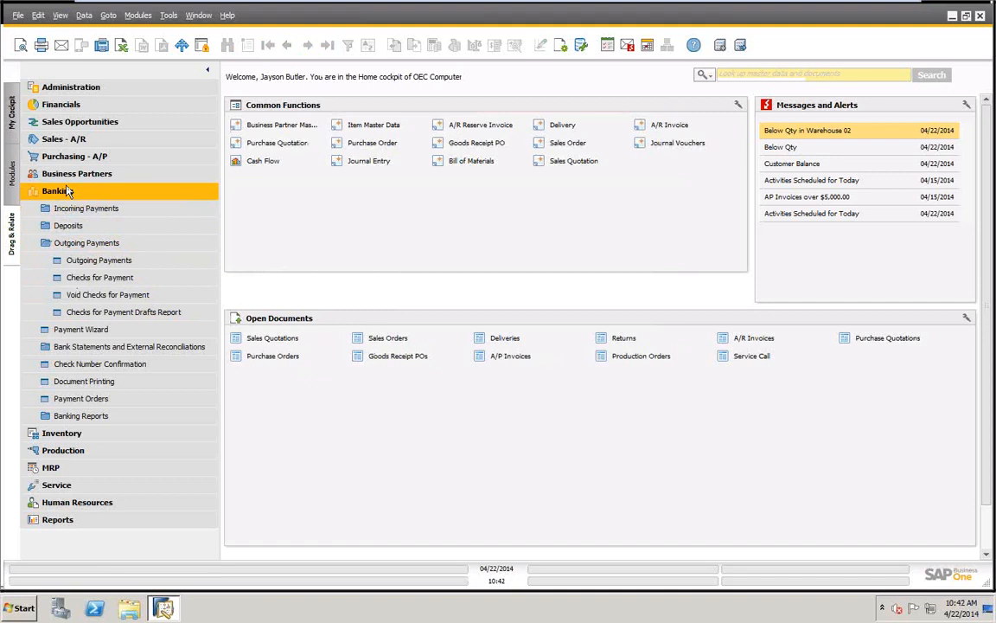
Start a new outgoing payment, view its customer and account layouts, and set the payment type back to Vendor
click(92, 260)
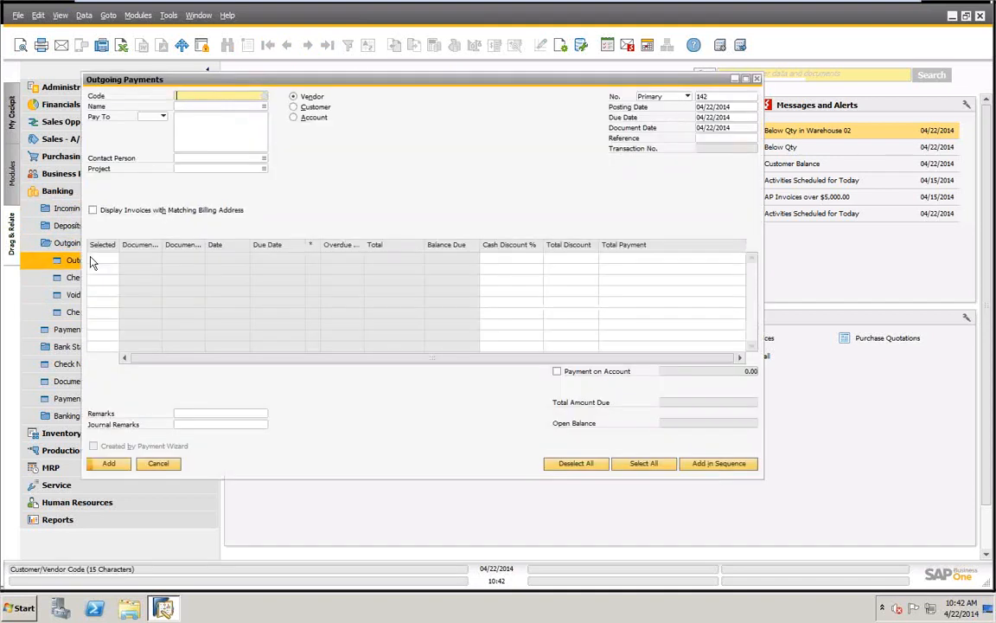
click(294, 106)
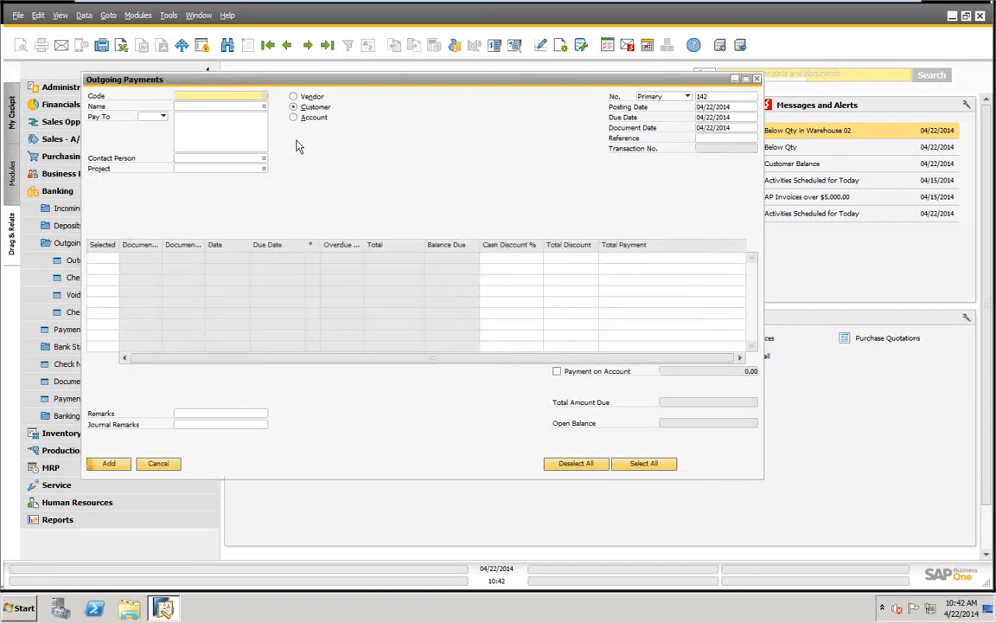
click(293, 118)
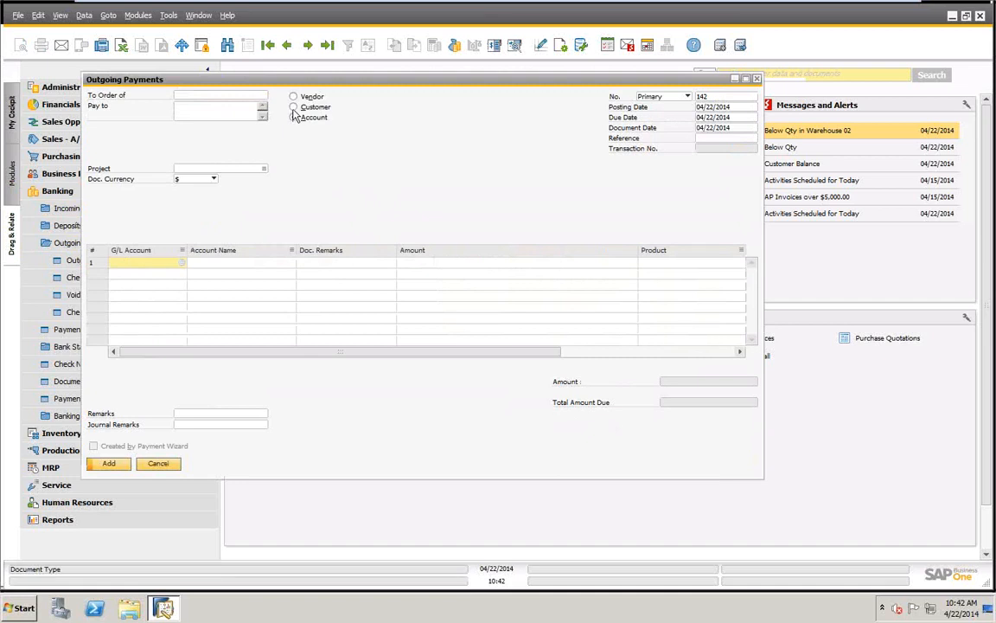
click(294, 97)
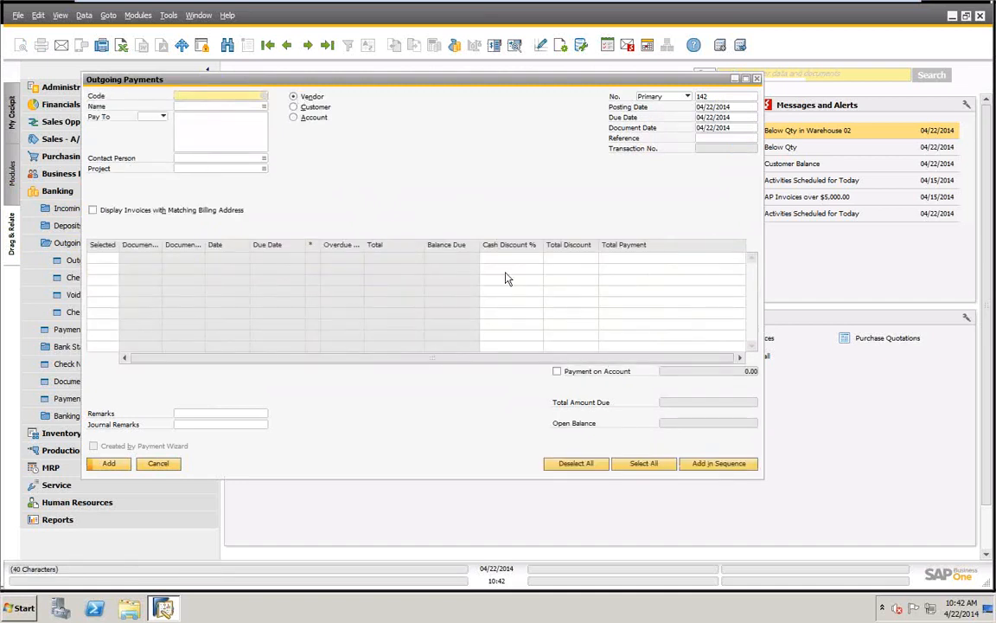
Show how to mark the payment's check as manual to enter its number, then cancel the payment means
right_click(414, 111)
click(447, 120)
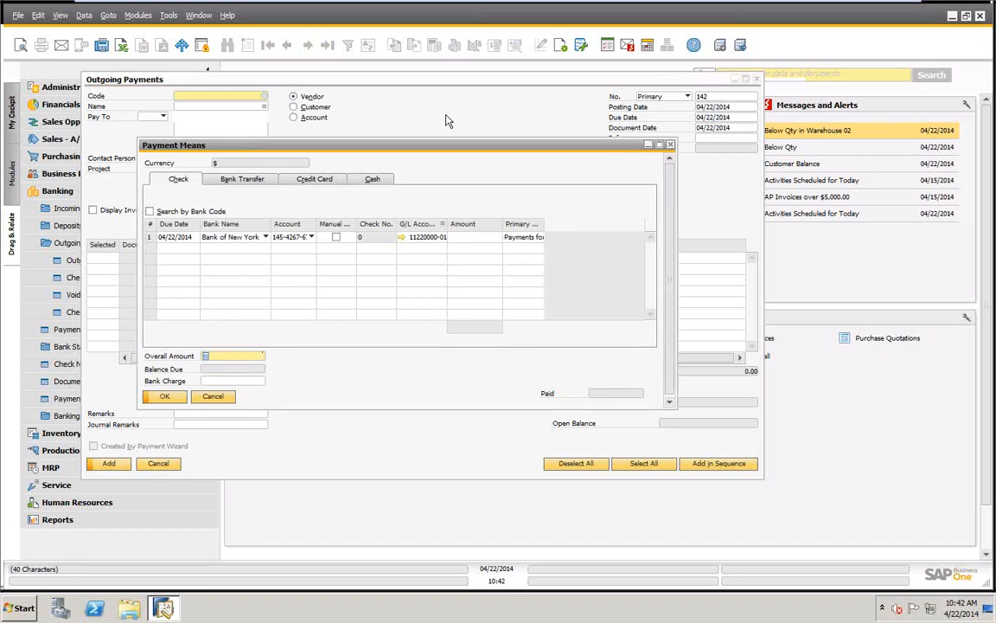
click(336, 238)
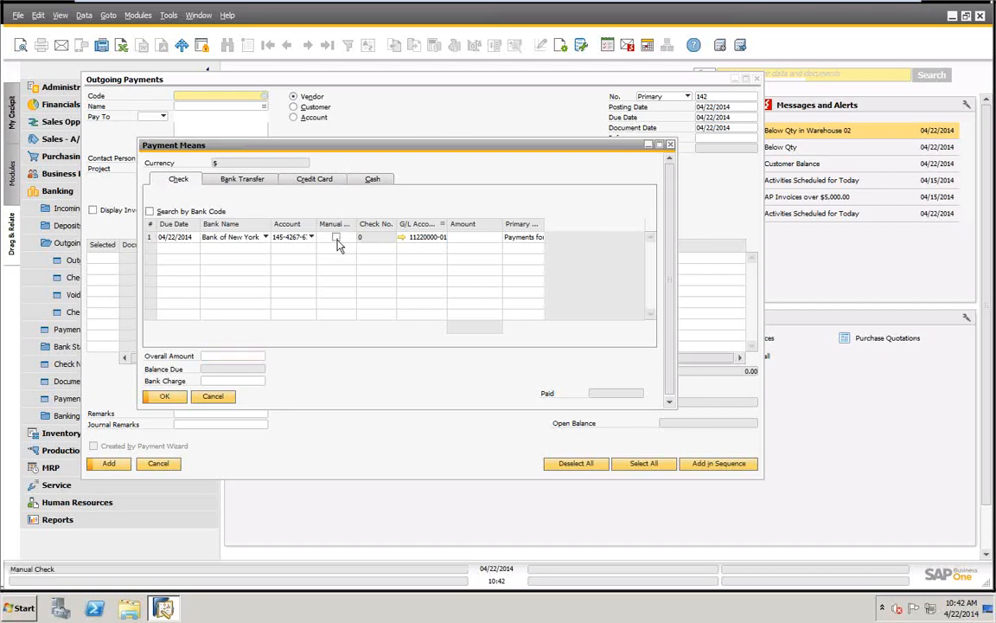
click(336, 237)
click(368, 235)
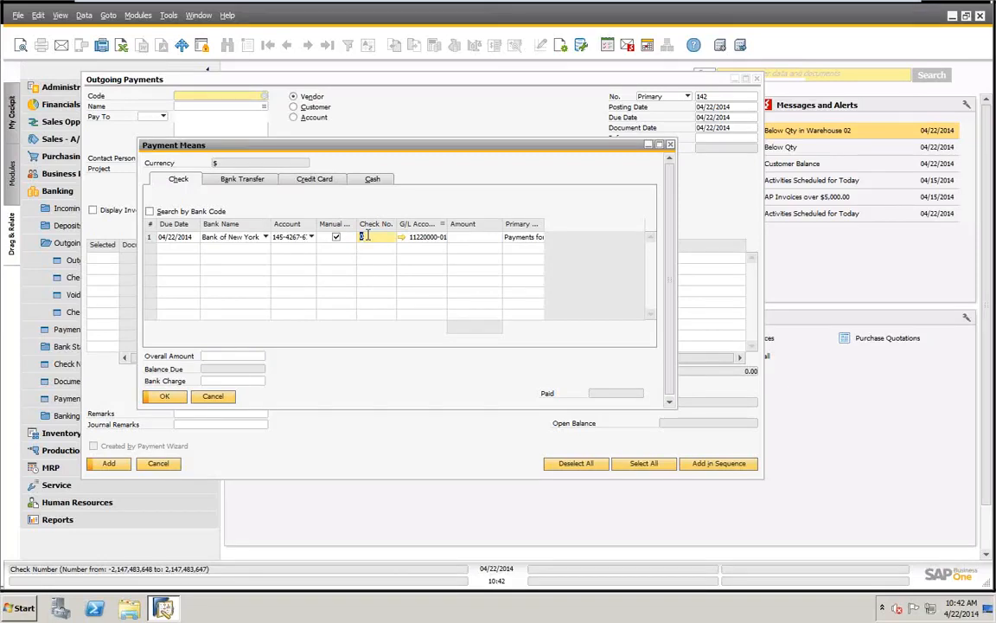
click(213, 395)
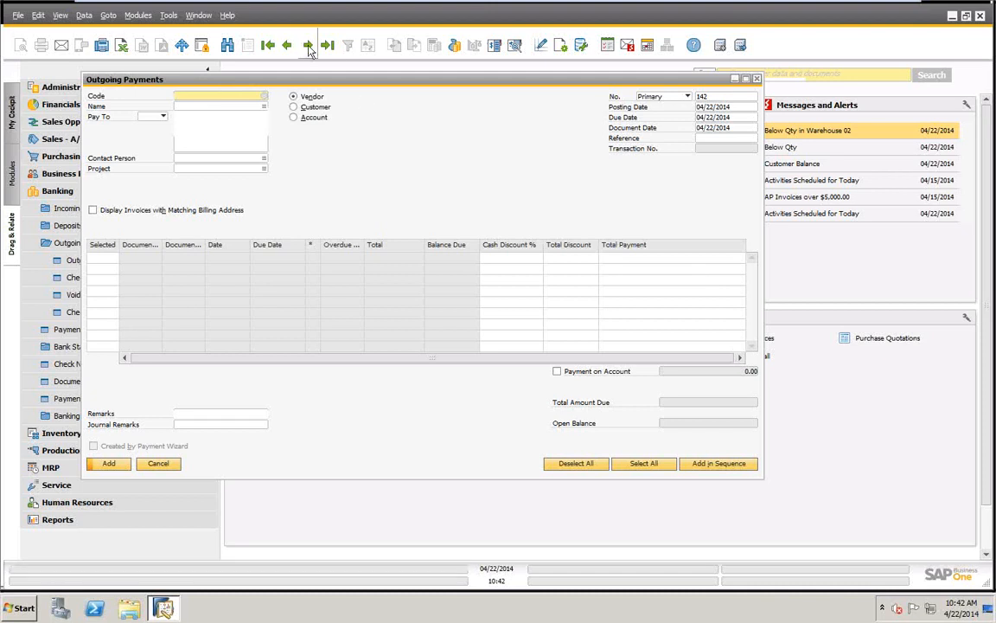
Choose vendor Acme Associates for the payment and set the total payment on invoice 187 to 200
key(Tab)
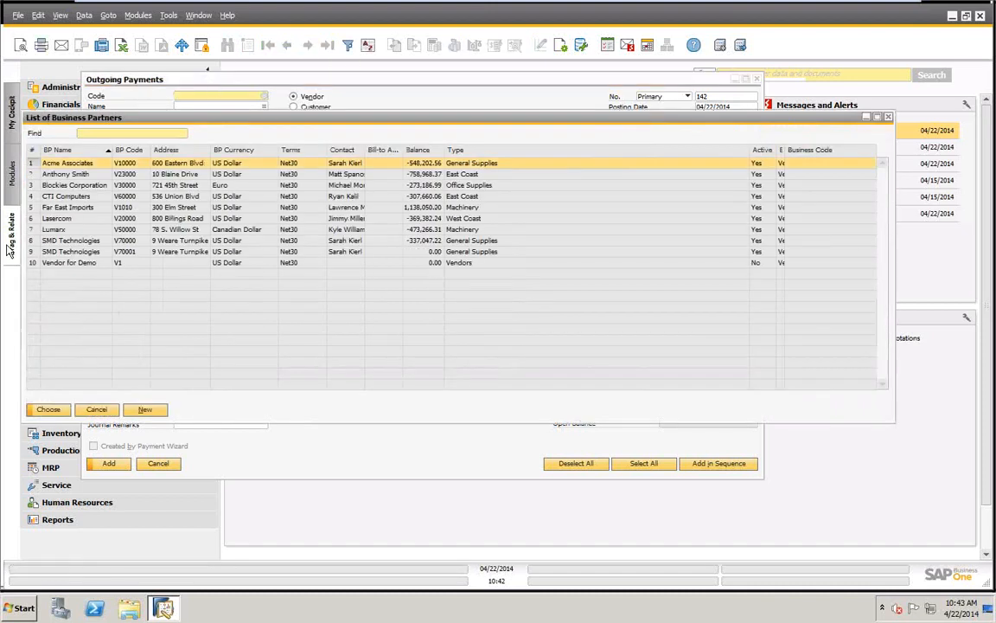
click(60, 413)
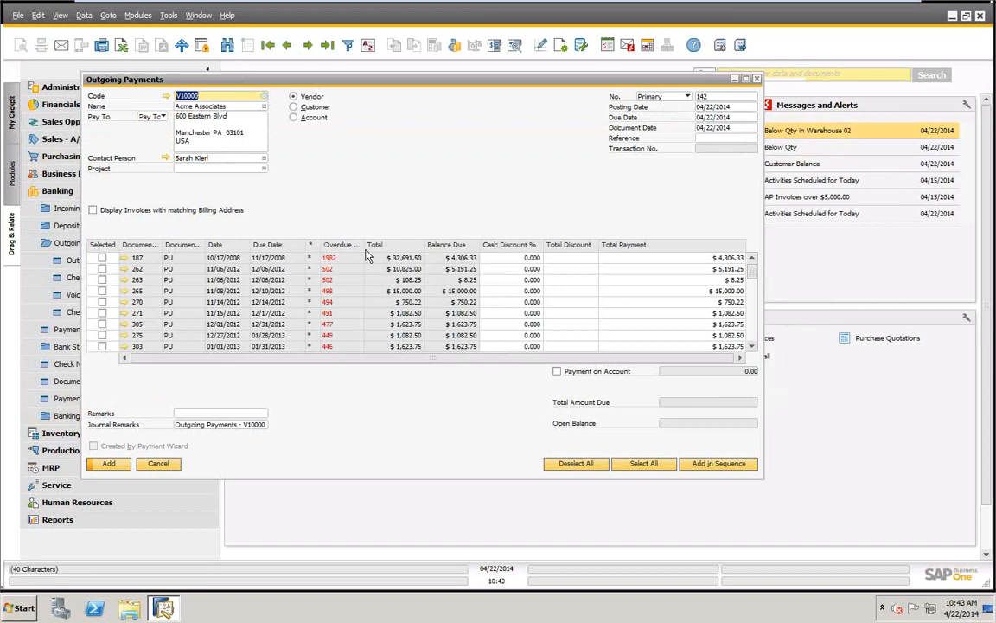
click(705, 259)
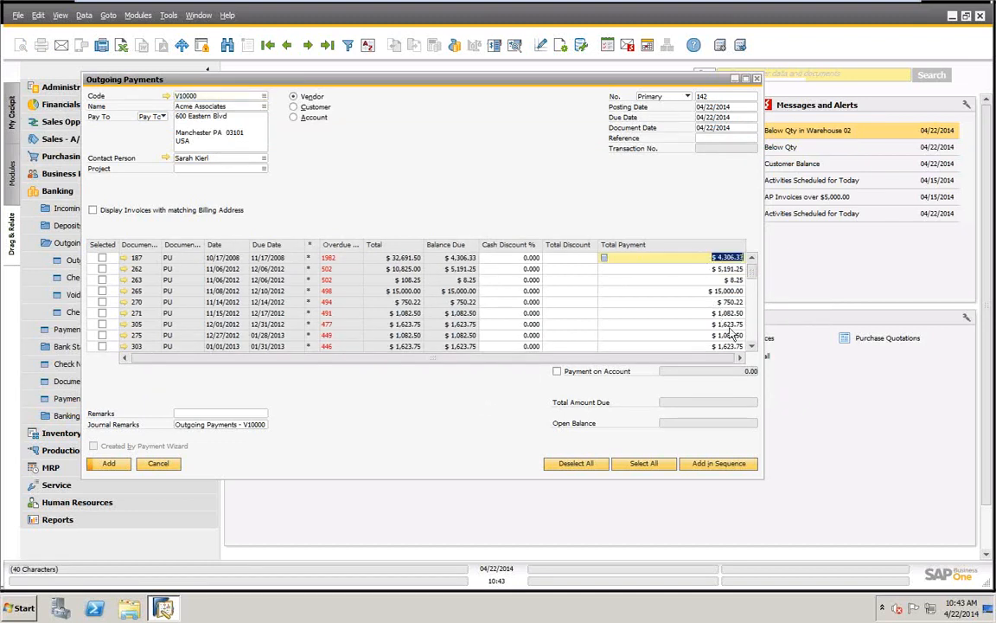
text(200)
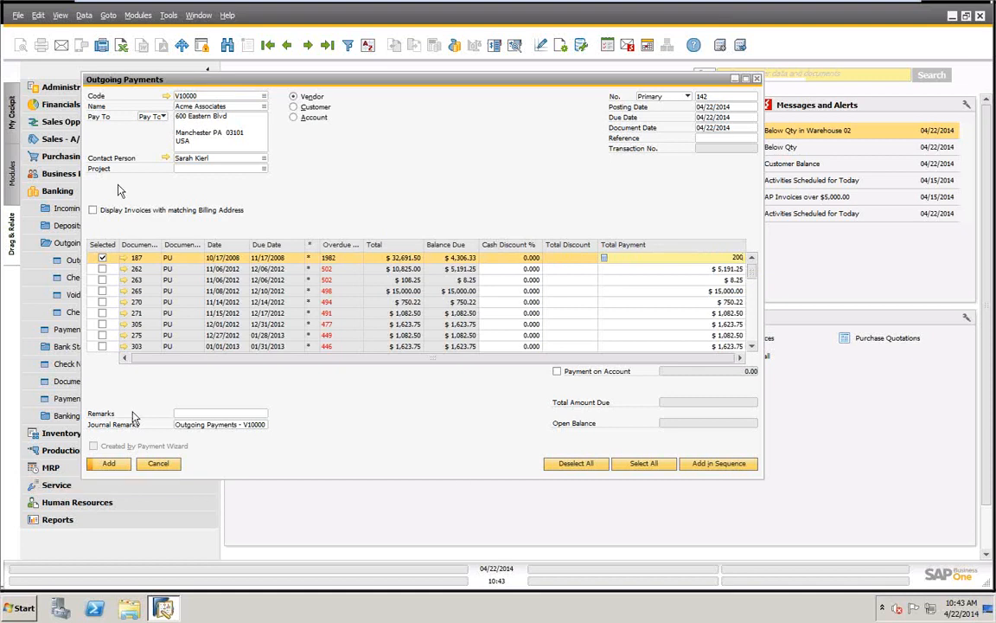
Give invoice 262 a 10% cash discount, and select invoice 263 with a total discount of 1.00
click(501, 269)
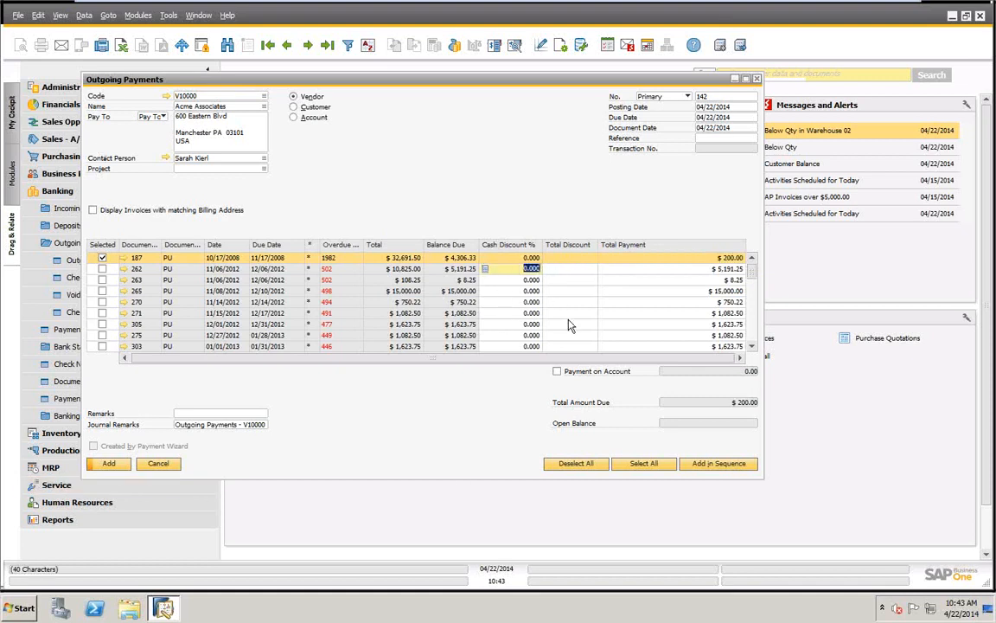
text(10)
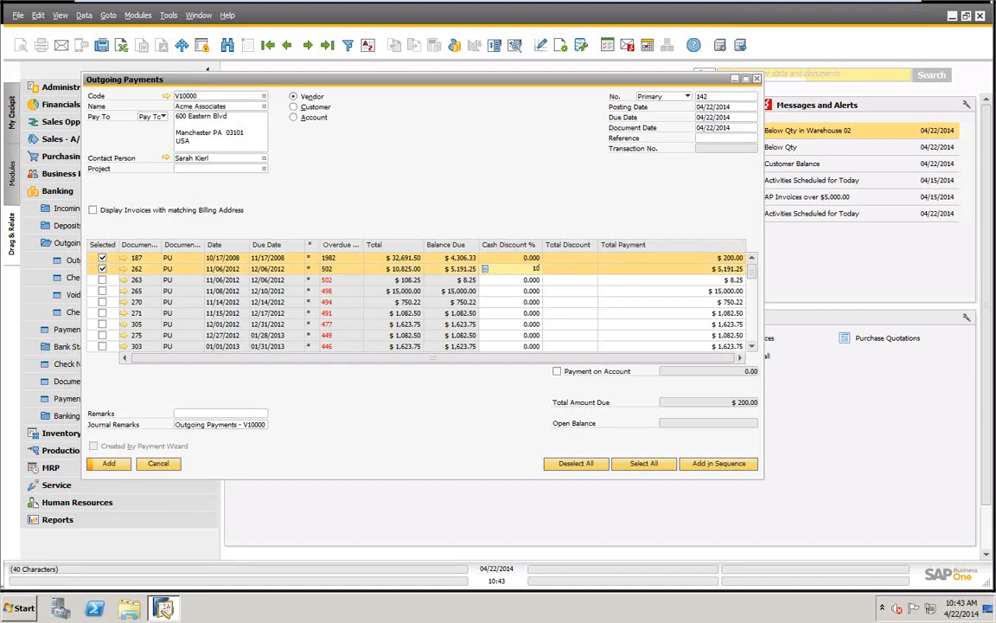
key(Tab)
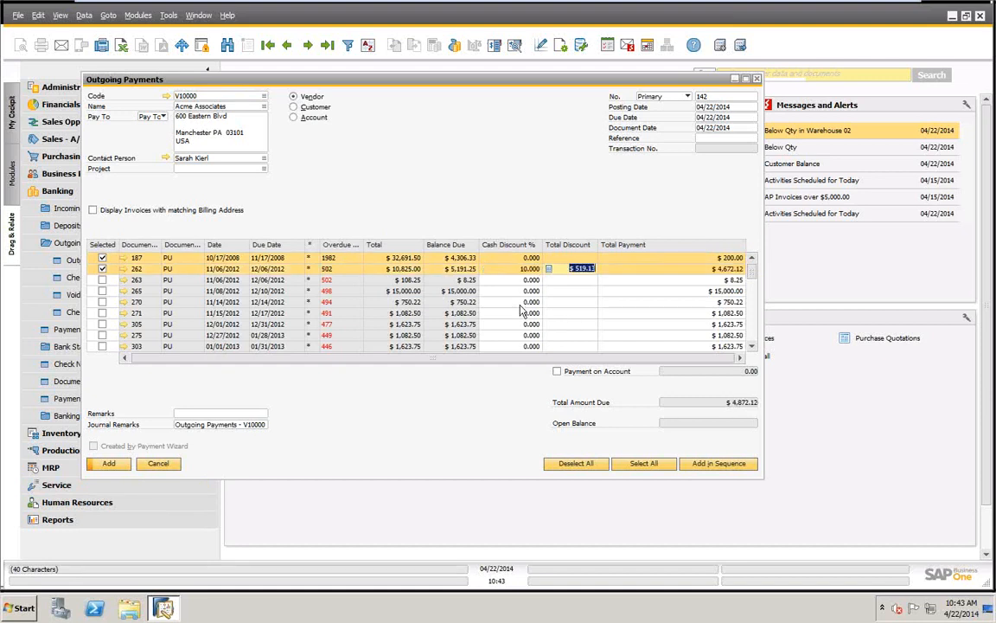
click(102, 280)
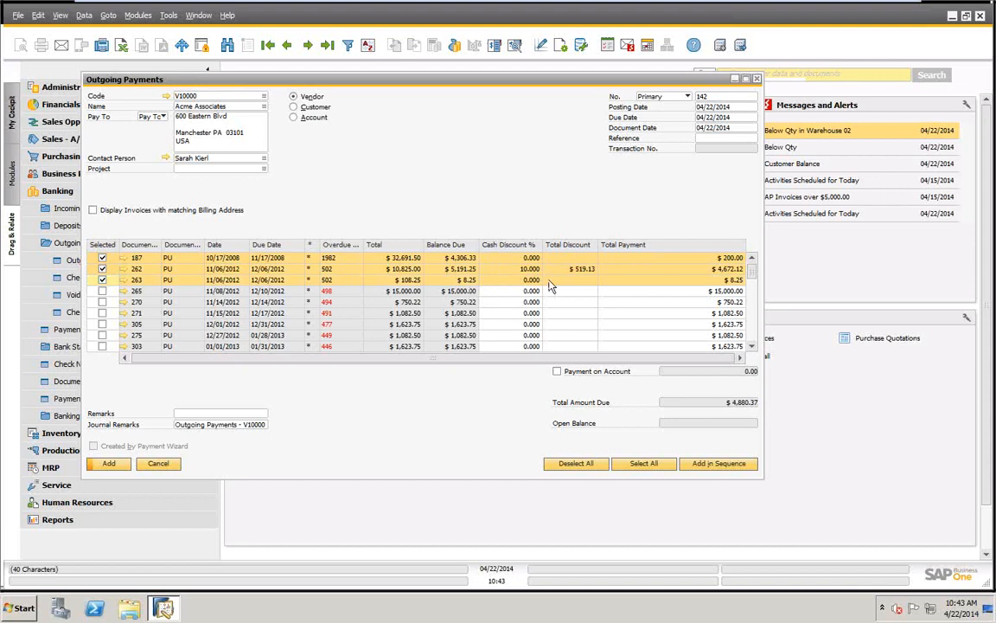
text(1)
key(Tab)
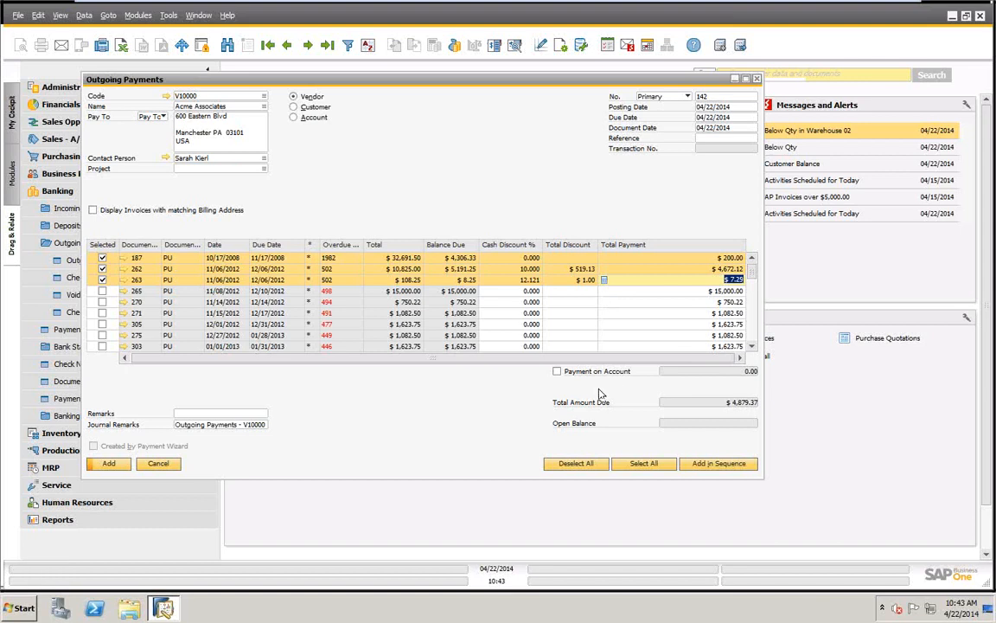
Set the payment's check amount to 5000 and try to add the payment, declining to post the unmatched amount as Payment on Account
right_click(422, 109)
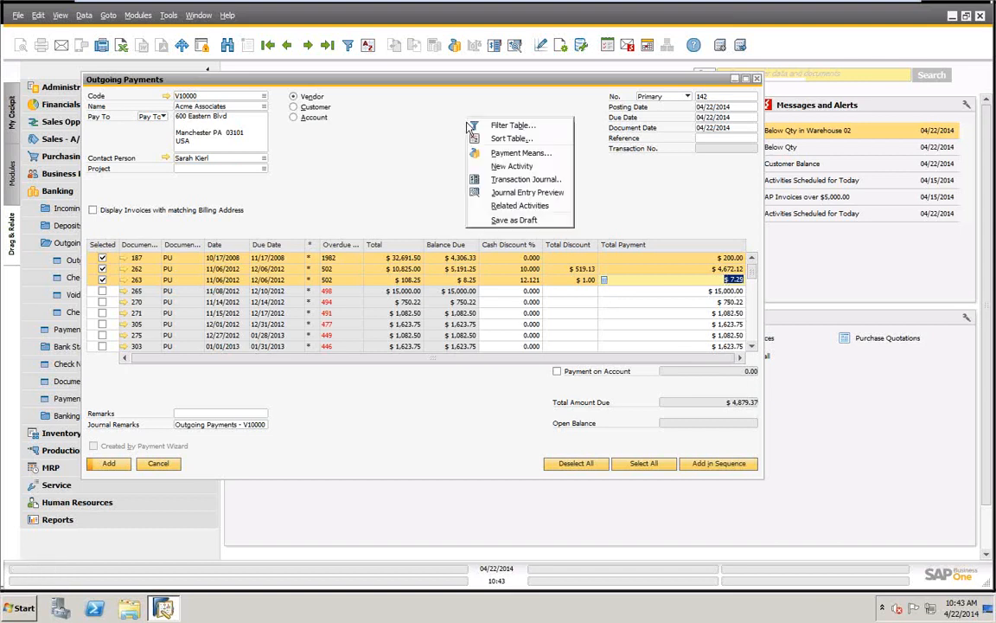
click(498, 156)
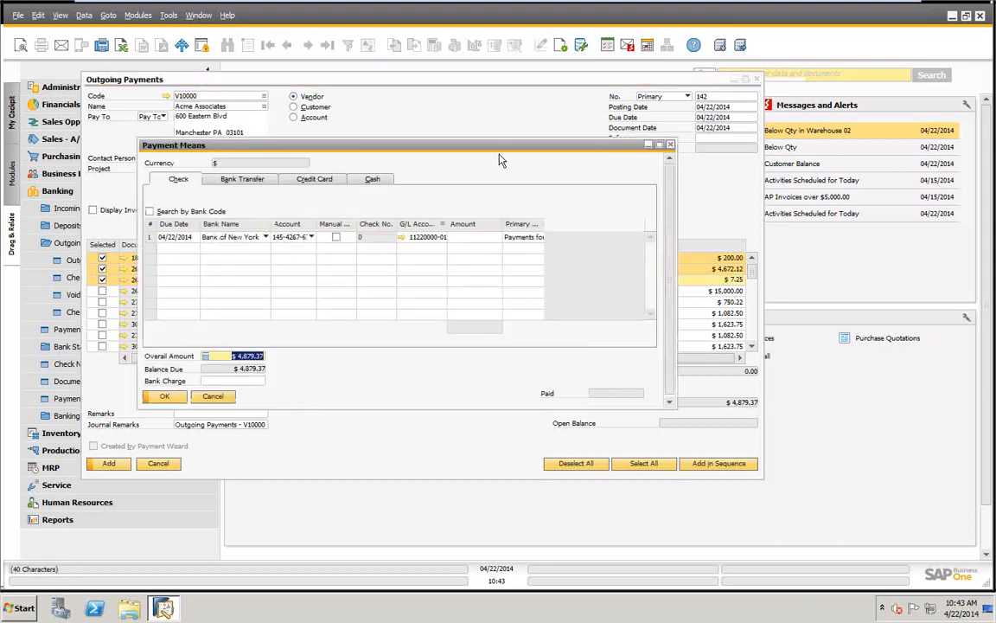
right_click(472, 237)
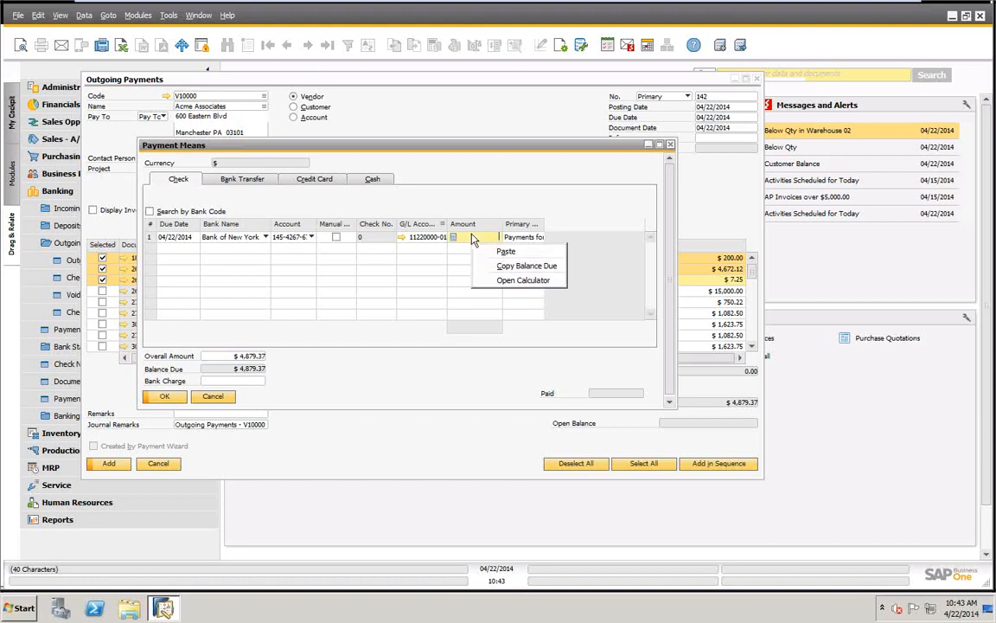
click(489, 266)
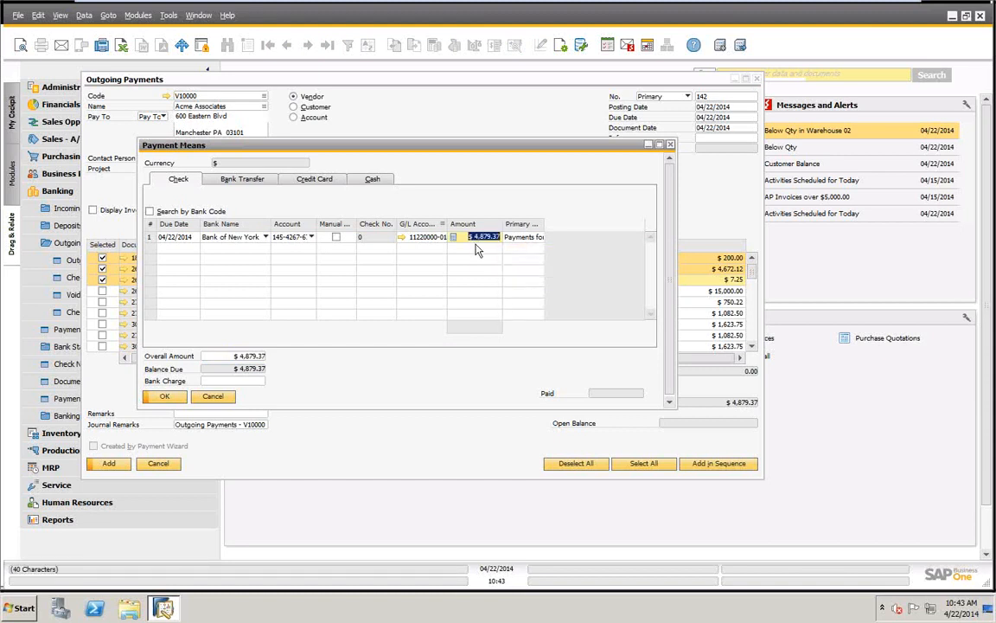
text(5000)
key(Tab)
click(249, 382)
key(BackSpace)
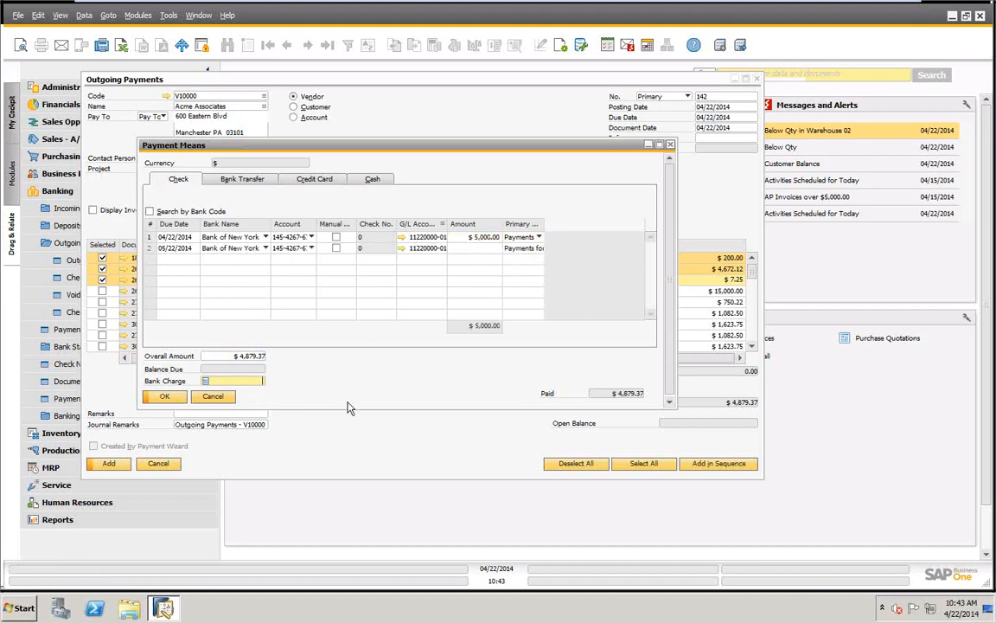
click(164, 396)
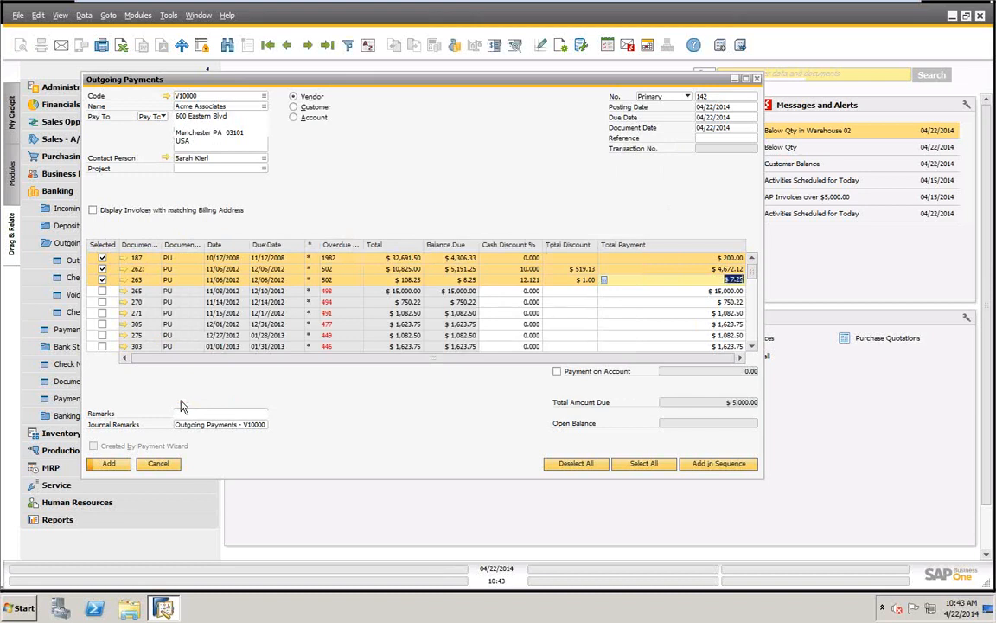
click(105, 462)
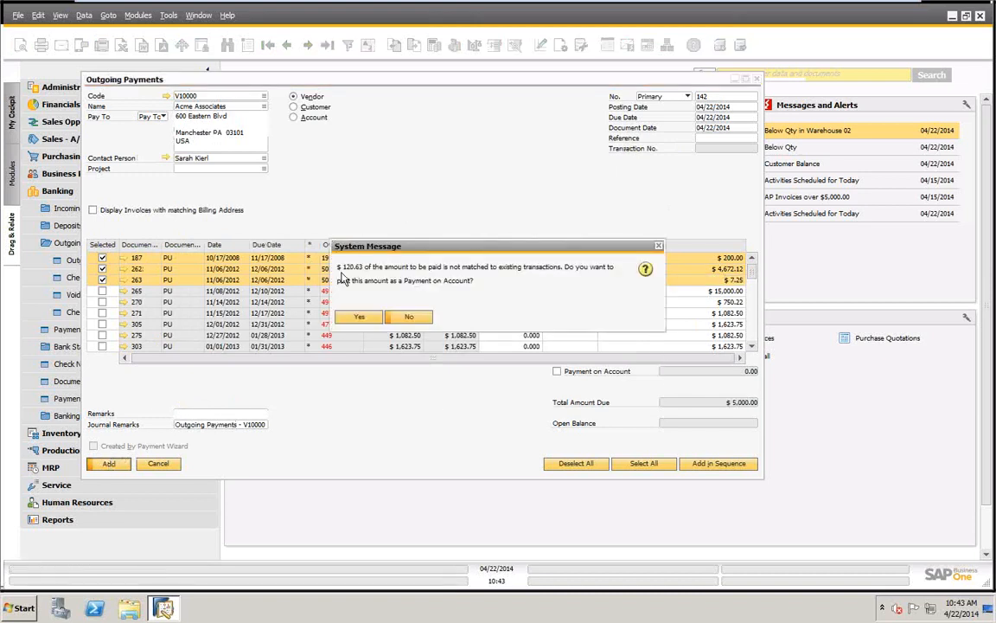
click(409, 316)
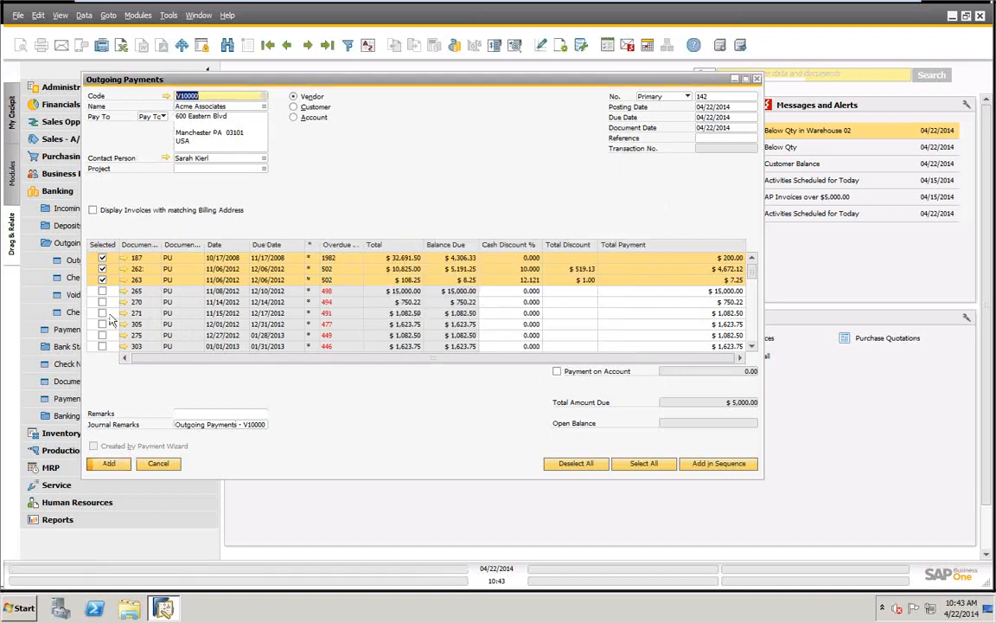
Deselect invoices 187, 262 and 263, and clear the total discounts on invoices 262 and 263
click(102, 258)
click(102, 269)
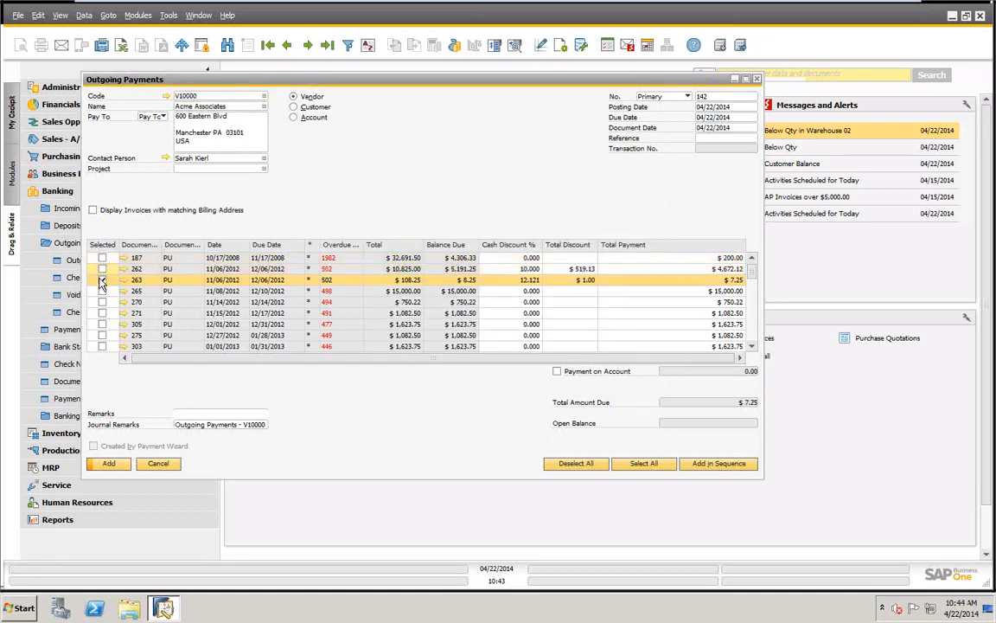
click(102, 281)
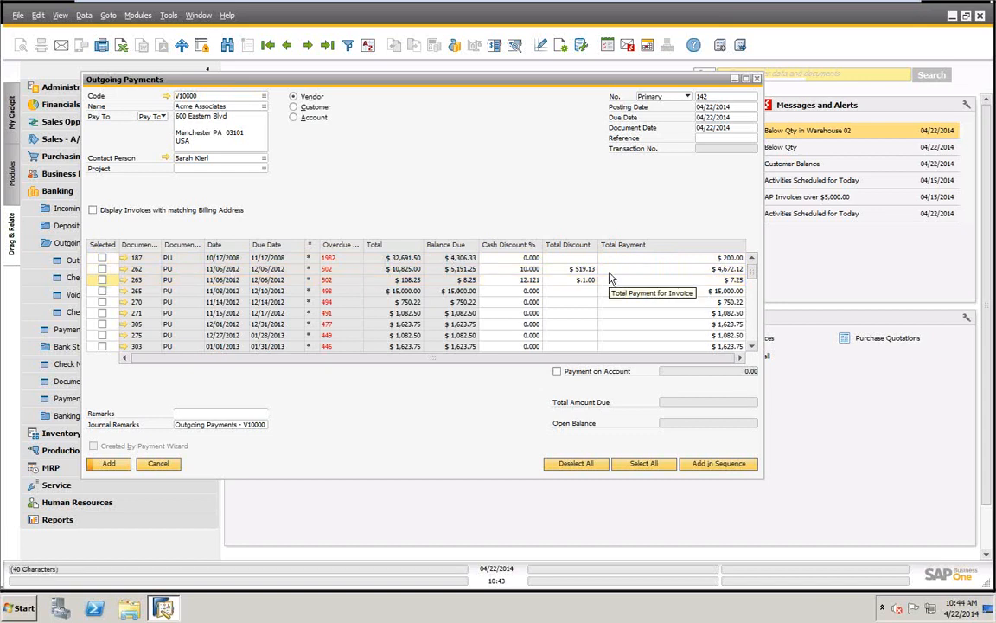
click(581, 269)
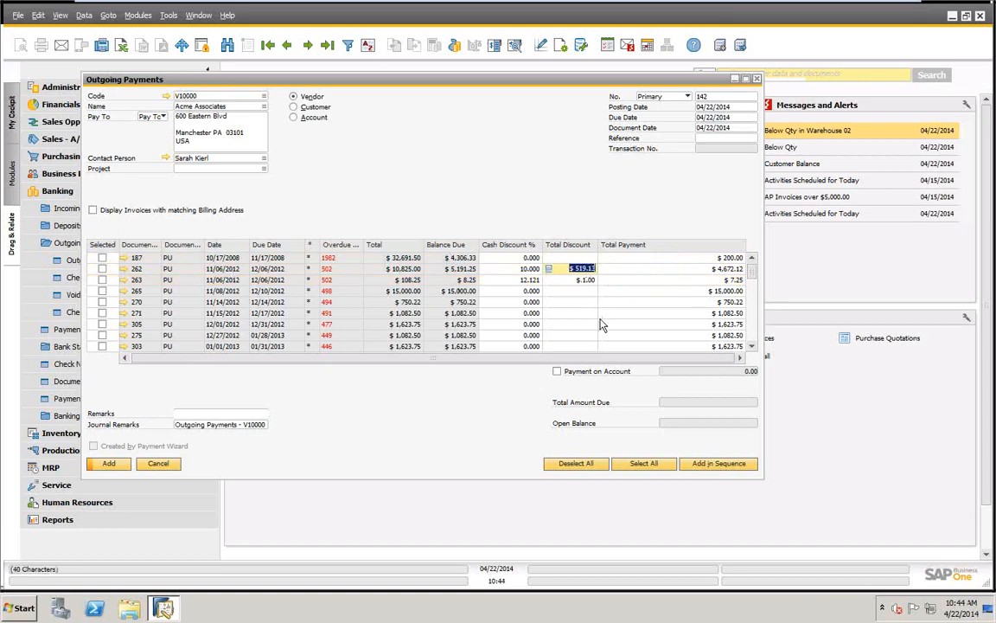
key(Delete)
click(581, 282)
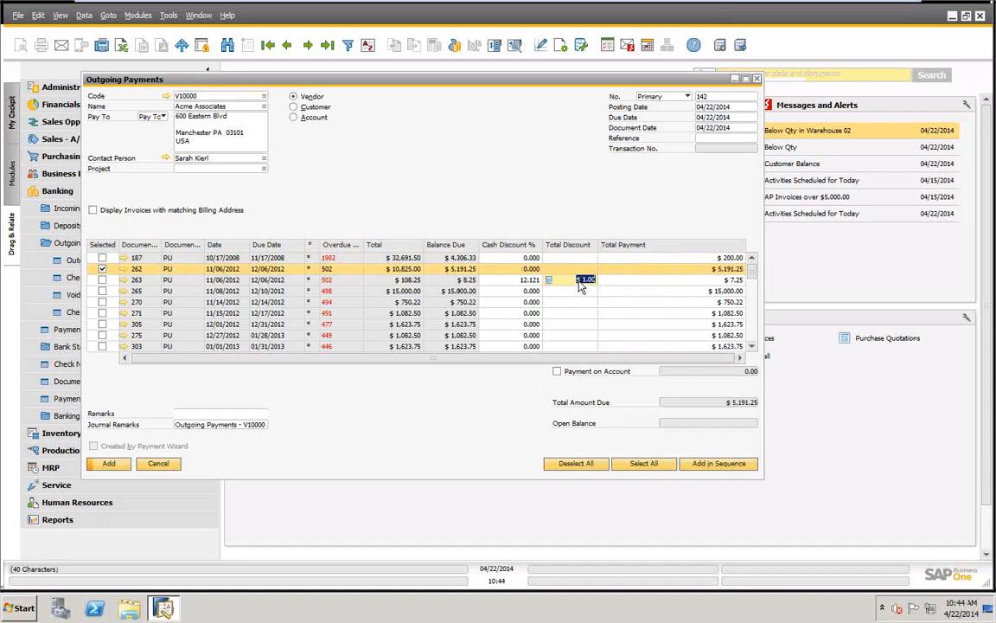
key(Delete)
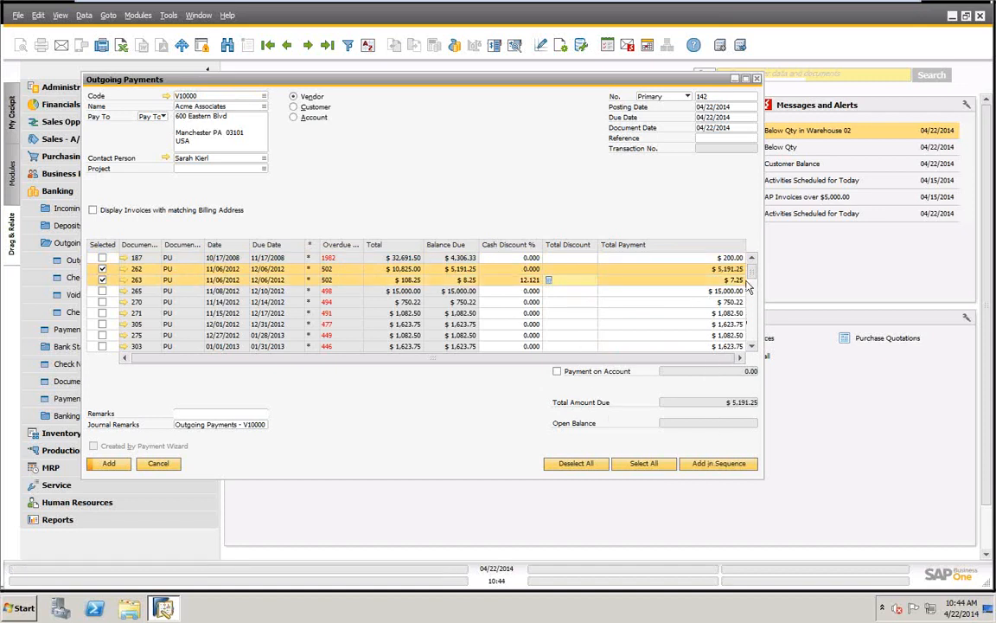
mouse_move(753, 278)
mouse_down()
mouse_move(758, 363)
mouse_move(752, 261)
mouse_up()
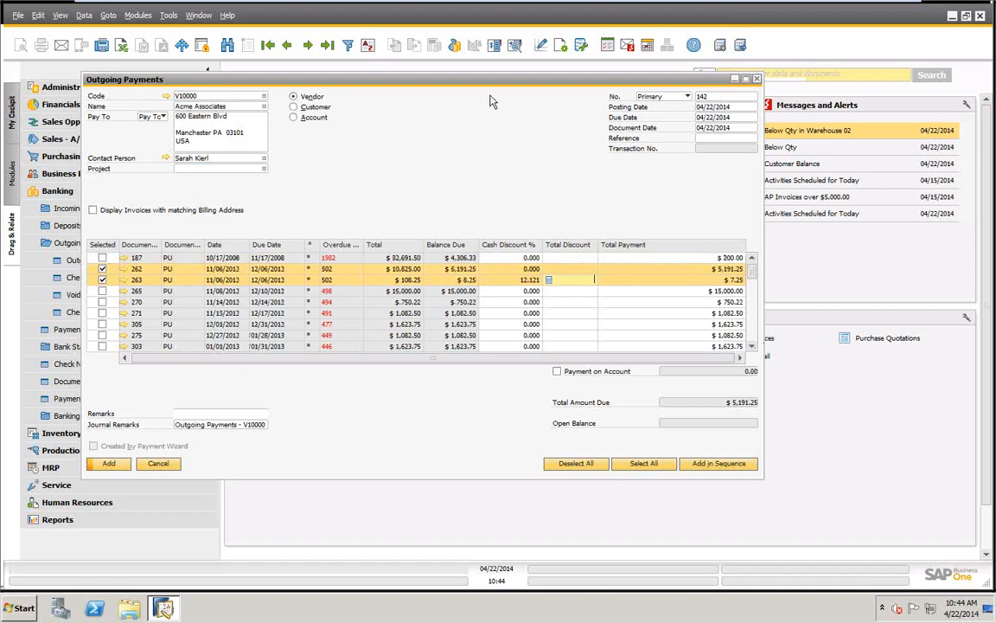
Set the payment's check amount to 6000 in the payment means and allocate it to the open invoices in sequence
right_click(418, 103)
click(511, 154)
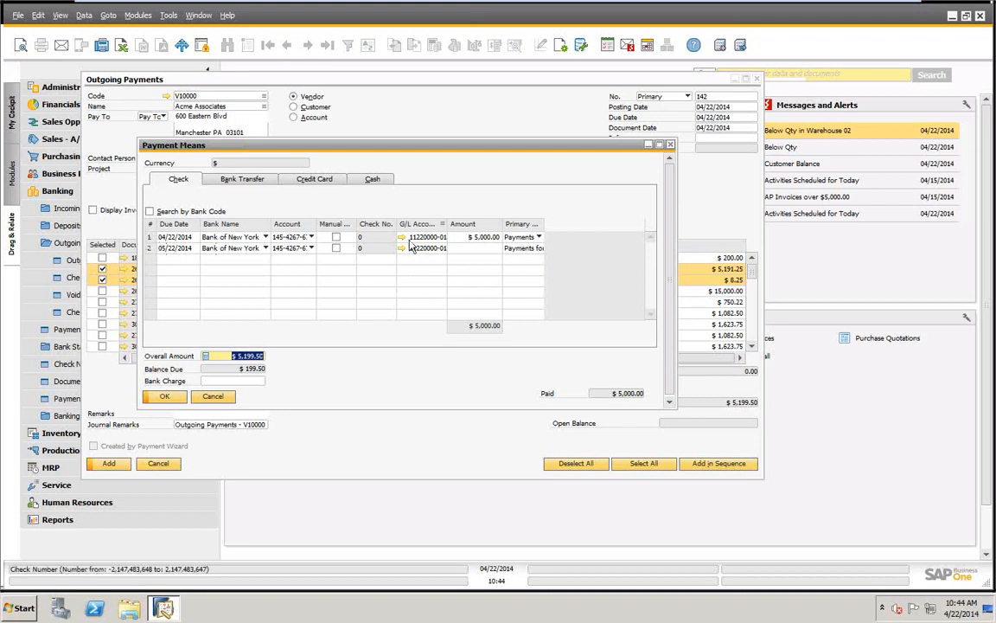
click(461, 237)
text(15)
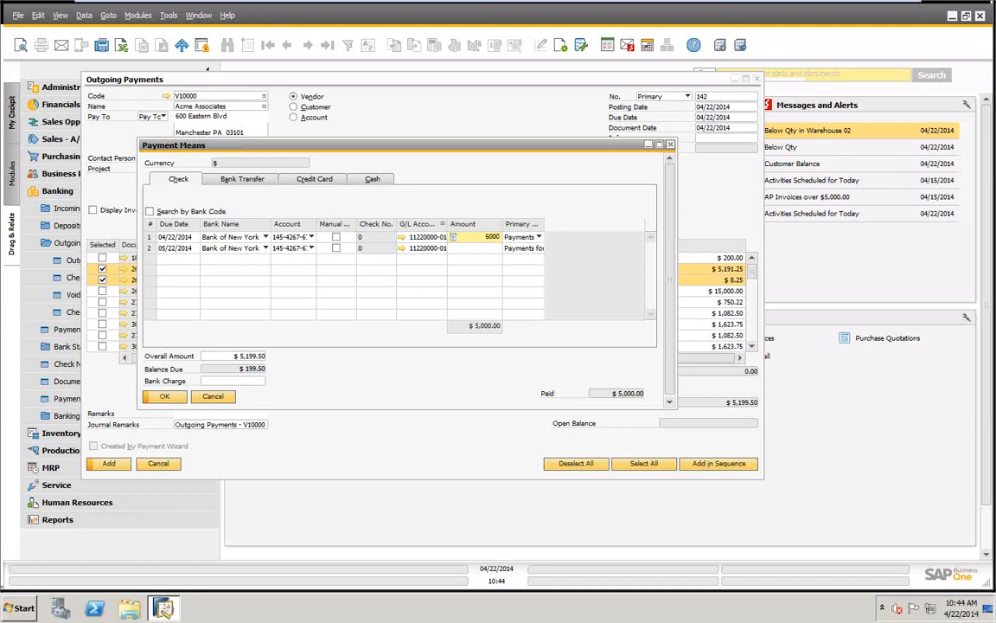
key(Tab)
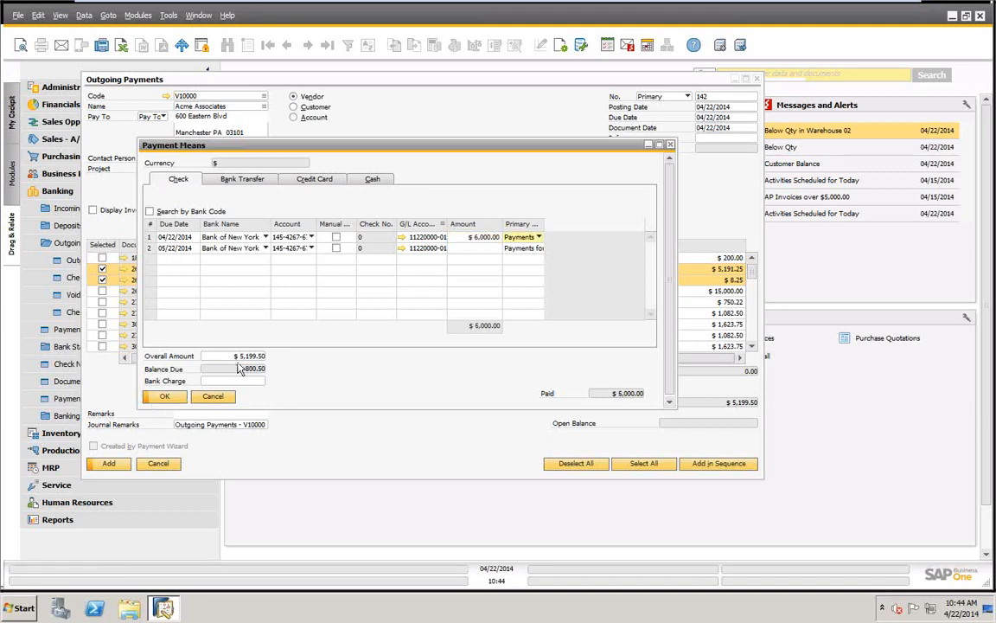
click(162, 398)
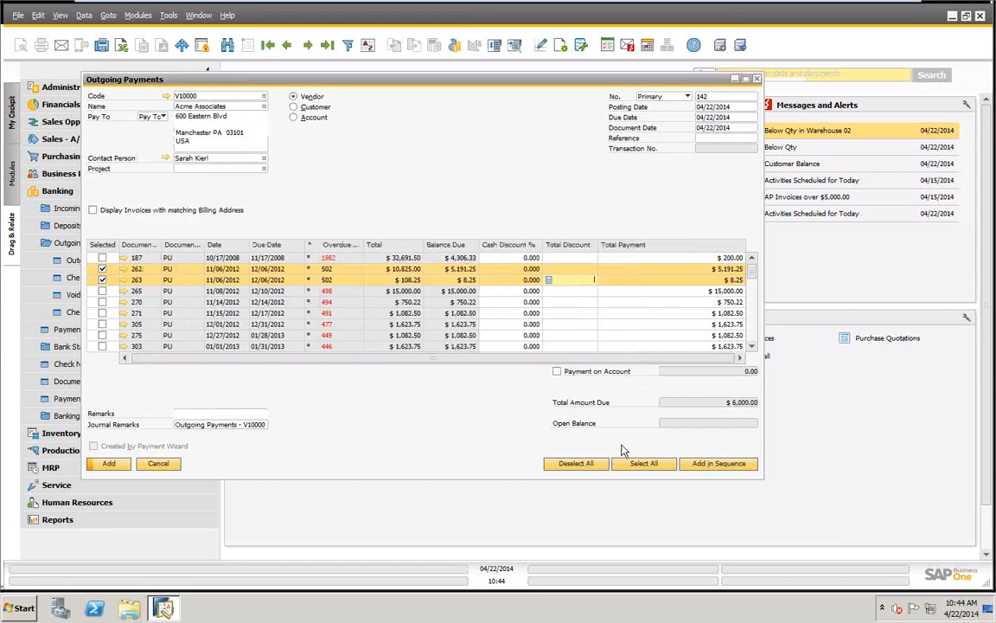
click(707, 464)
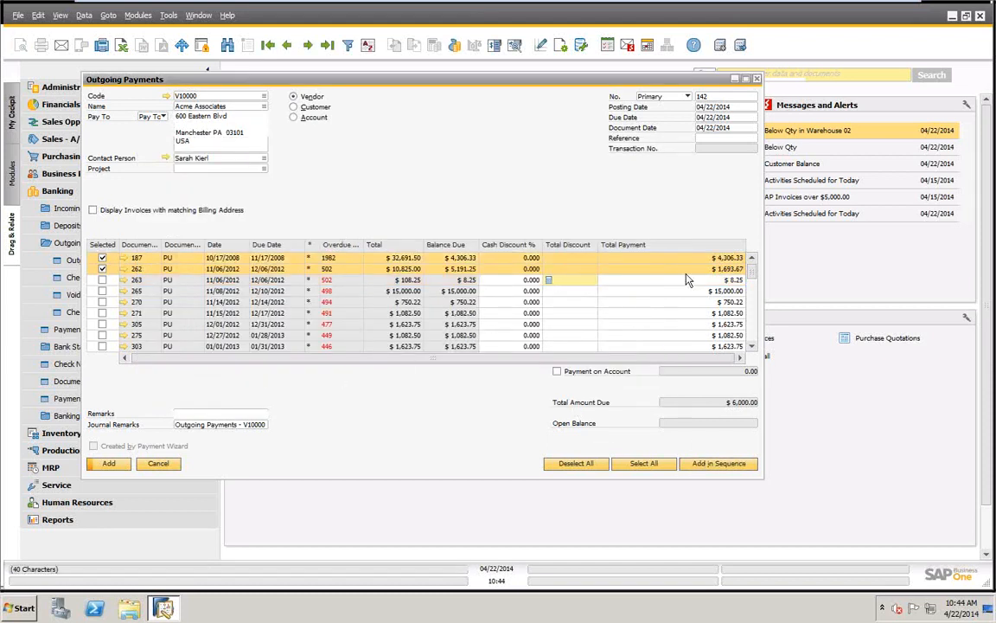
Deselect invoices 187 and 262 and cancel the outgoing payment without adding it
click(103, 258)
click(103, 269)
right_click(456, 142)
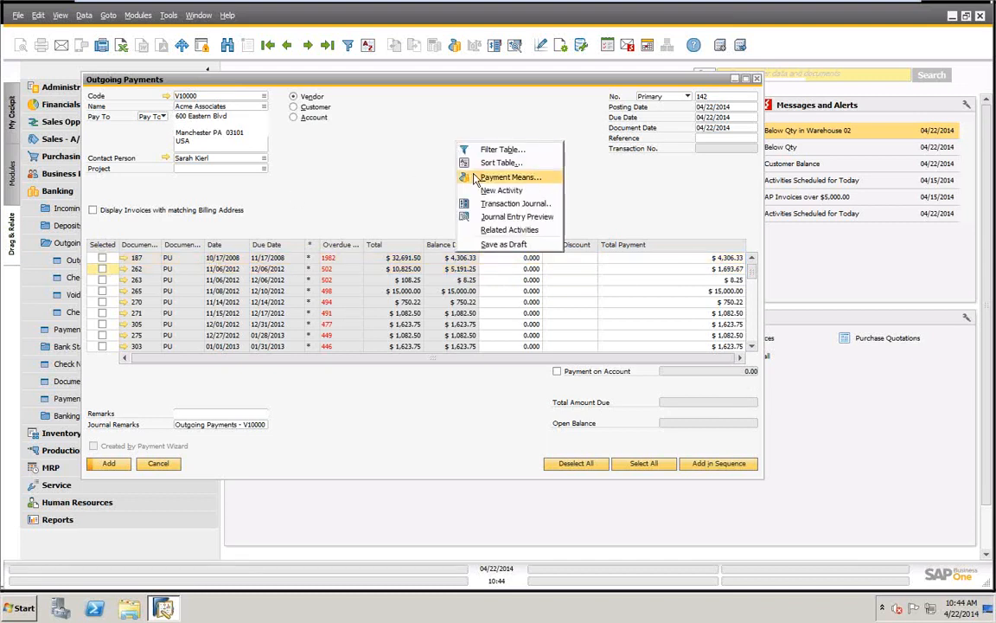
click(159, 465)
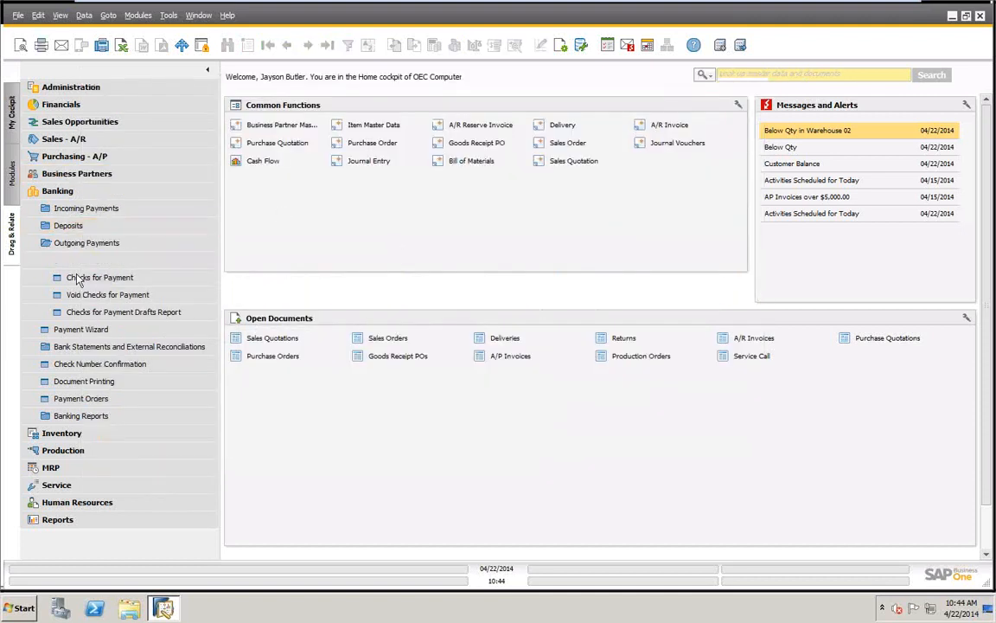
Review the payee details on the last three checks for payment, starting from the most recent, and close the check record
click(90, 281)
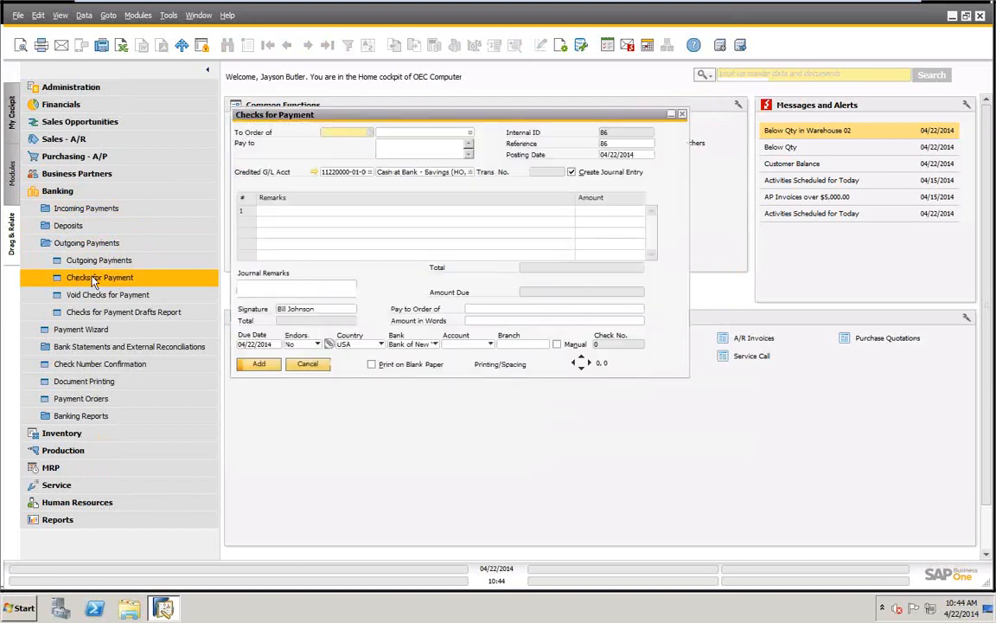
click(327, 45)
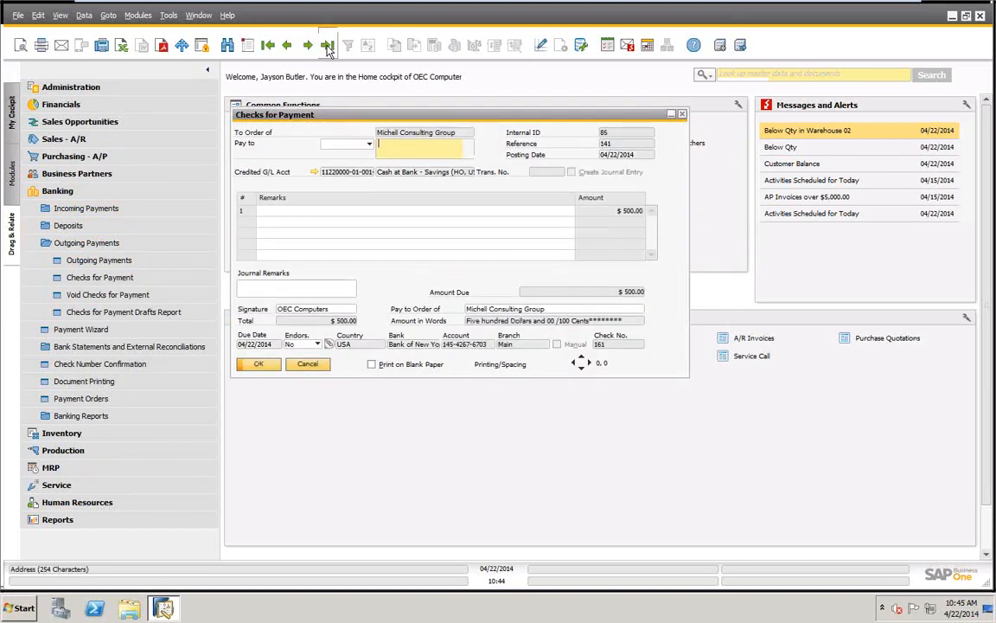
drag(328, 113, 348, 115)
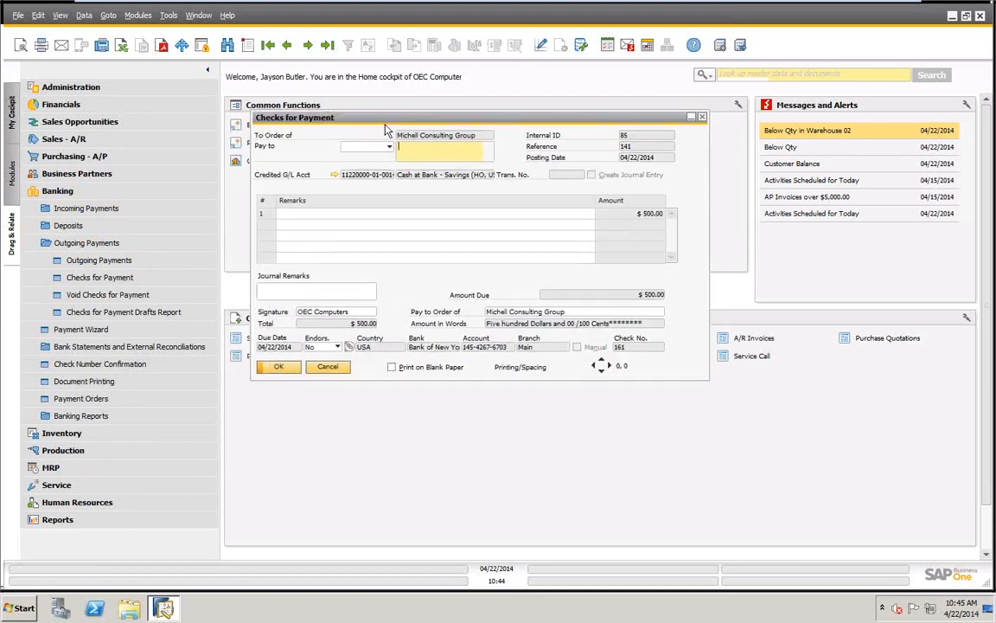
click(571, 313)
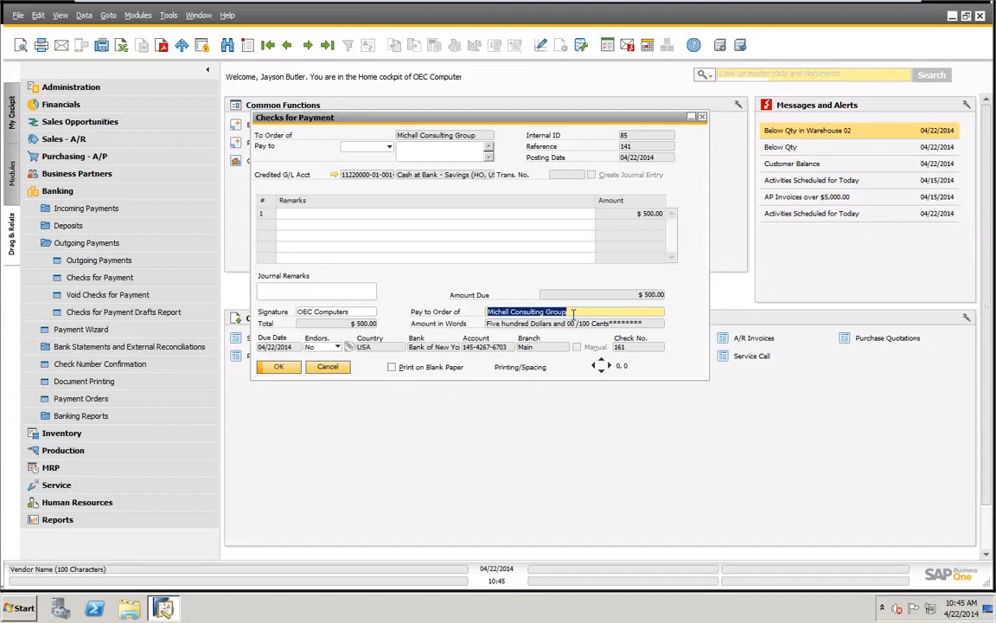
click(291, 45)
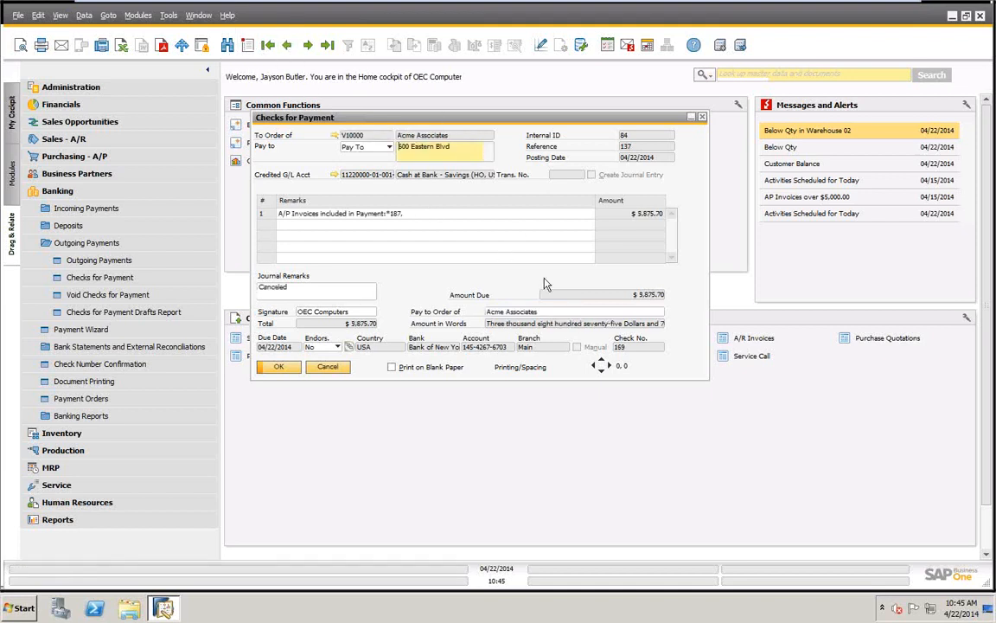
click(572, 312)
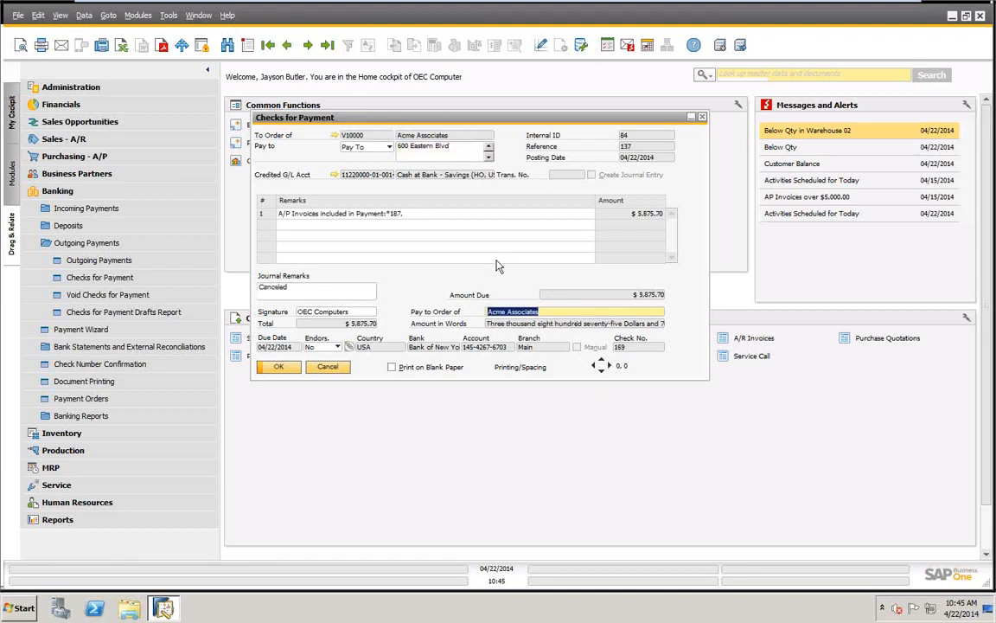
click(286, 45)
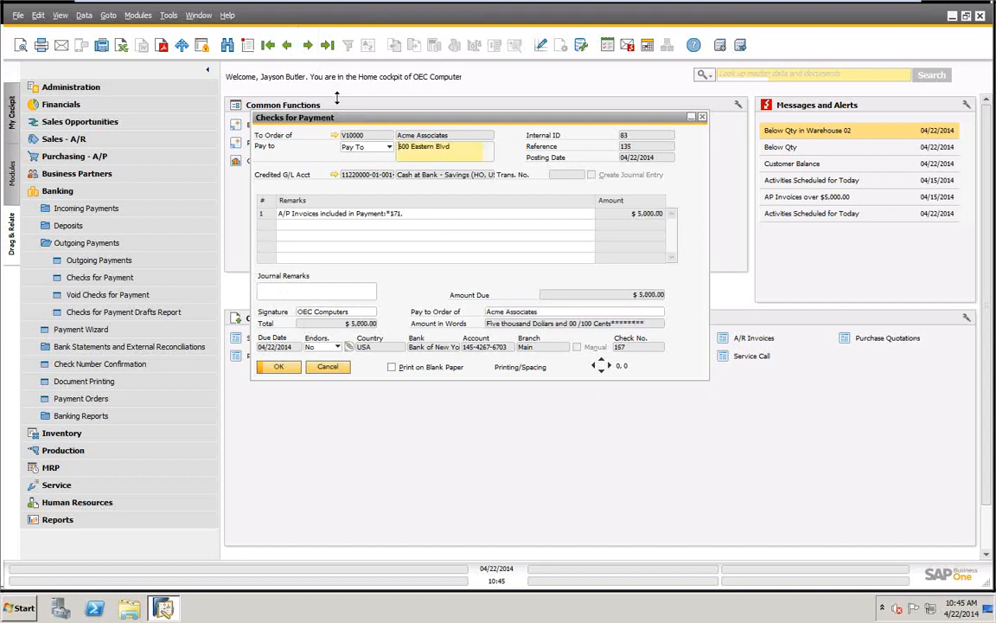
click(331, 368)
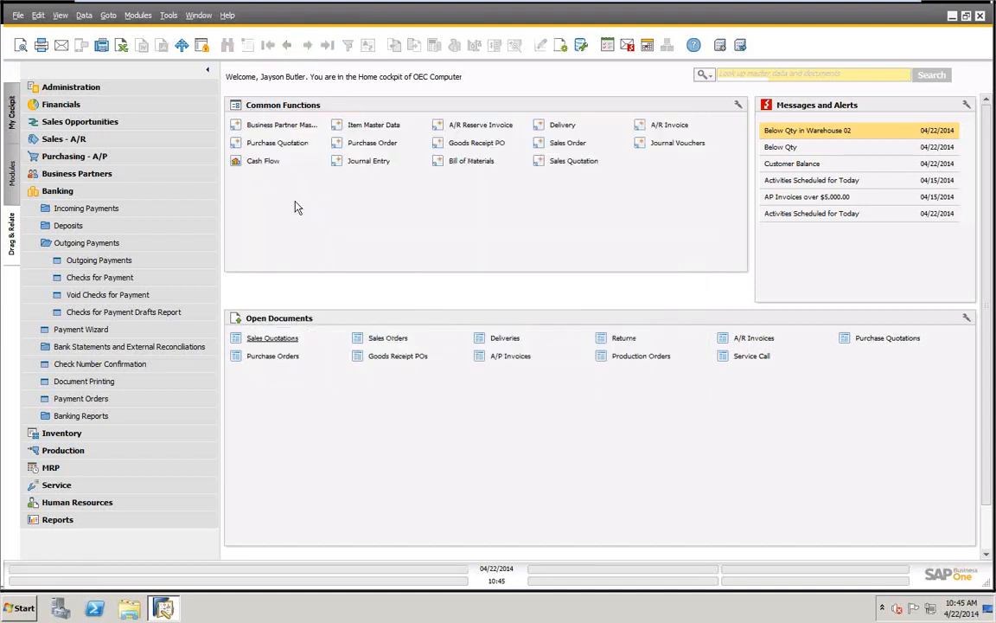
Review the Bank of New York checks still to be printed and the available Print Checks options in Document Printing, without printing
click(82, 244)
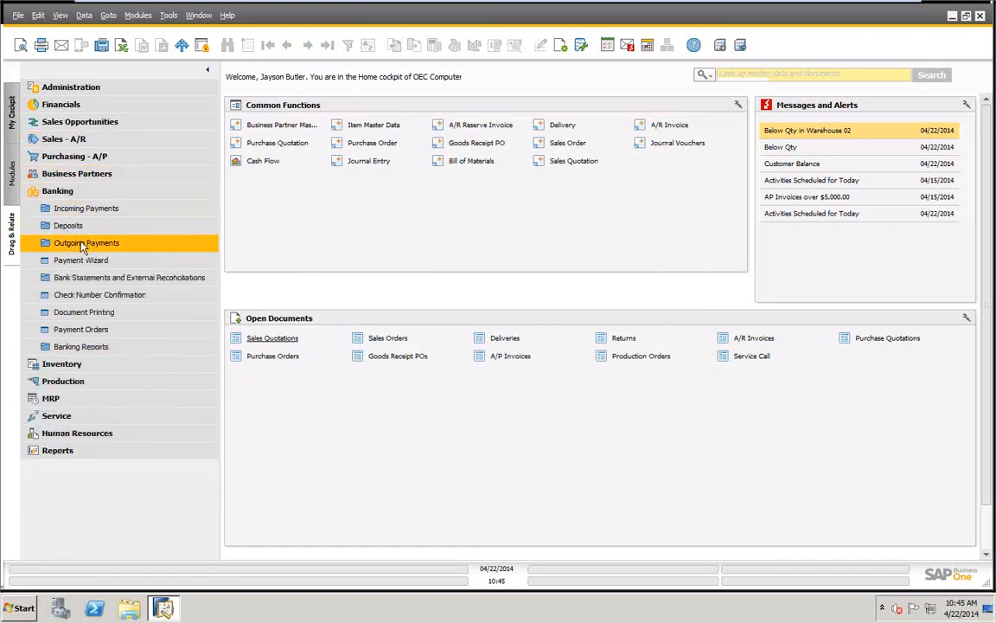
click(89, 318)
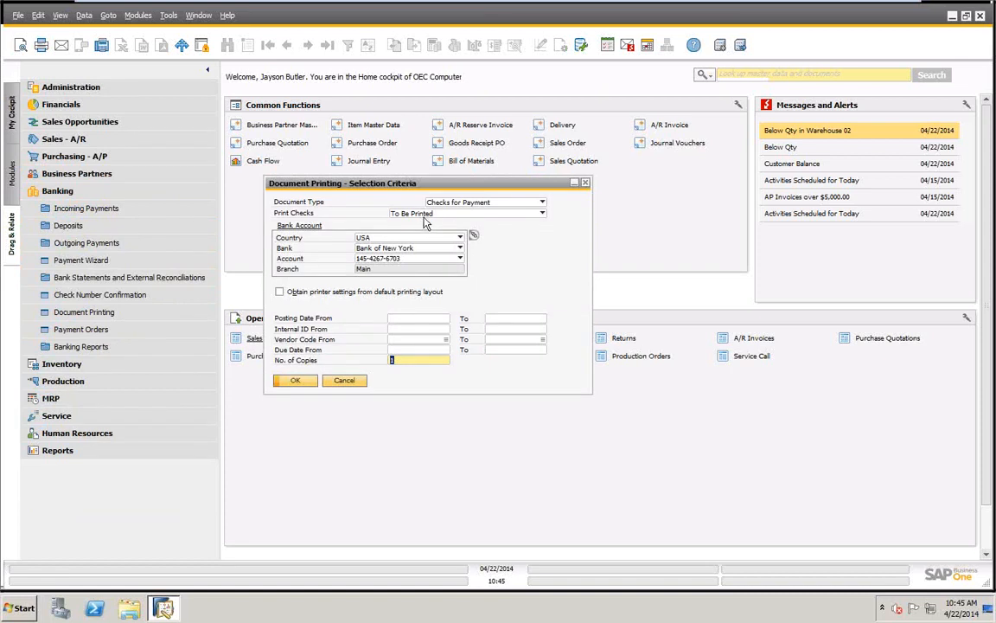
click(296, 381)
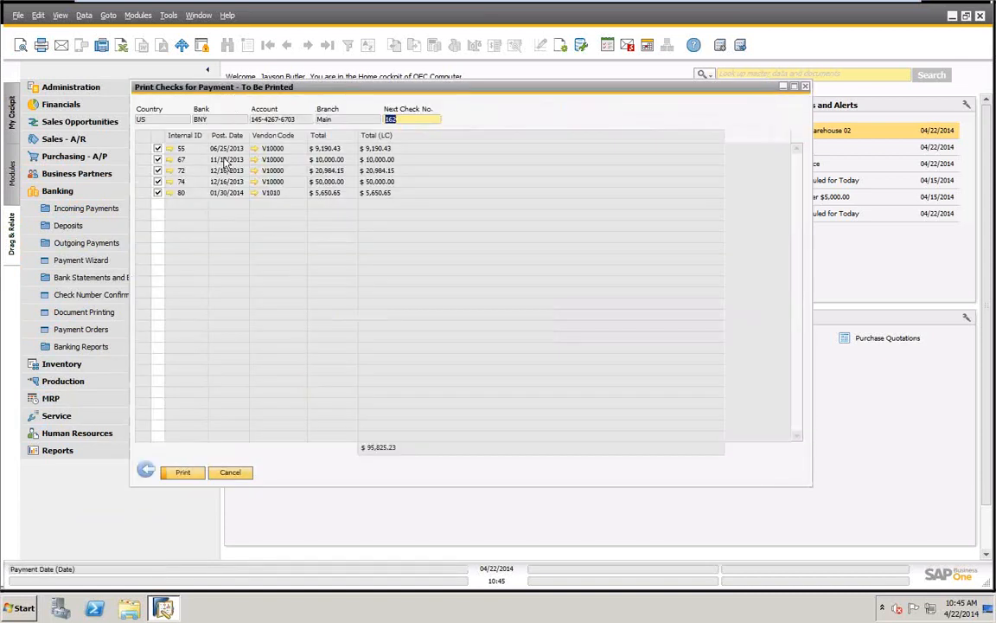
click(230, 472)
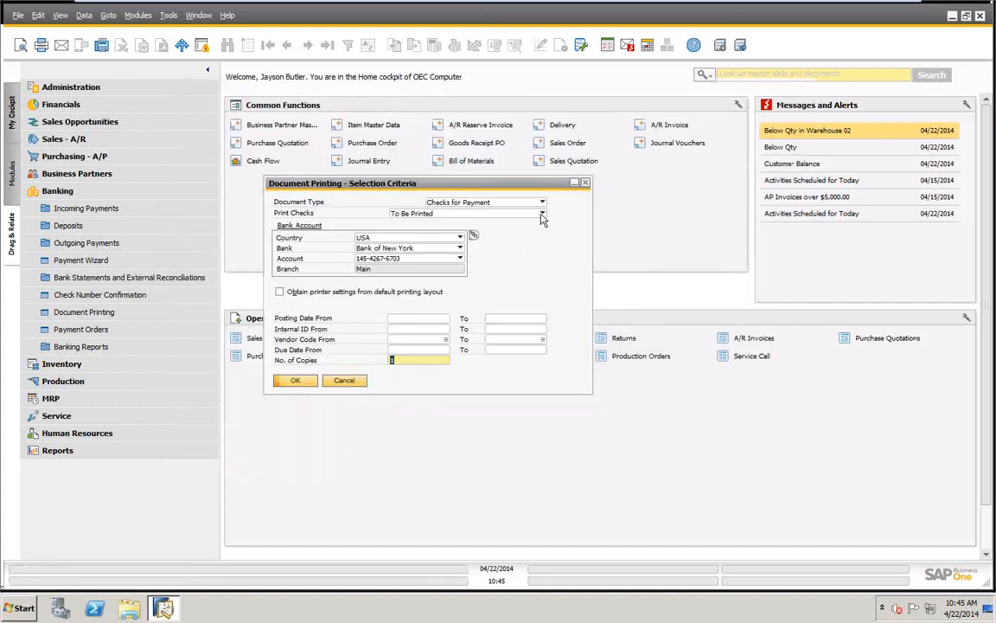
click(481, 213)
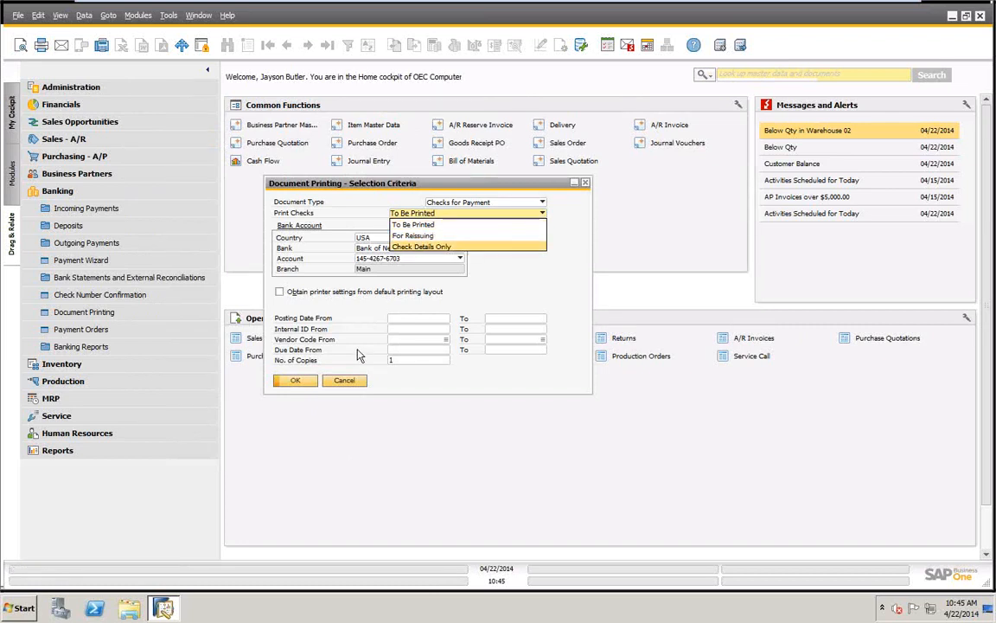
click(344, 382)
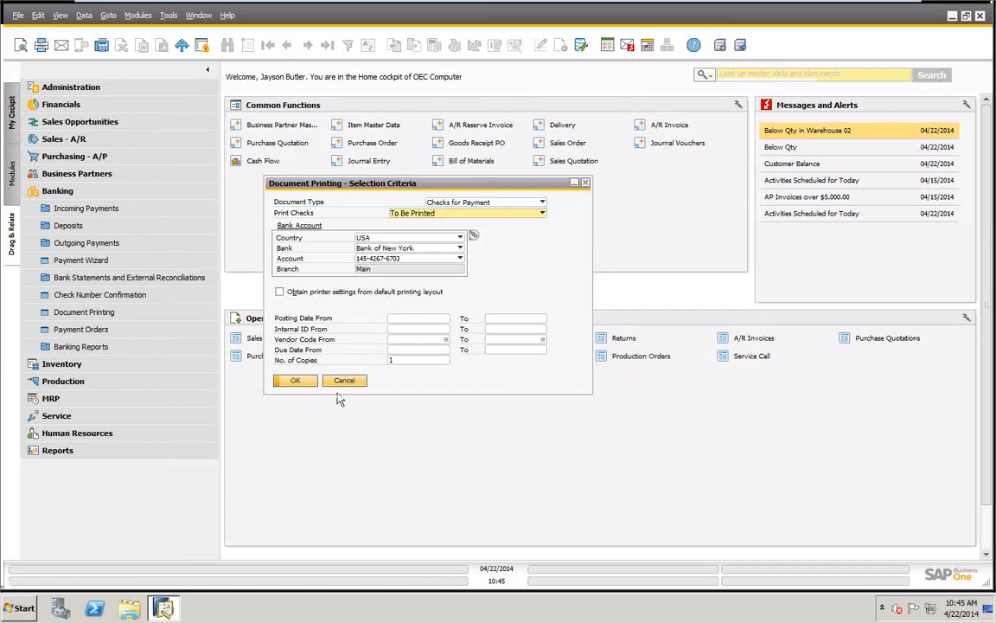
click(343, 383)
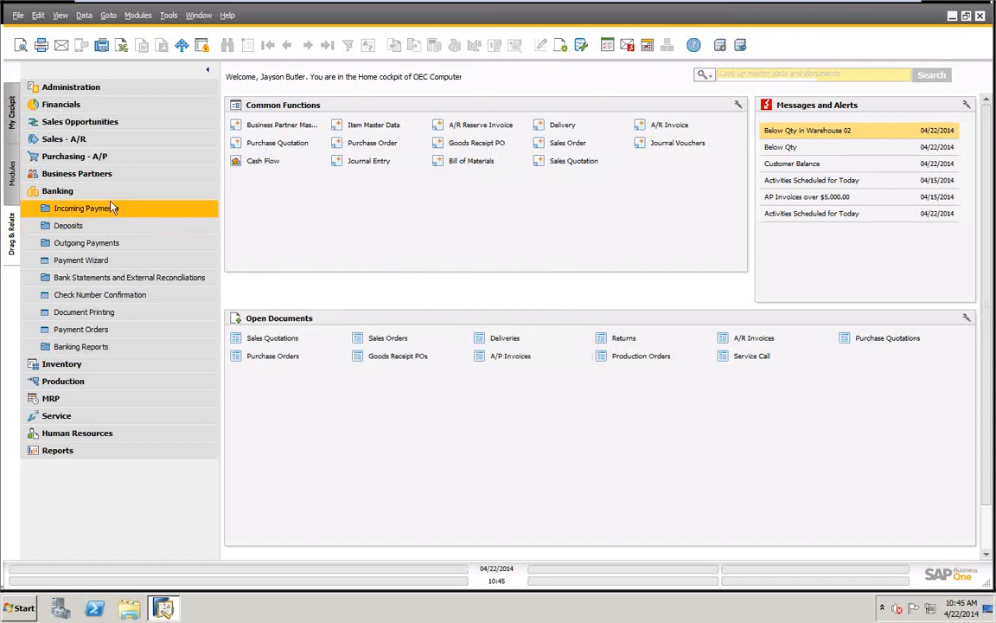
Void check 157 from the checks for payment posted on 04/22/2014, using the cancellation date
click(88, 275)
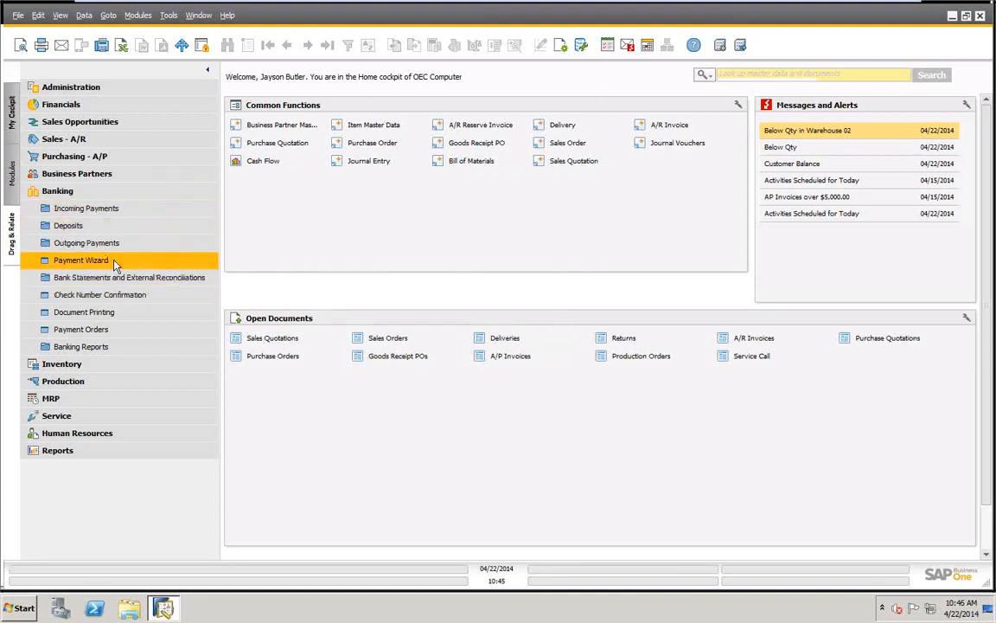
click(87, 243)
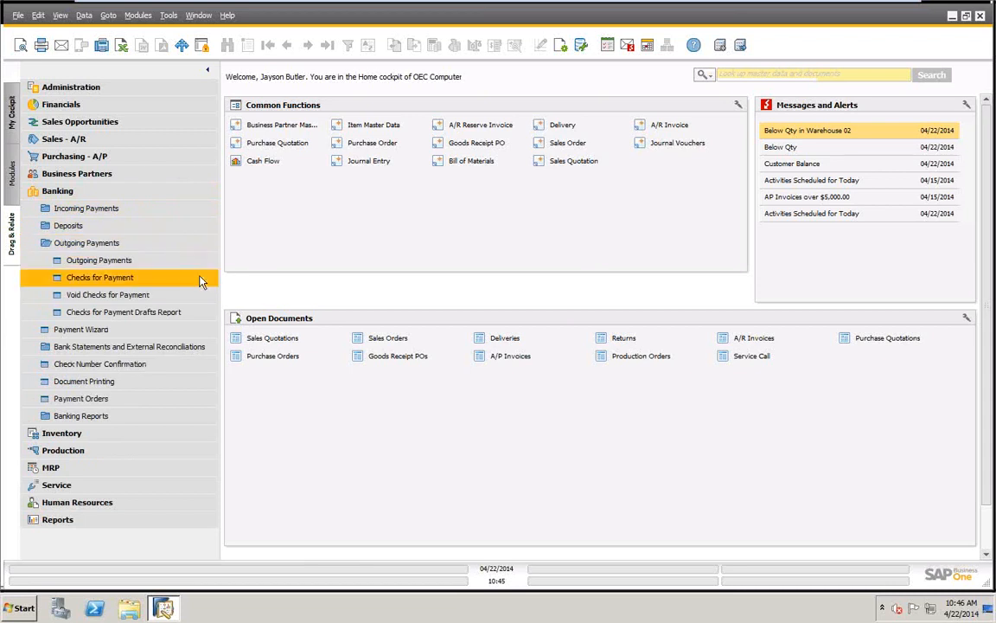
click(112, 294)
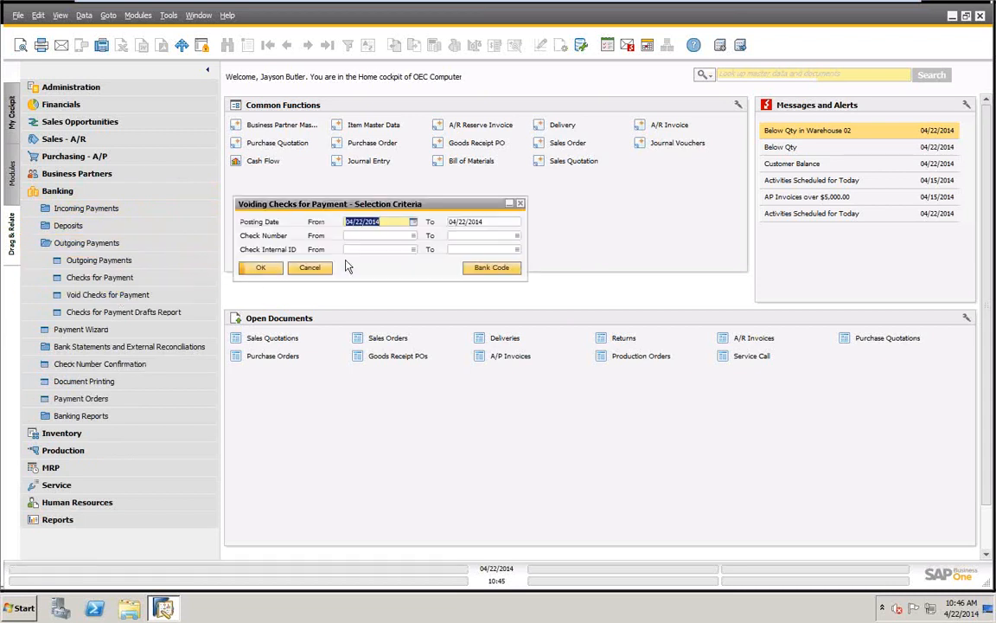
click(260, 267)
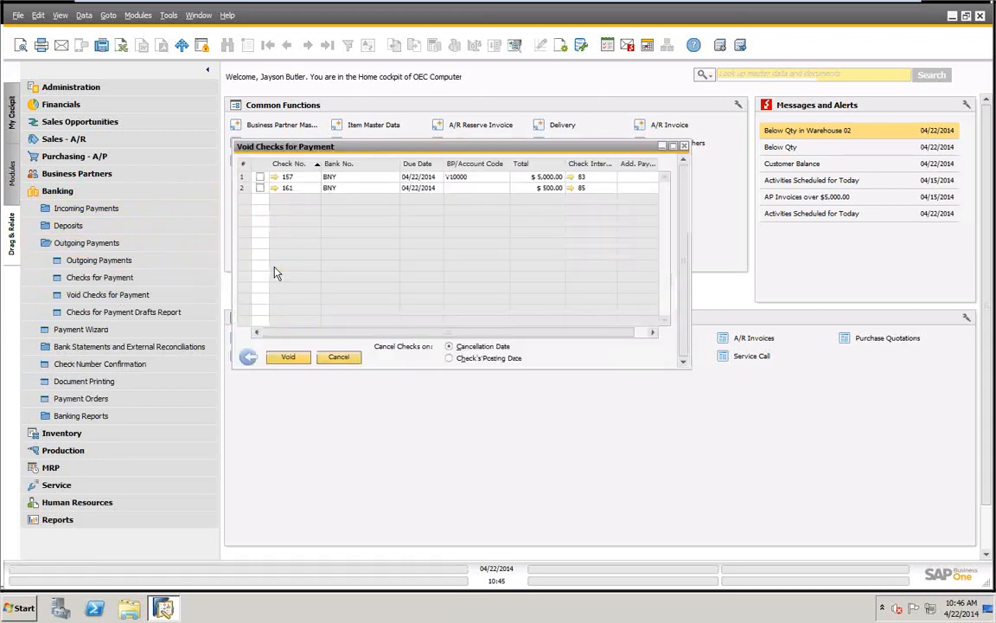
click(261, 177)
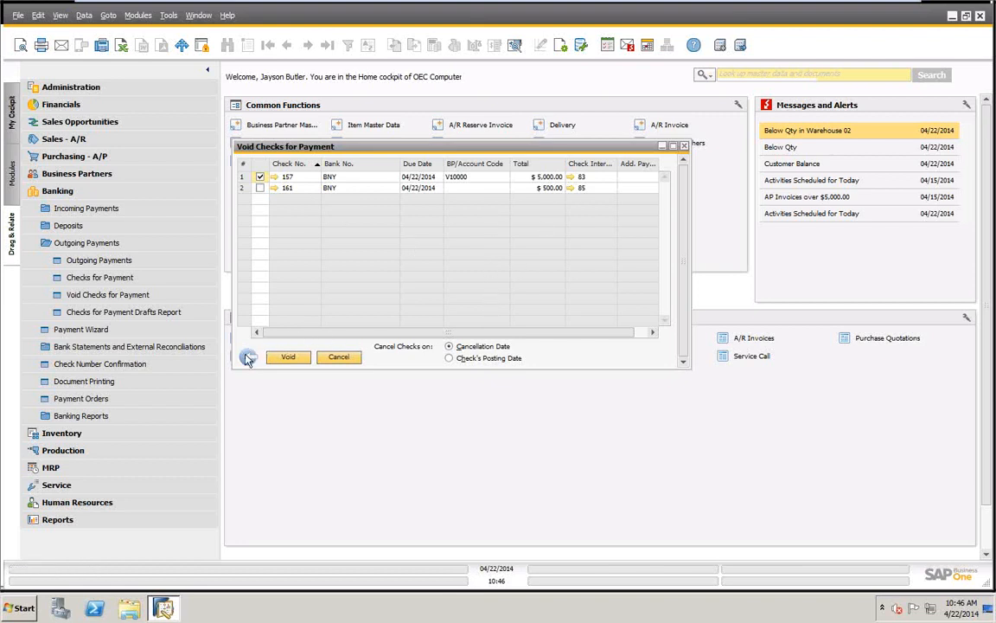
click(283, 358)
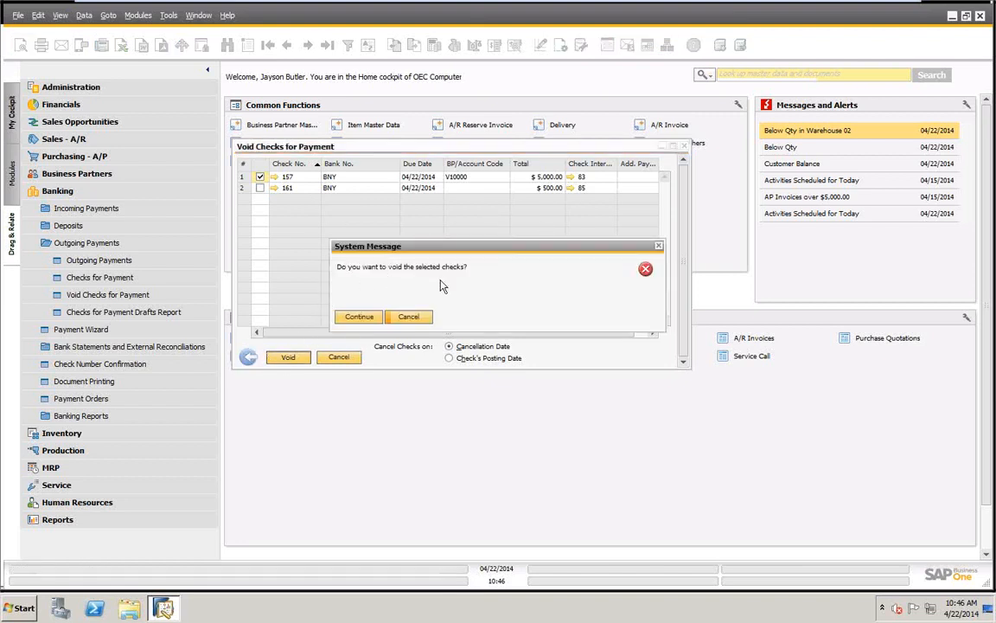
click(360, 317)
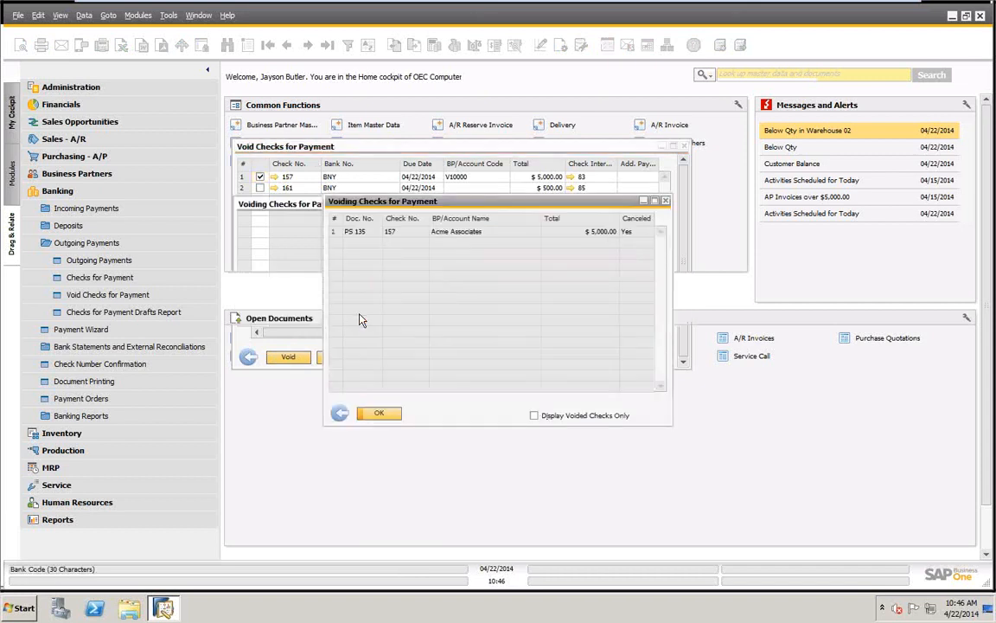
click(380, 415)
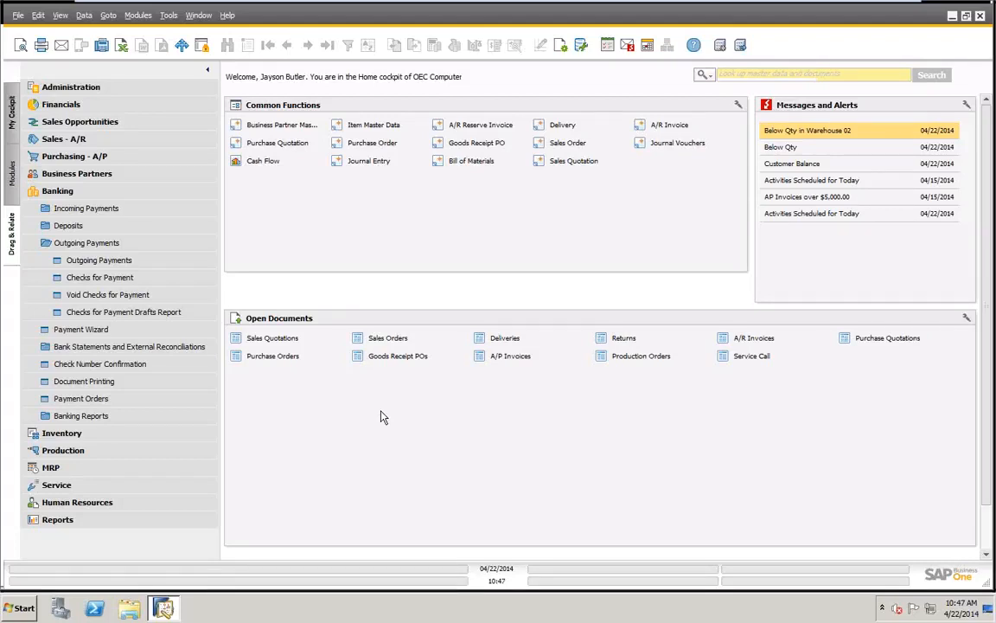
List the checks for payment for reissuing in Document Printing, with the posting date from 04/22/2014 to 04/22/2014
click(82, 380)
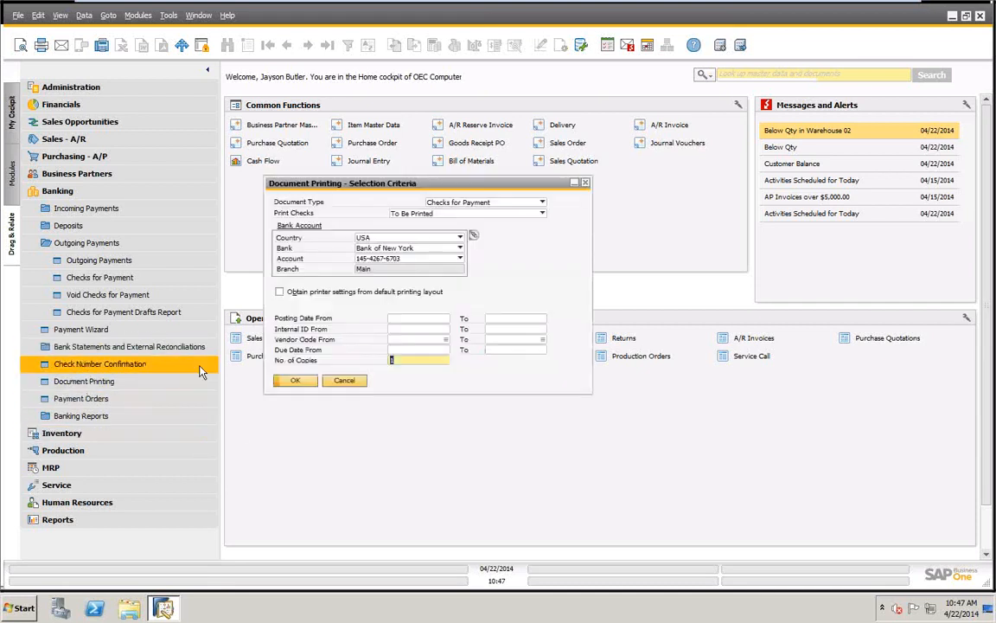
click(542, 213)
click(417, 232)
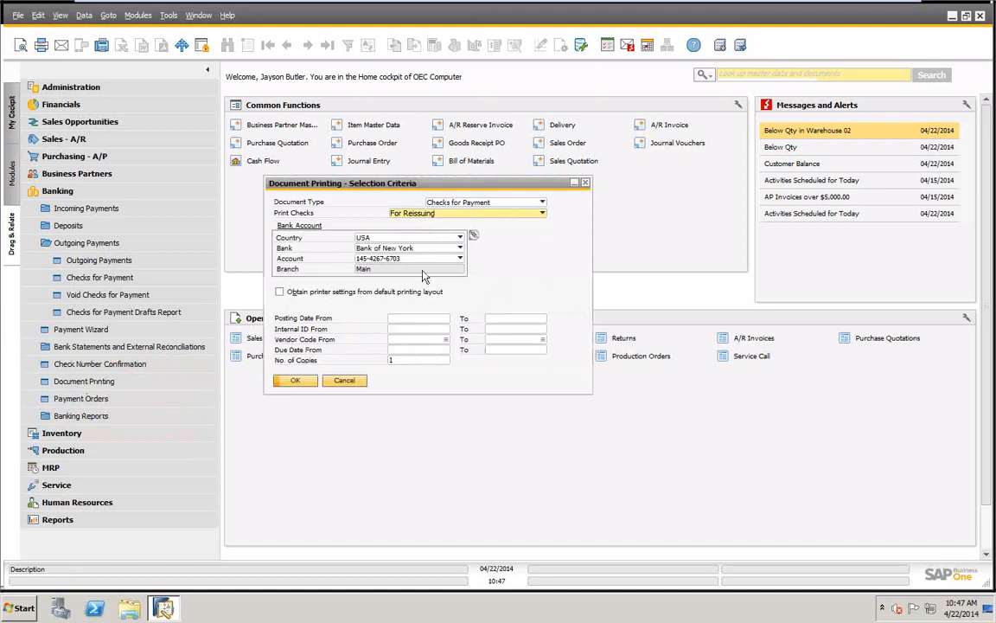
click(426, 318)
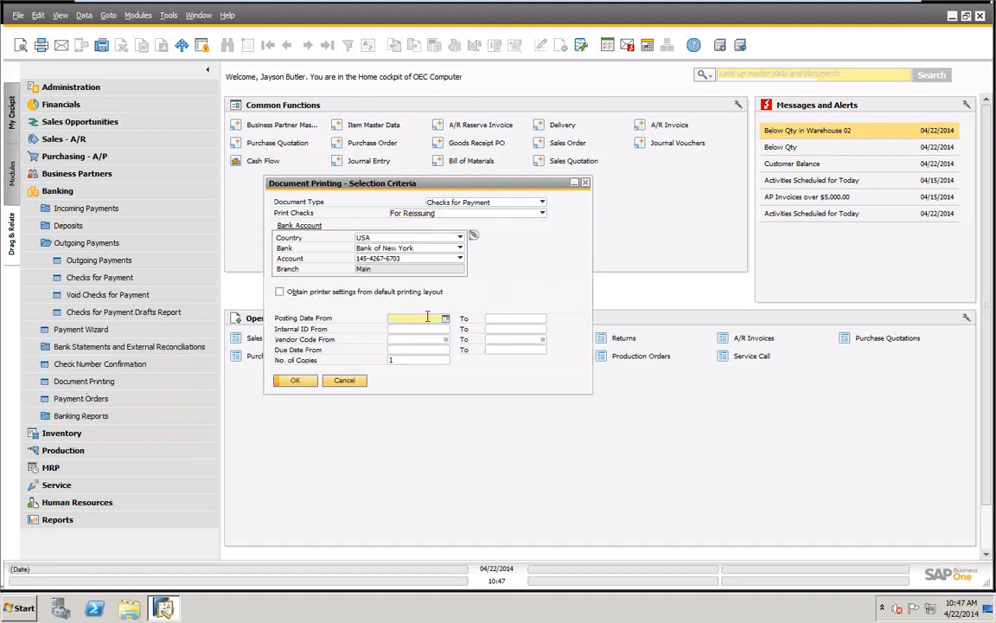
text(t)
key(Tab)
text(t)
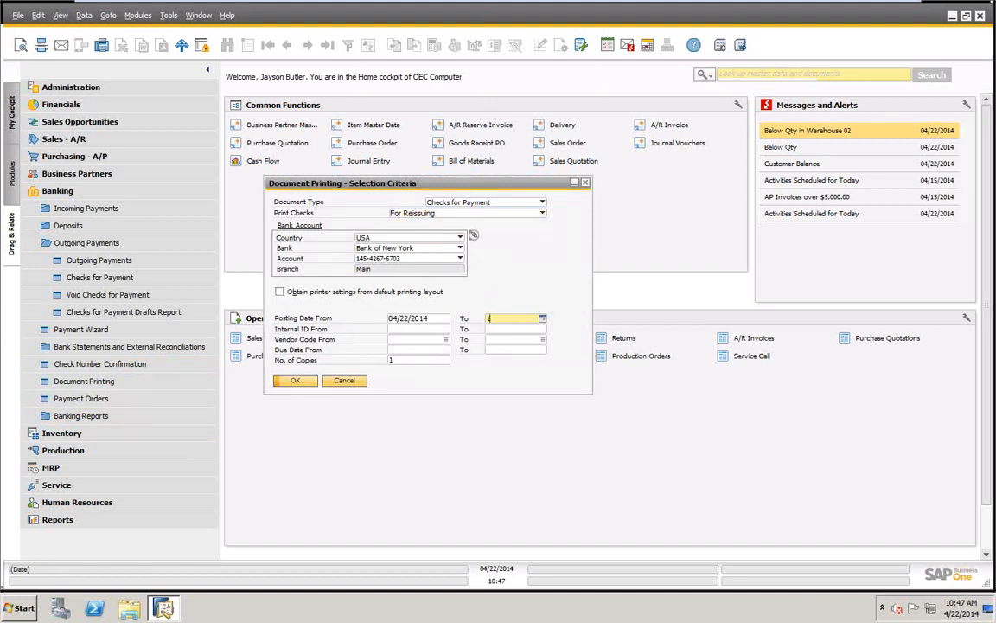
key(Tab)
click(297, 382)
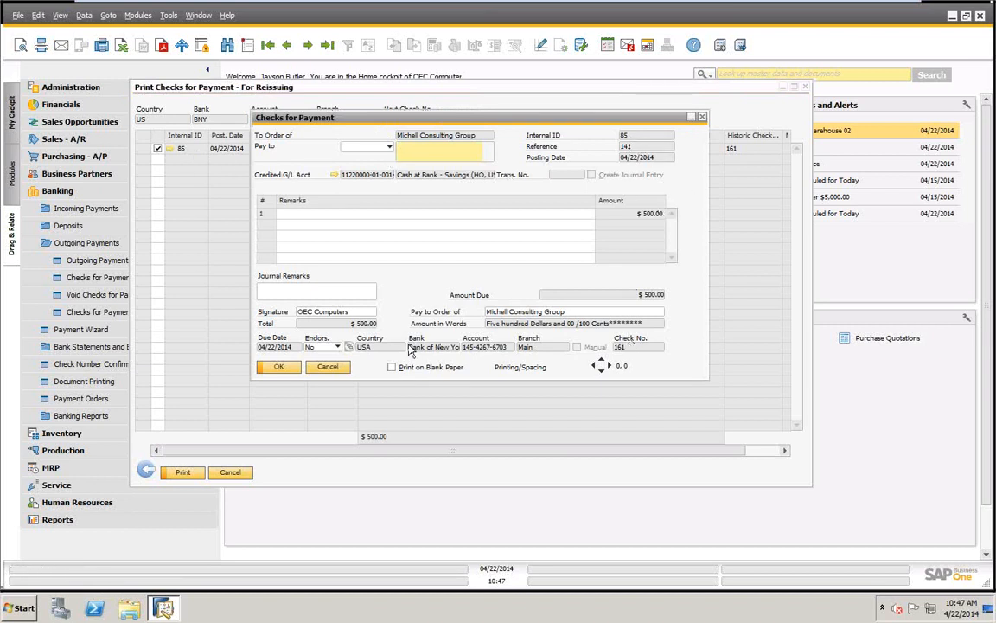
Close the check record, reissue the listed $500.00 check as check number 162, and set its print status to Confirmed
click(279, 366)
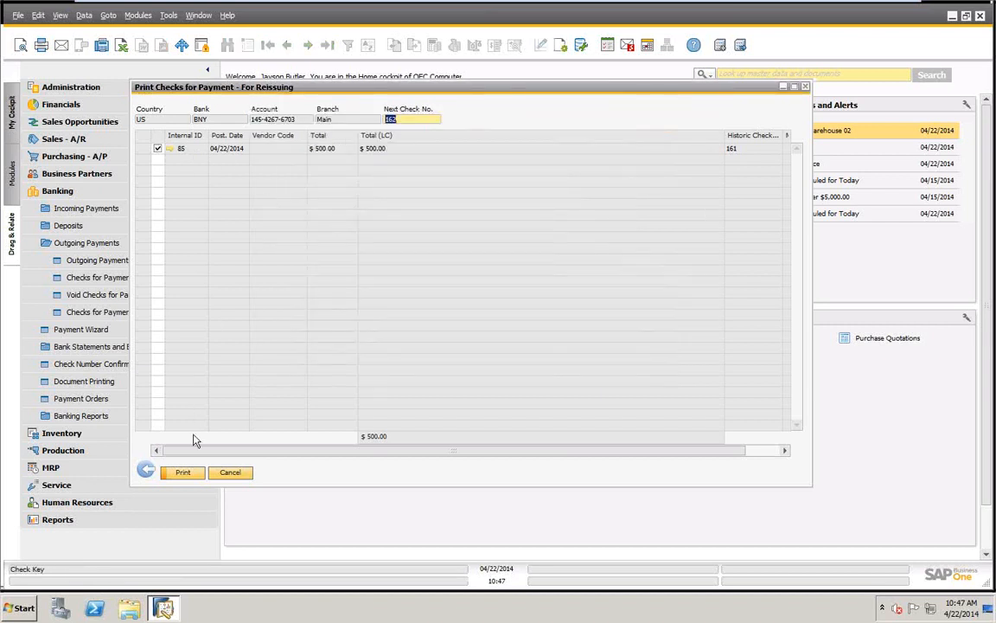
click(184, 475)
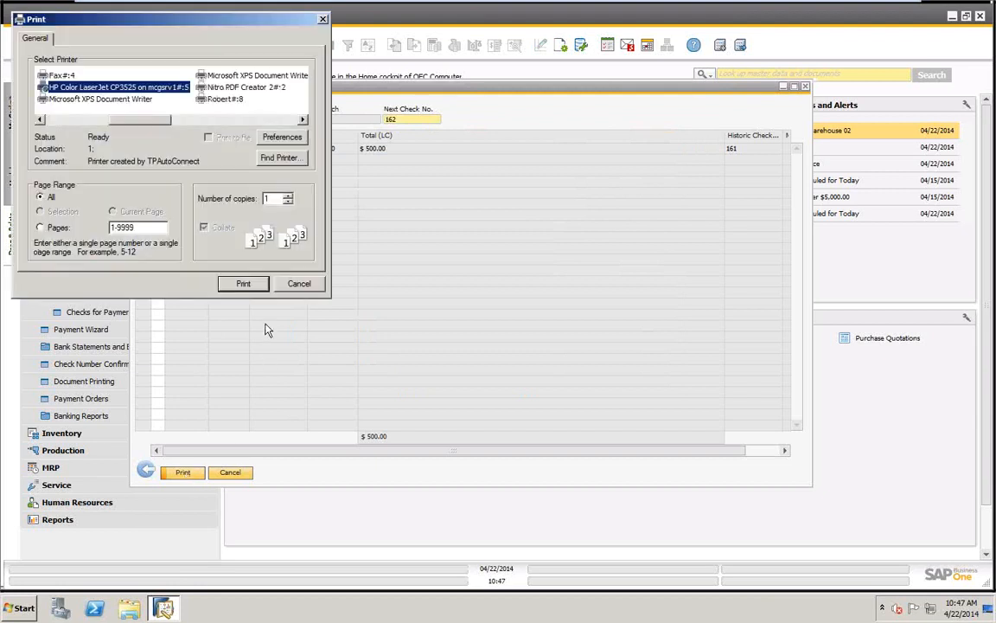
click(243, 287)
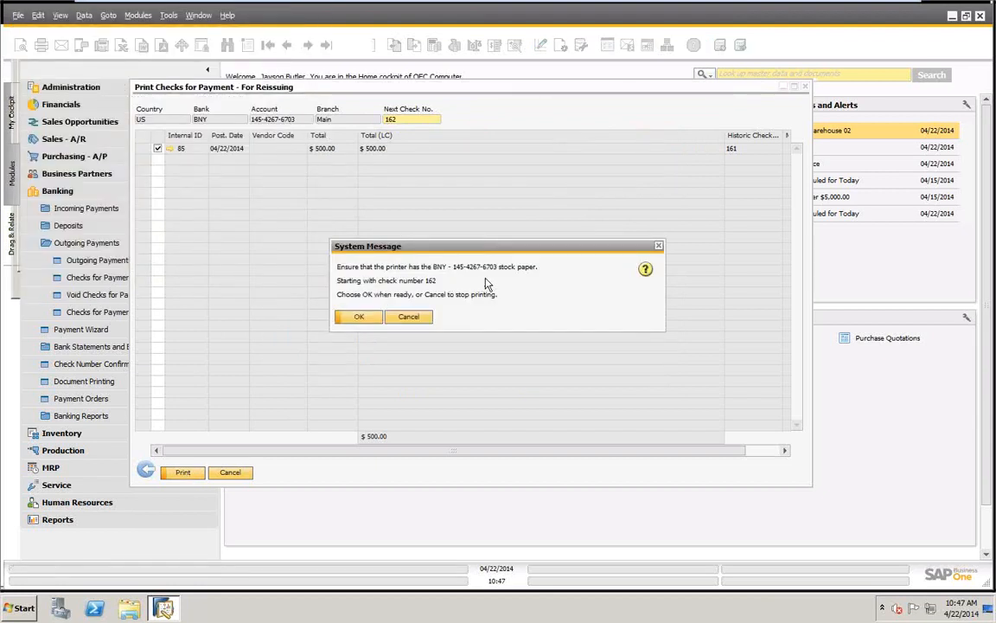
click(362, 317)
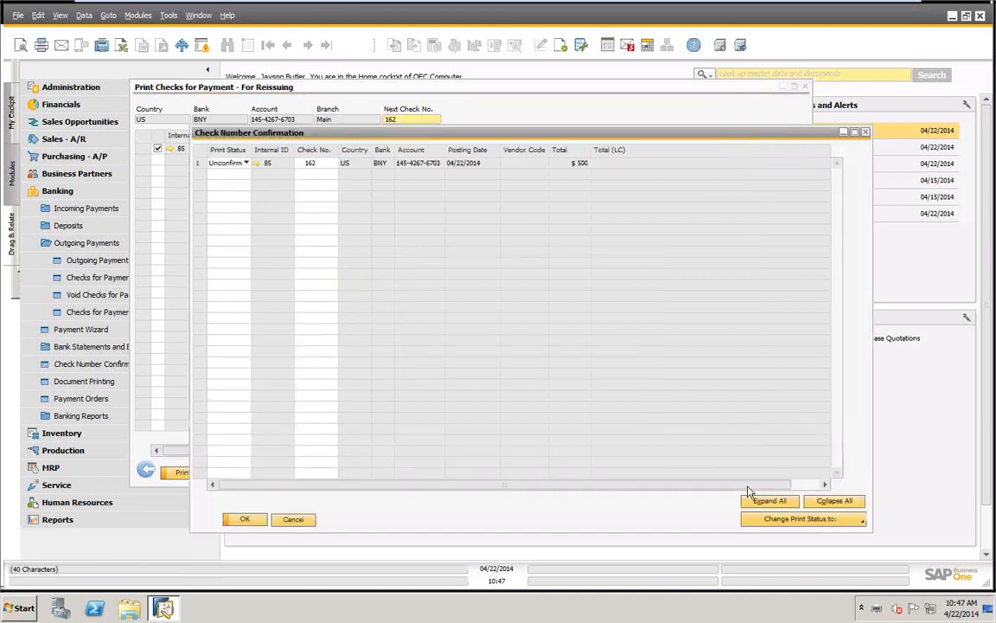
click(779, 518)
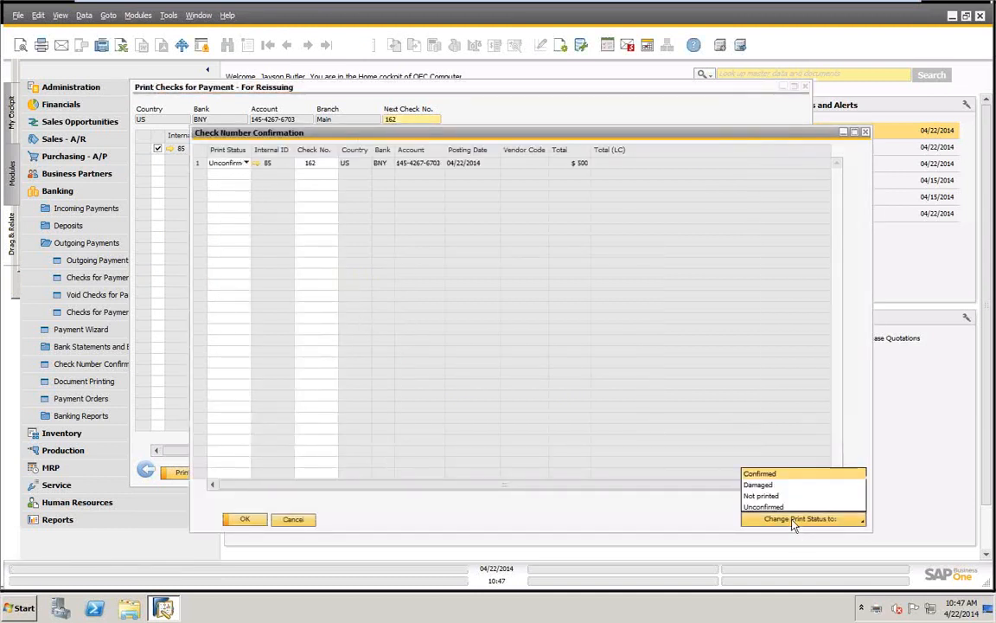
click(761, 474)
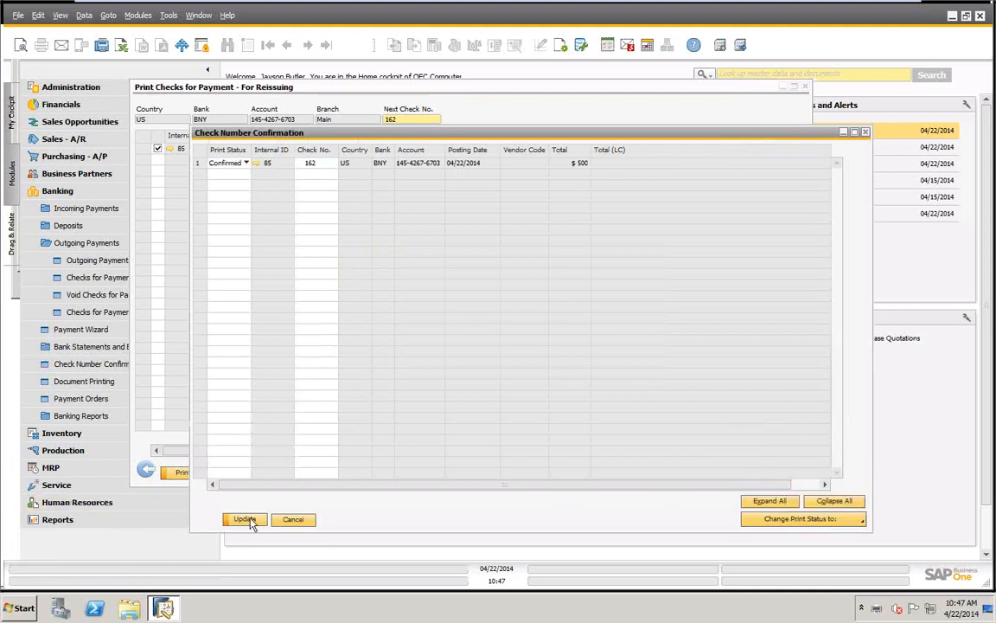
click(246, 520)
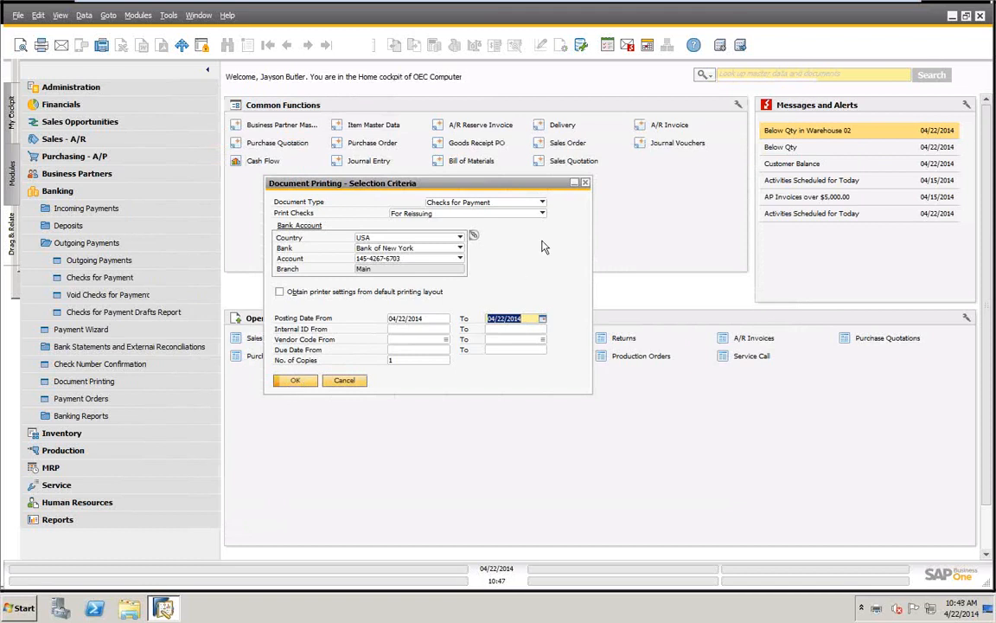
List the checks for reissuing again, review the reissued check's record, and leave Document Printing without printing
click(295, 379)
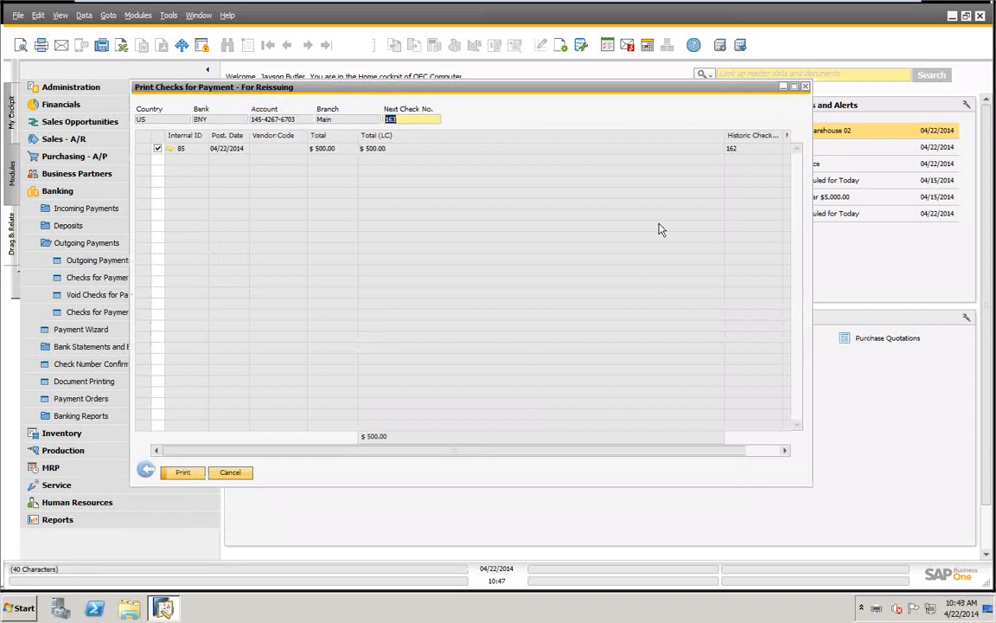
click(170, 150)
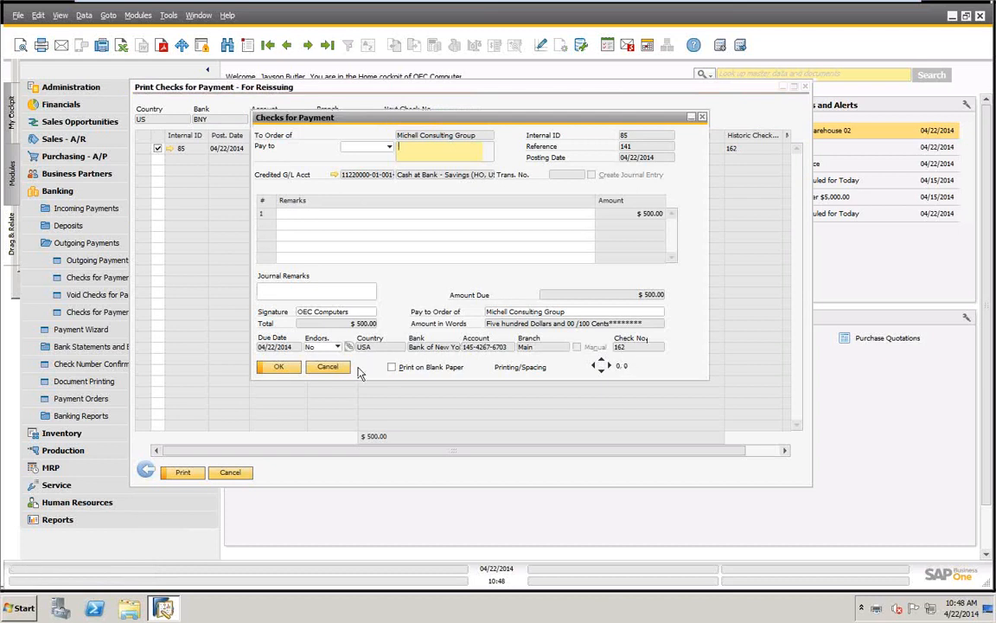
click(327, 369)
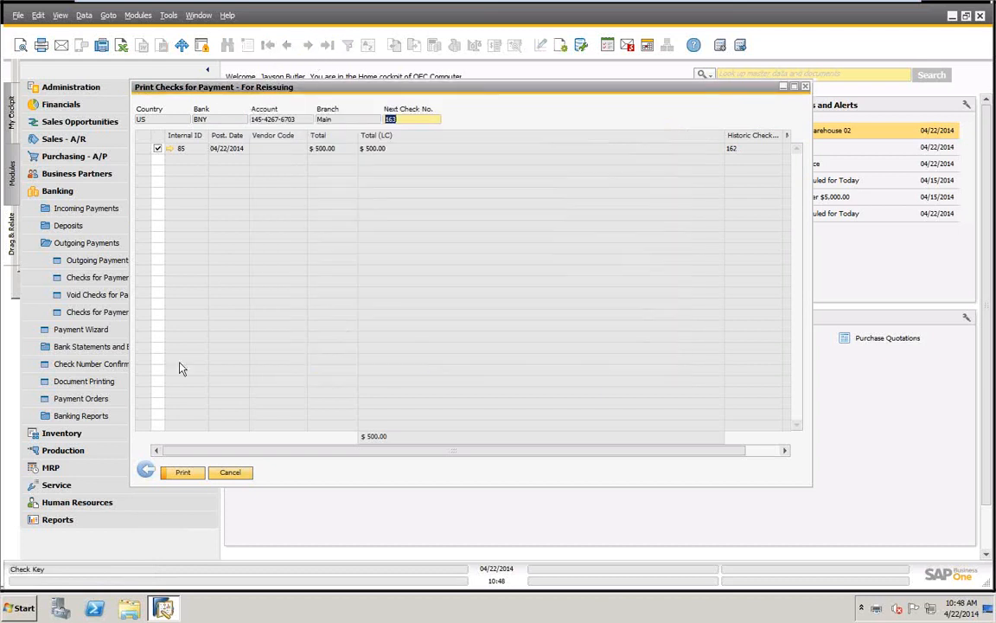
click(232, 472)
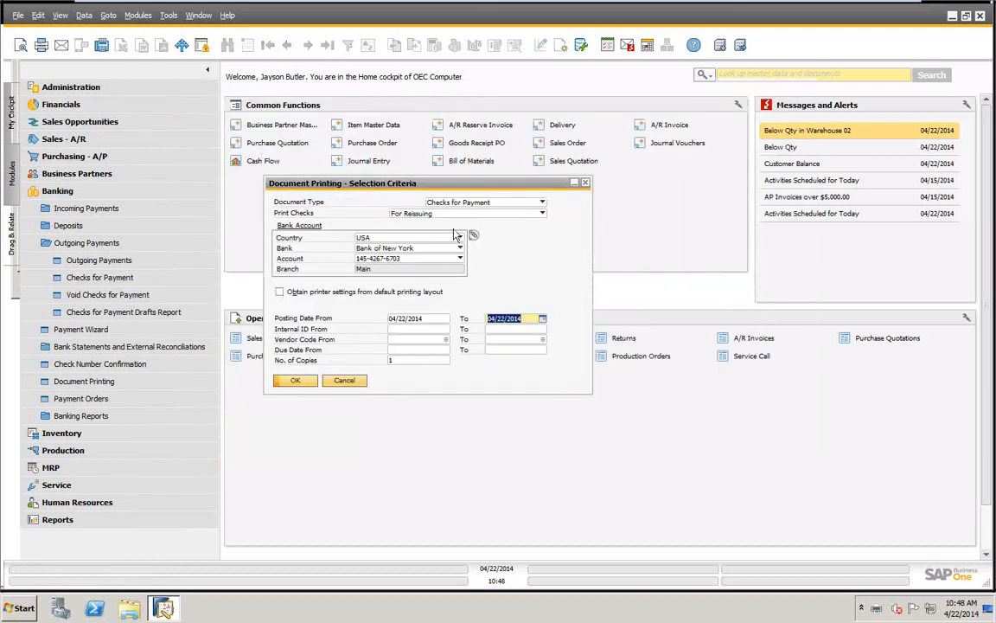
click(480, 213)
click(409, 224)
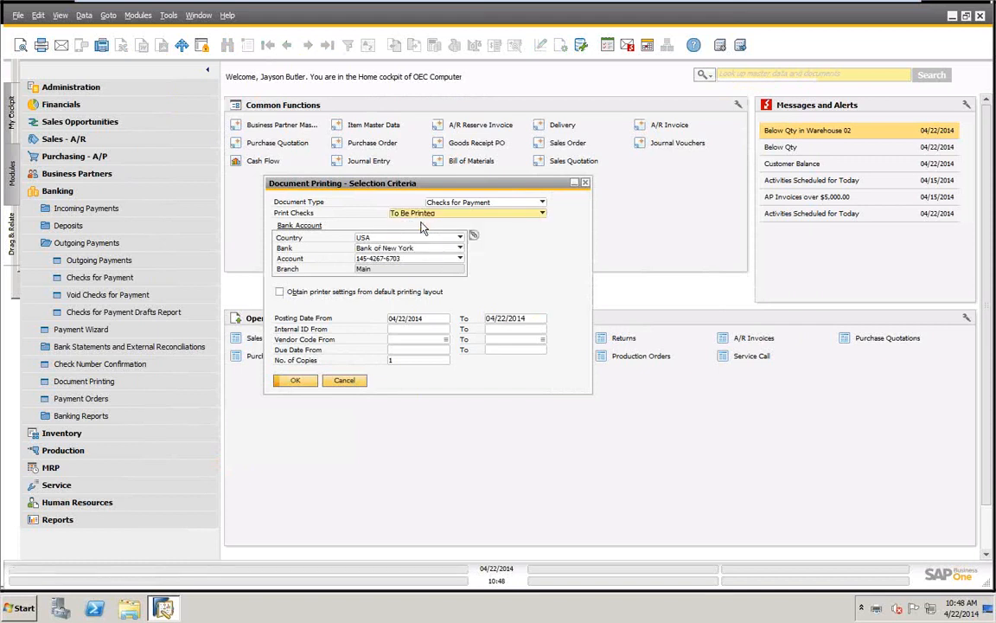
click(342, 380)
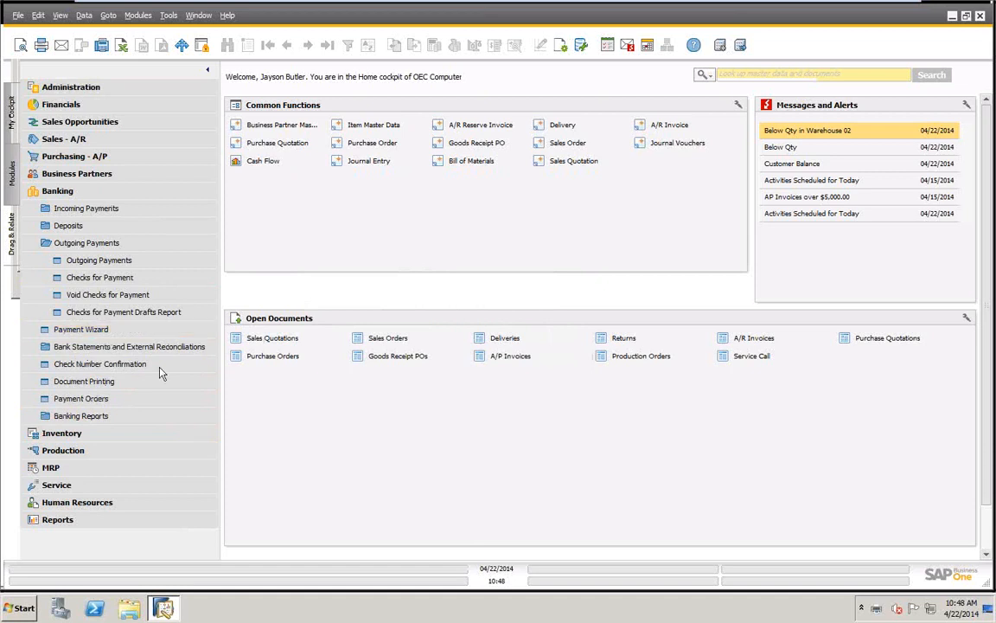
Run the Check Register Report for all checks due from 04/22/2014 to 04/22/2014, review the check statuses, and close it
click(86, 419)
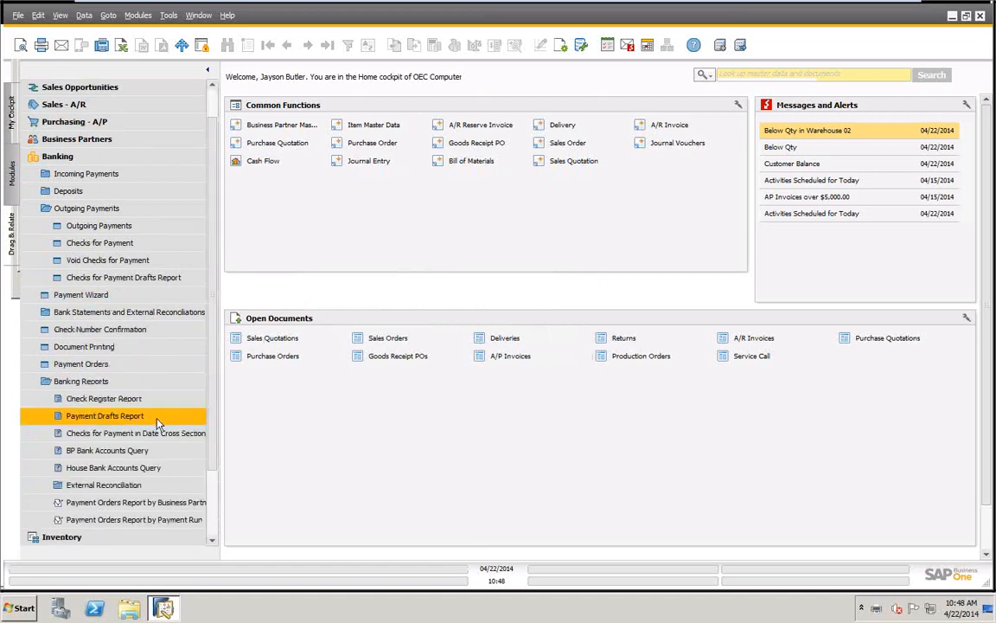
click(119, 404)
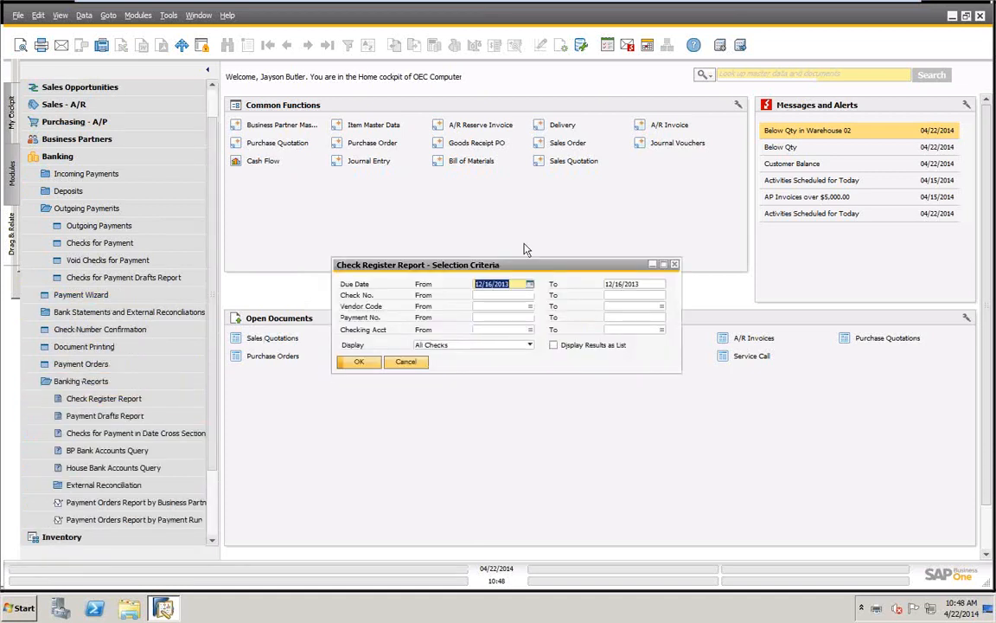
text(t)
key(Tab)
text(t)
key(Tab)
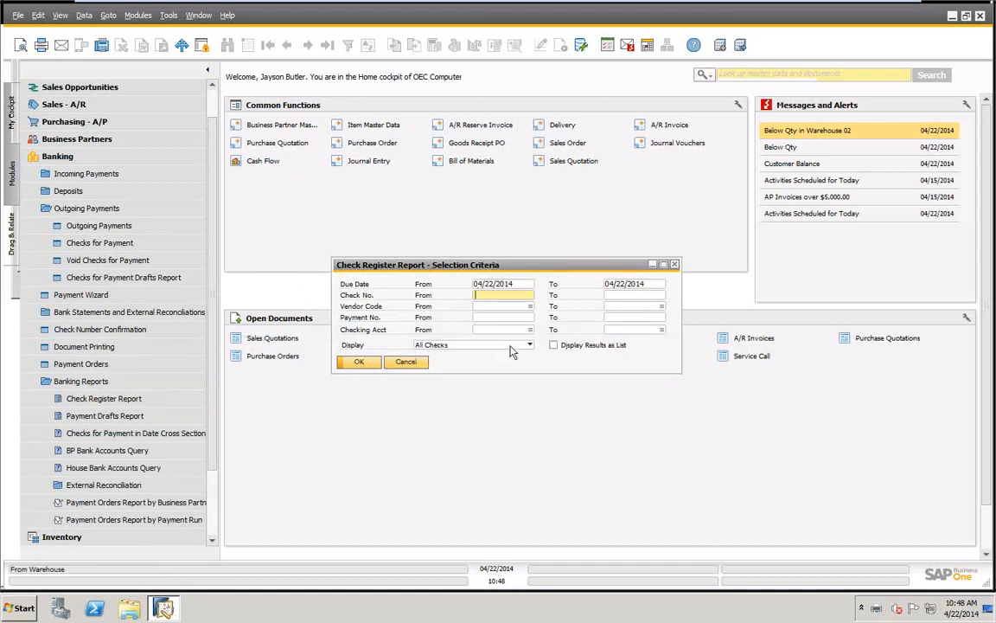
click(353, 363)
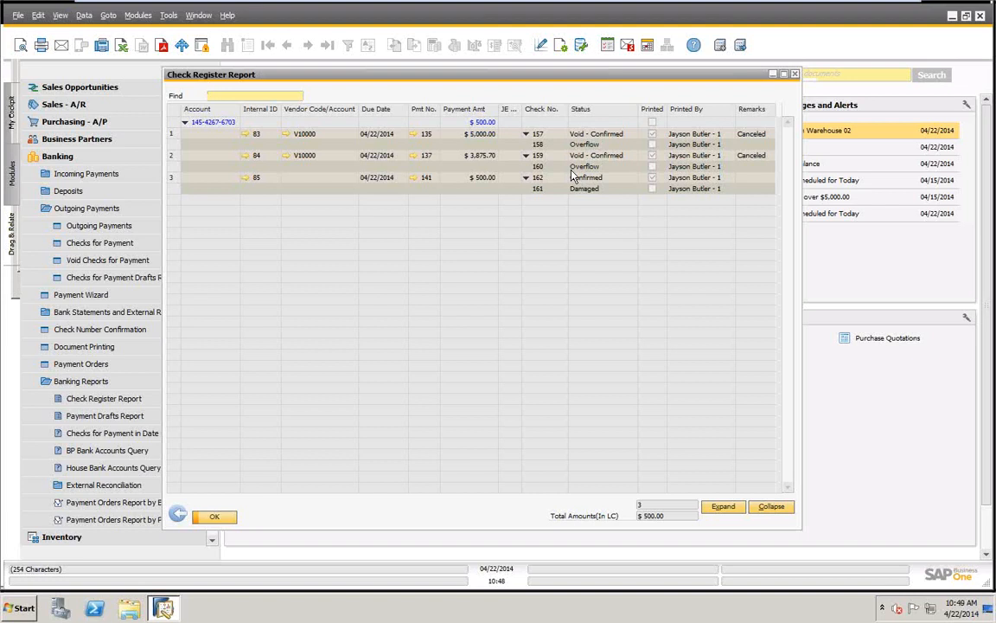
click(223, 517)
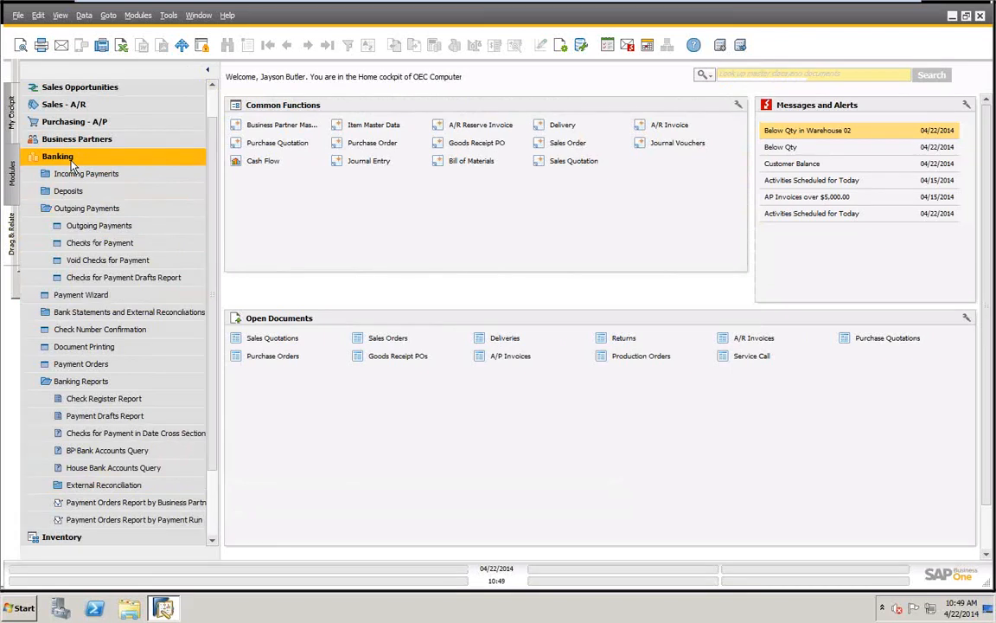
click(71, 159)
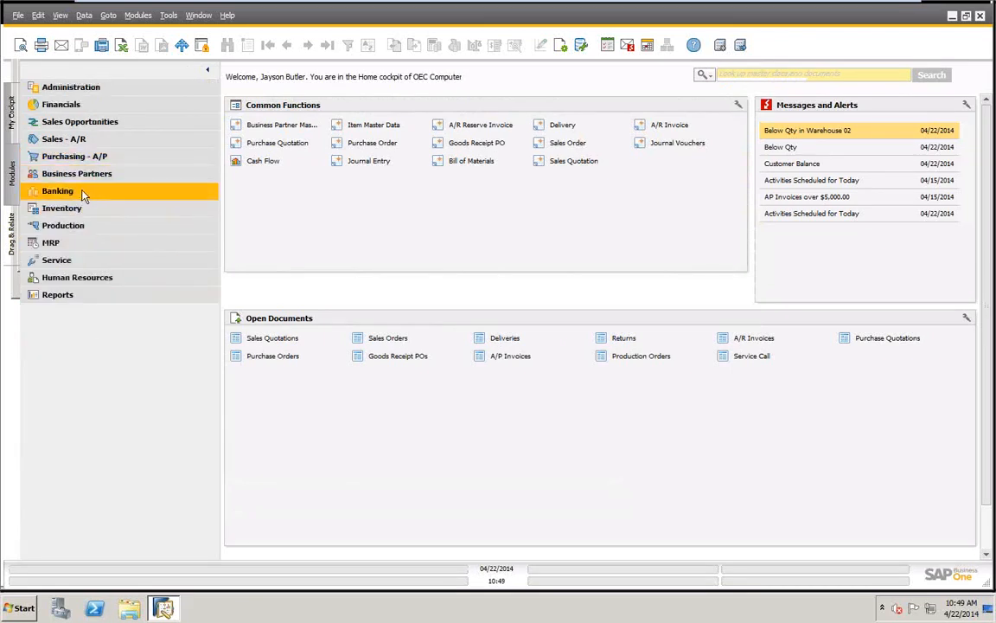